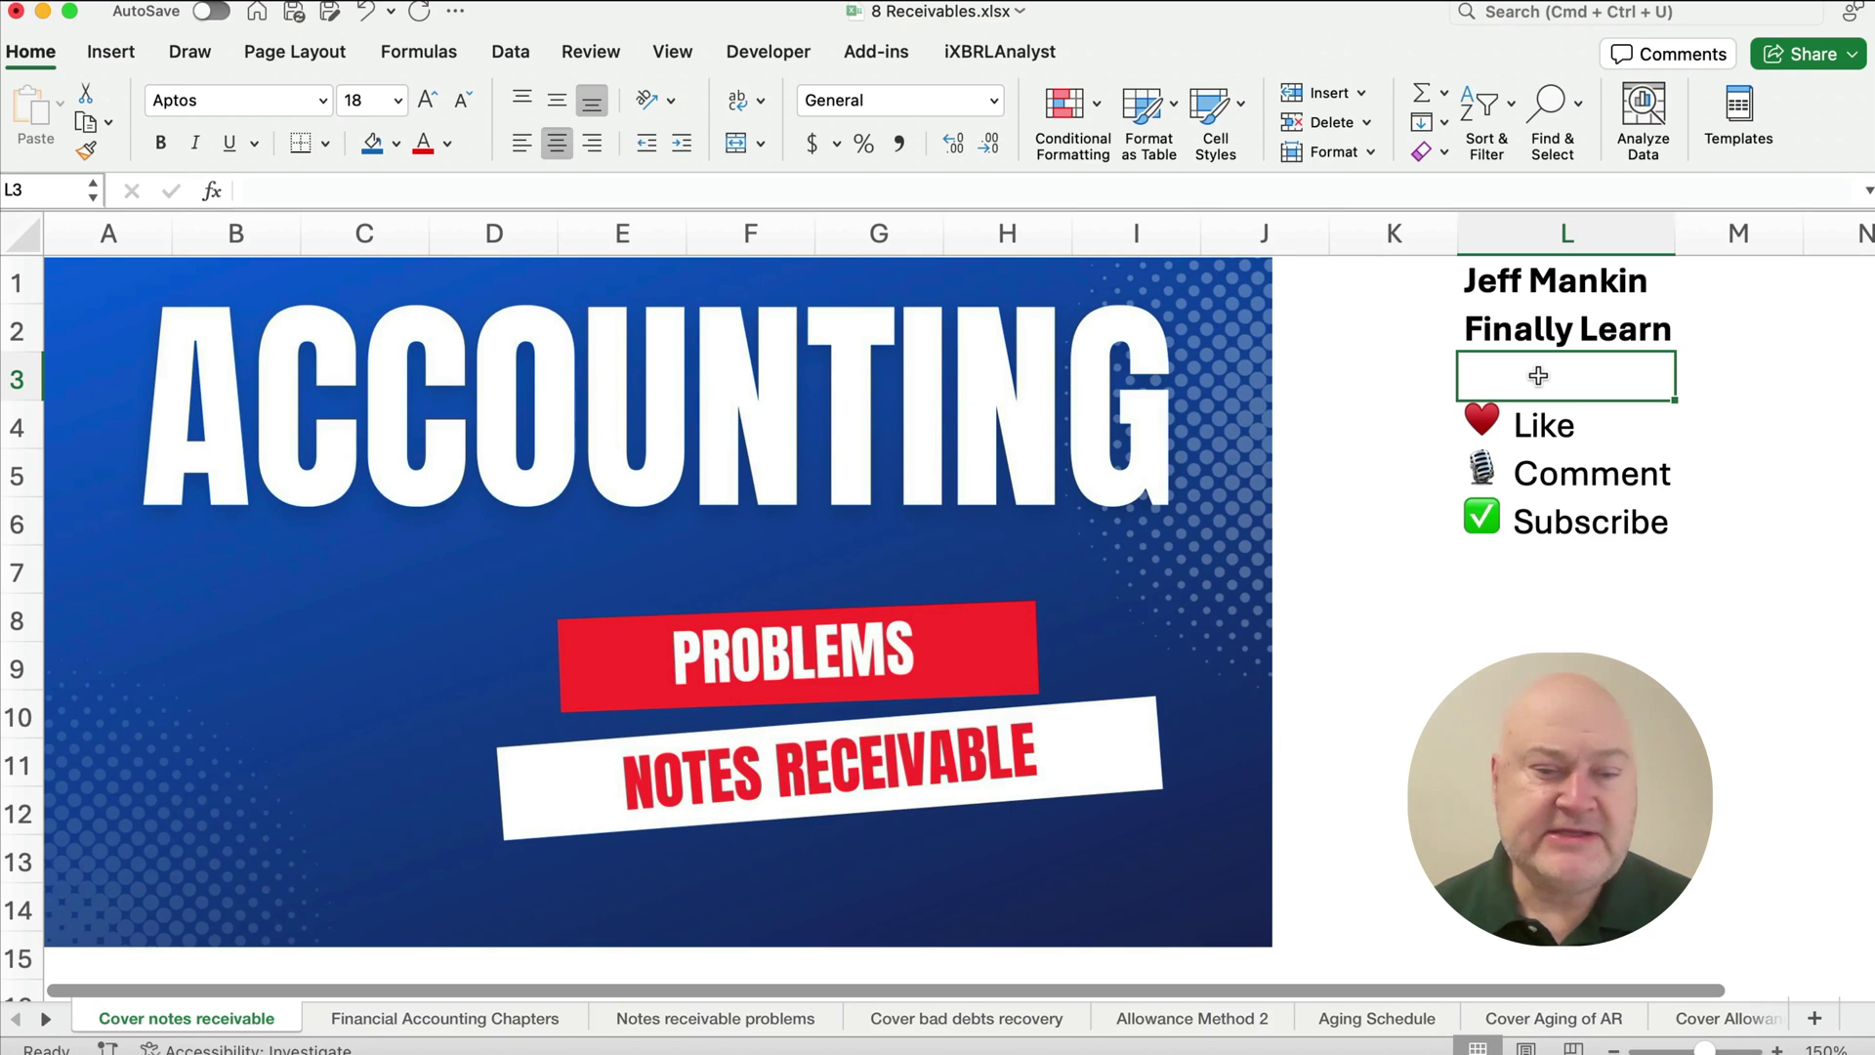
Switch from the cover sheet to the Financial Accounting Chapters sheet.
key("alt+Right")
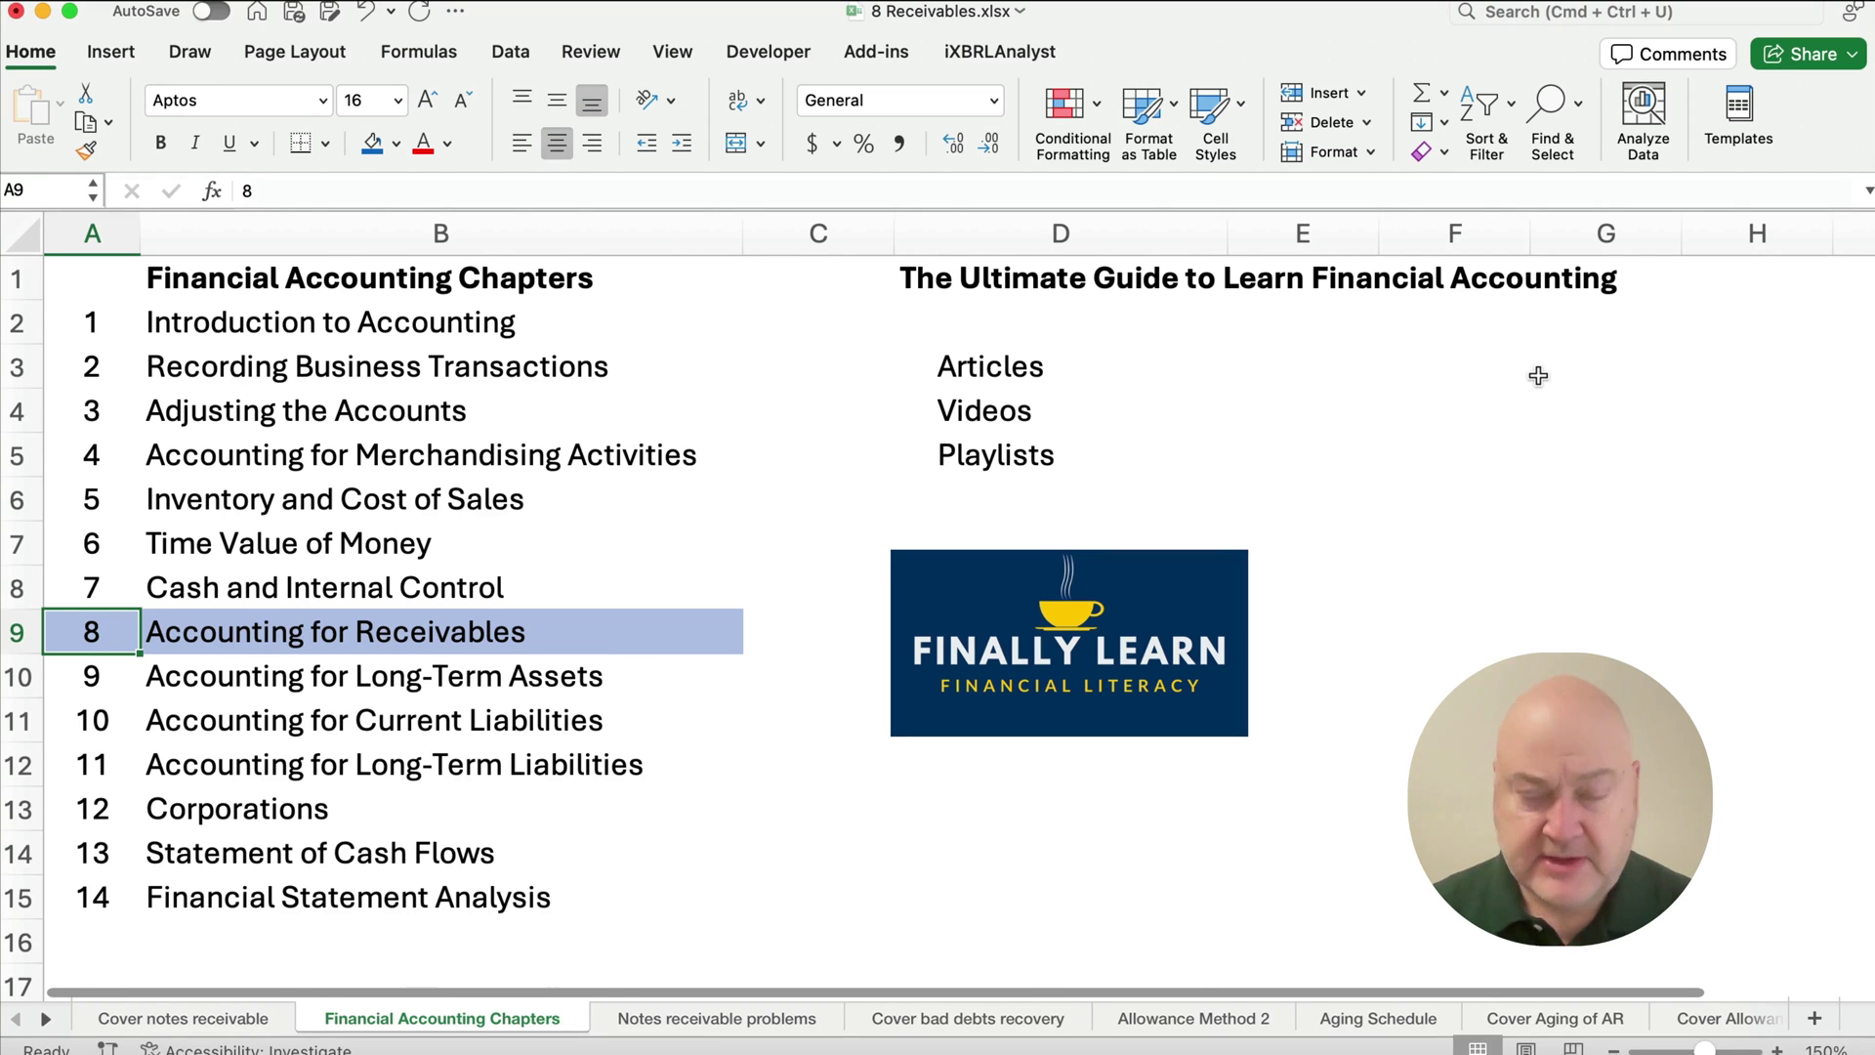
Go to the Notes receivable problems sheet, review the Shaw Co note problem, and select C13.
key("alt+Right")
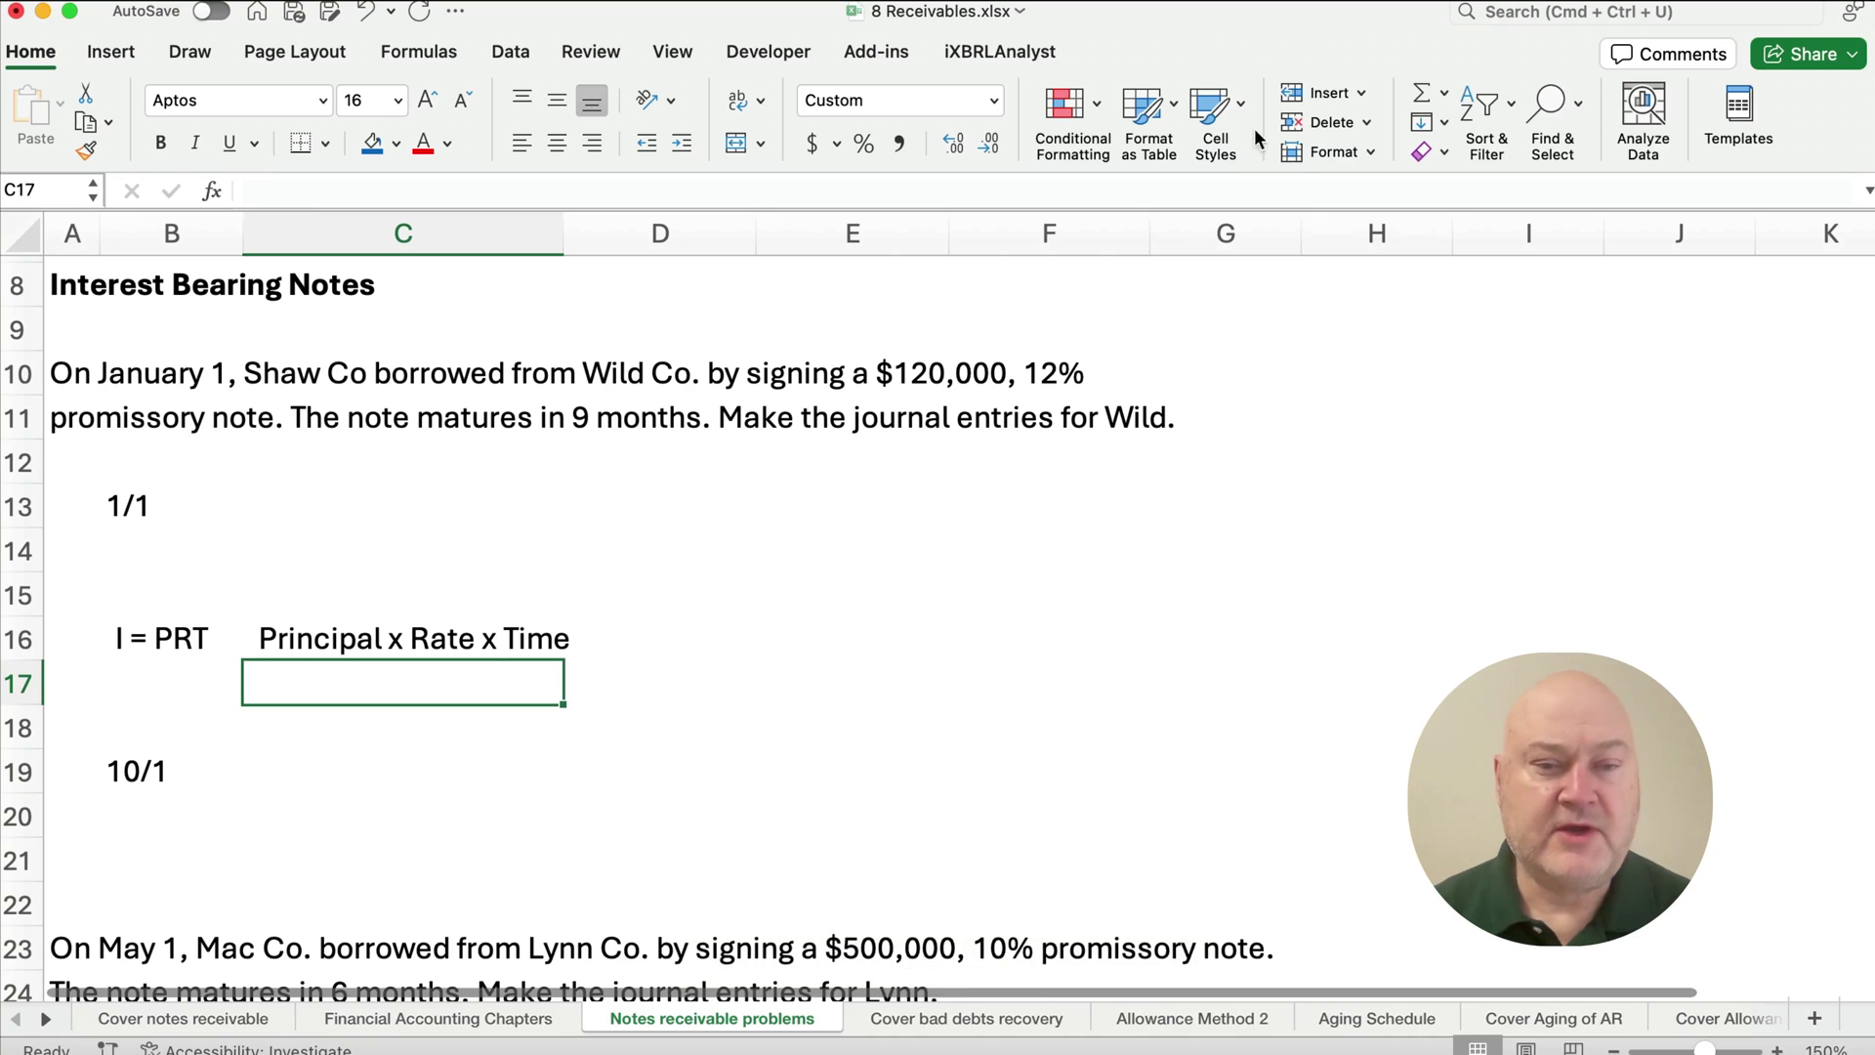
scroll(536, 552, "up", 5)
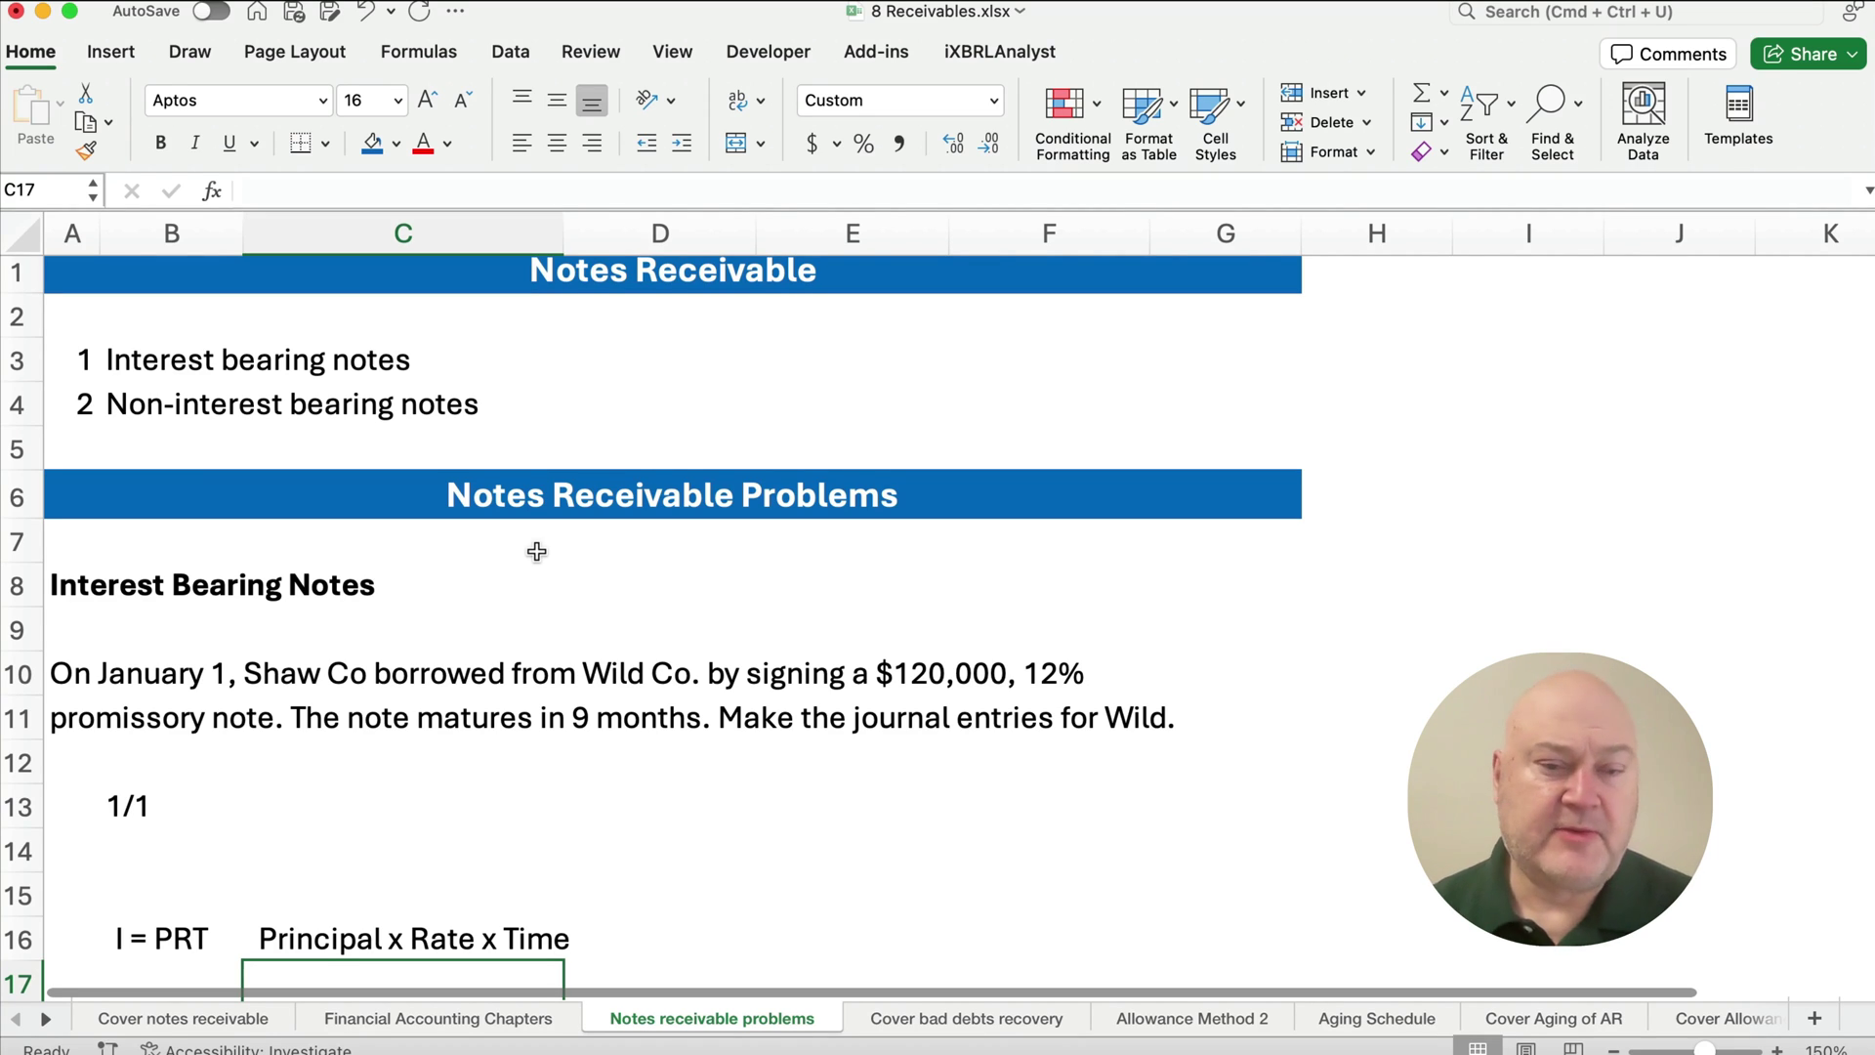
scroll(536, 550, "down", 5)
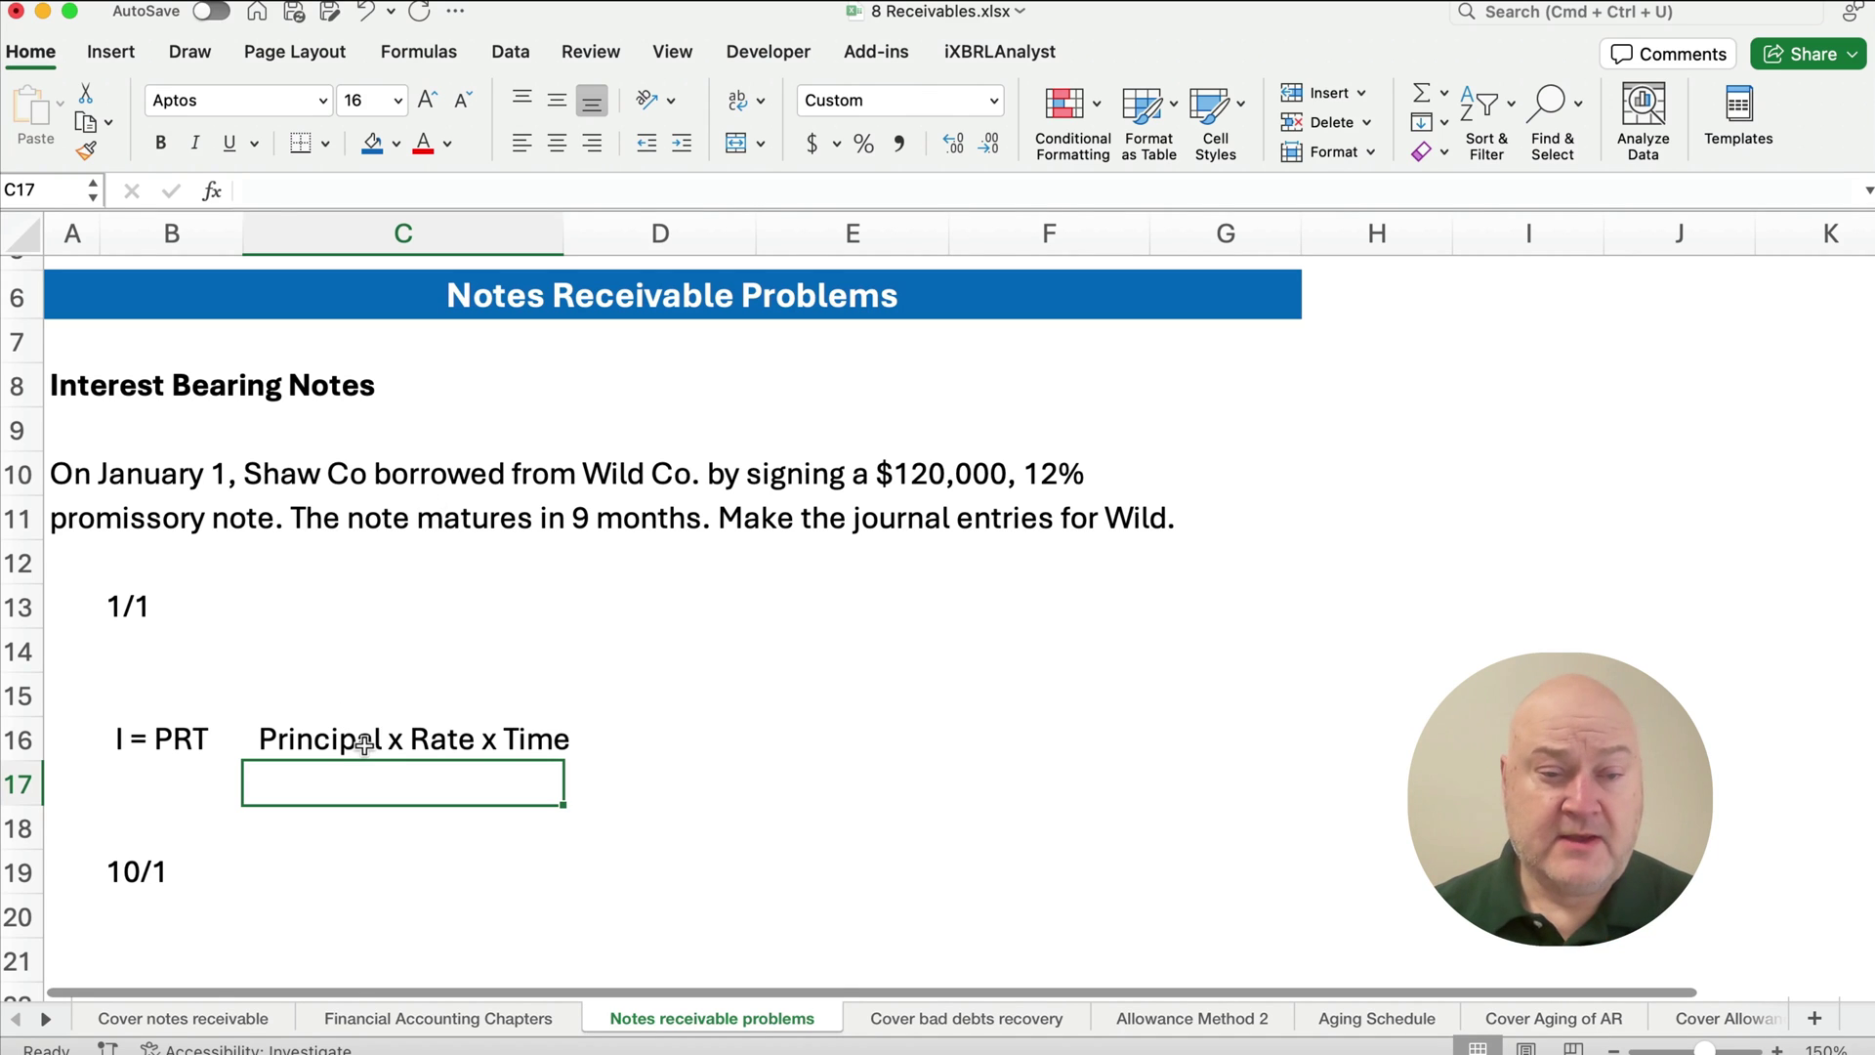
left_click(297, 608)
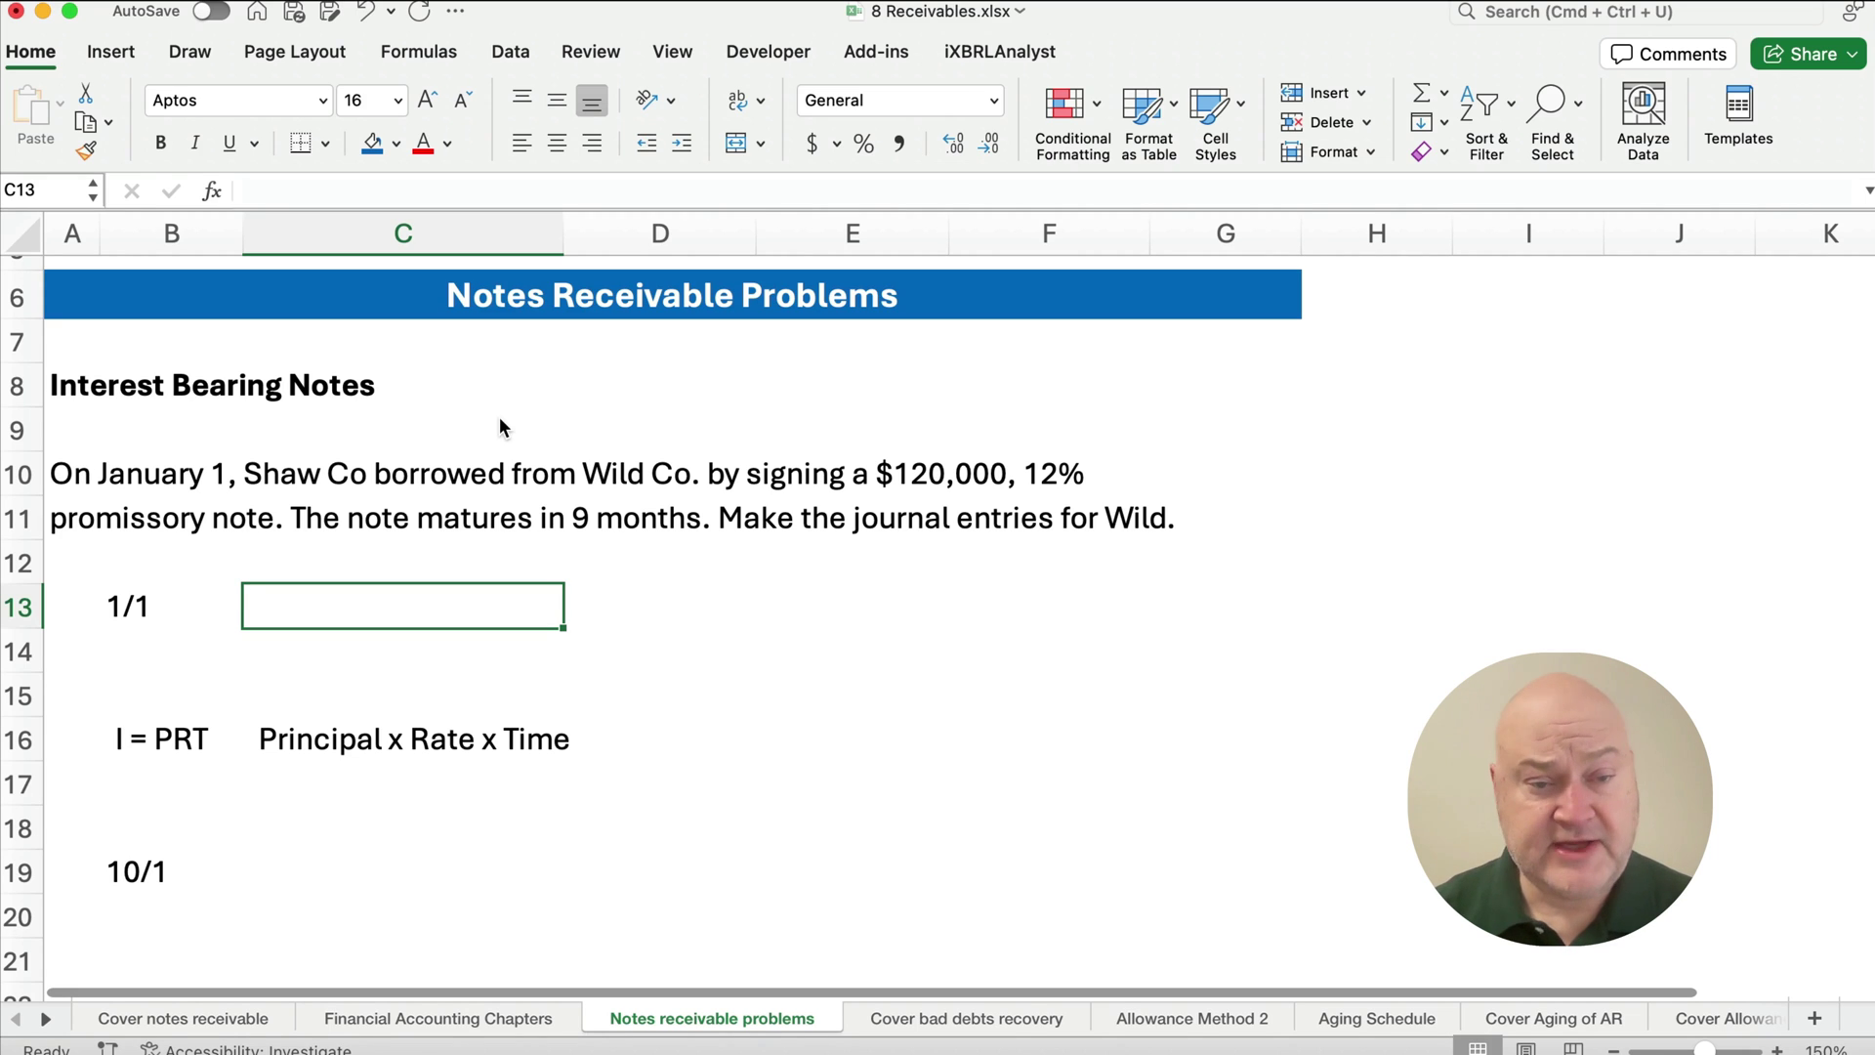
Enter the 1/1 entry: Notes receivable debit 120,000 in D13, Cash credit 120,000 in E14.
type("N")
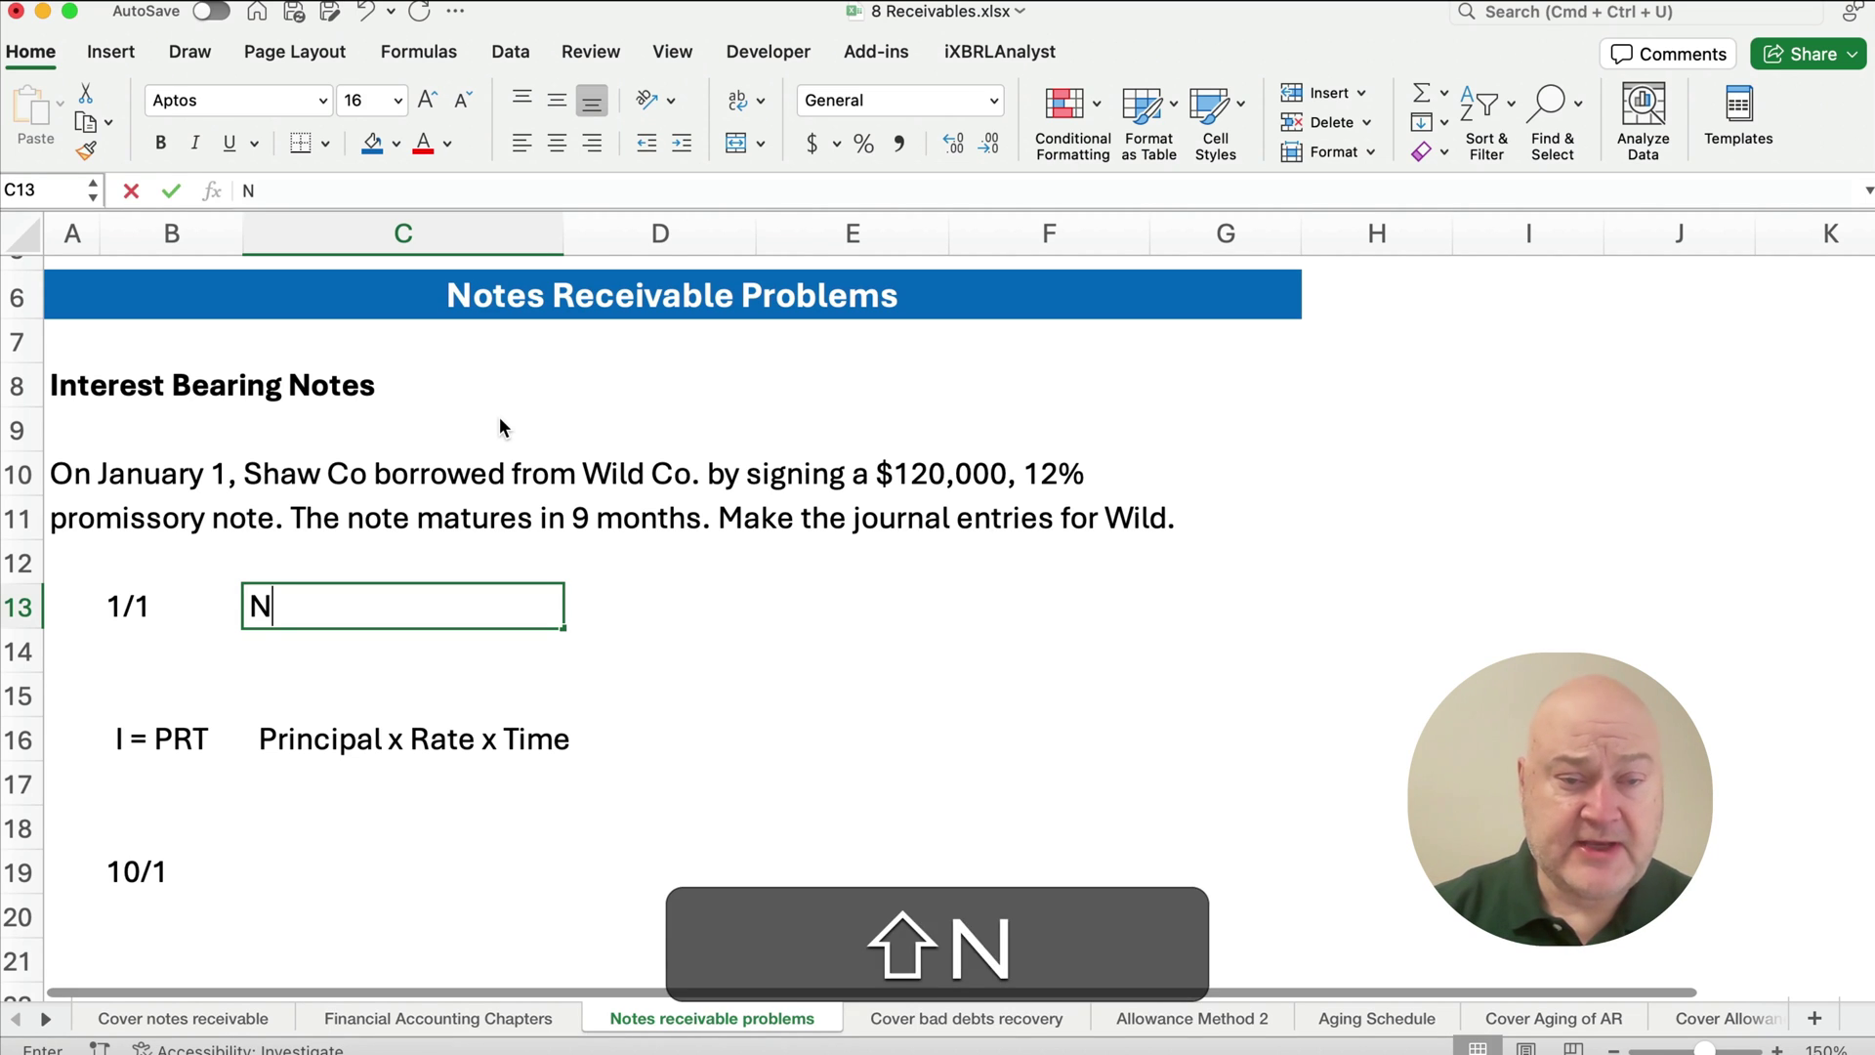
type("otes receivable")
key("Return")
type("Cash")
key("Tab")
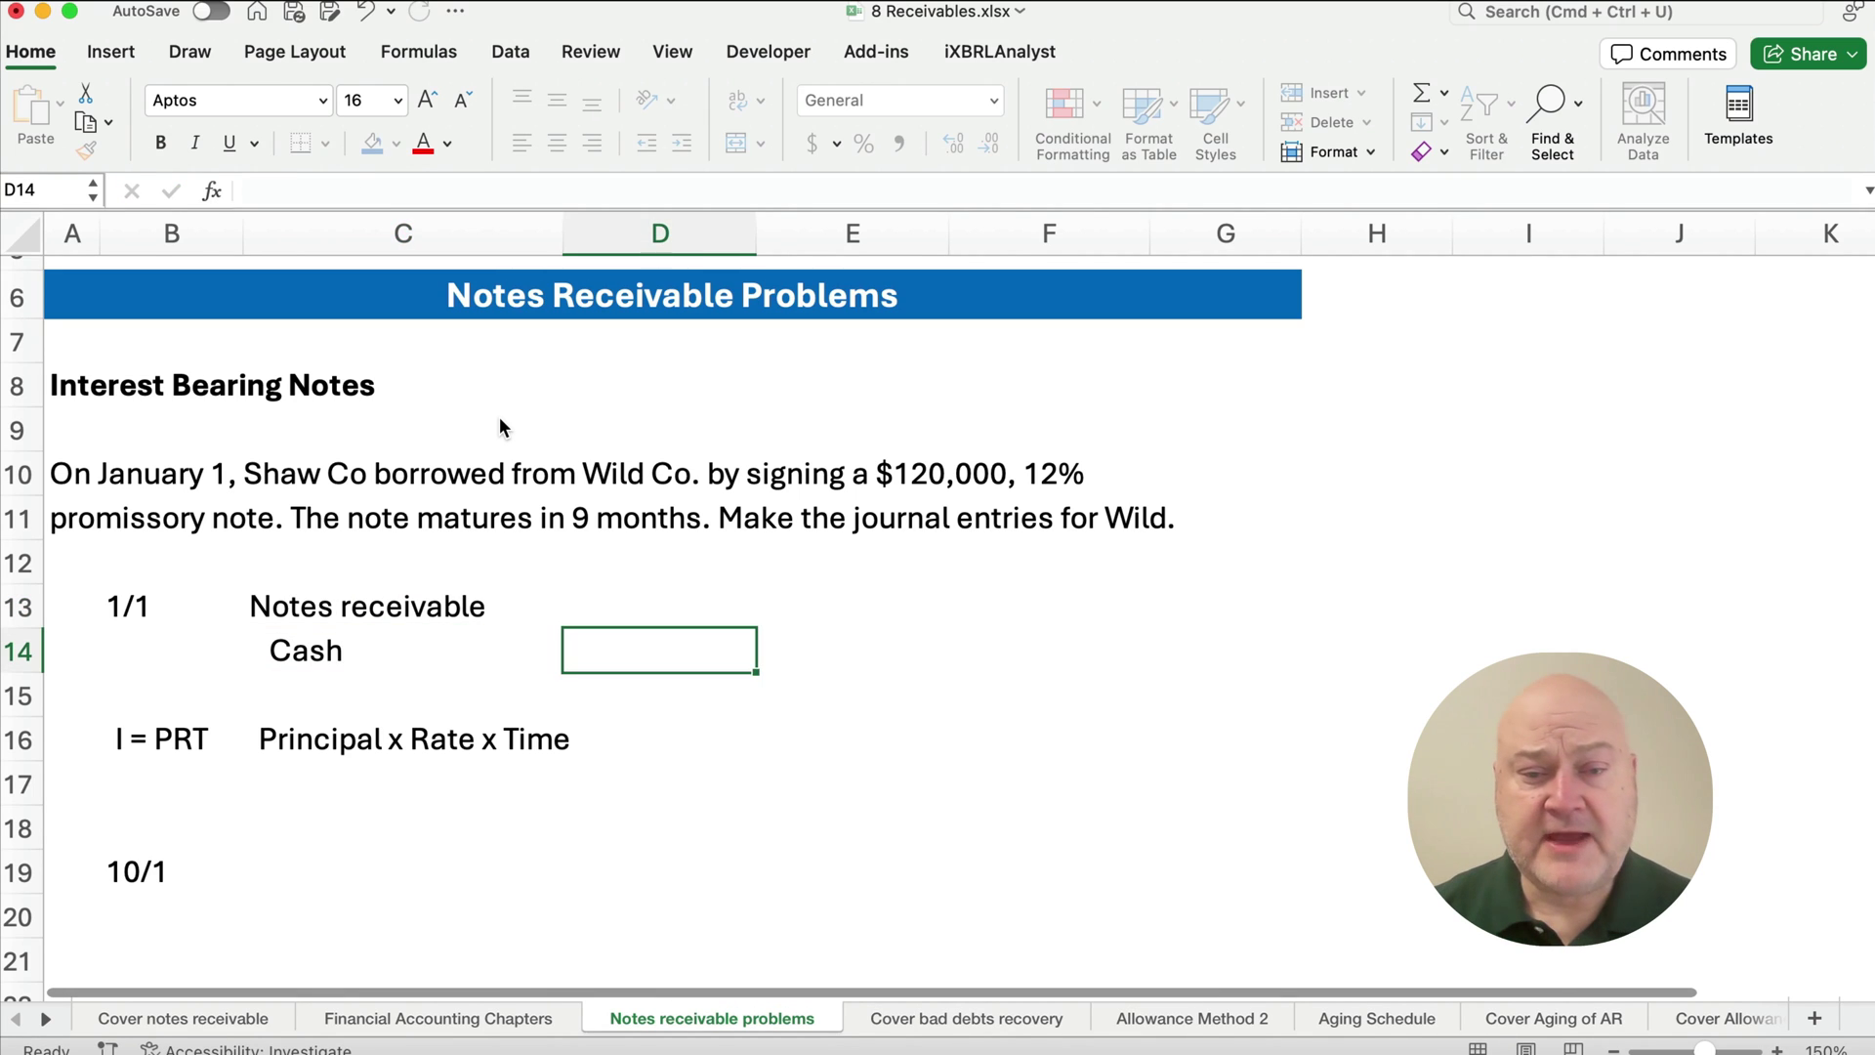
key("Up")
type("120,000")
key("Tab")
key("Down")
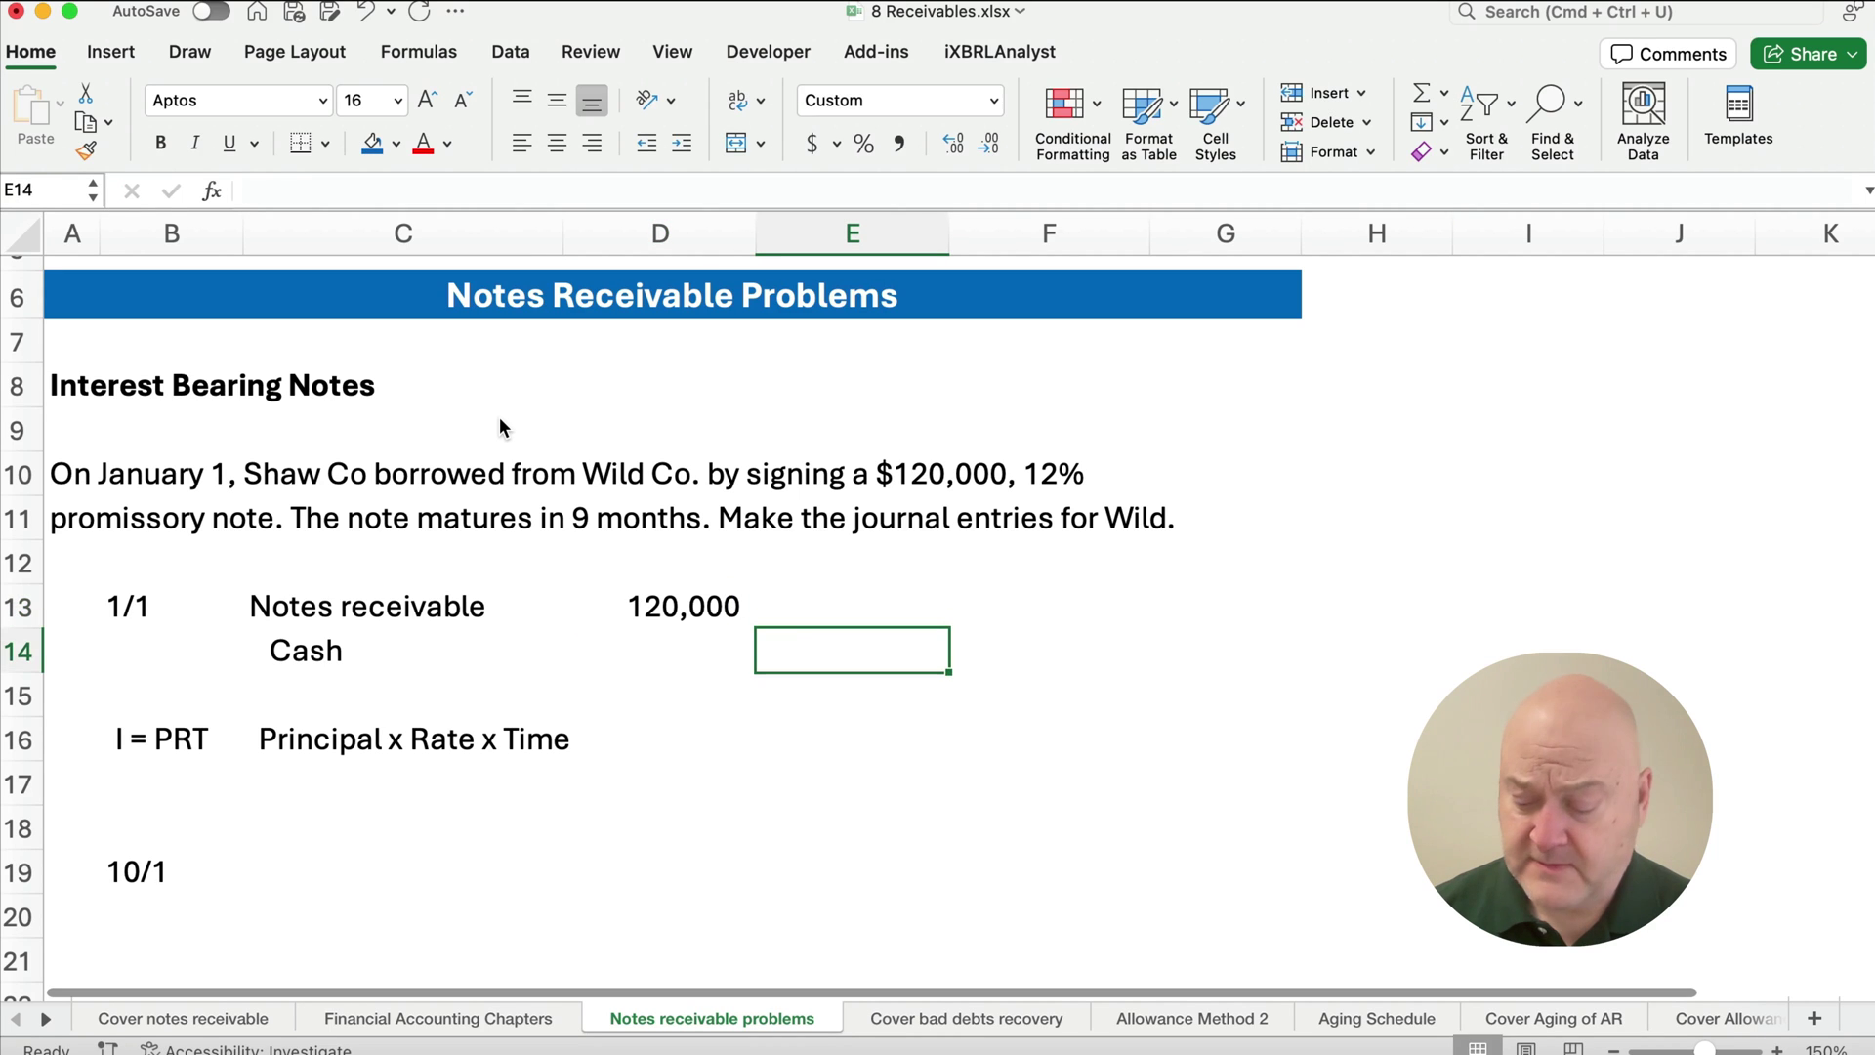
type("120,000")
key("Return")
key("Left")
key("Left")
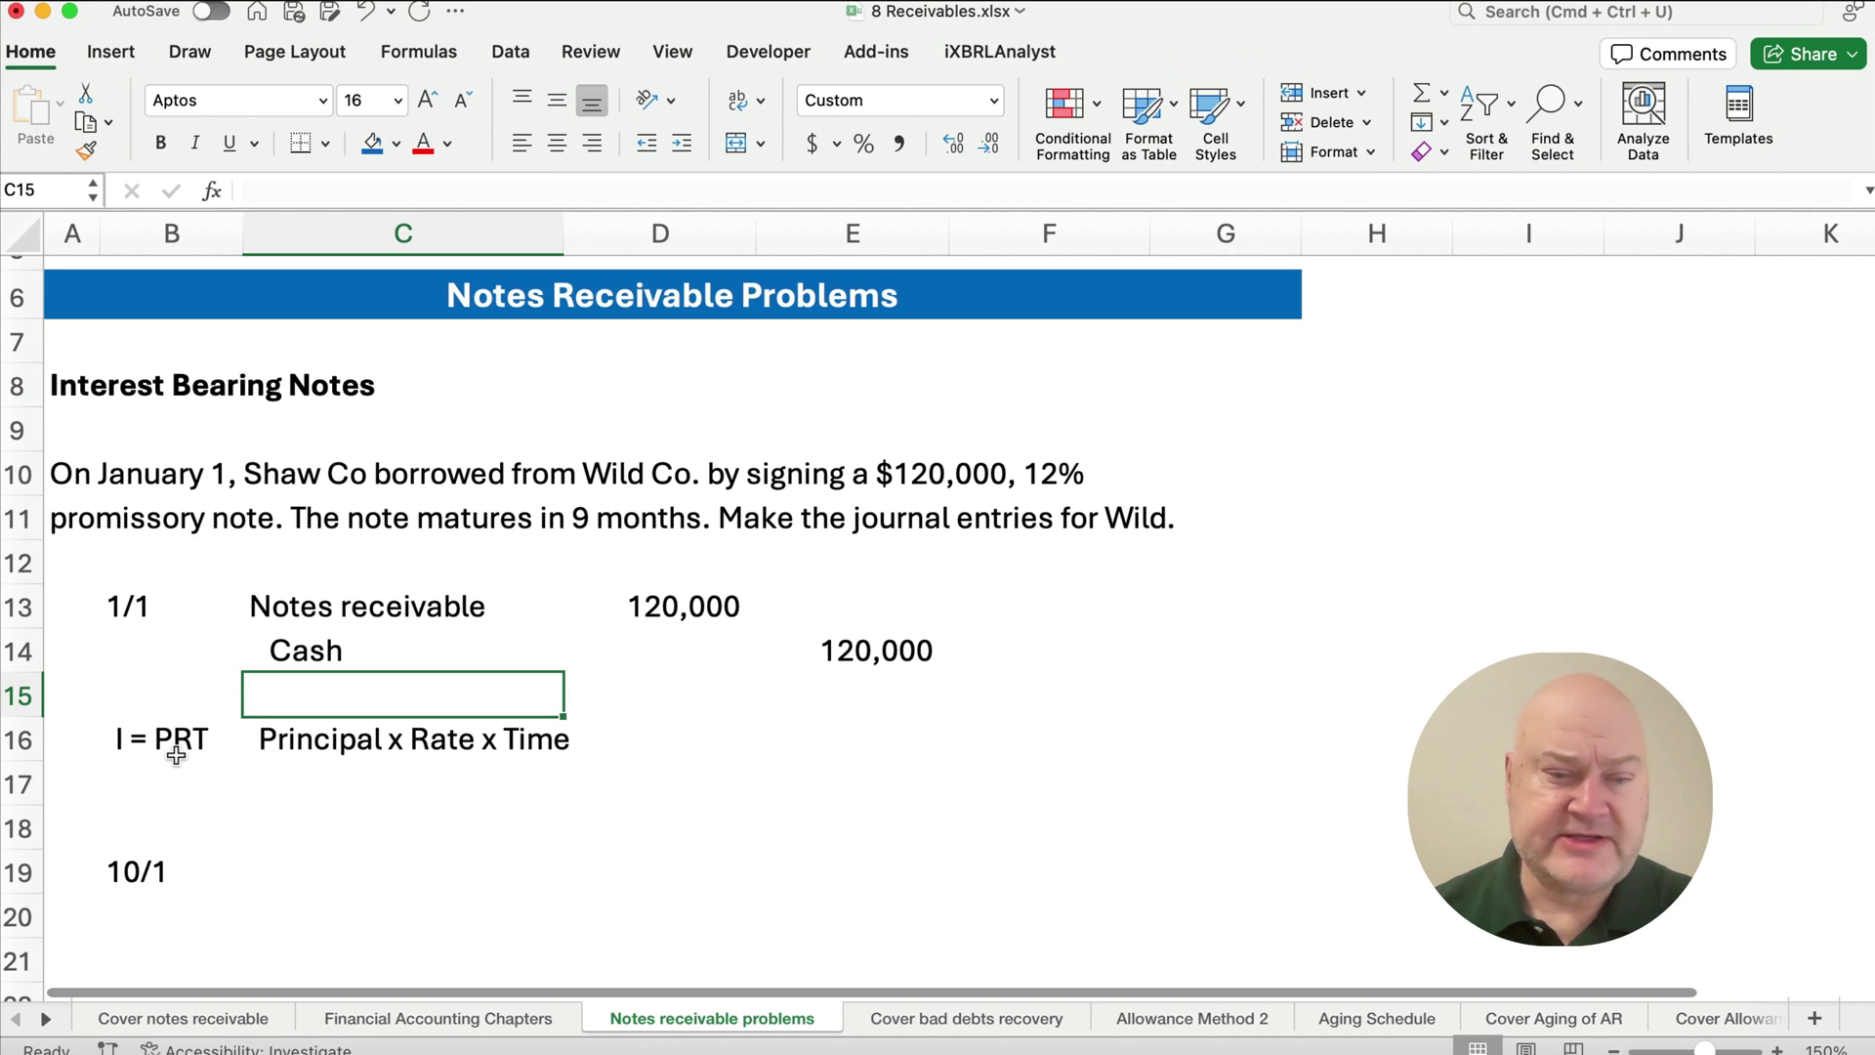
Write out the interest calculation '120,000 x .12 x 9/12' in C17.
left_click(349, 779)
type("12")
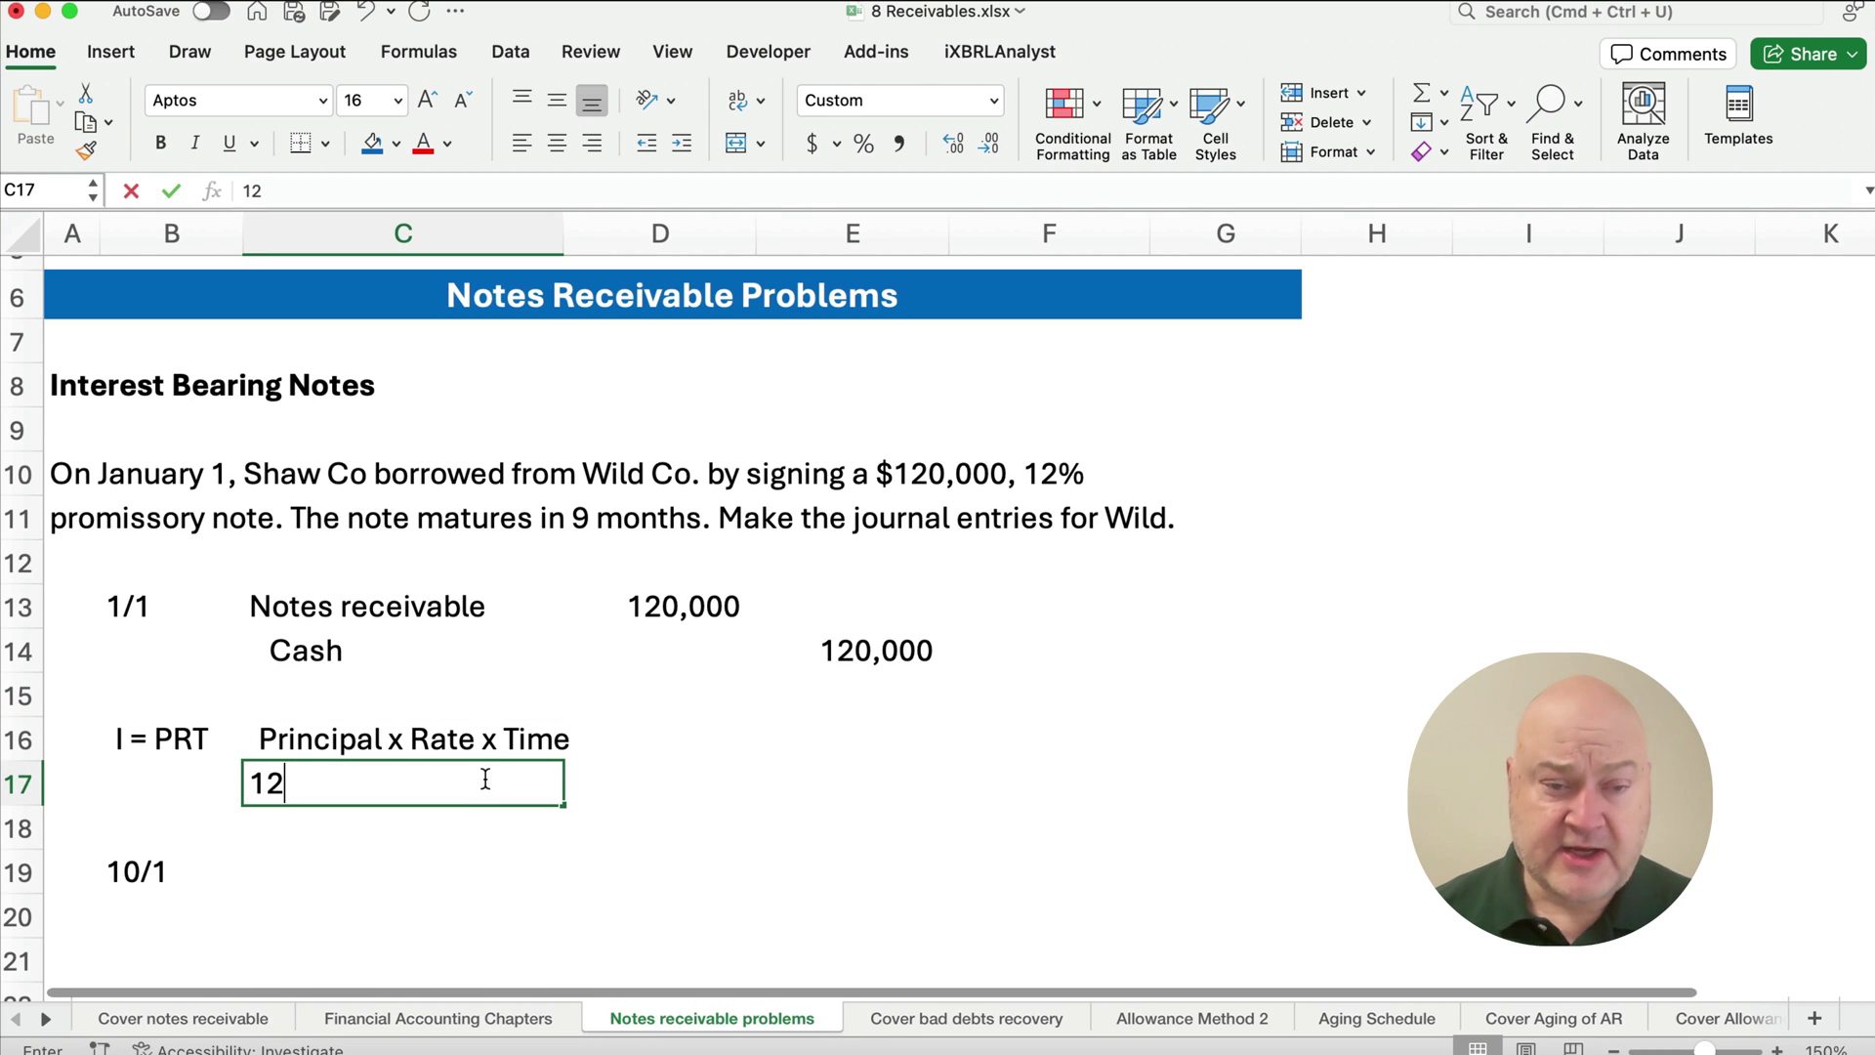
type("0,000 x")
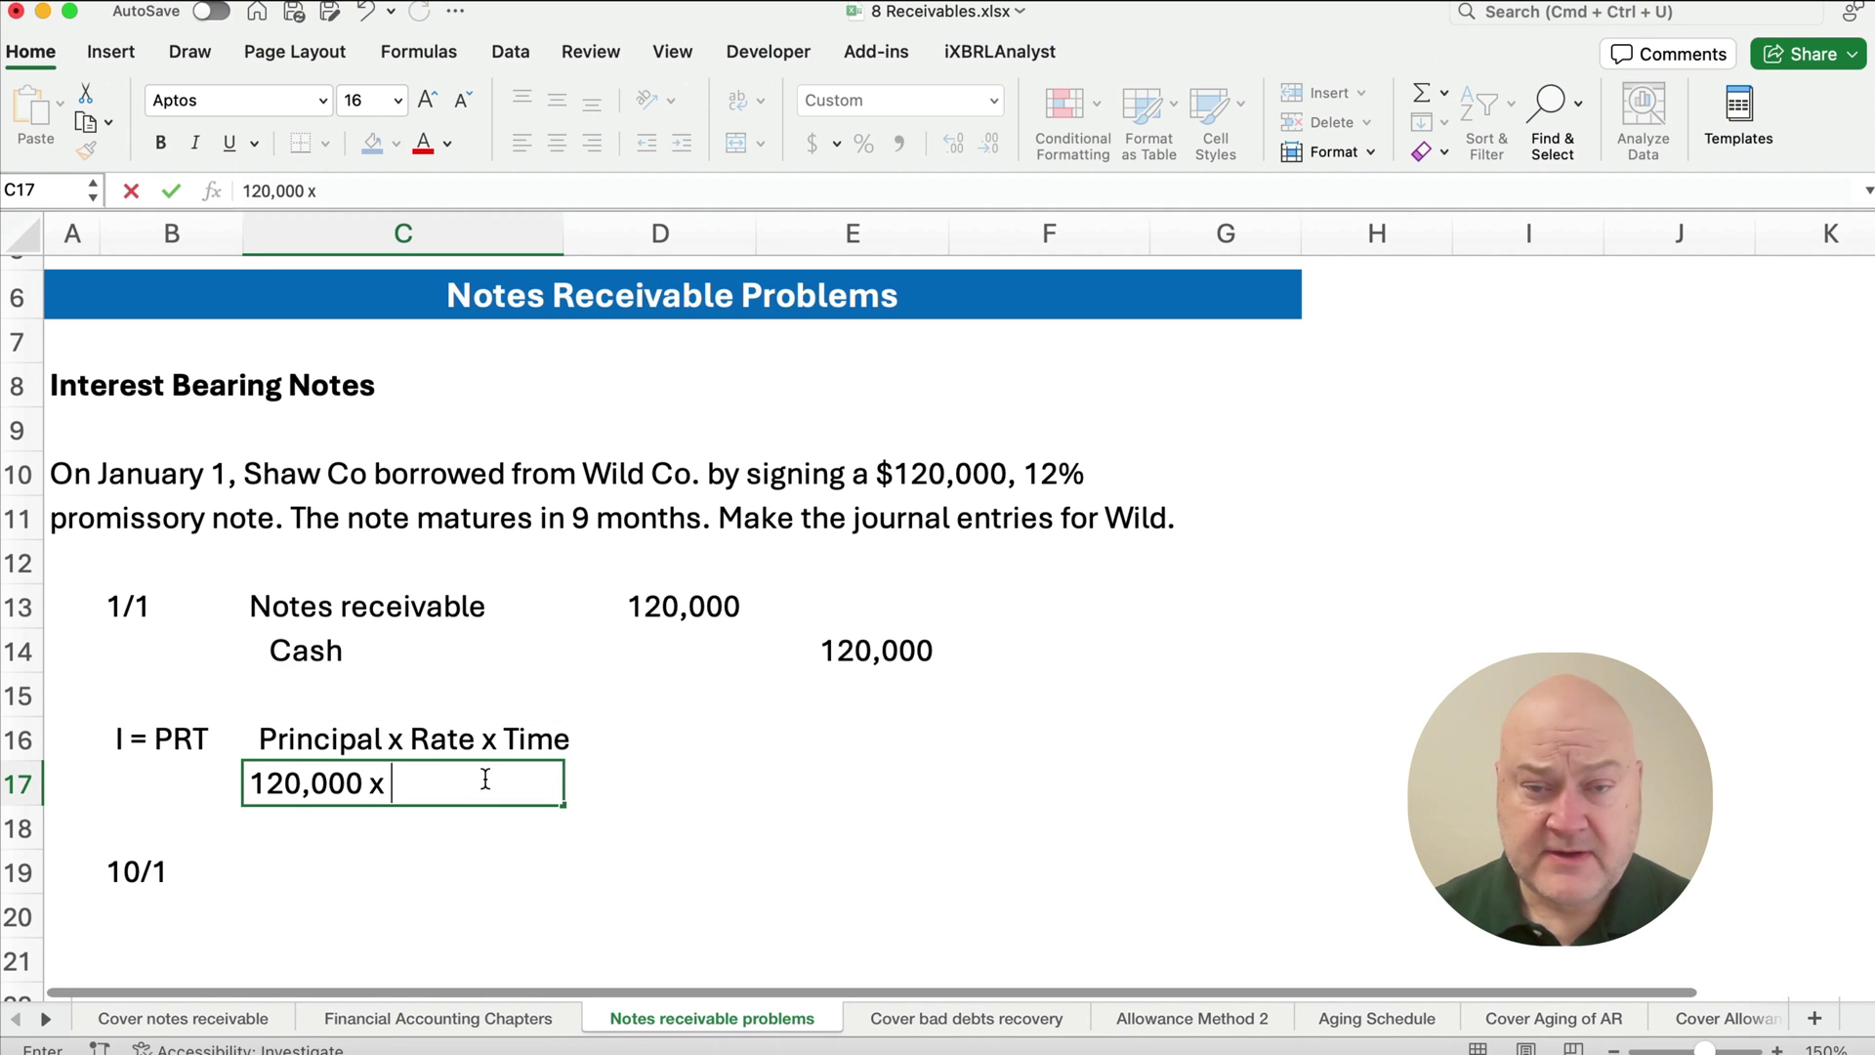
type(" .12")
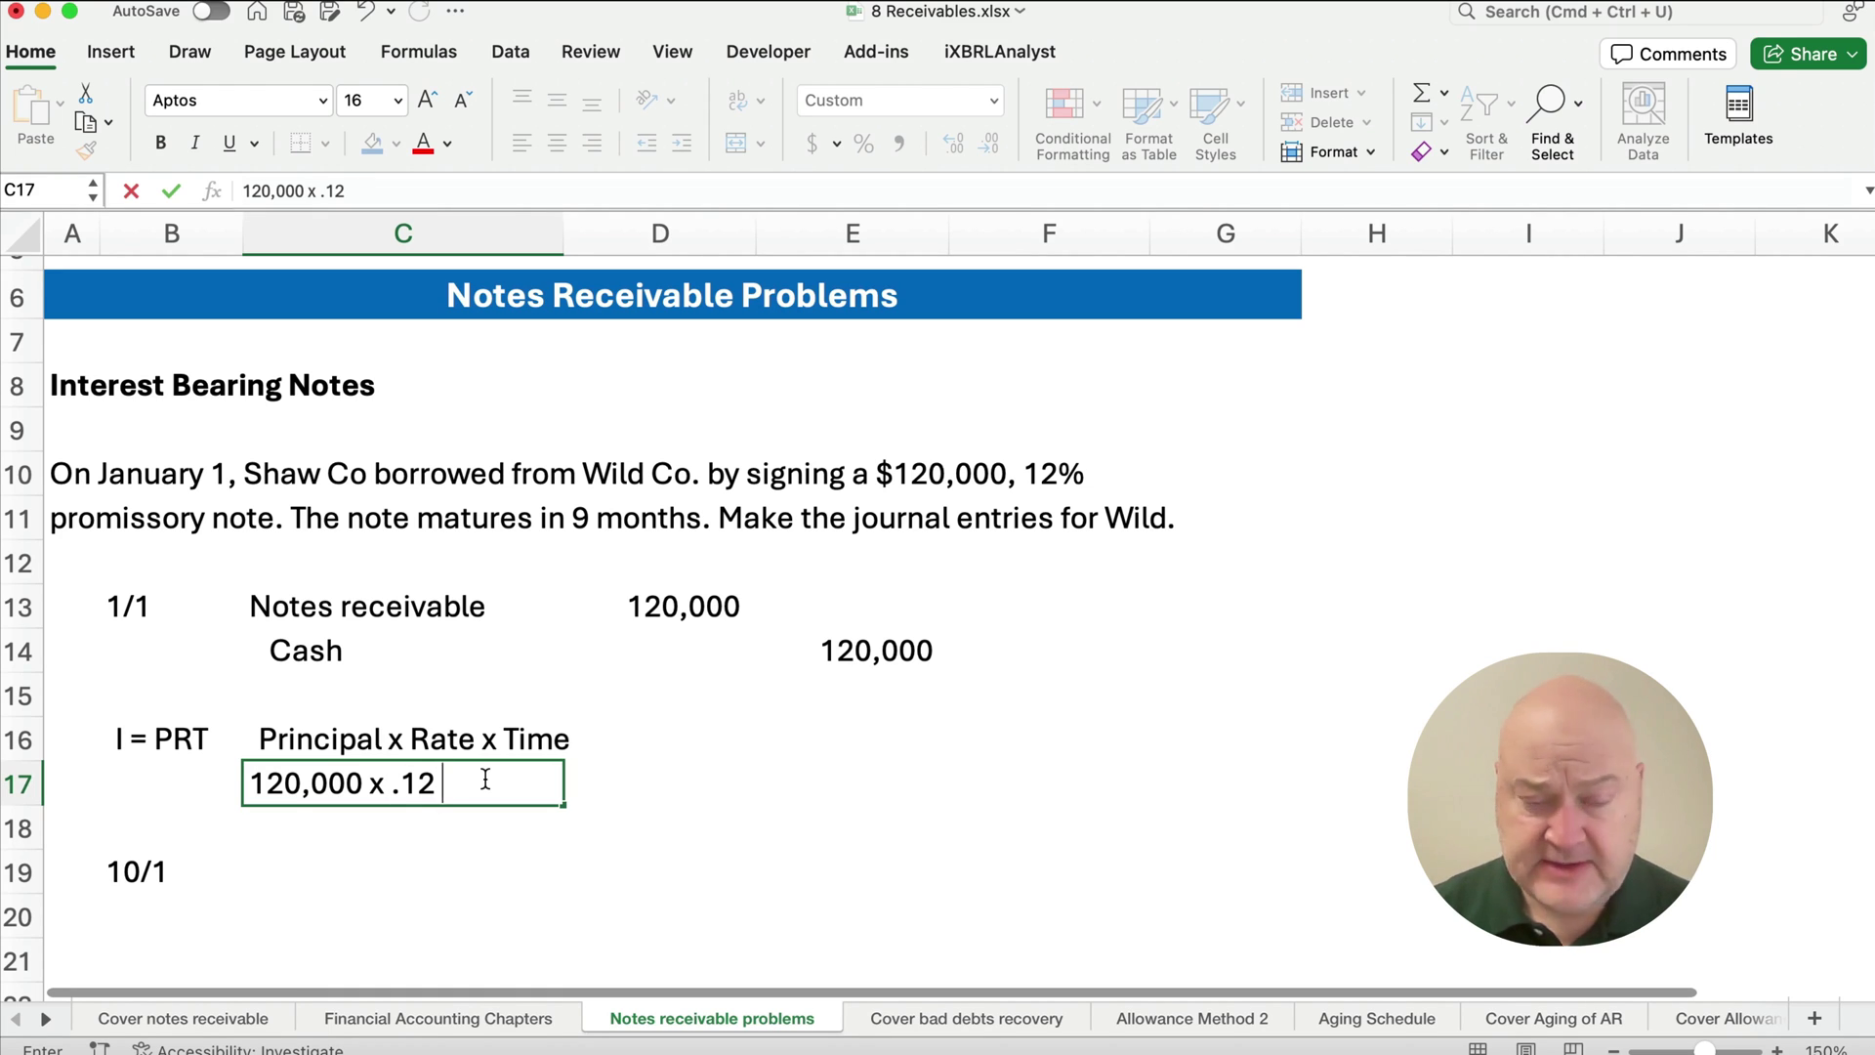
type(" x")
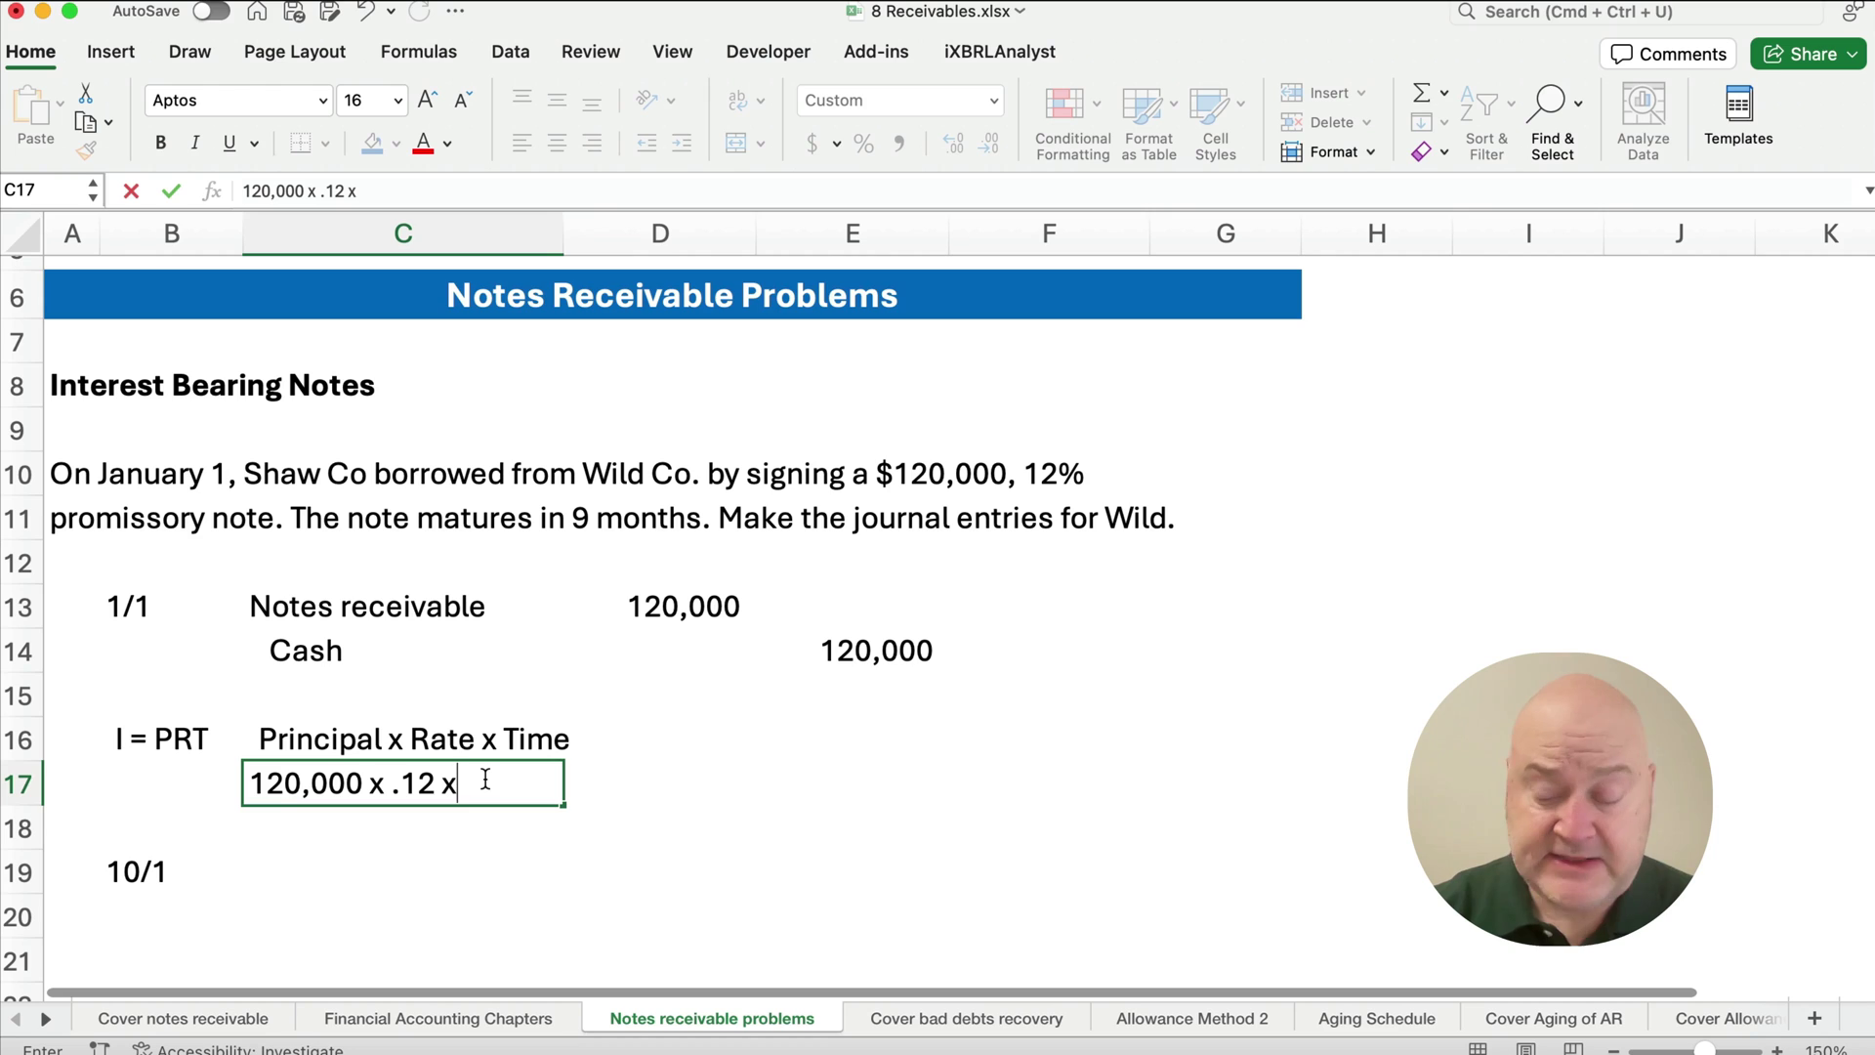
type("9")
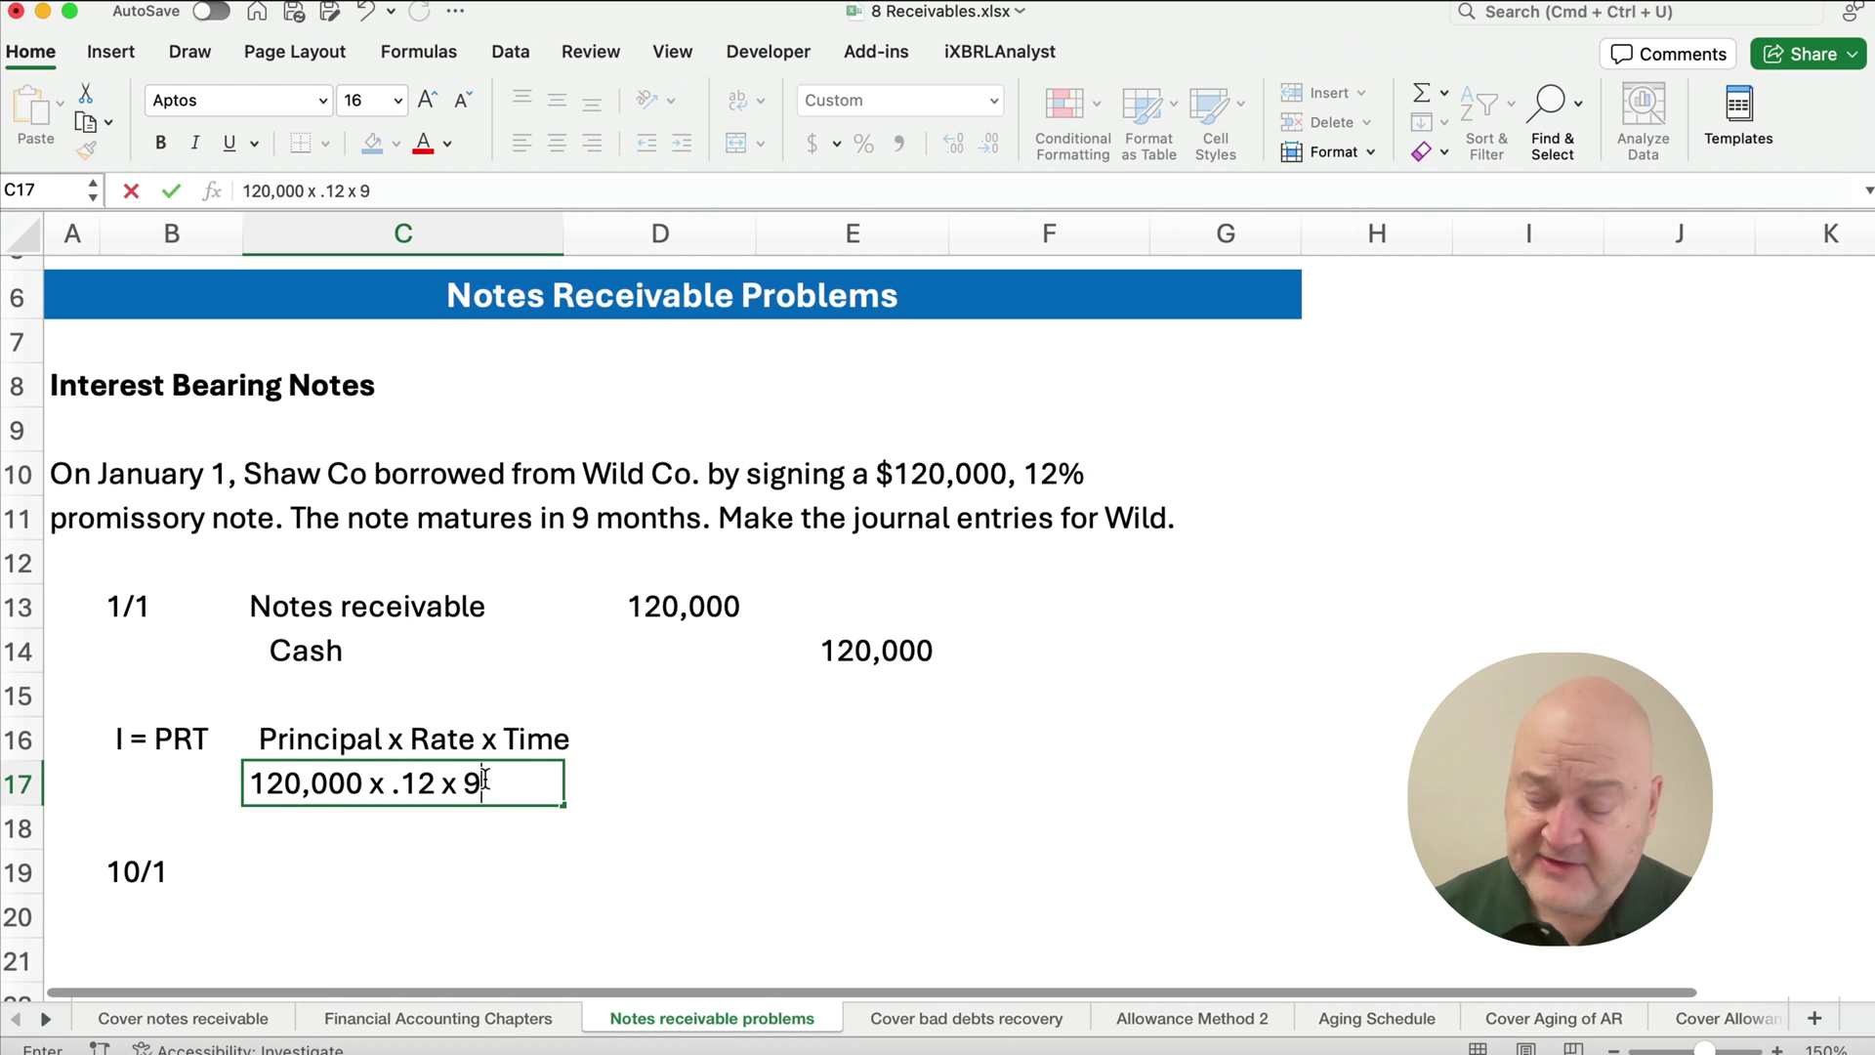
type("/12")
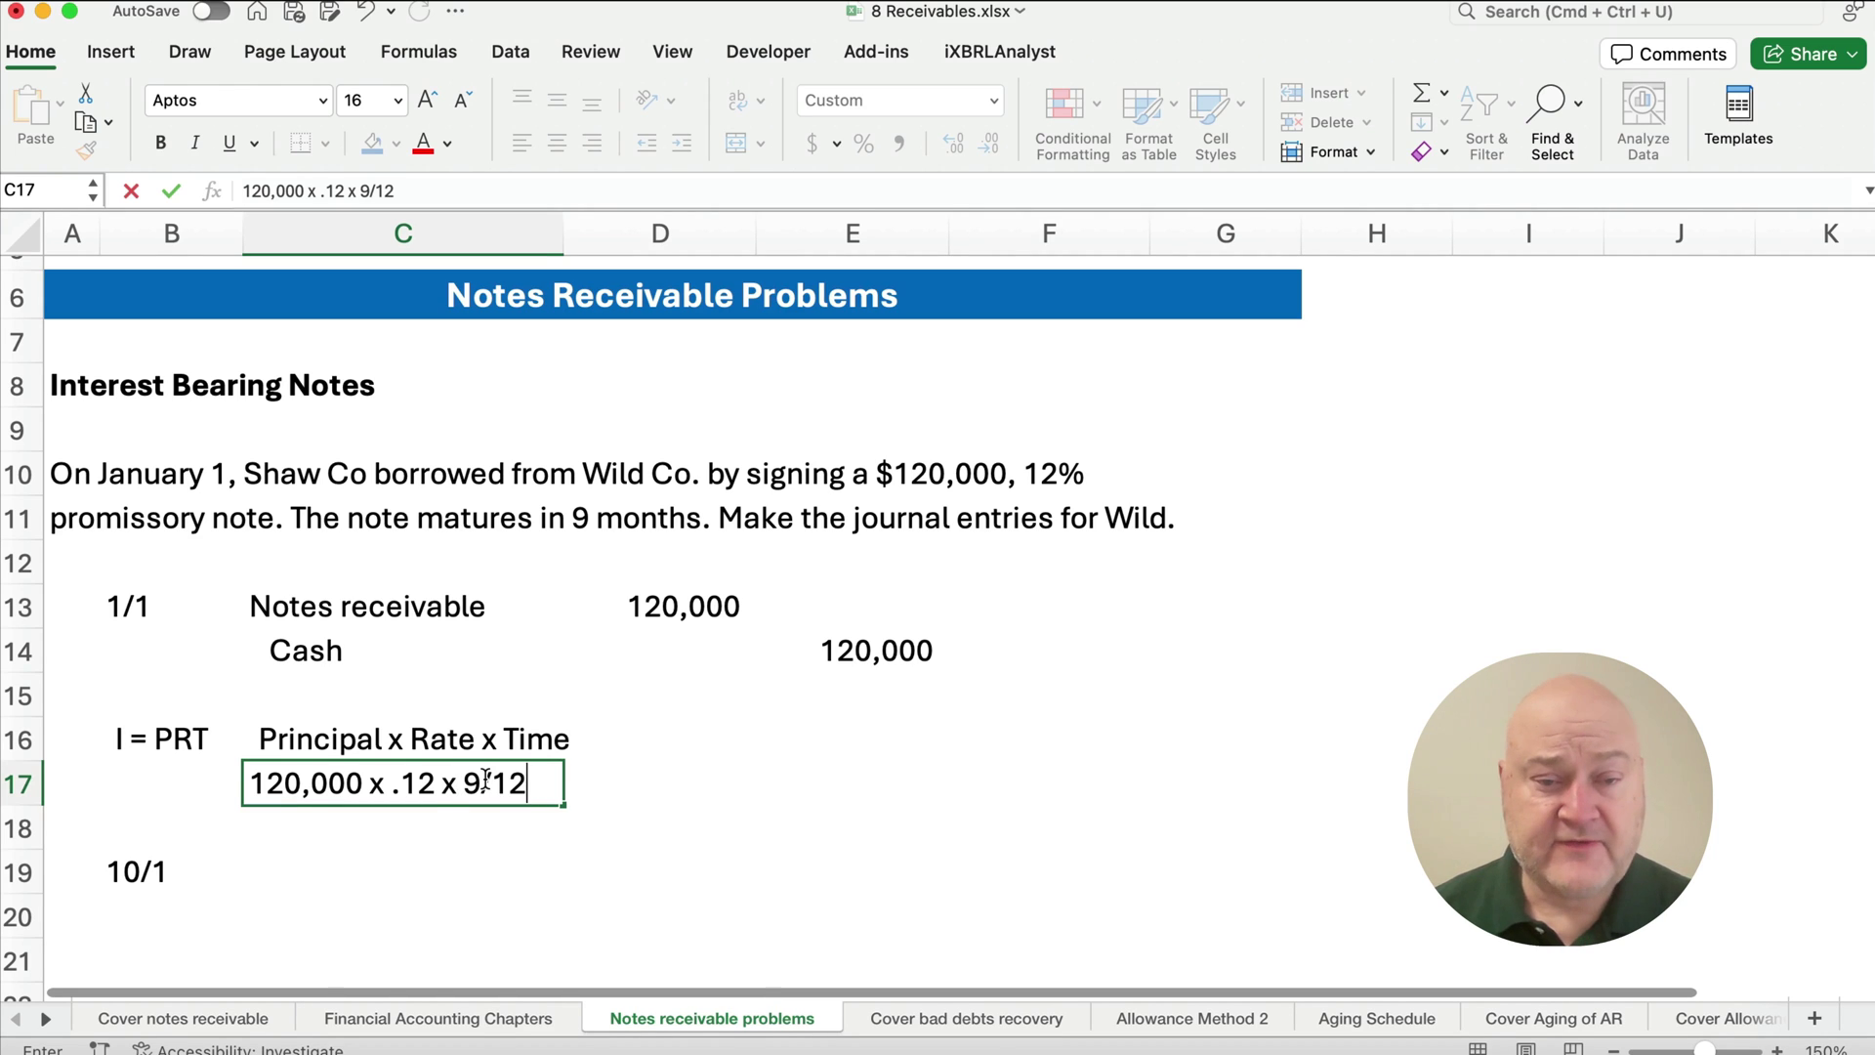
key("Return")
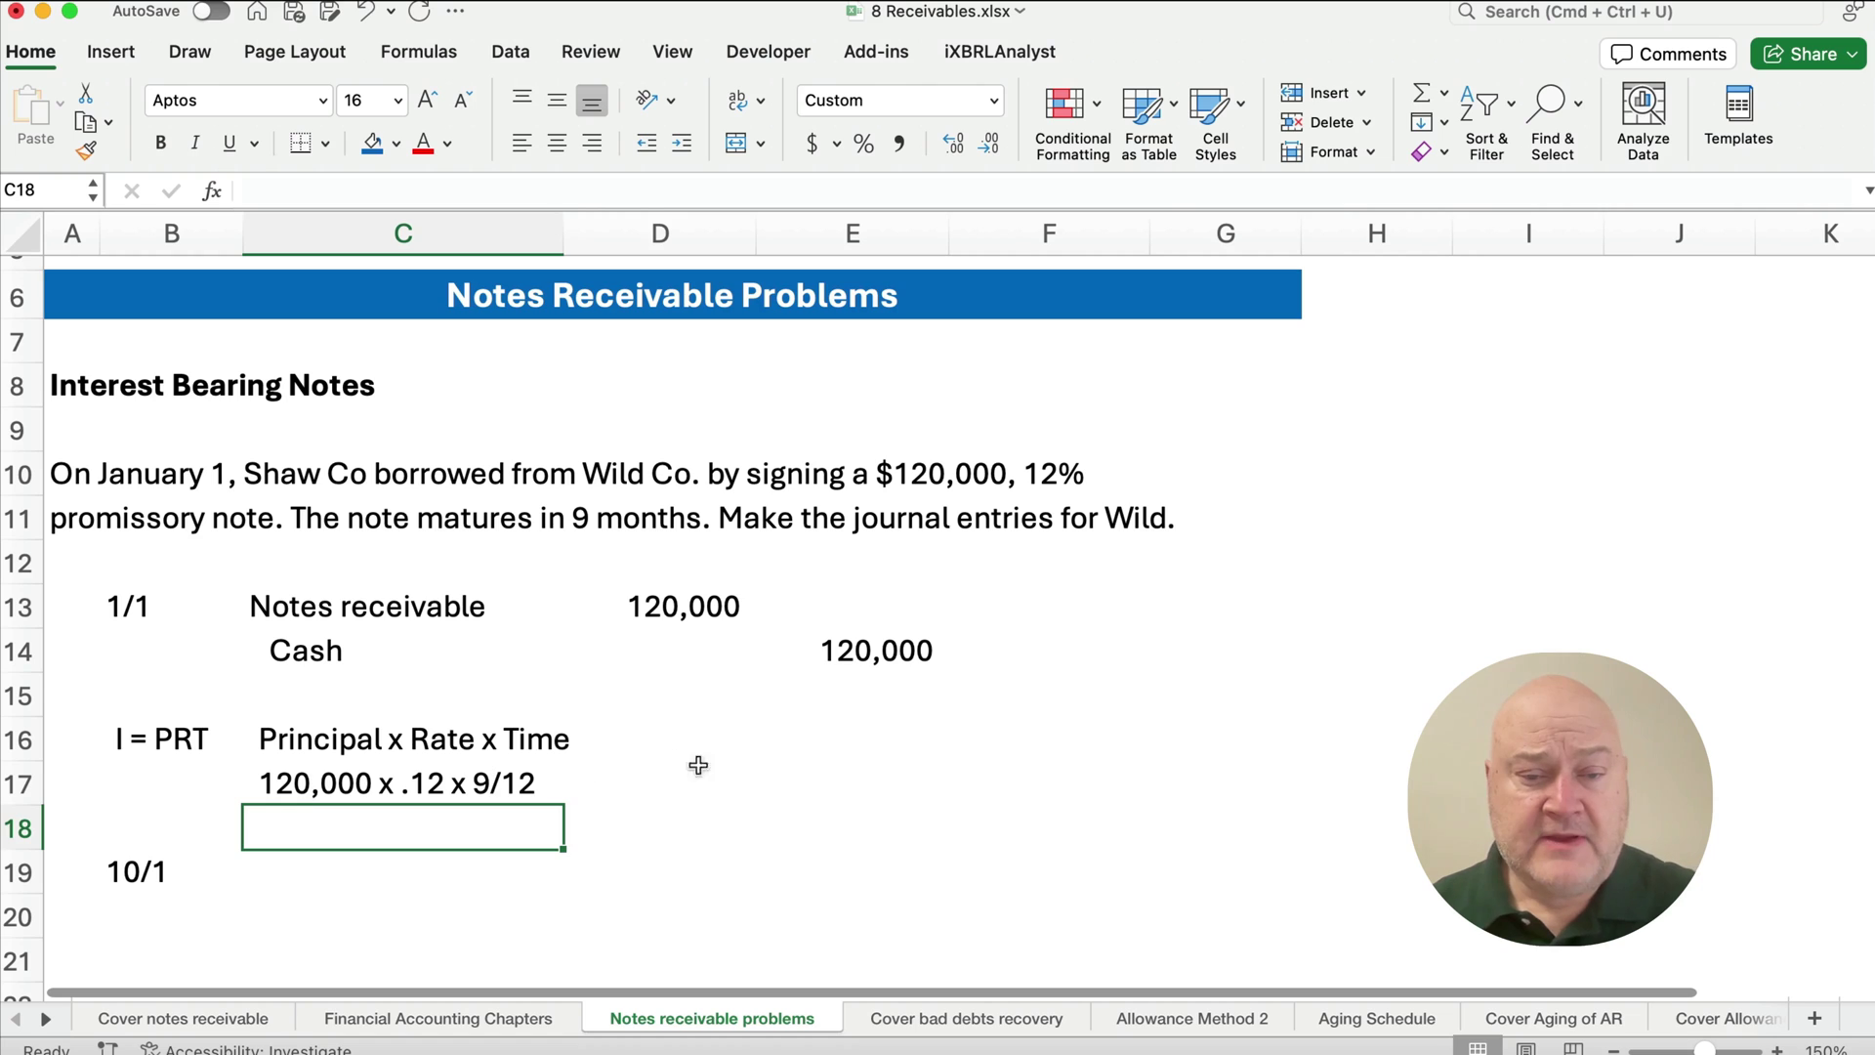
Compute =120000*.12*9/12 in D17 and format it as $10,800 with no decimals.
left_click(731, 786)
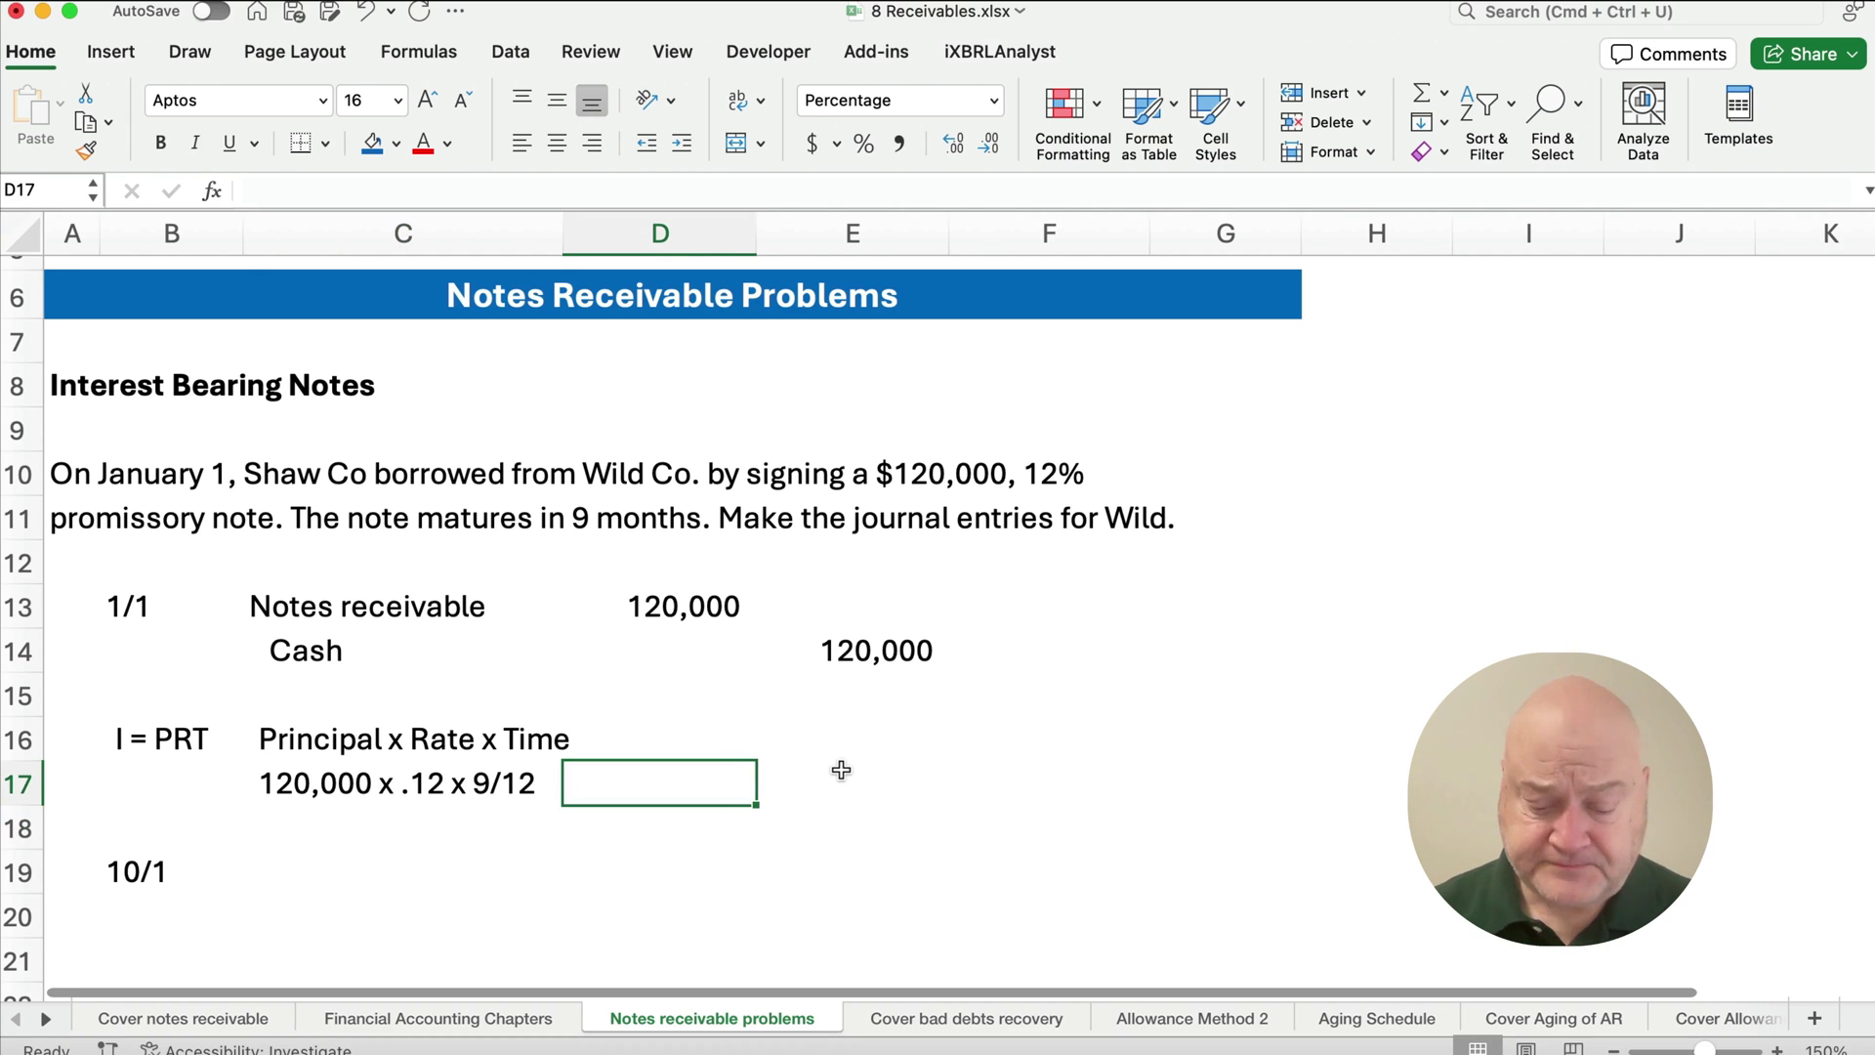
type("=12")
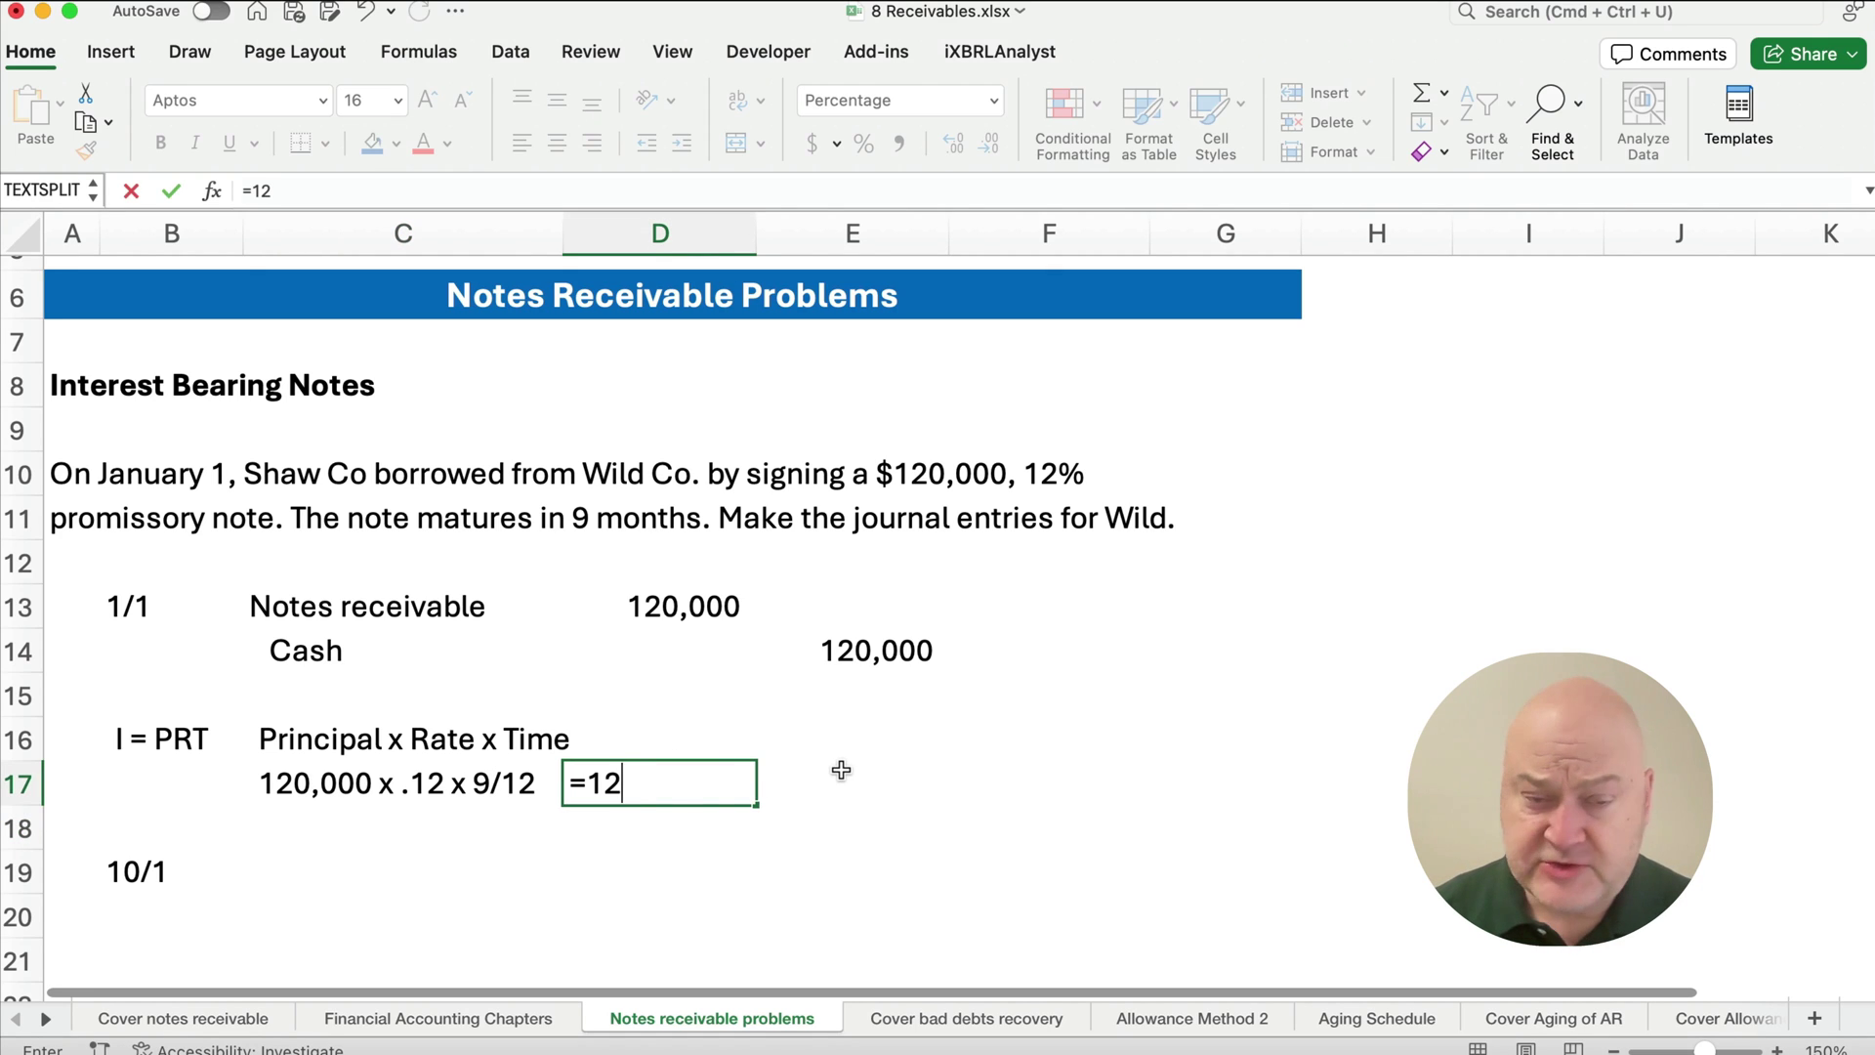
type("0000*")
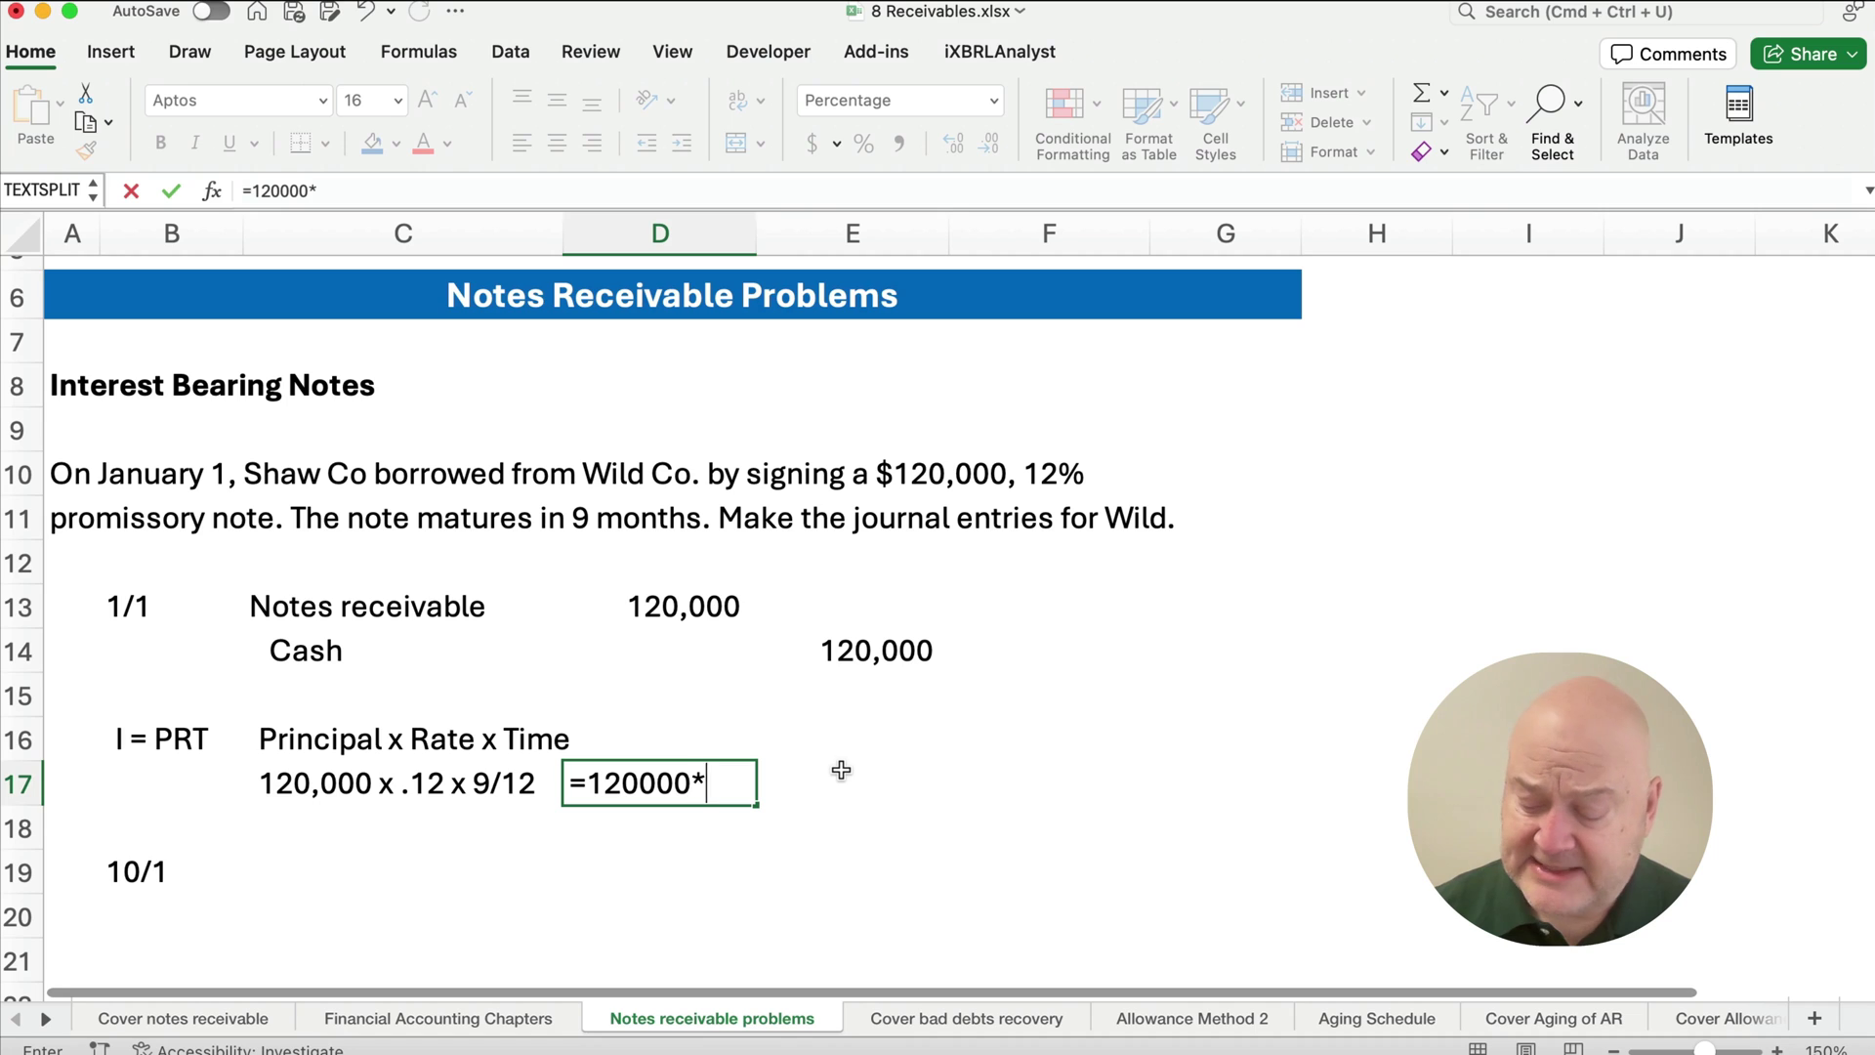
type(".12*9/12")
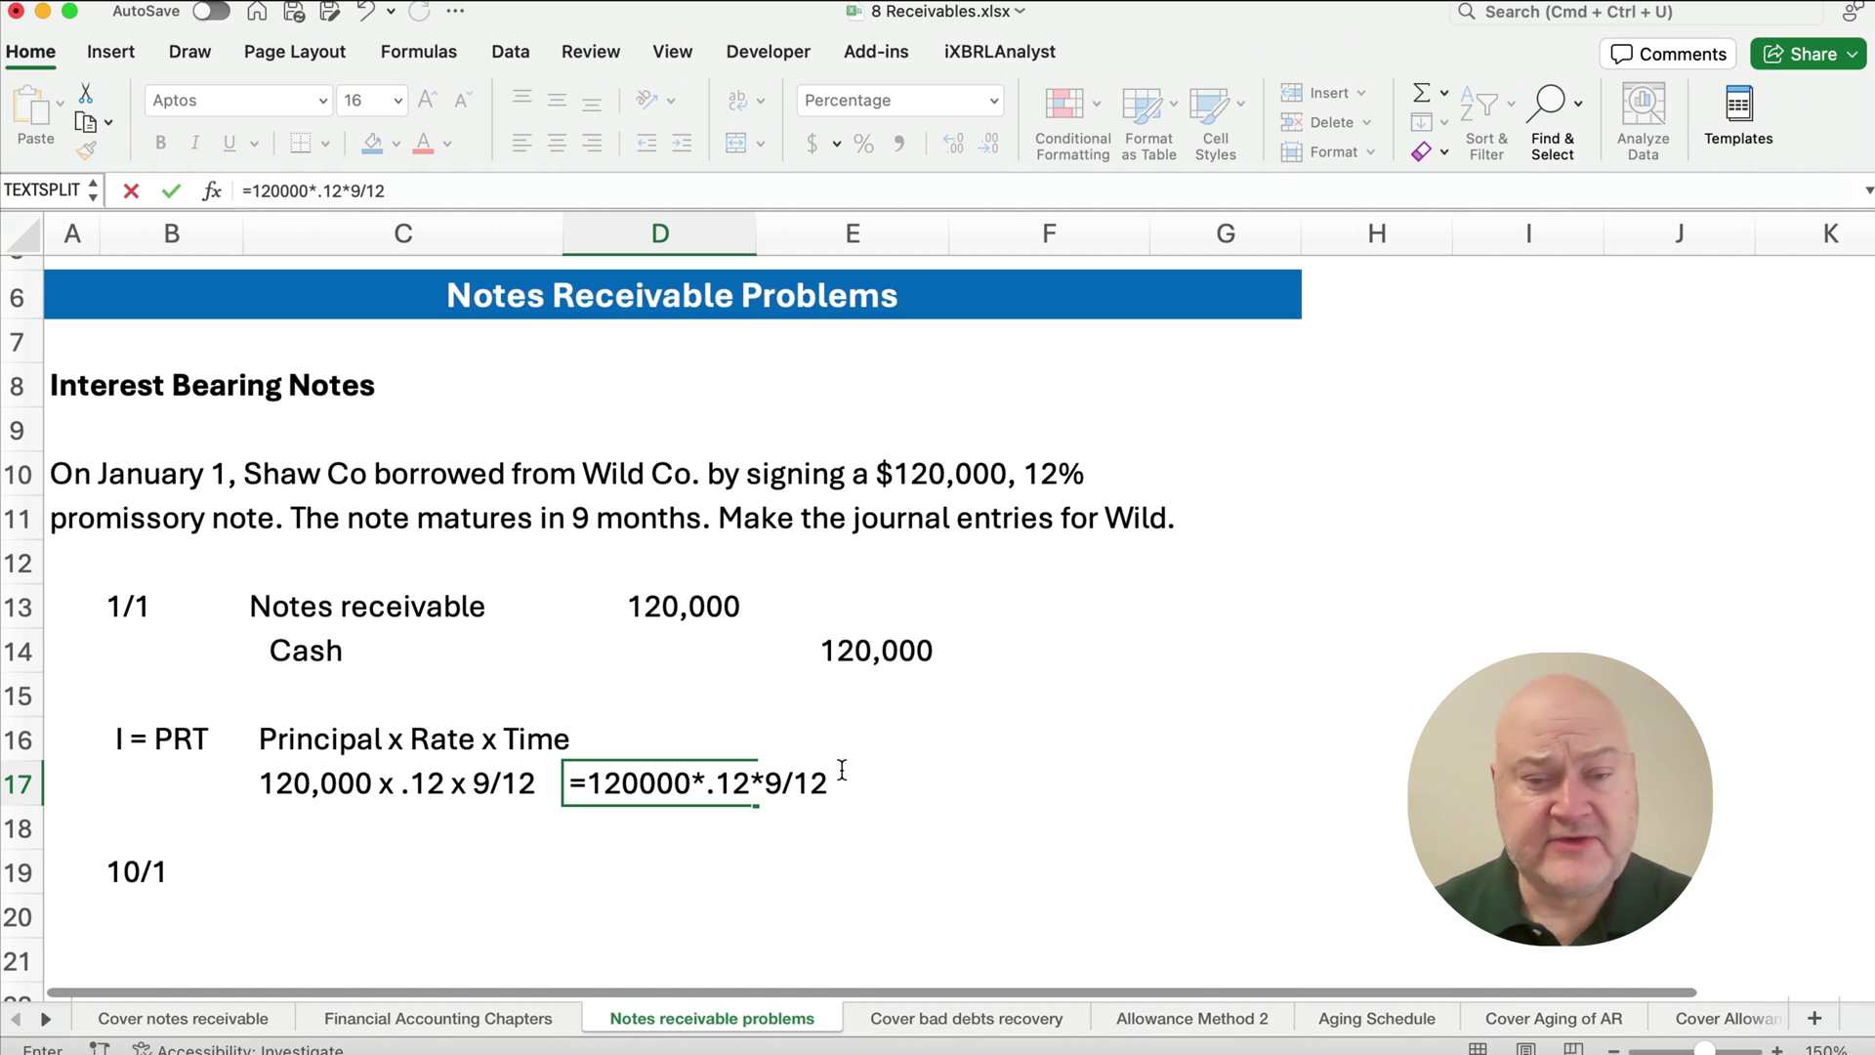
key("Return")
key("Up")
left_click(811, 144)
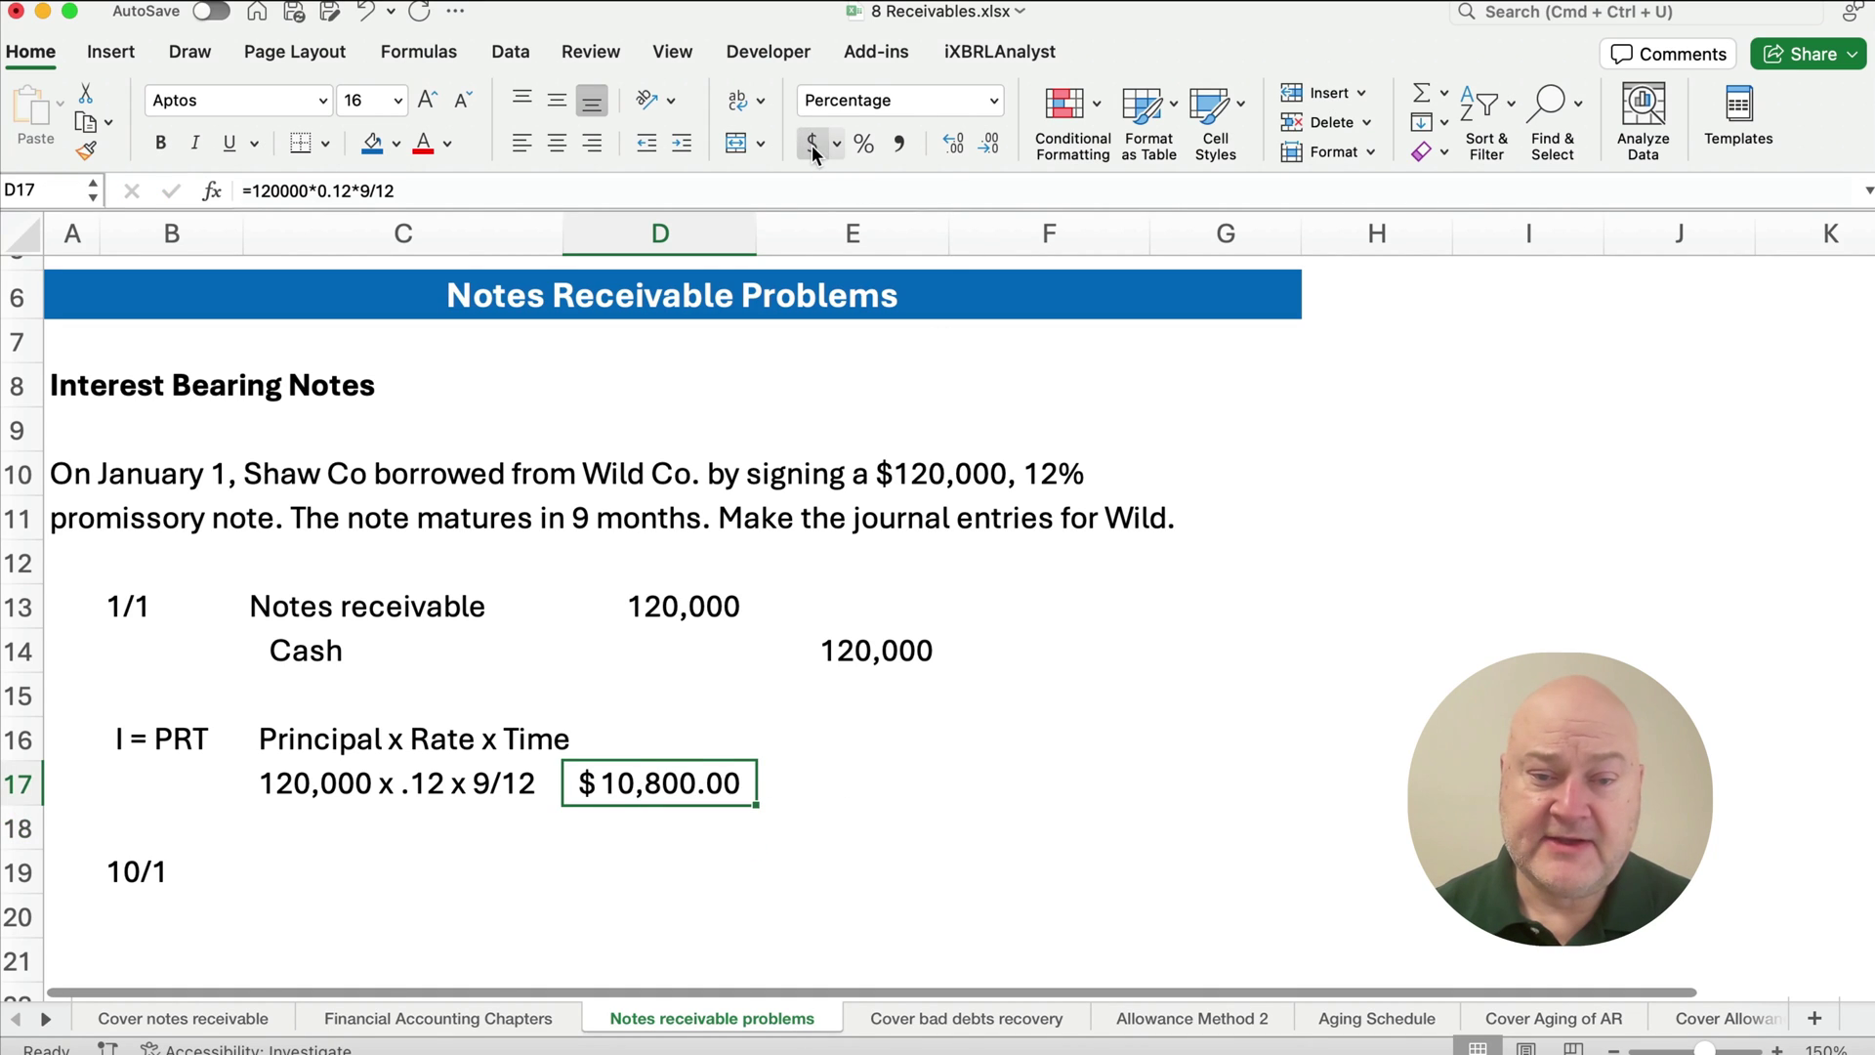
left_click(988, 144)
left_click(989, 145)
scroll(577, 800, "down", 3)
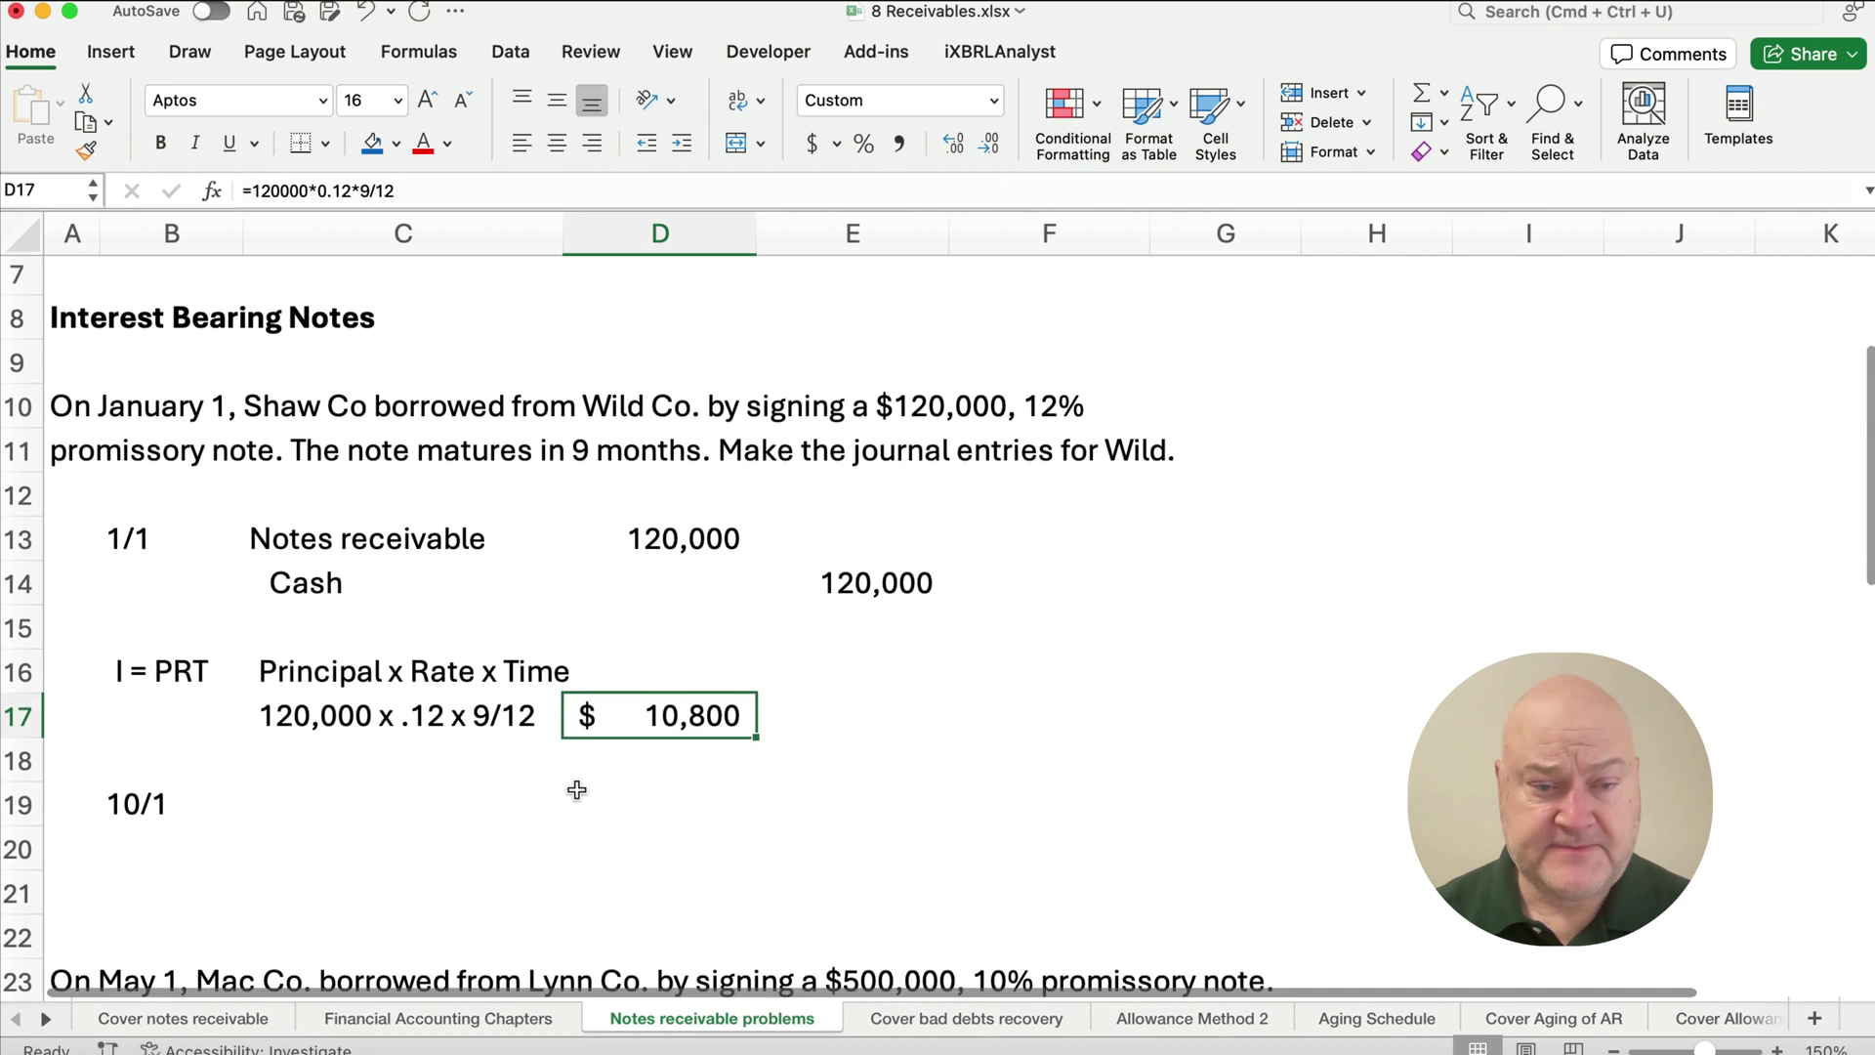
scroll(577, 790, "down", 2)
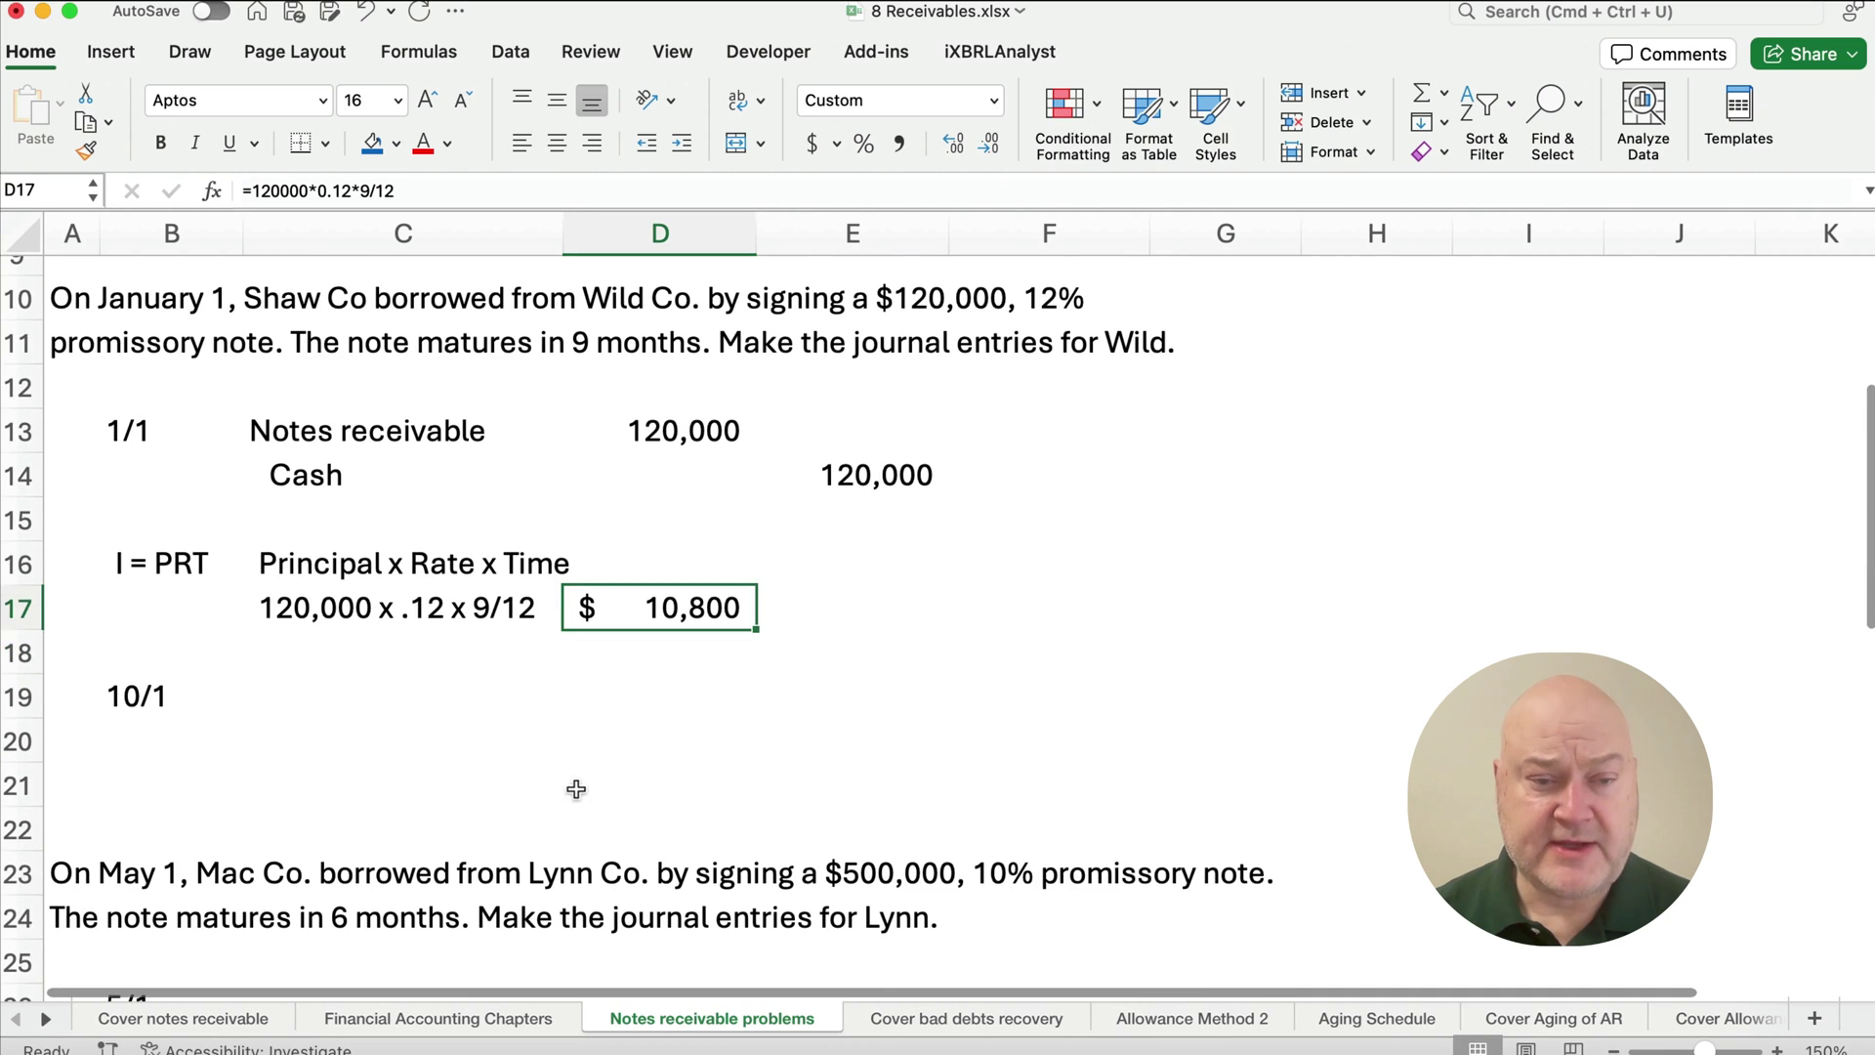
Start the 10/1 entry with Cash in C19 and a Notes receivable credit of 120,000.
left_click(414, 688)
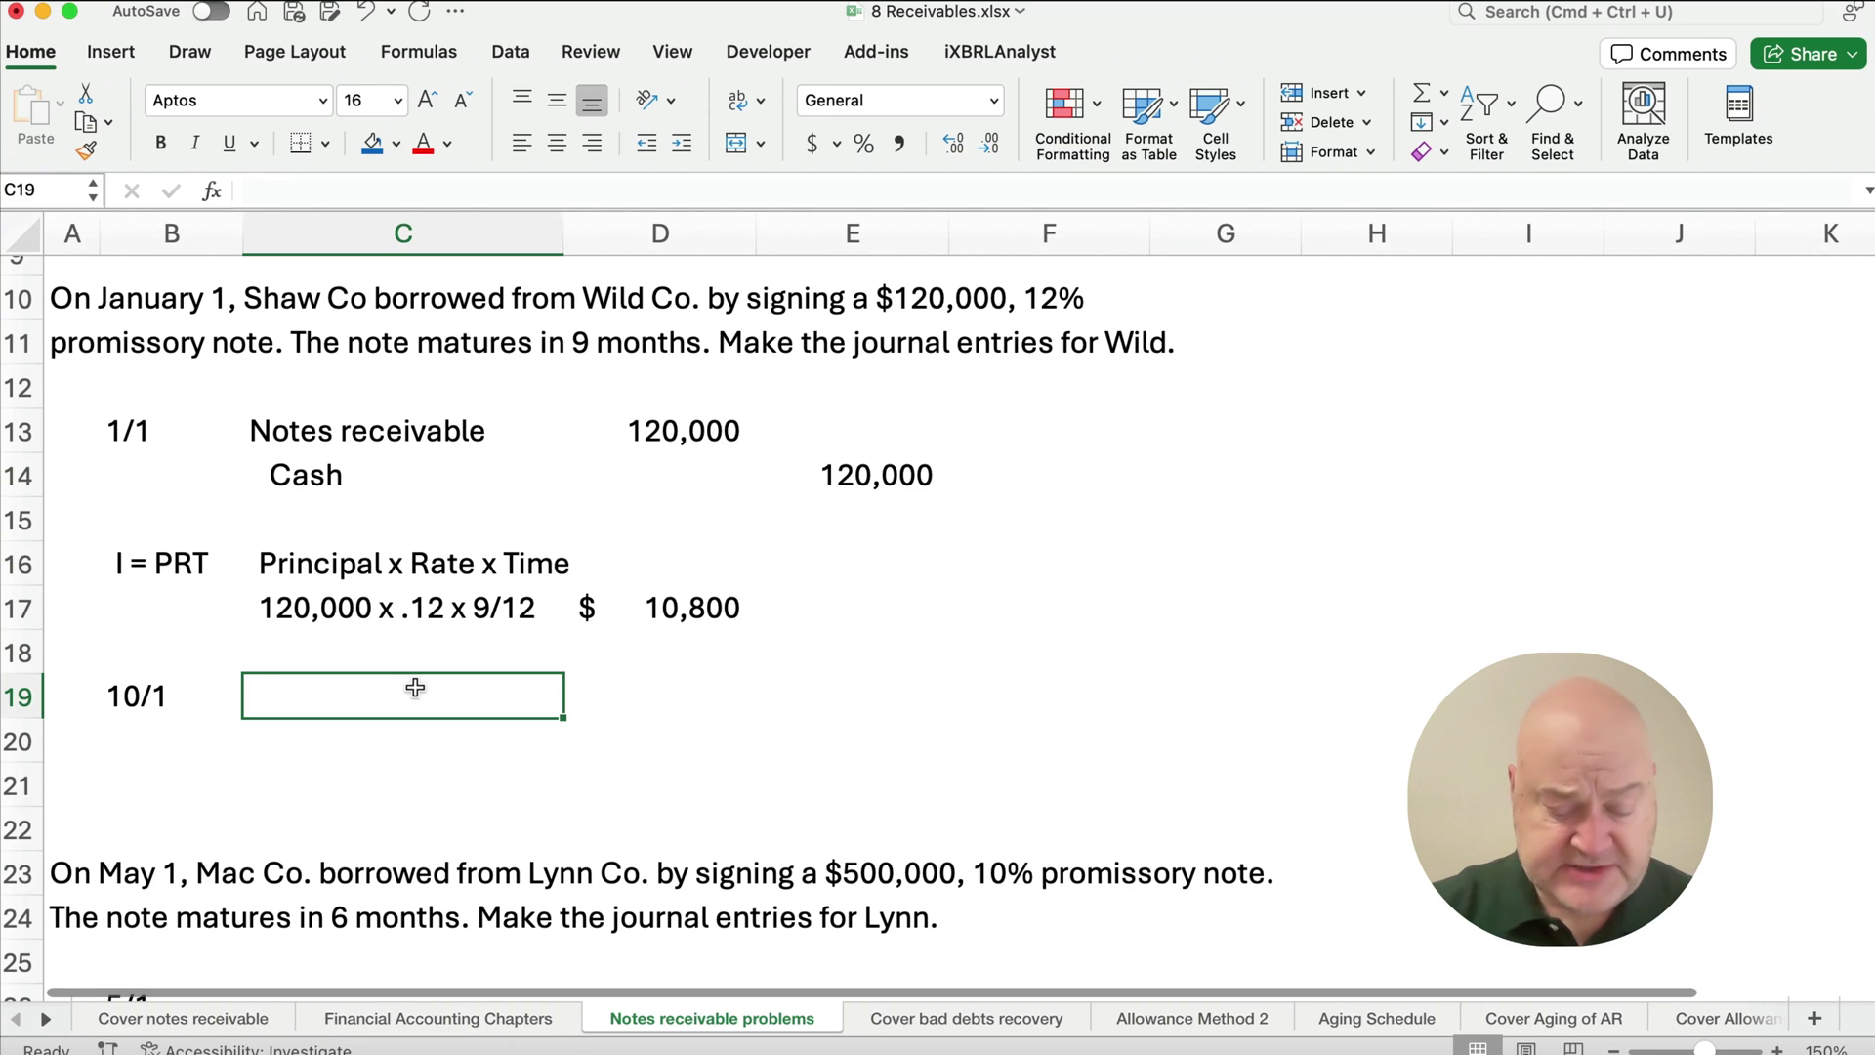
type("C")
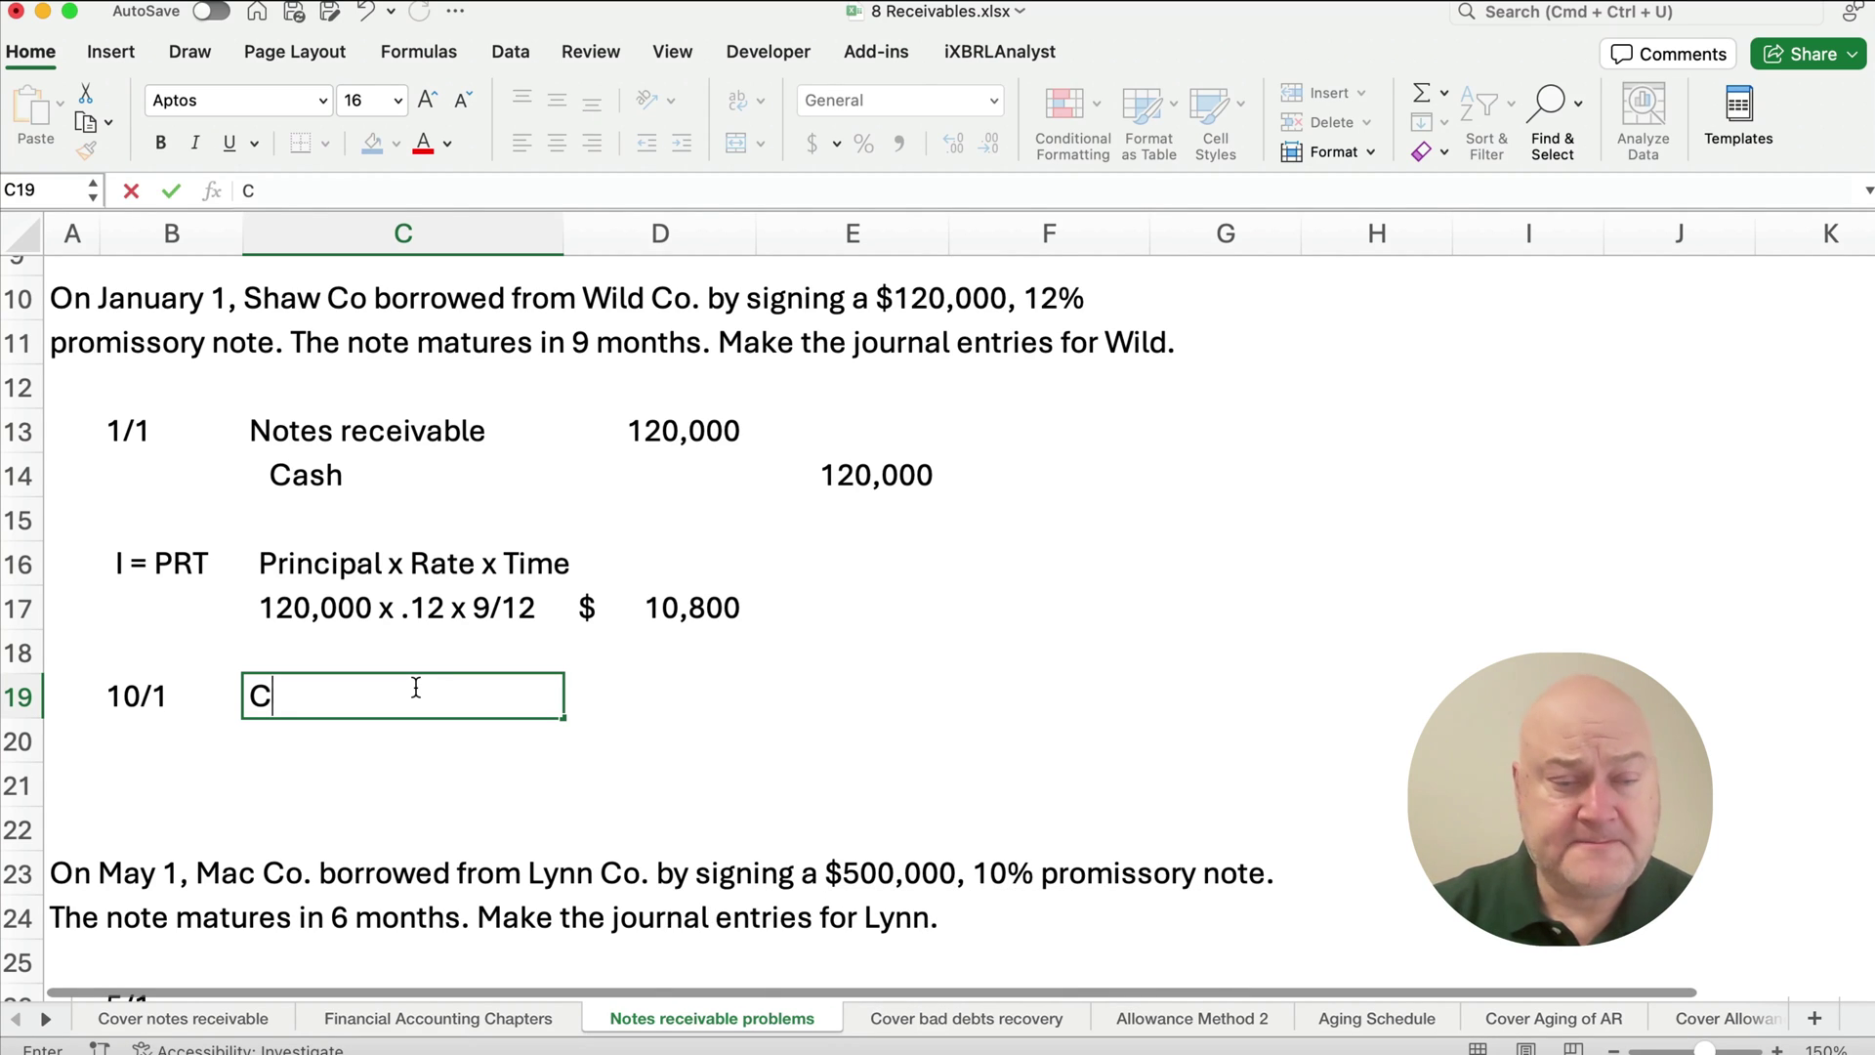
type("ash")
key("Return")
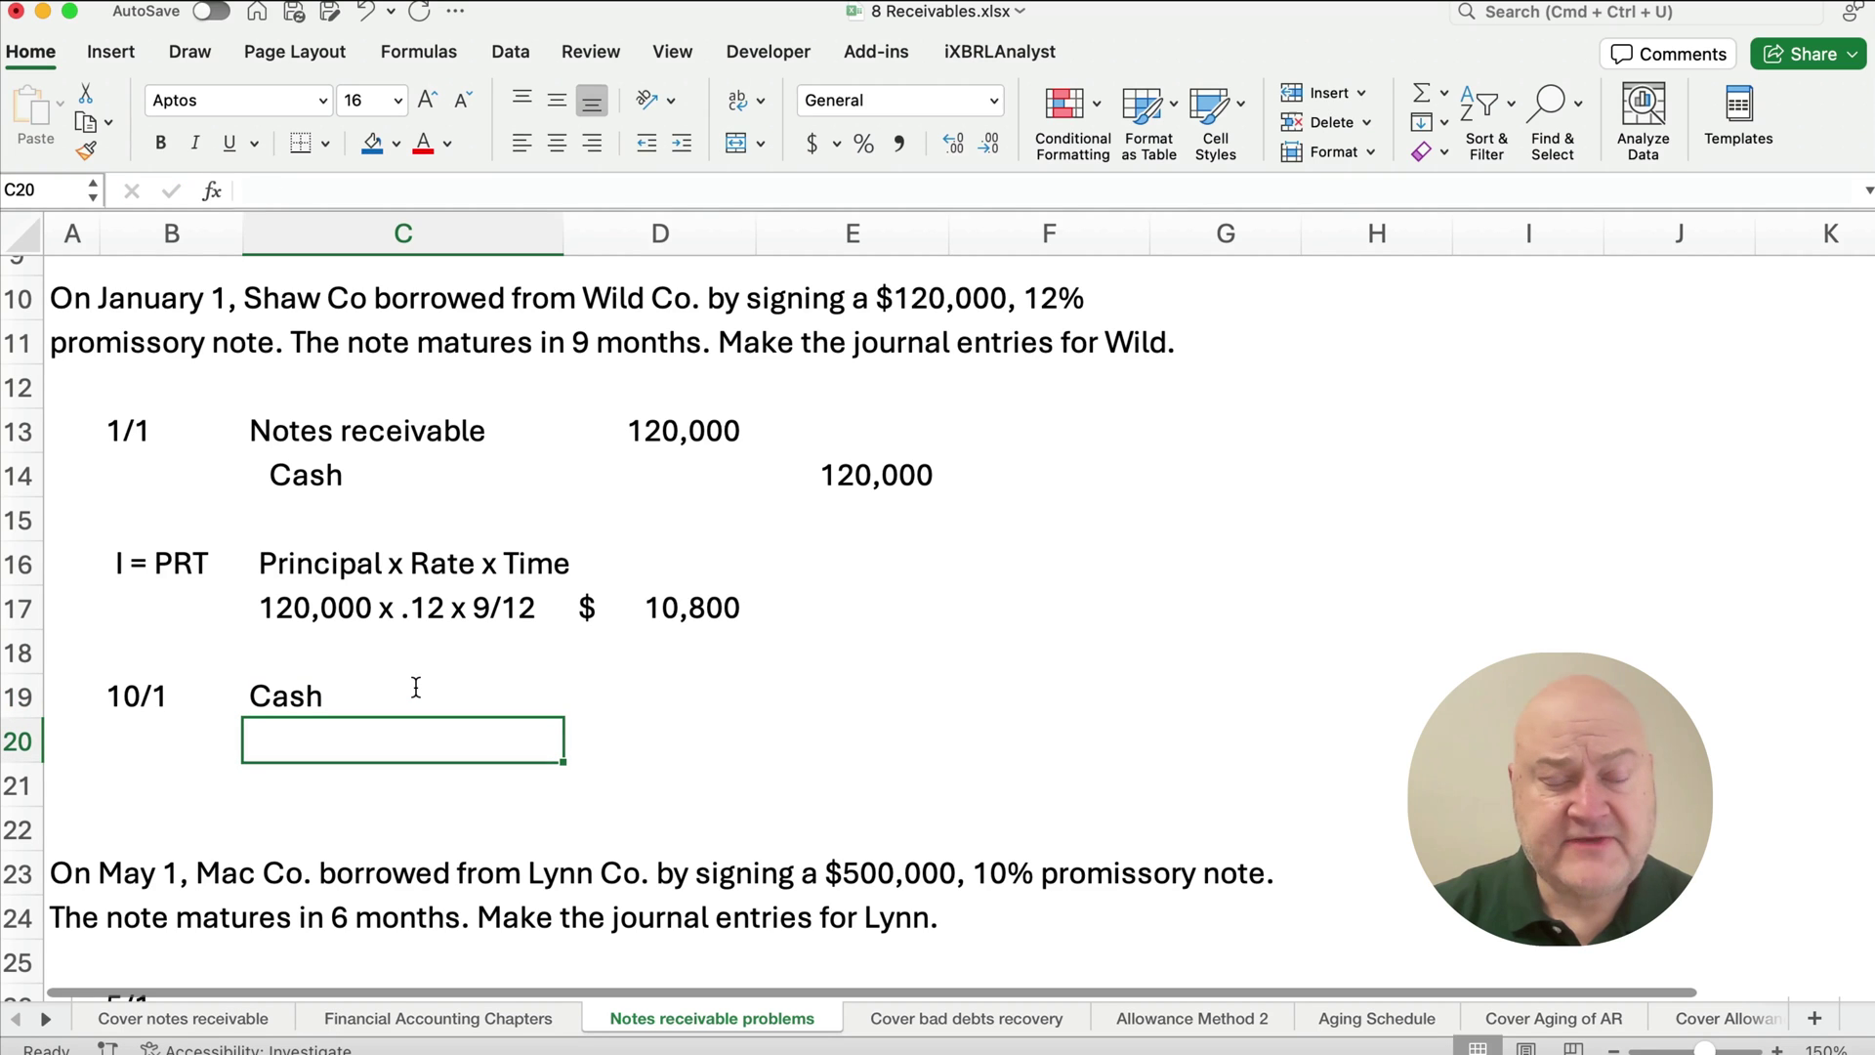
key("Down")
type("Notes receivable")
key("Tab")
key("Tab")
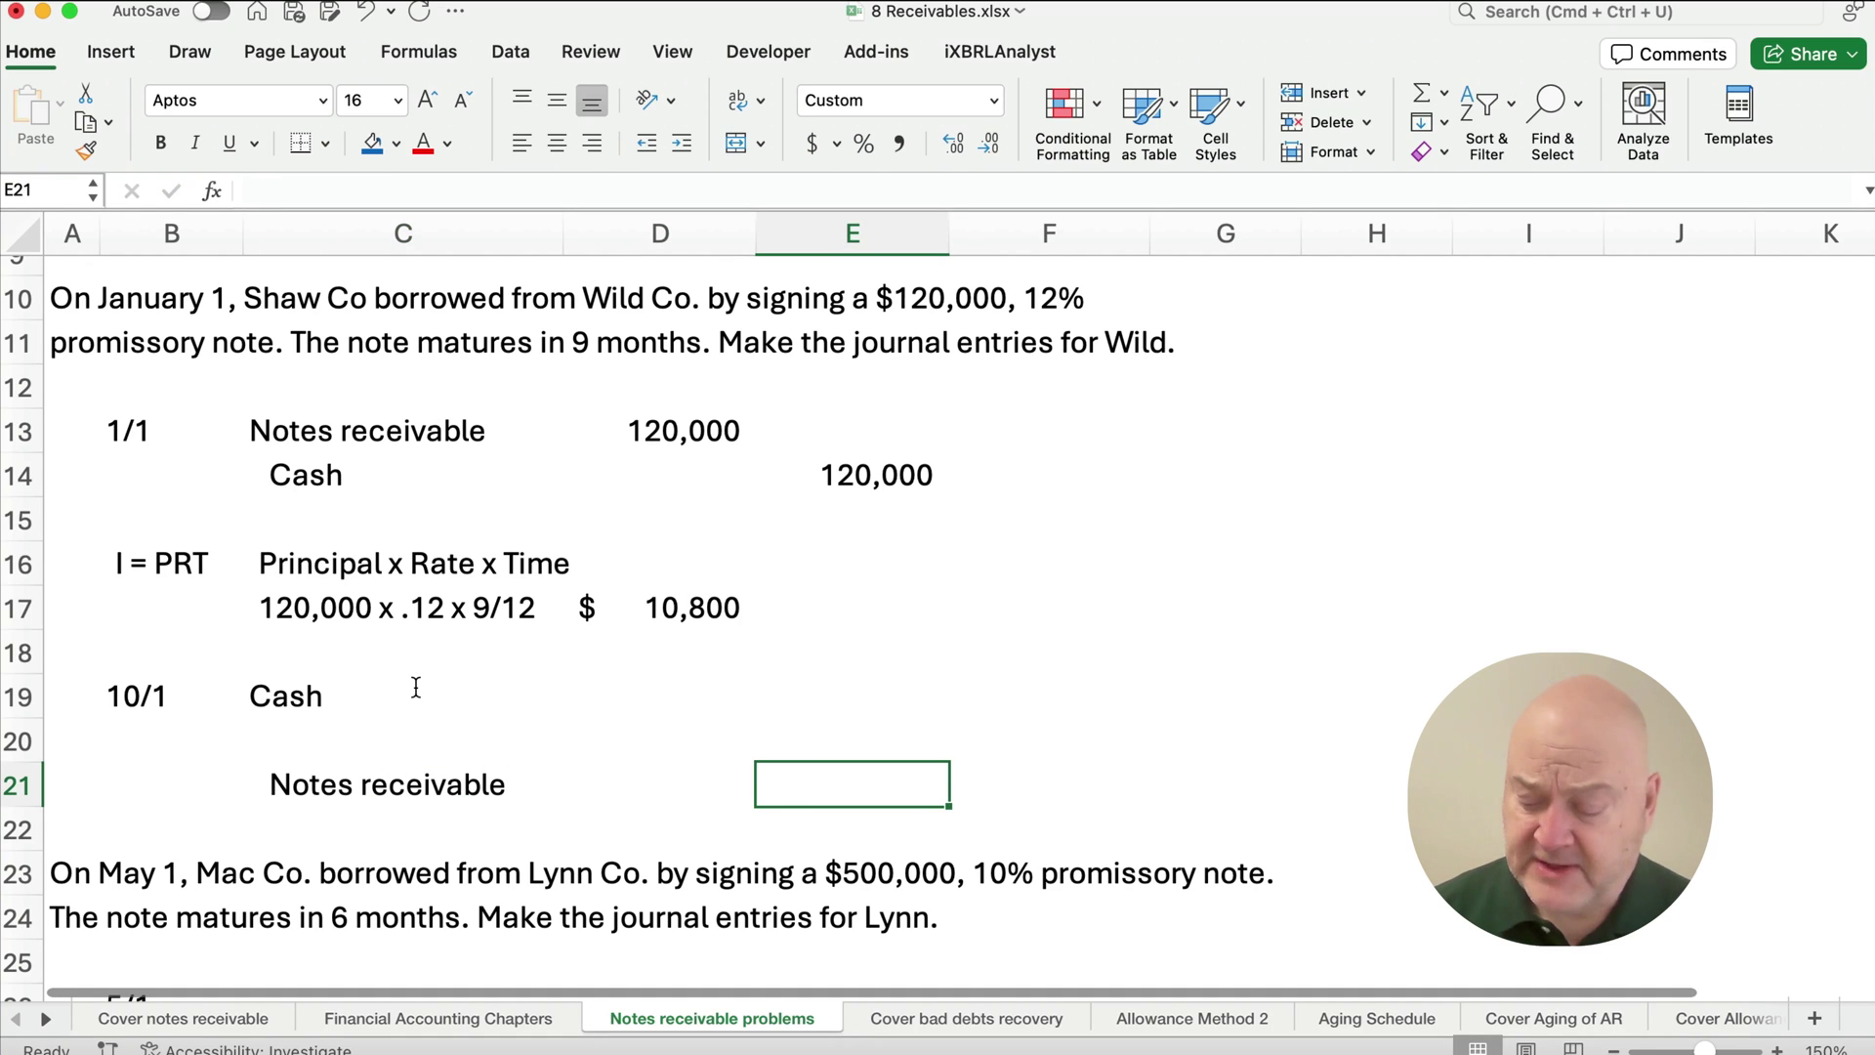
type("120000")
key("Up")
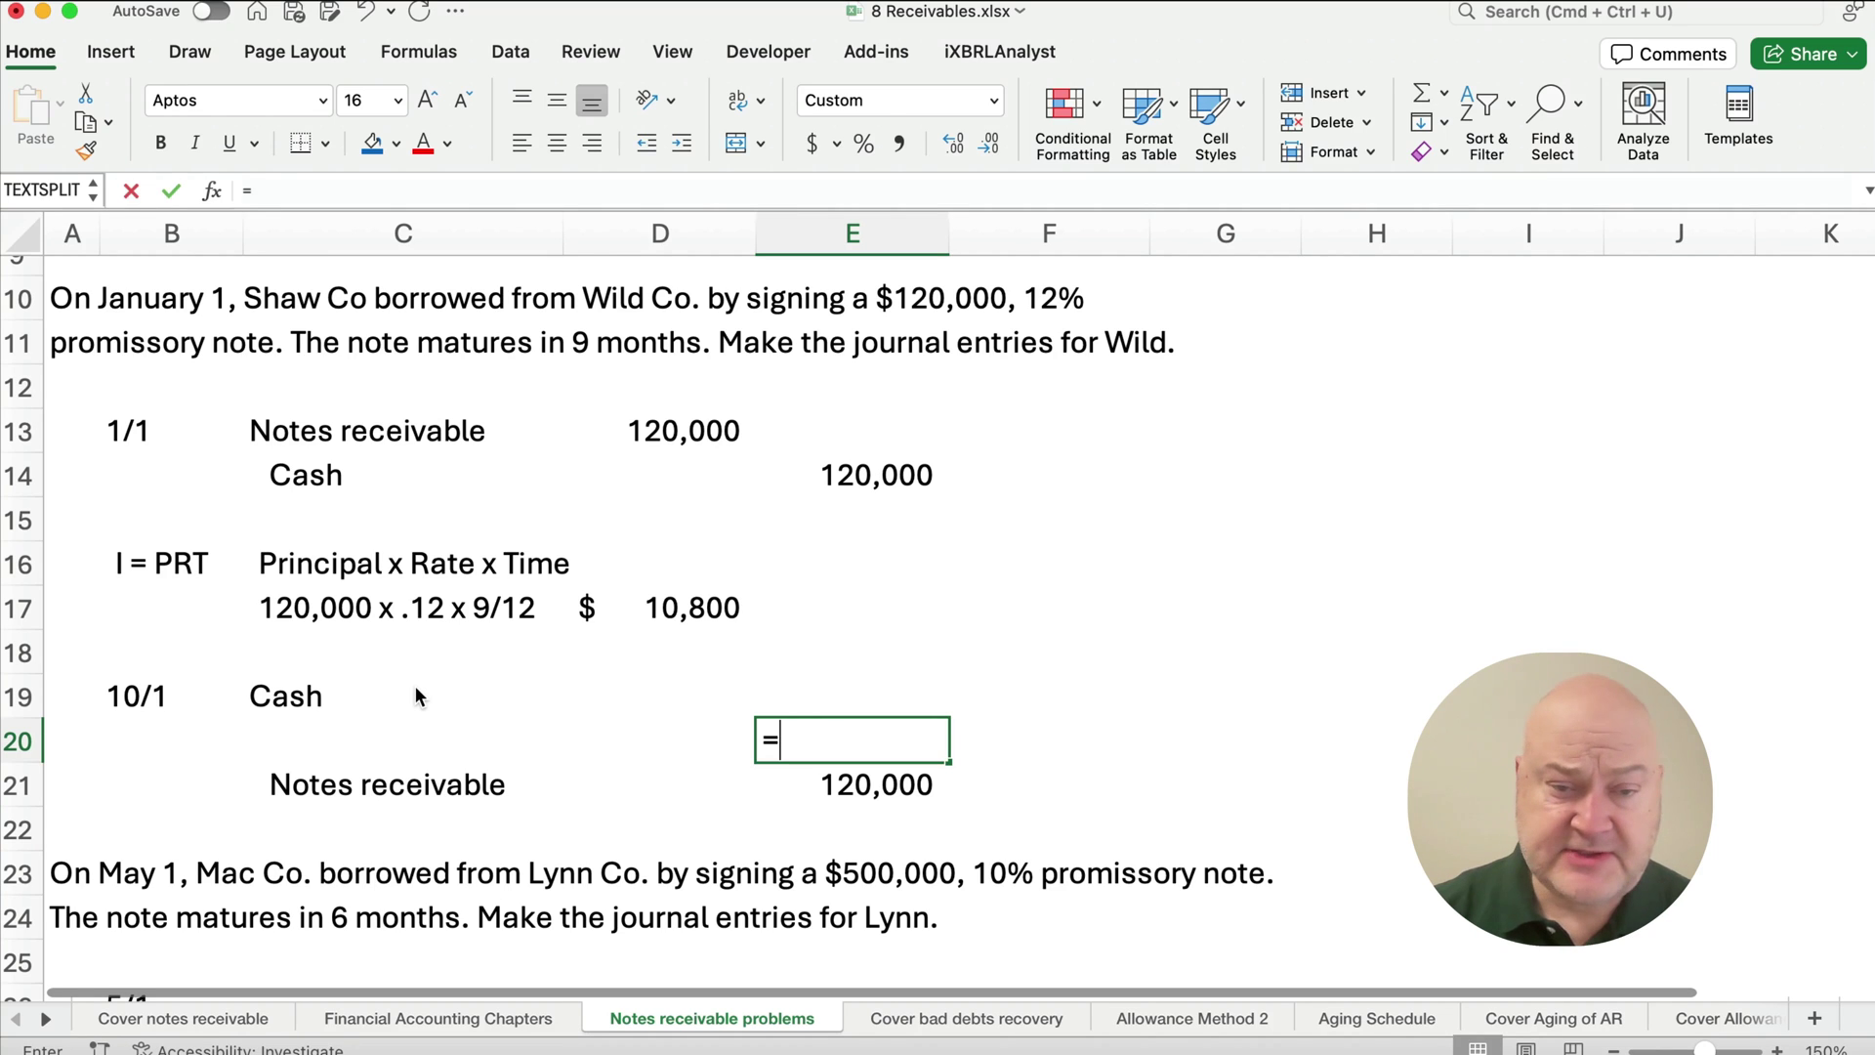
Link the 10,800 interest credit to D17 and label it Interest revenue in C20.
key("Up")
key("Up")
key("Left")
key("Up")
key("Return")
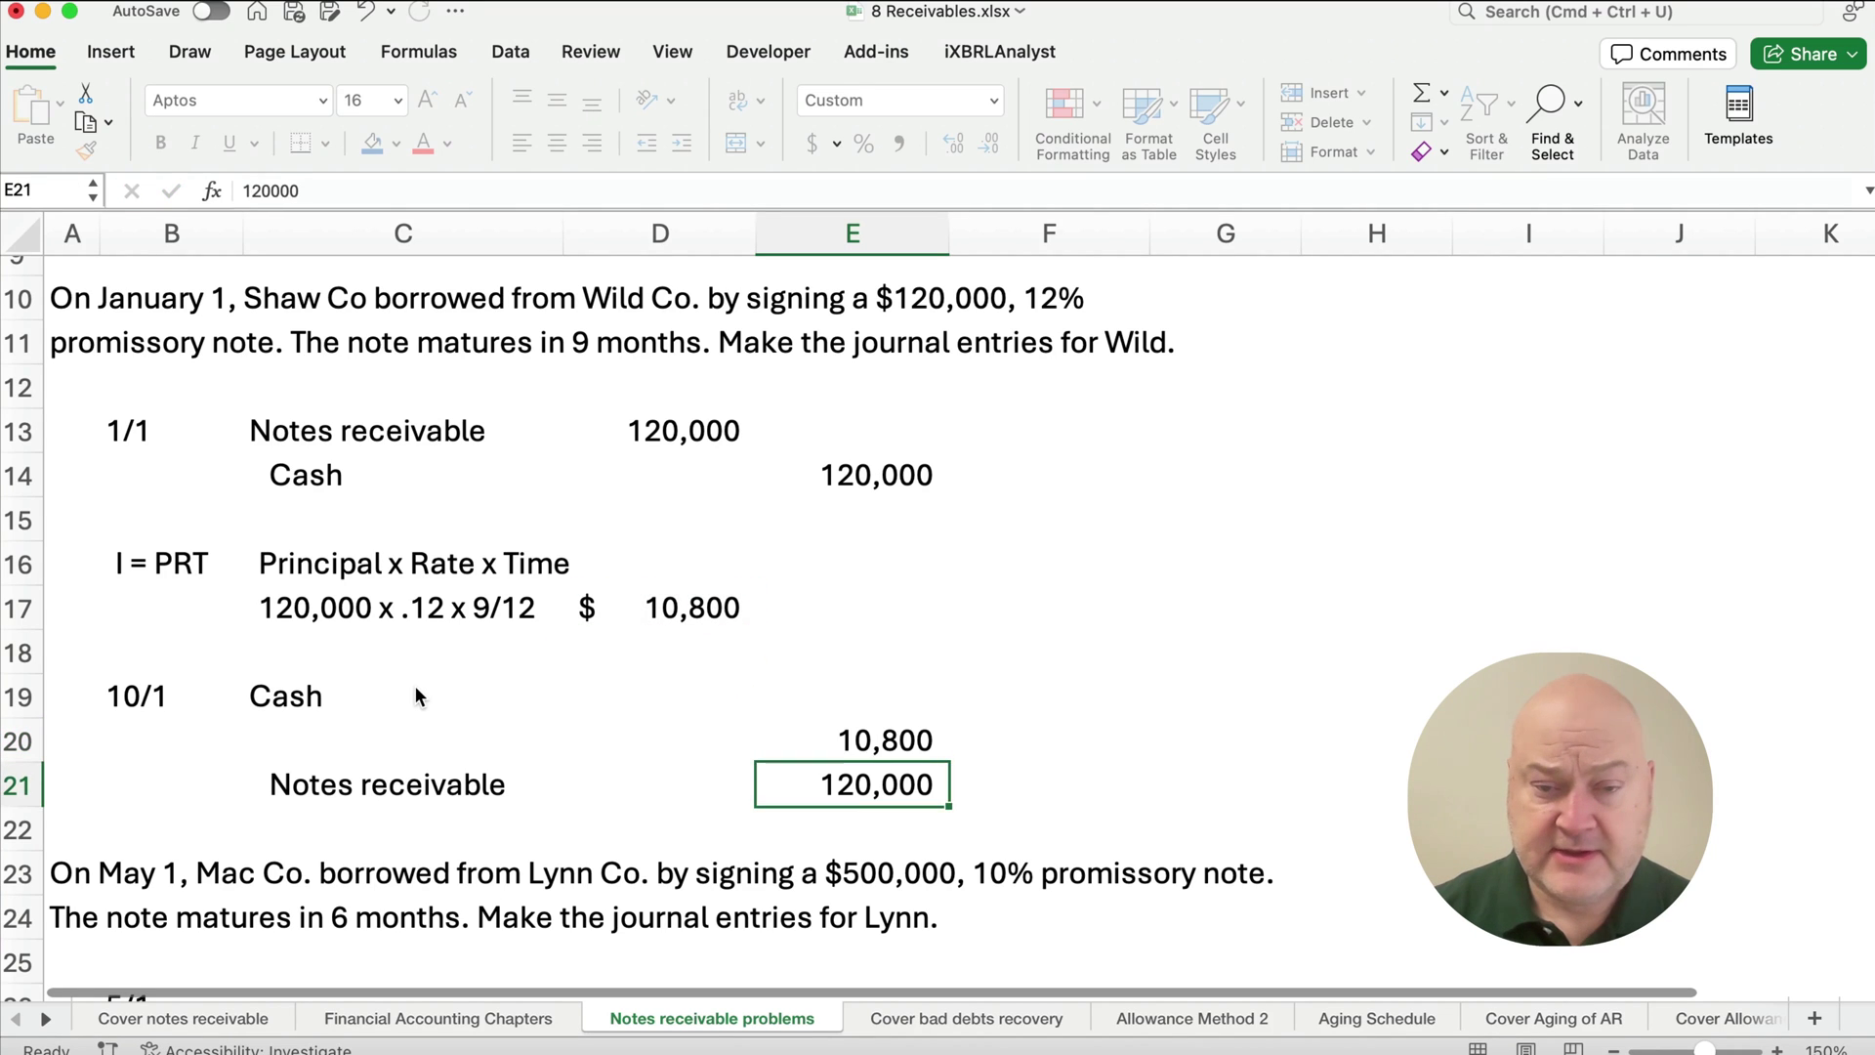
key("Up")
key("Left")
key("Left")
key("BackSpace")
type("Intere")
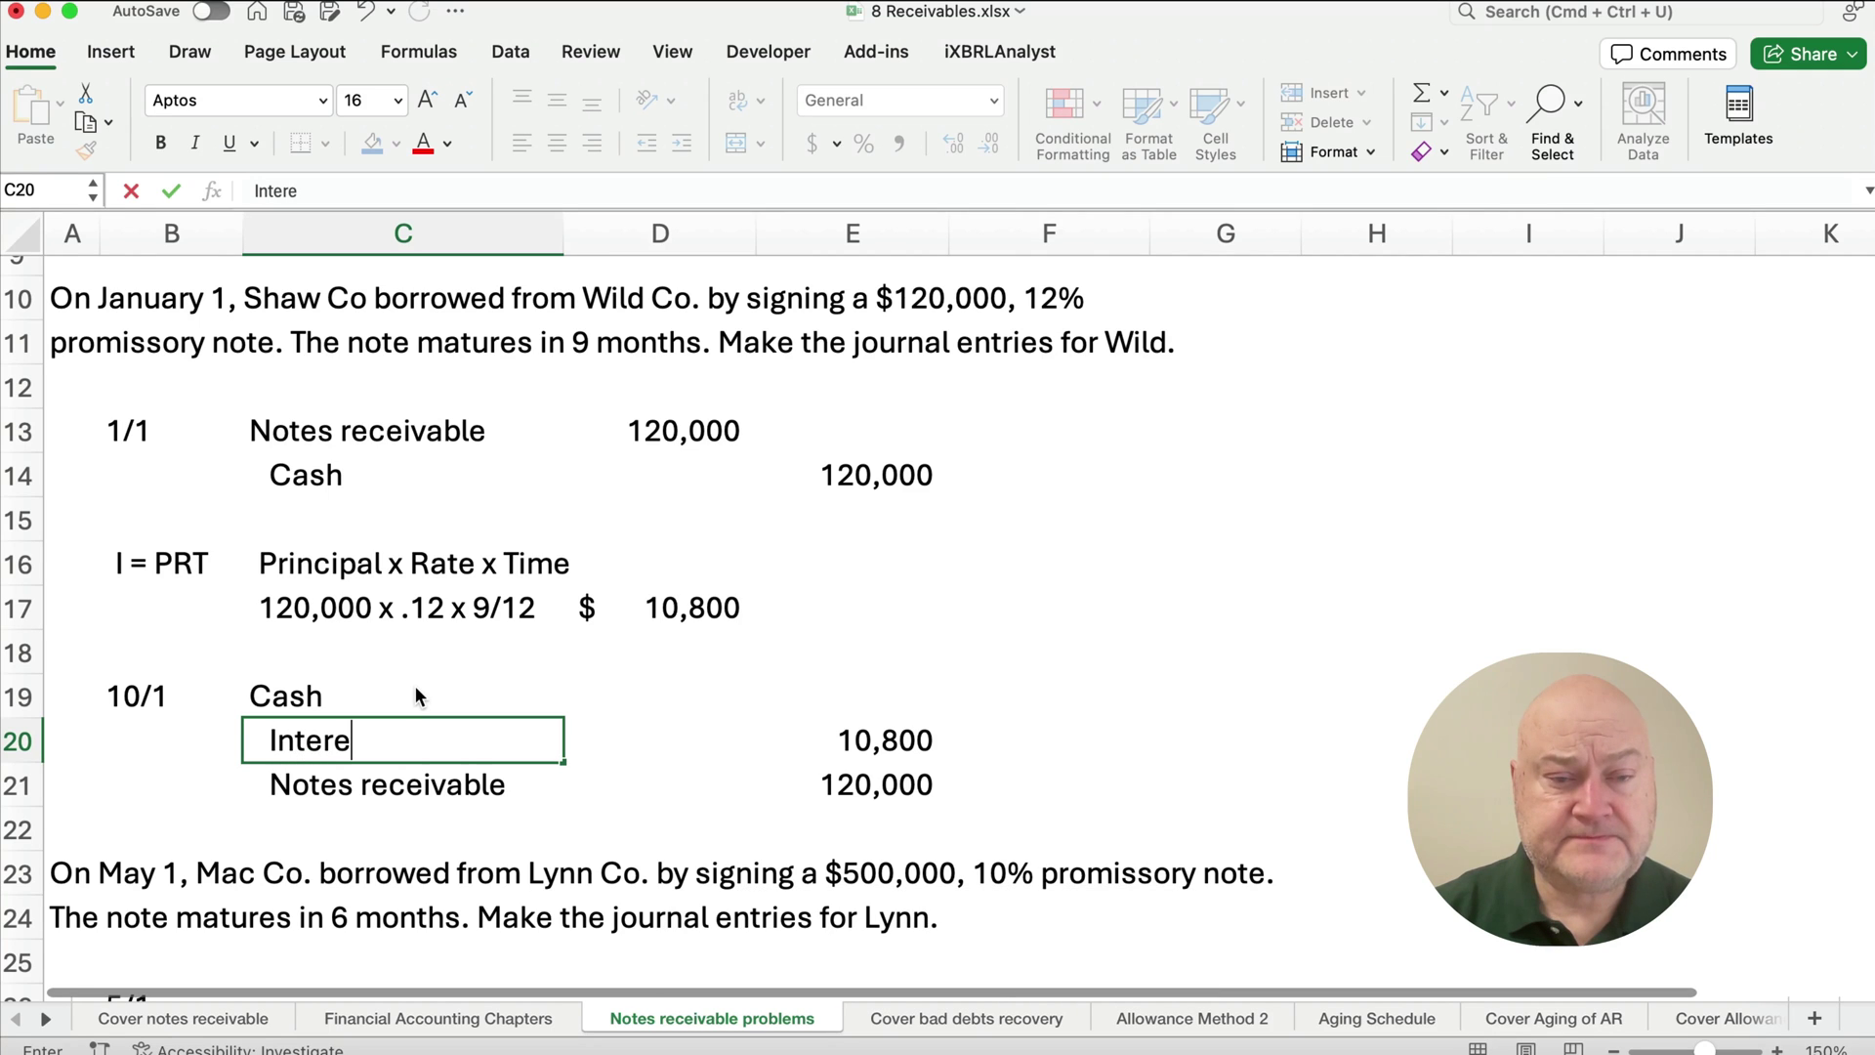
type("rest")
key("BackSpace")
key("BackSpace")
key("BackSpace")
key("BackSpace")
key("BackSpace")
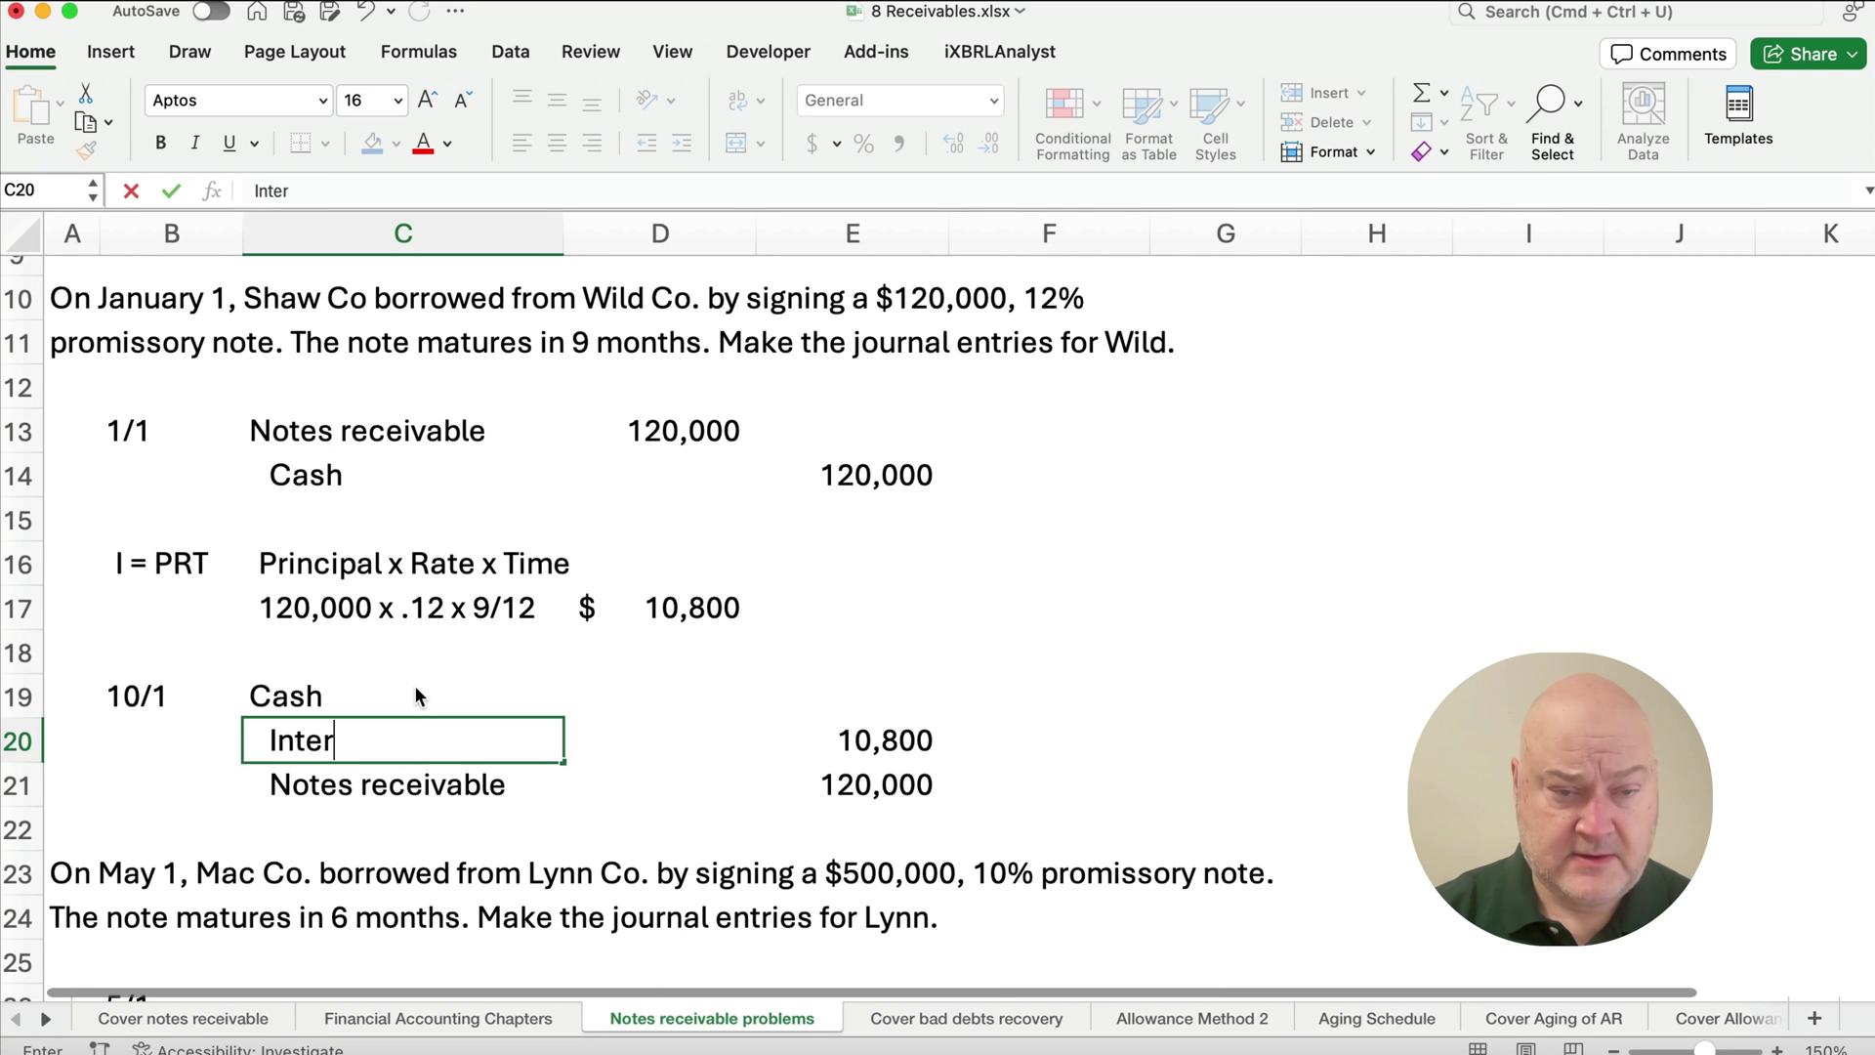
type("est revenu")
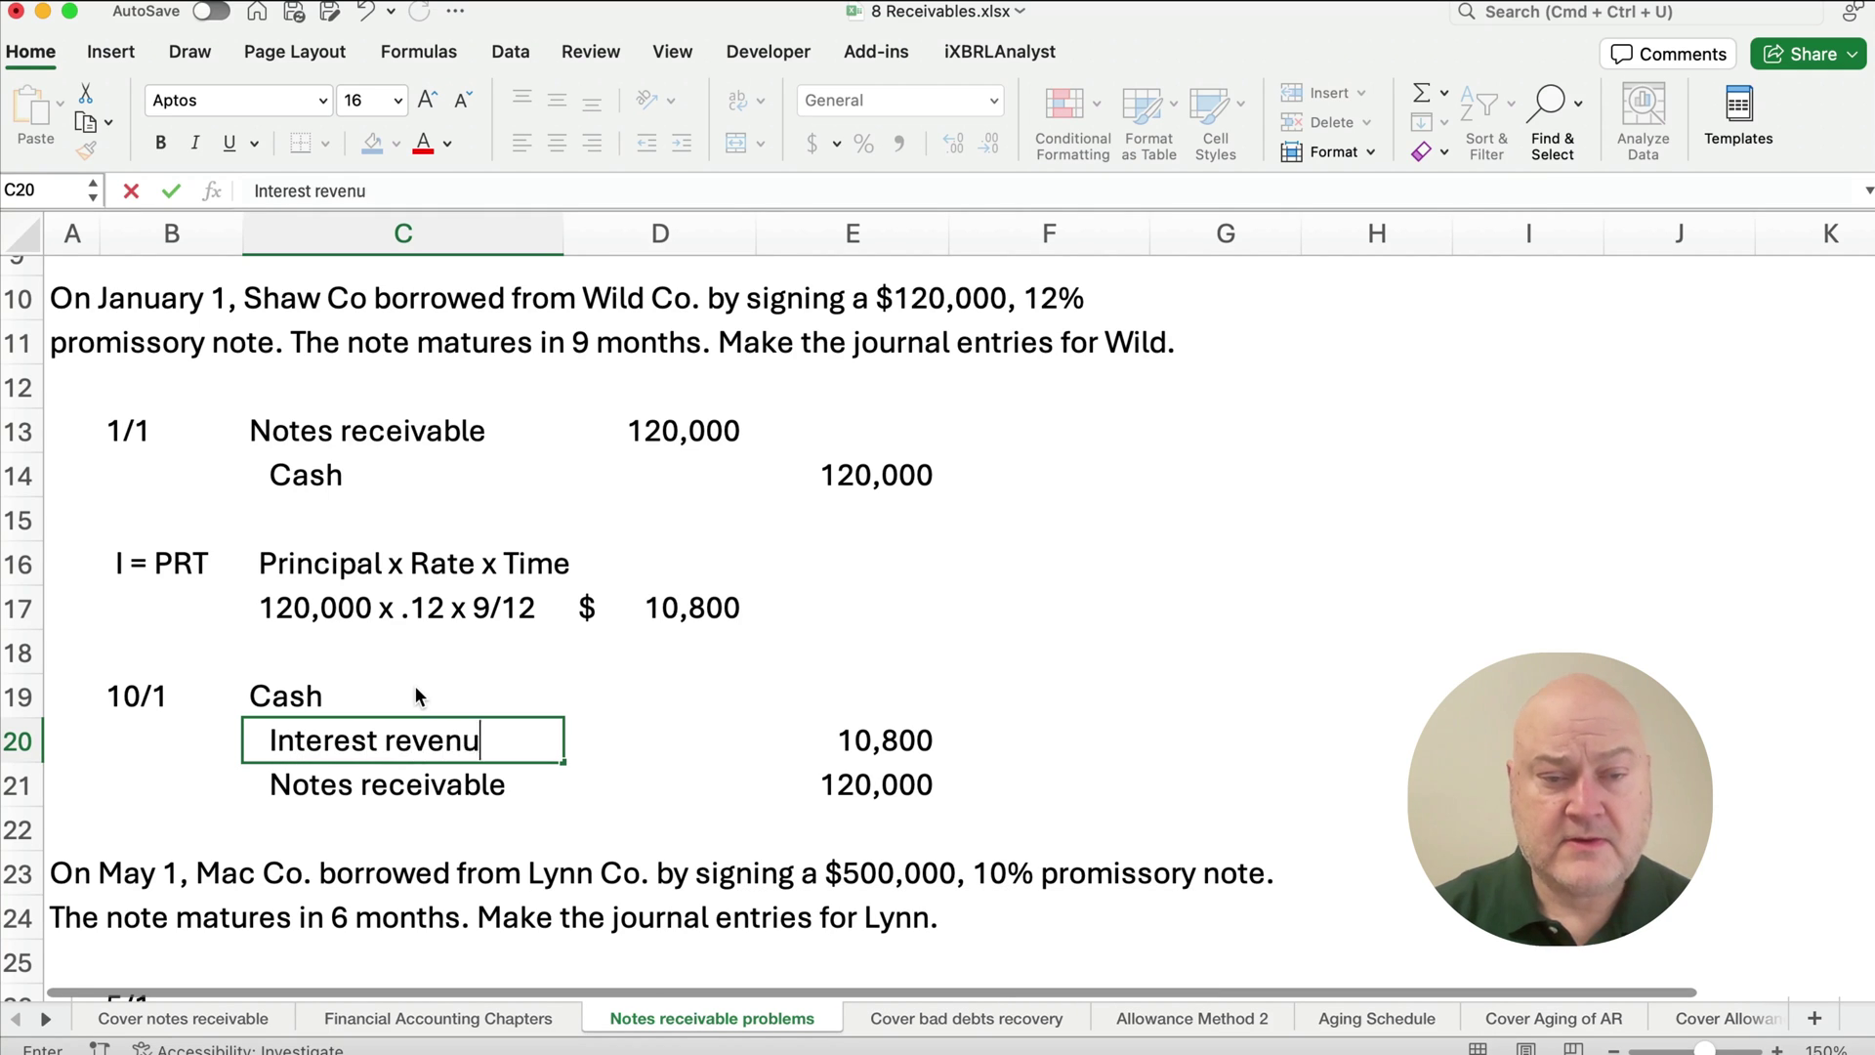
type("e")
key("Return")
Debit Cash in D19 with =E20+E21, giving 130,800.
key("Up")
key("Right")
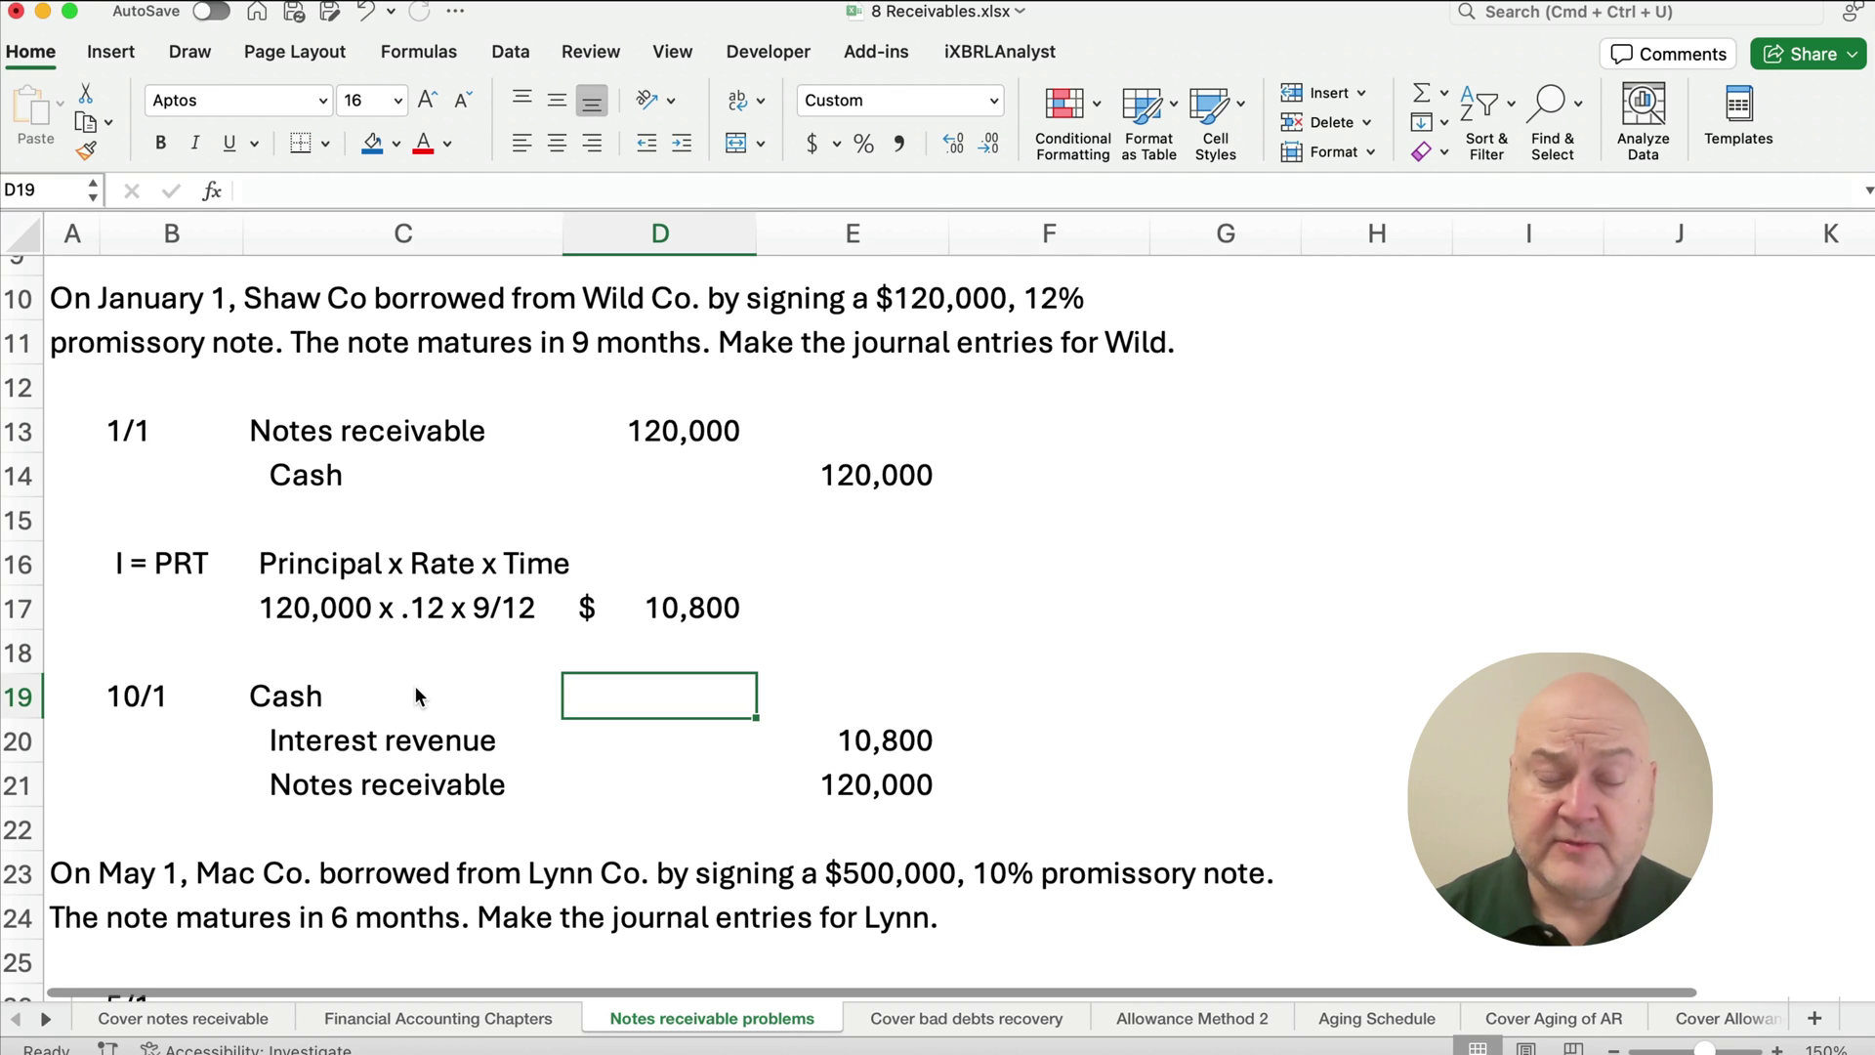
type("=")
key("Down")
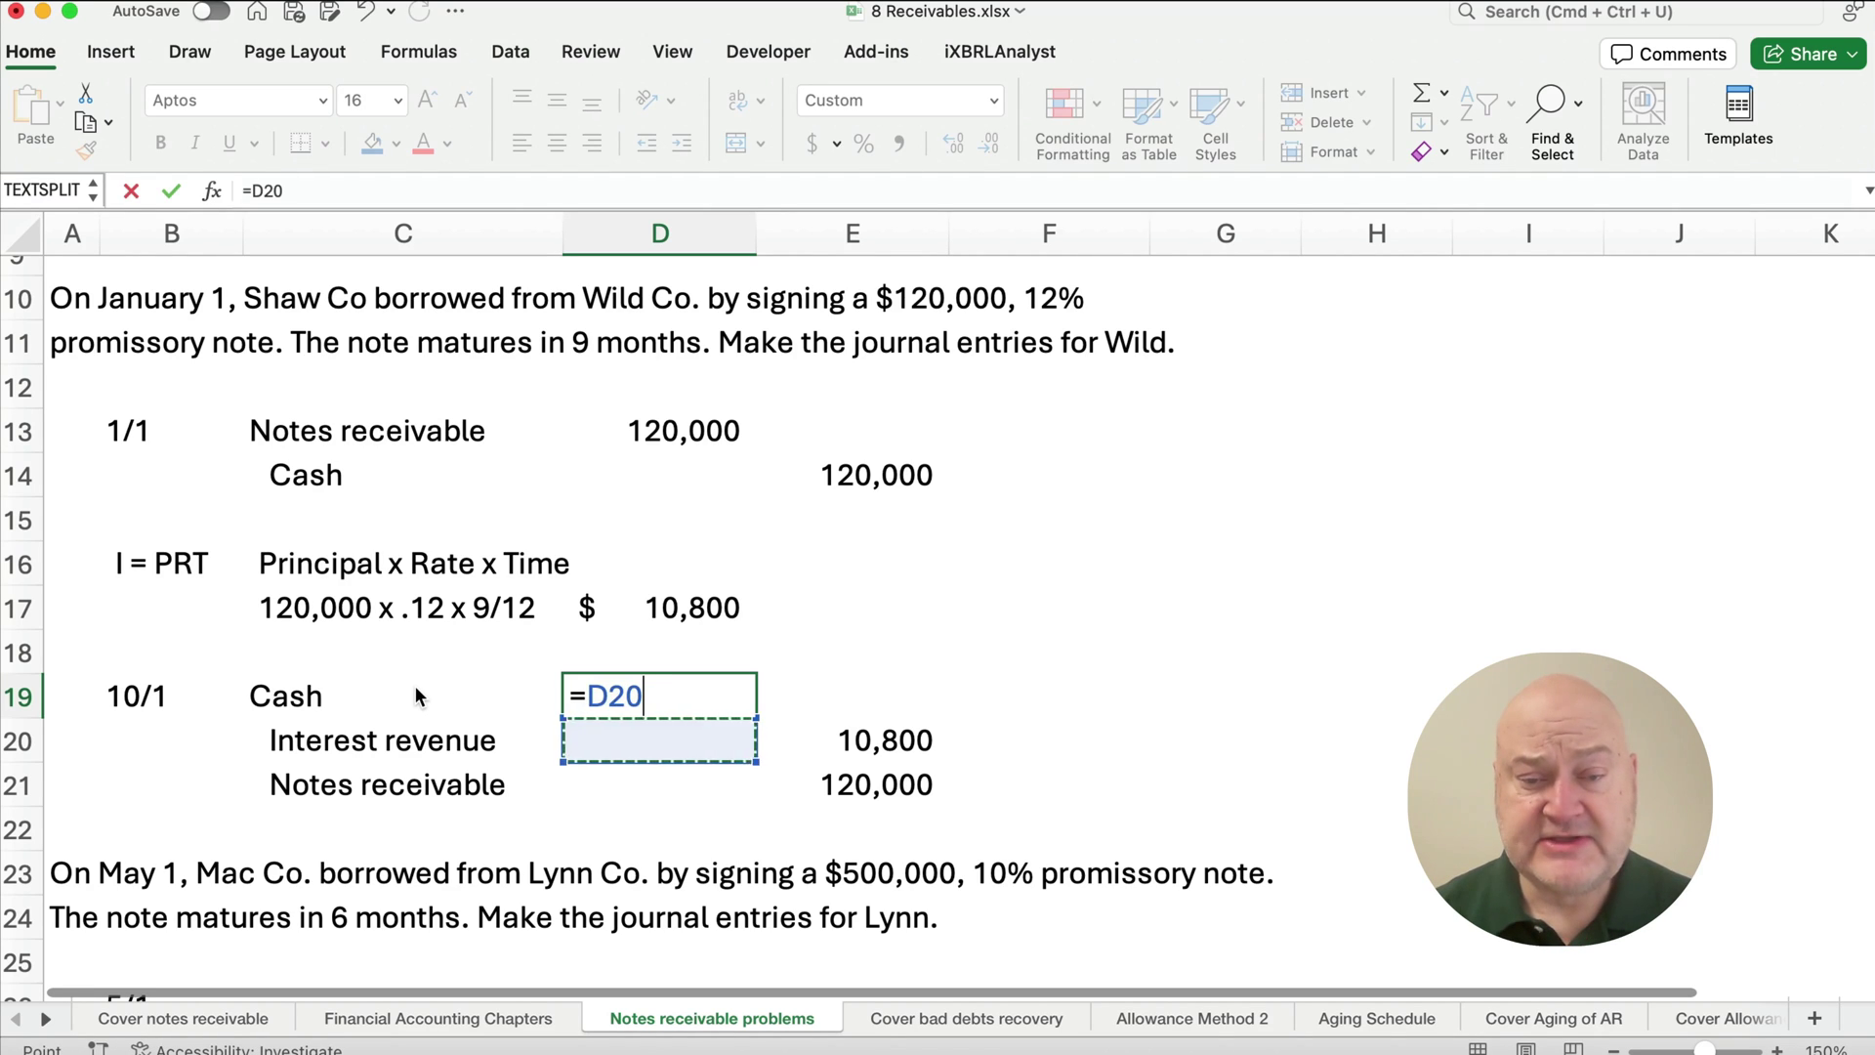
key("Right")
type("+")
key("Right")
key("Down")
key("Down")
key("Return")
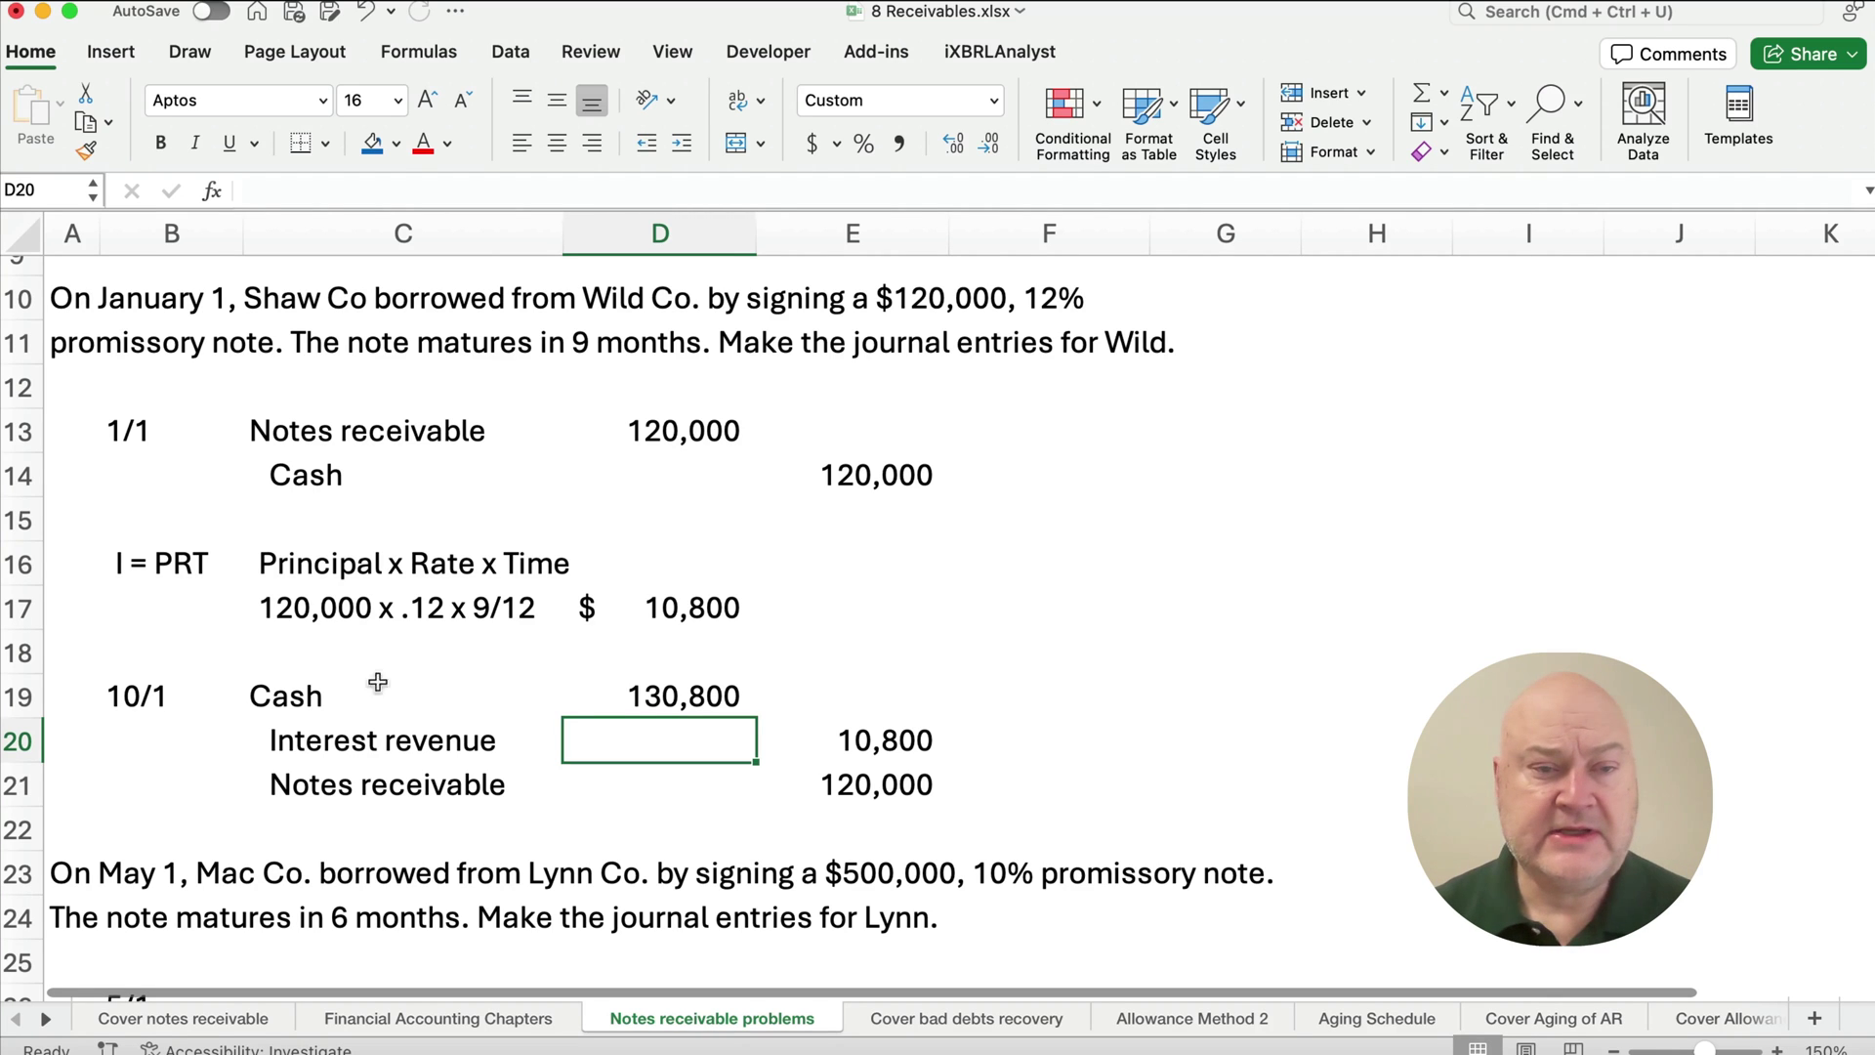
Label the 5/1 entry accounts: Notes receivable in C26 and Cash in C27.
scroll(259, 670, "down", 7)
scroll(202, 674, "down", 3)
scroll(219, 599, "down", 1)
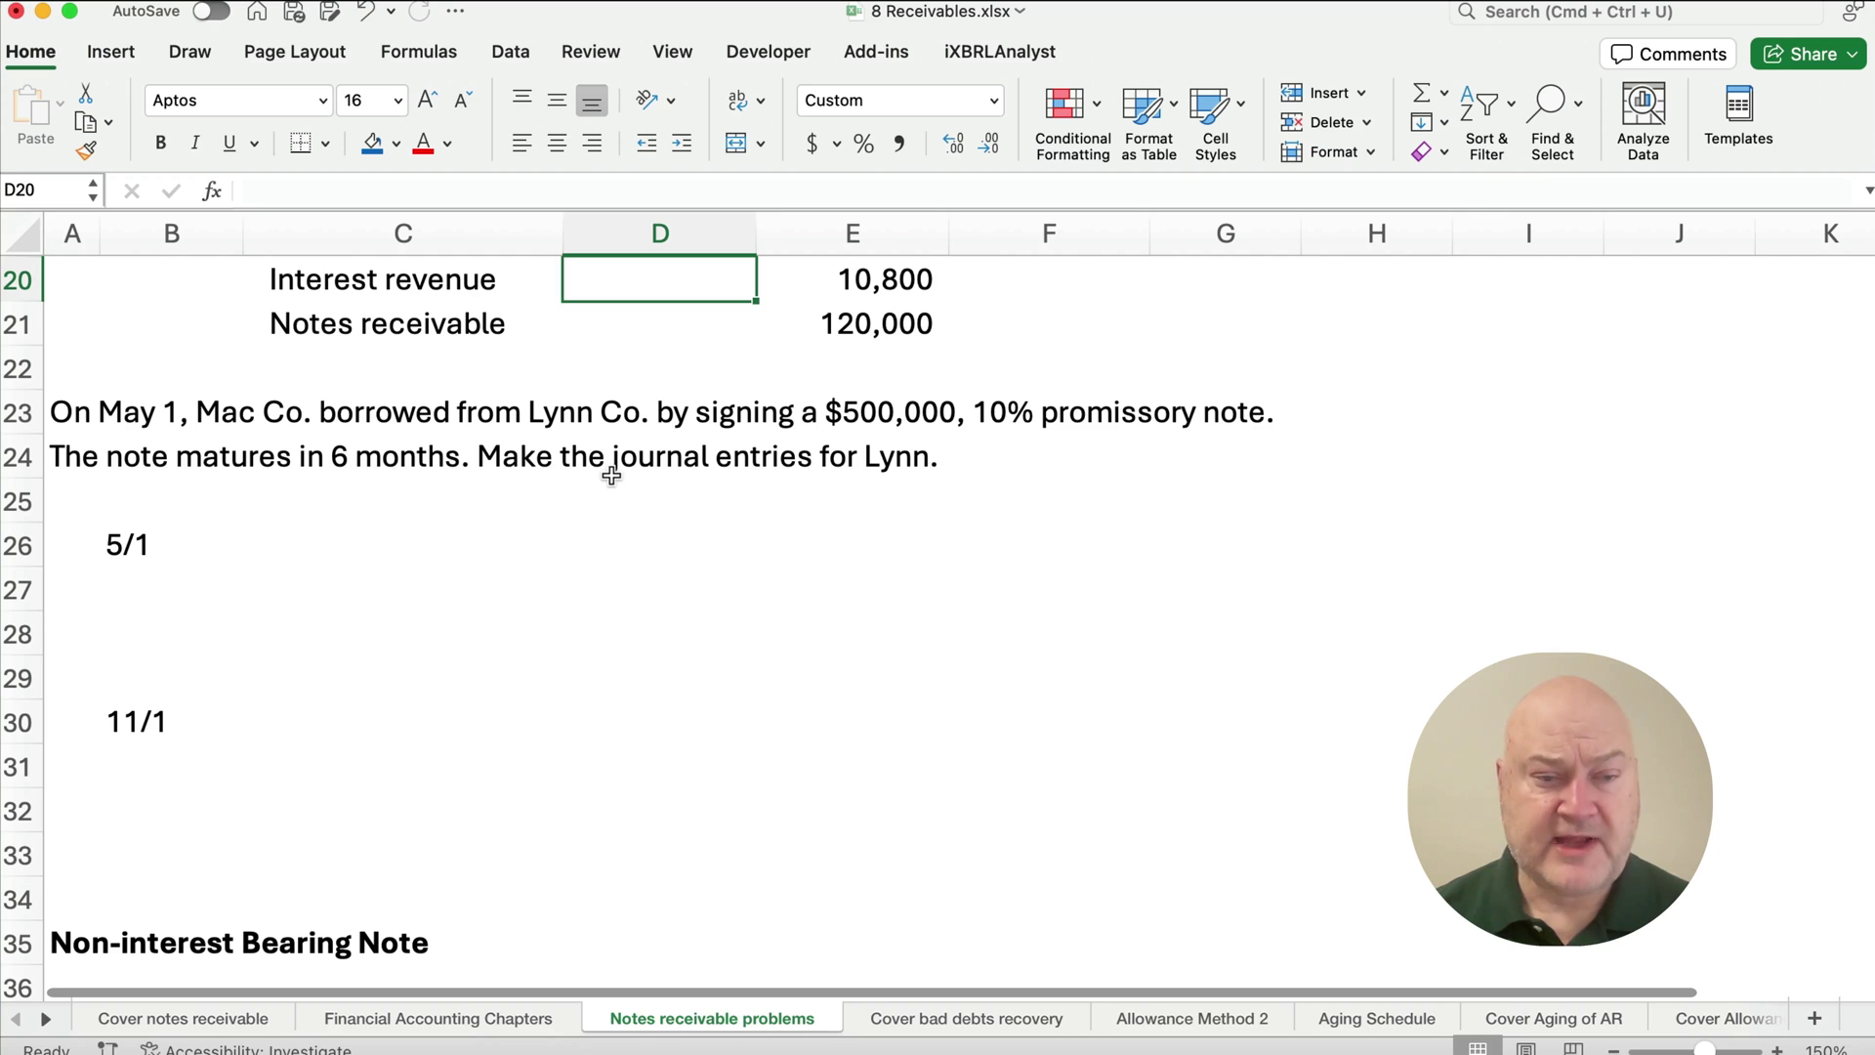
left_click(278, 534)
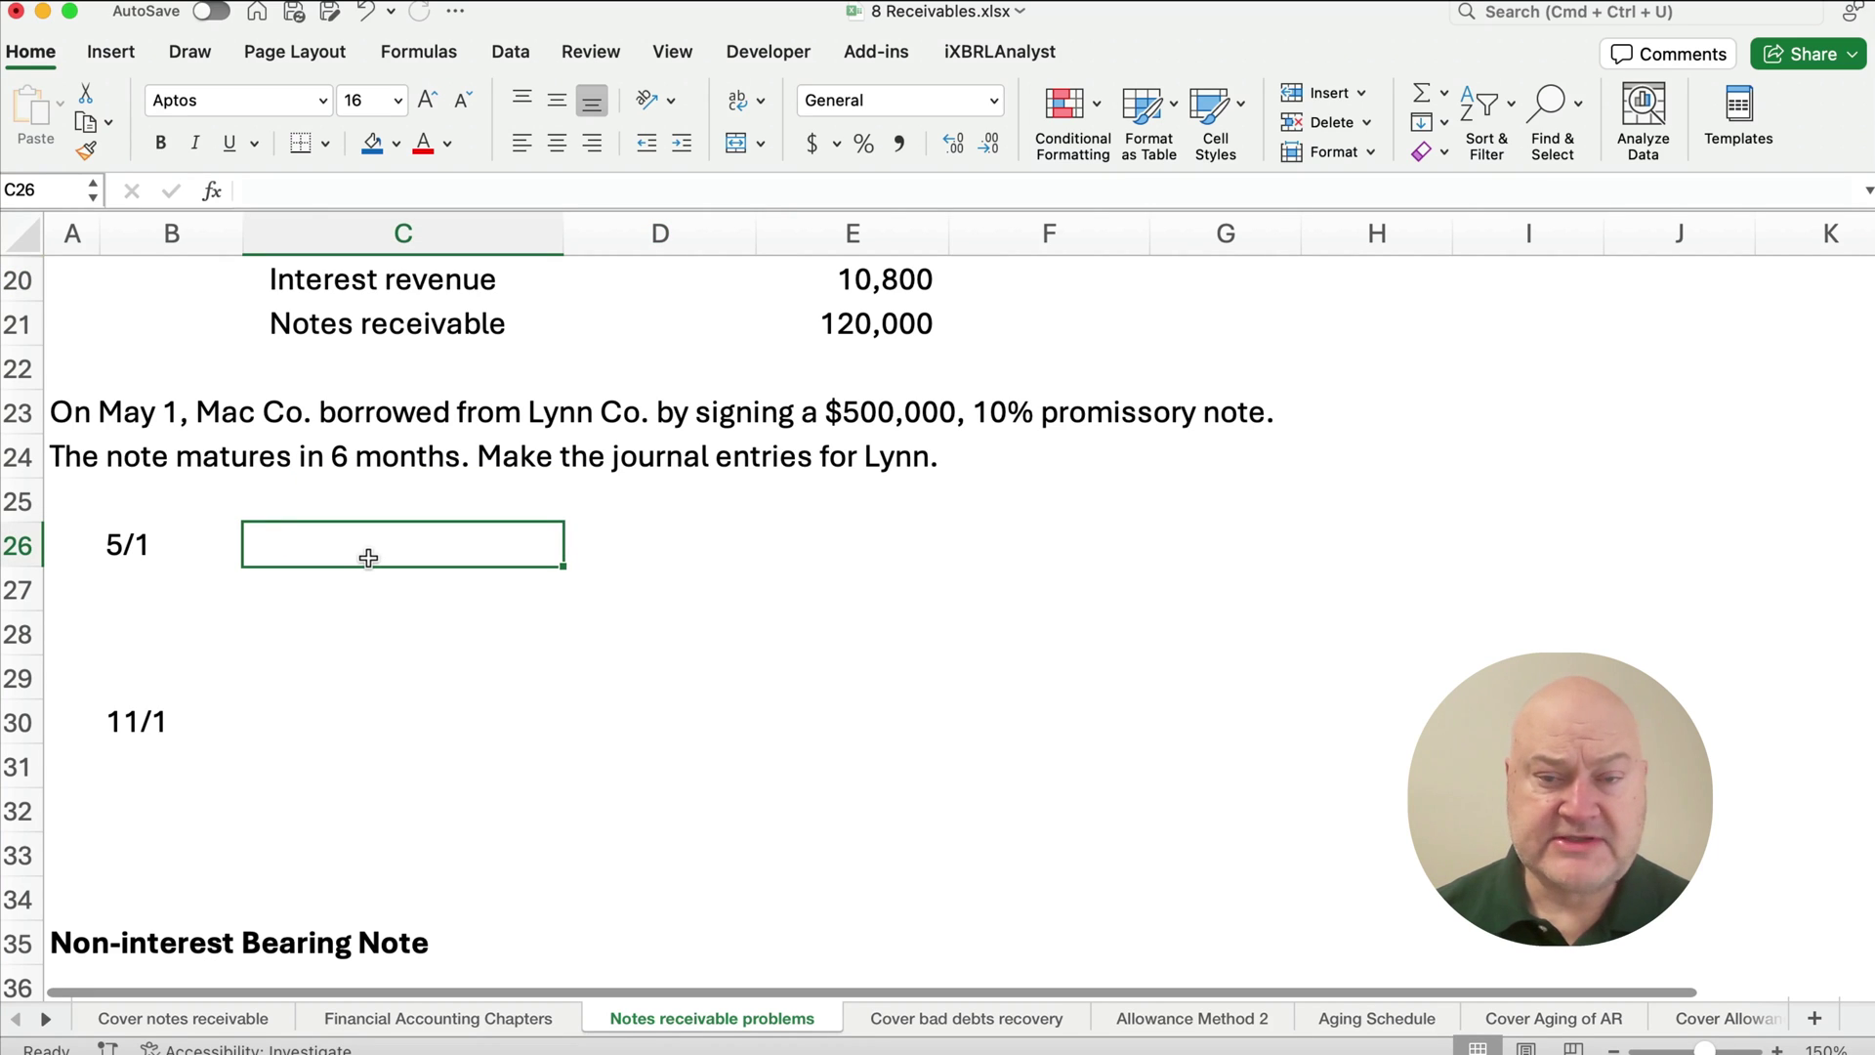
type("N")
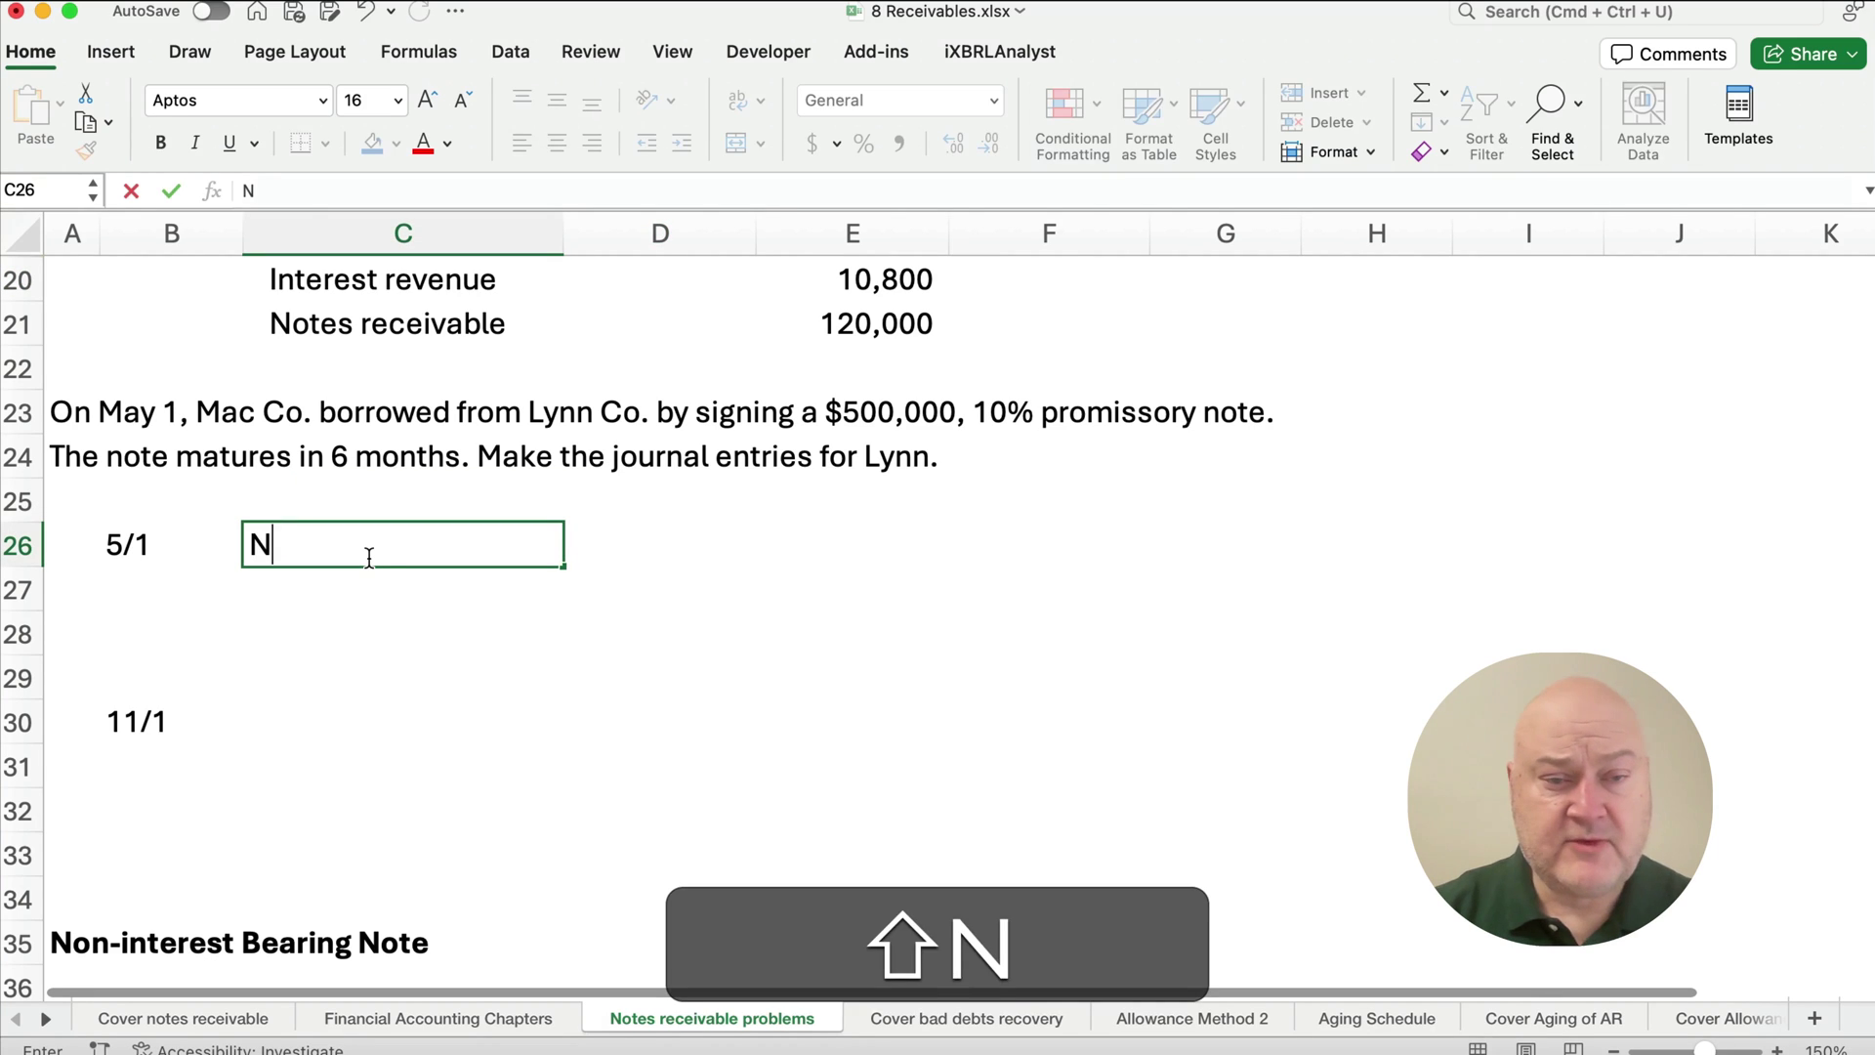
type("otes rec")
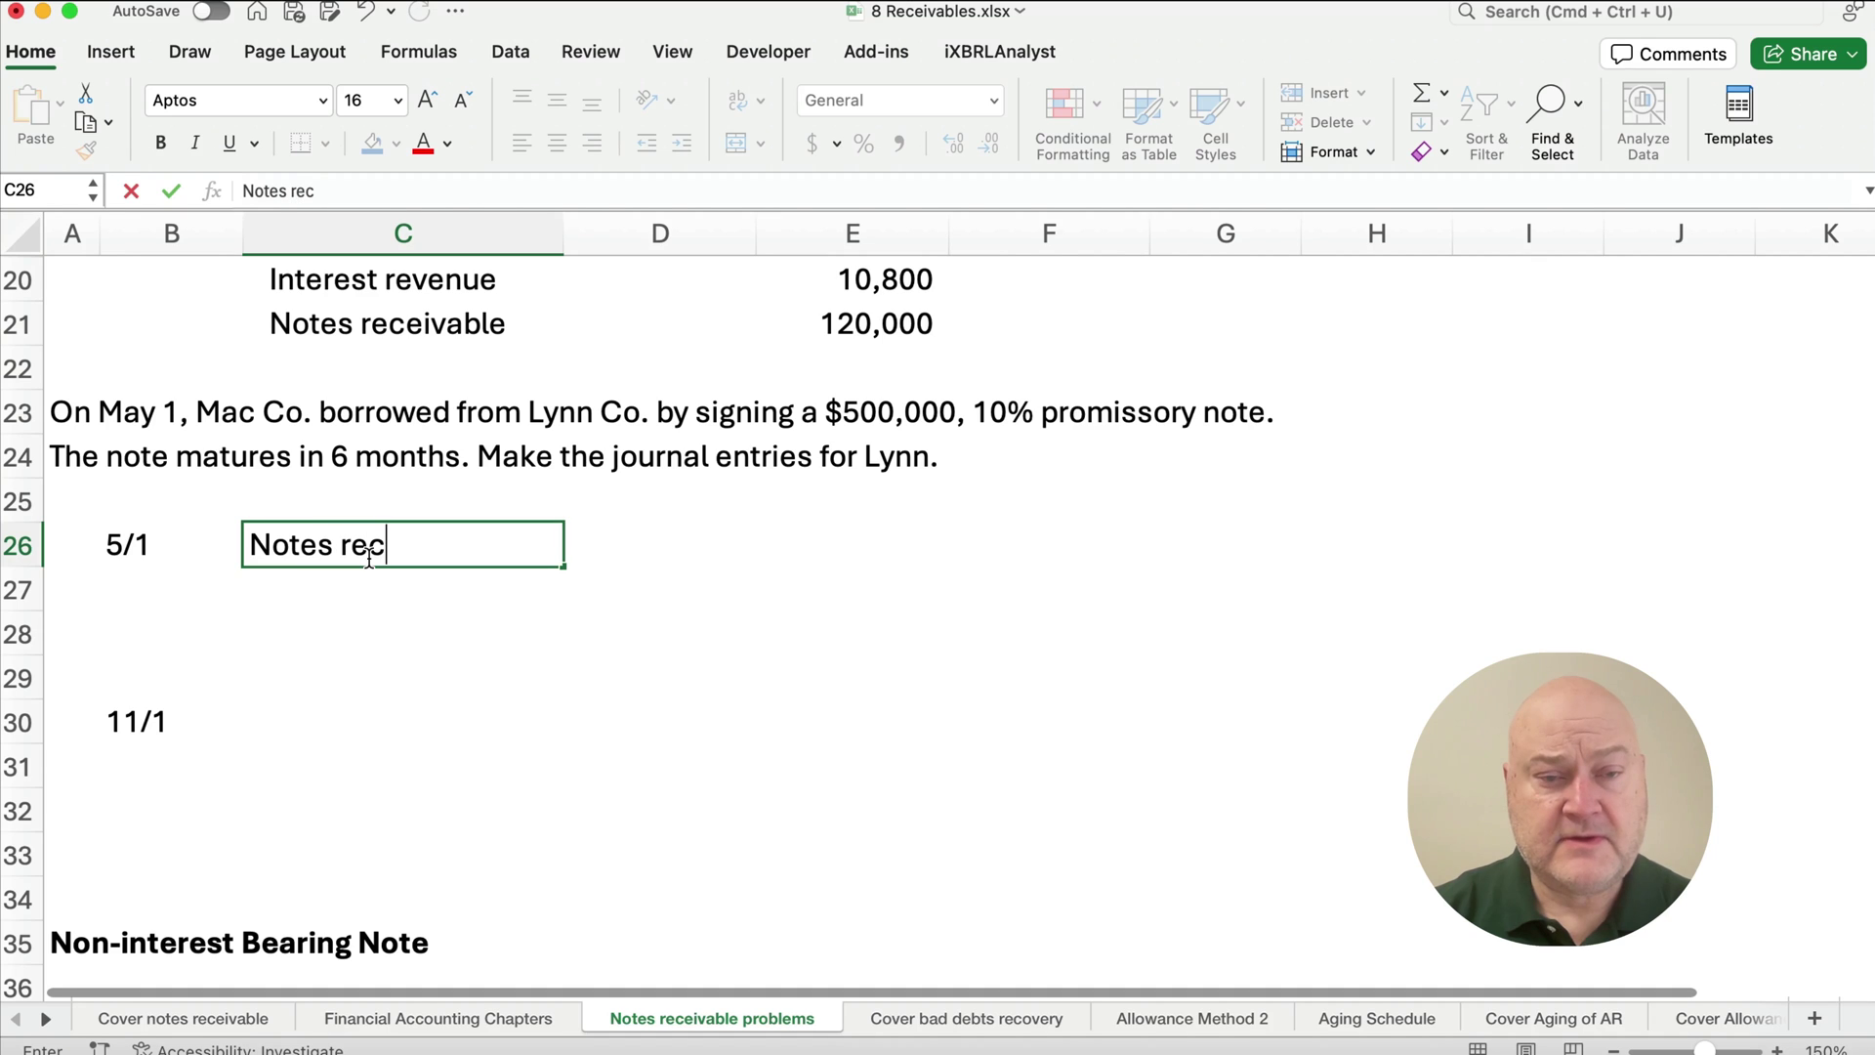
type("eviv")
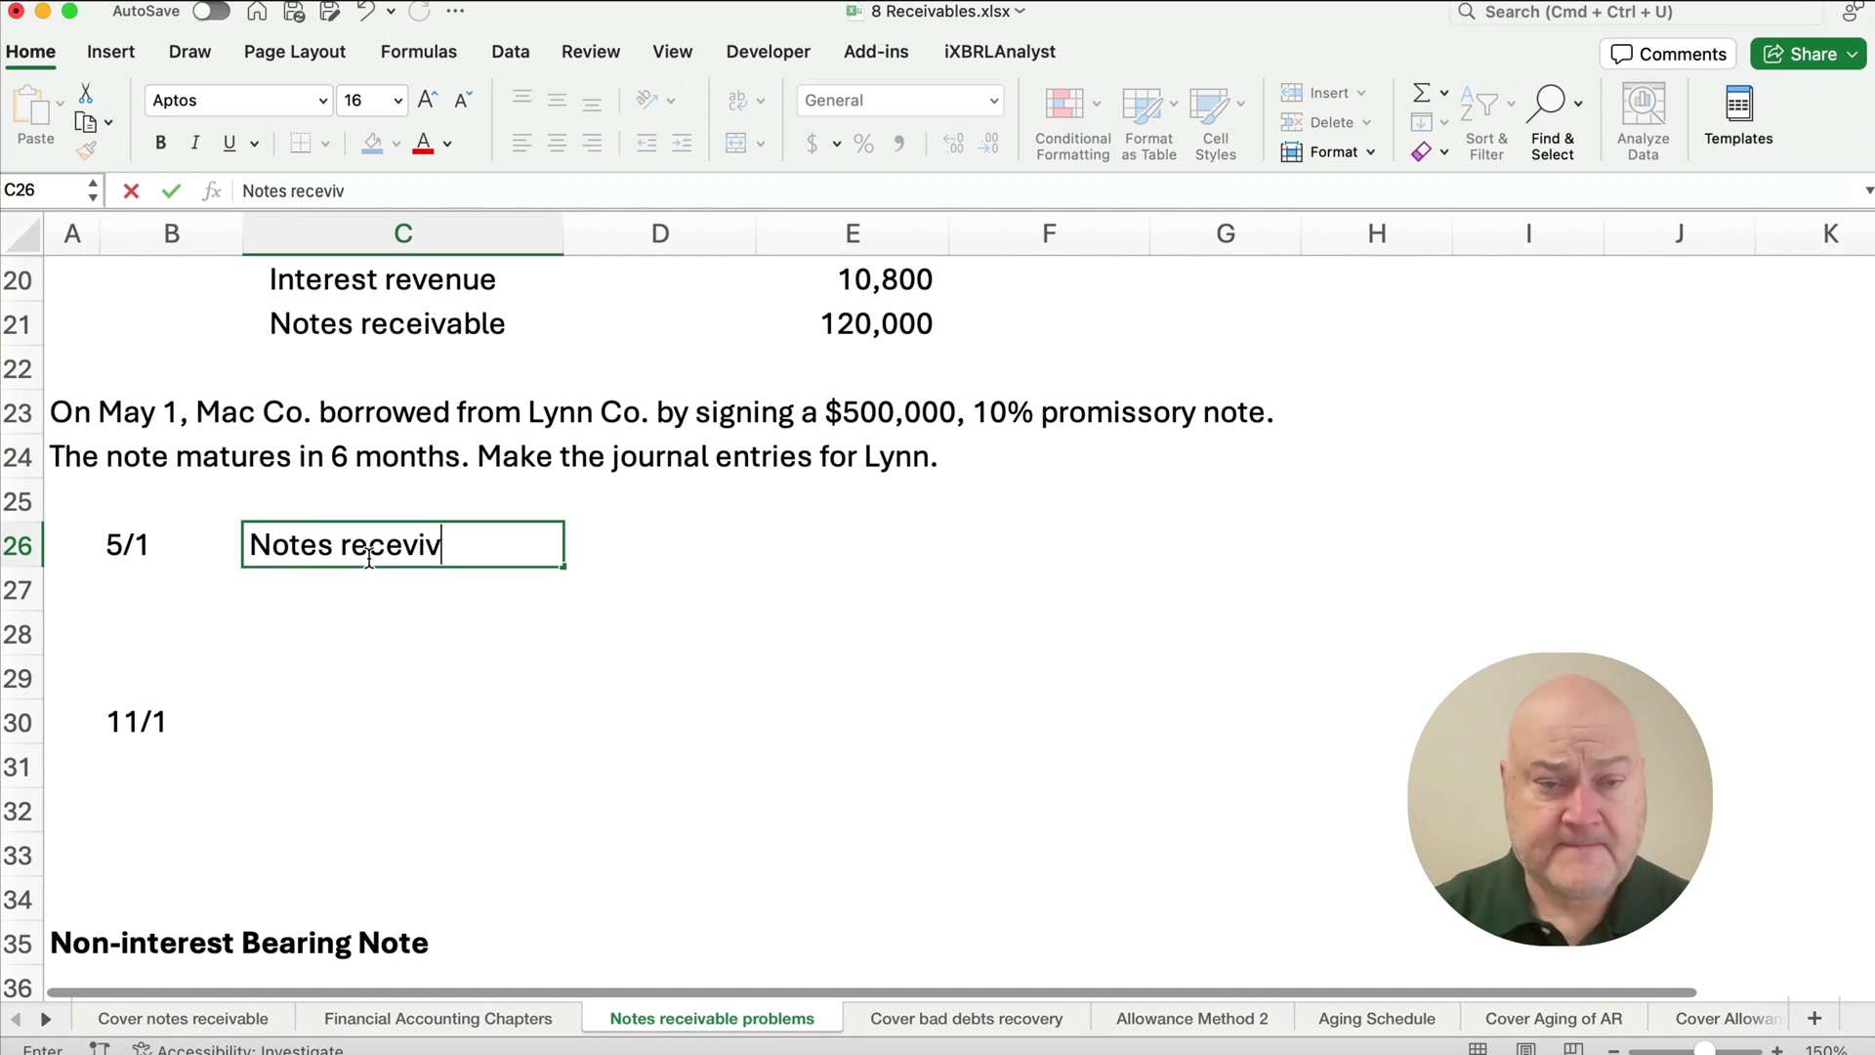
key("BackSpace")
type("able")
key("Return")
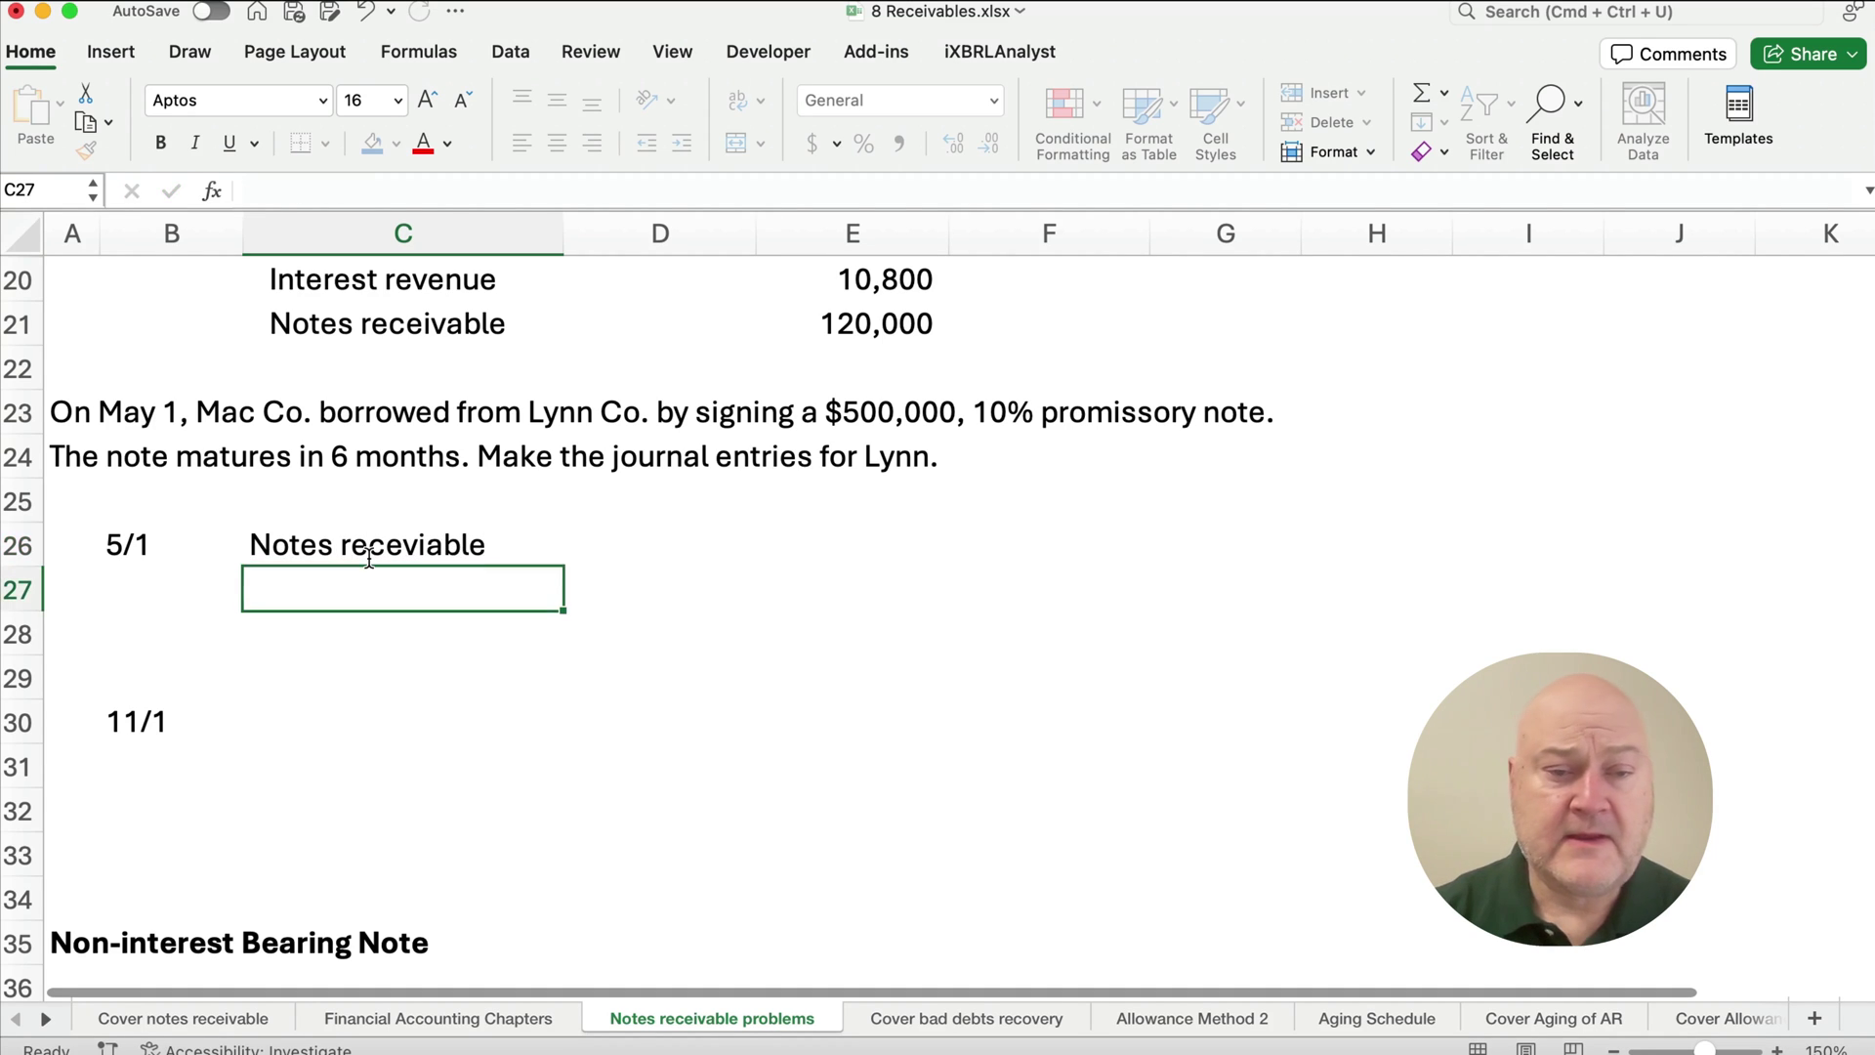
type("Cash")
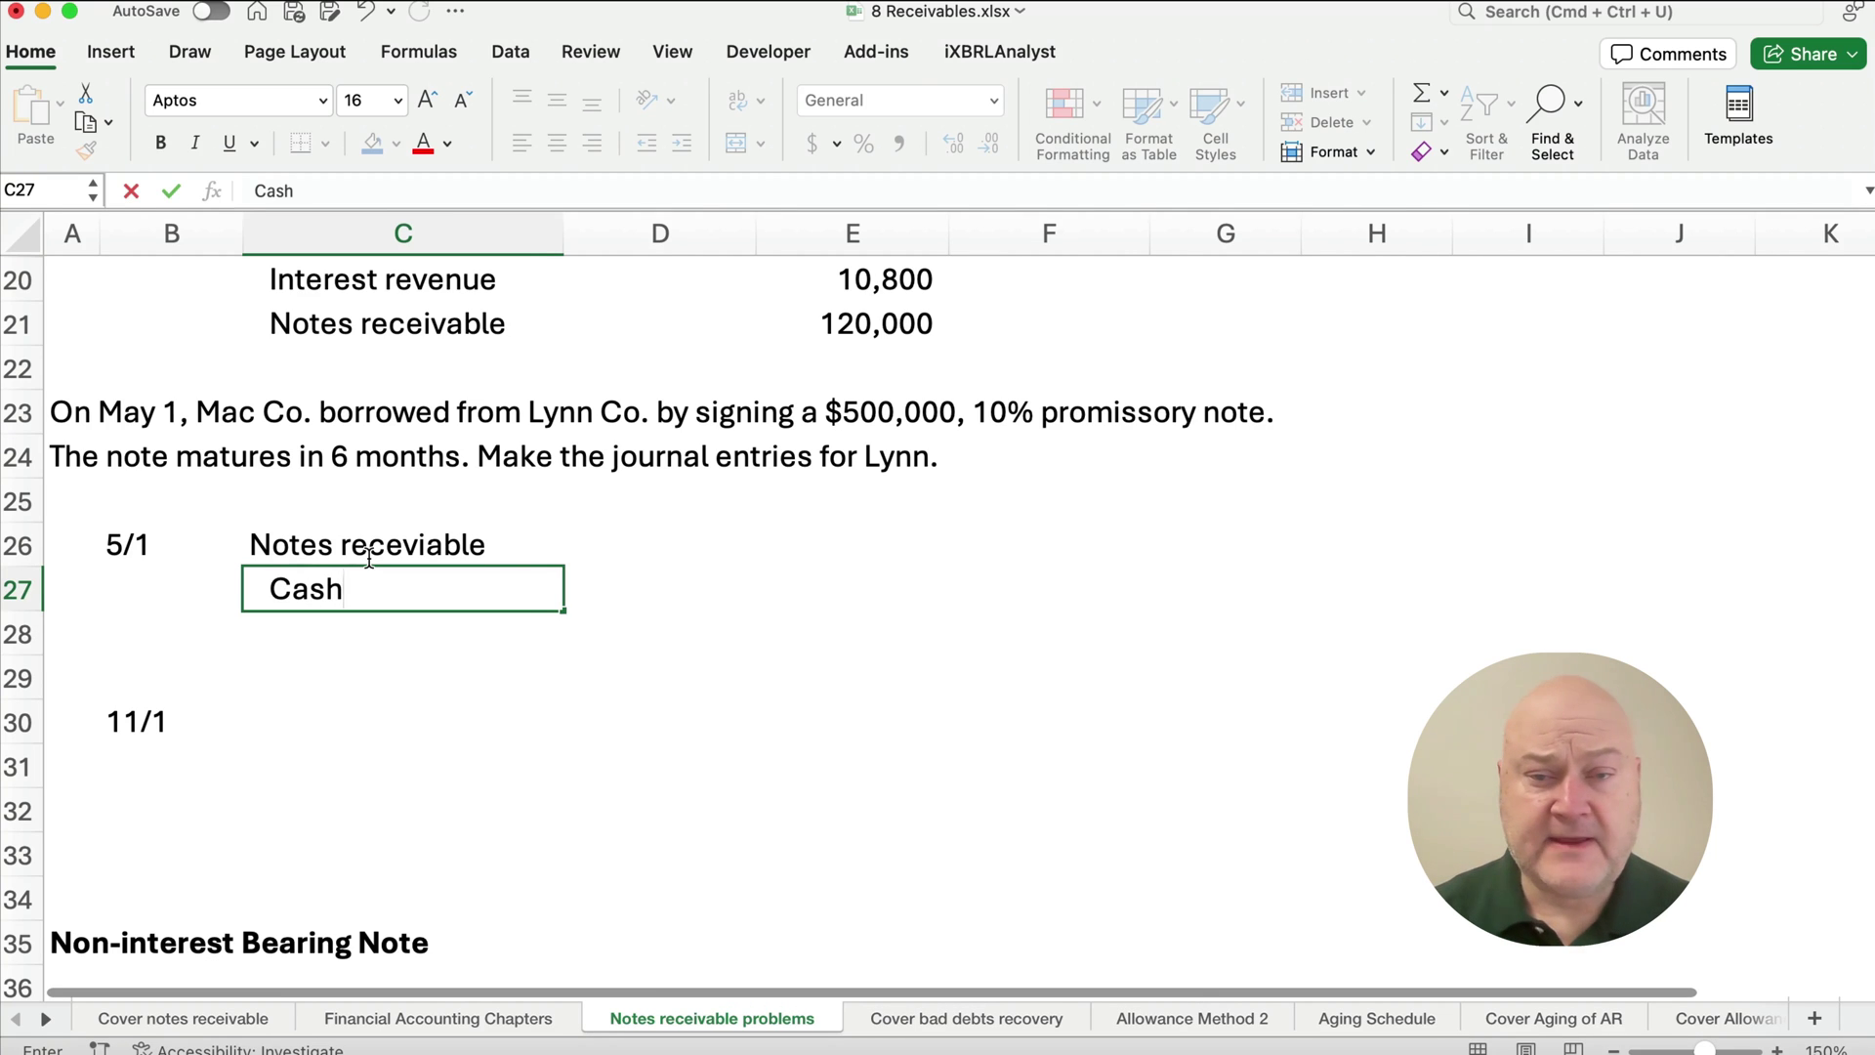
key("Right")
Enter 500,000 as the Notes receivable debit and the Cash credit.
key("Up")
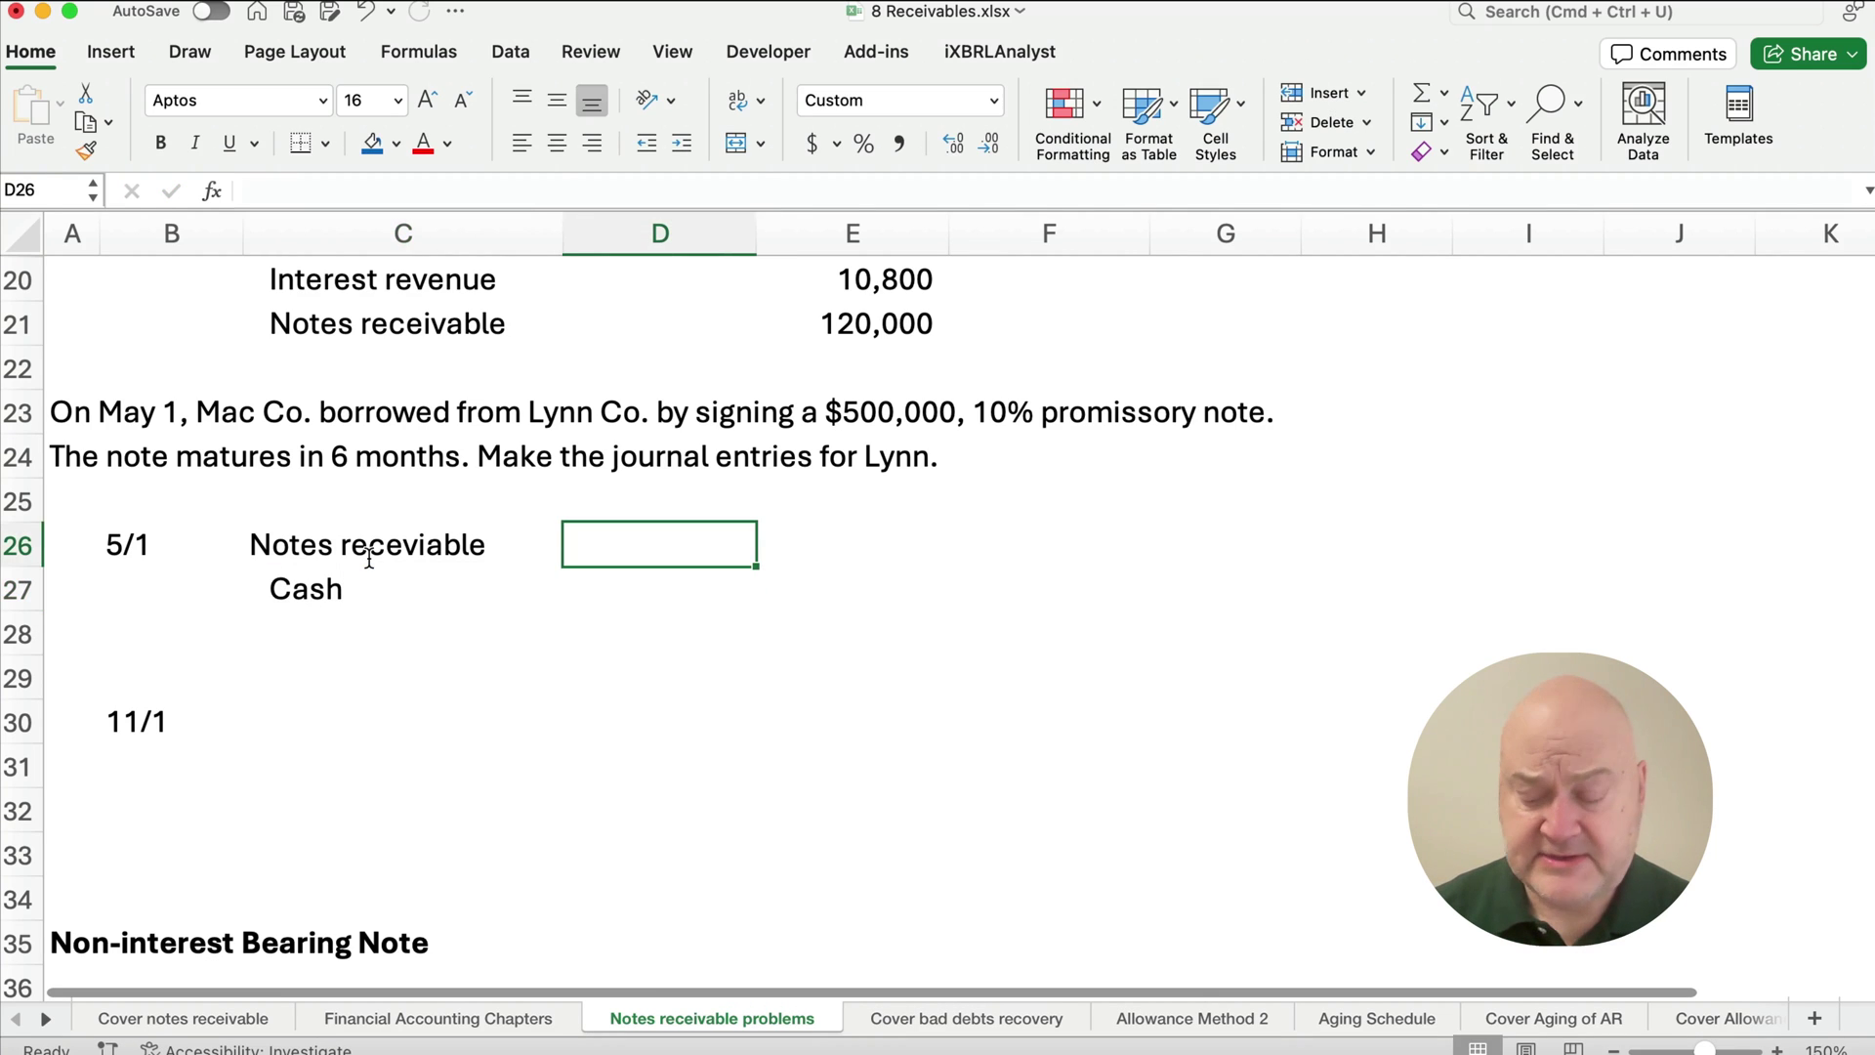
type("500,00")
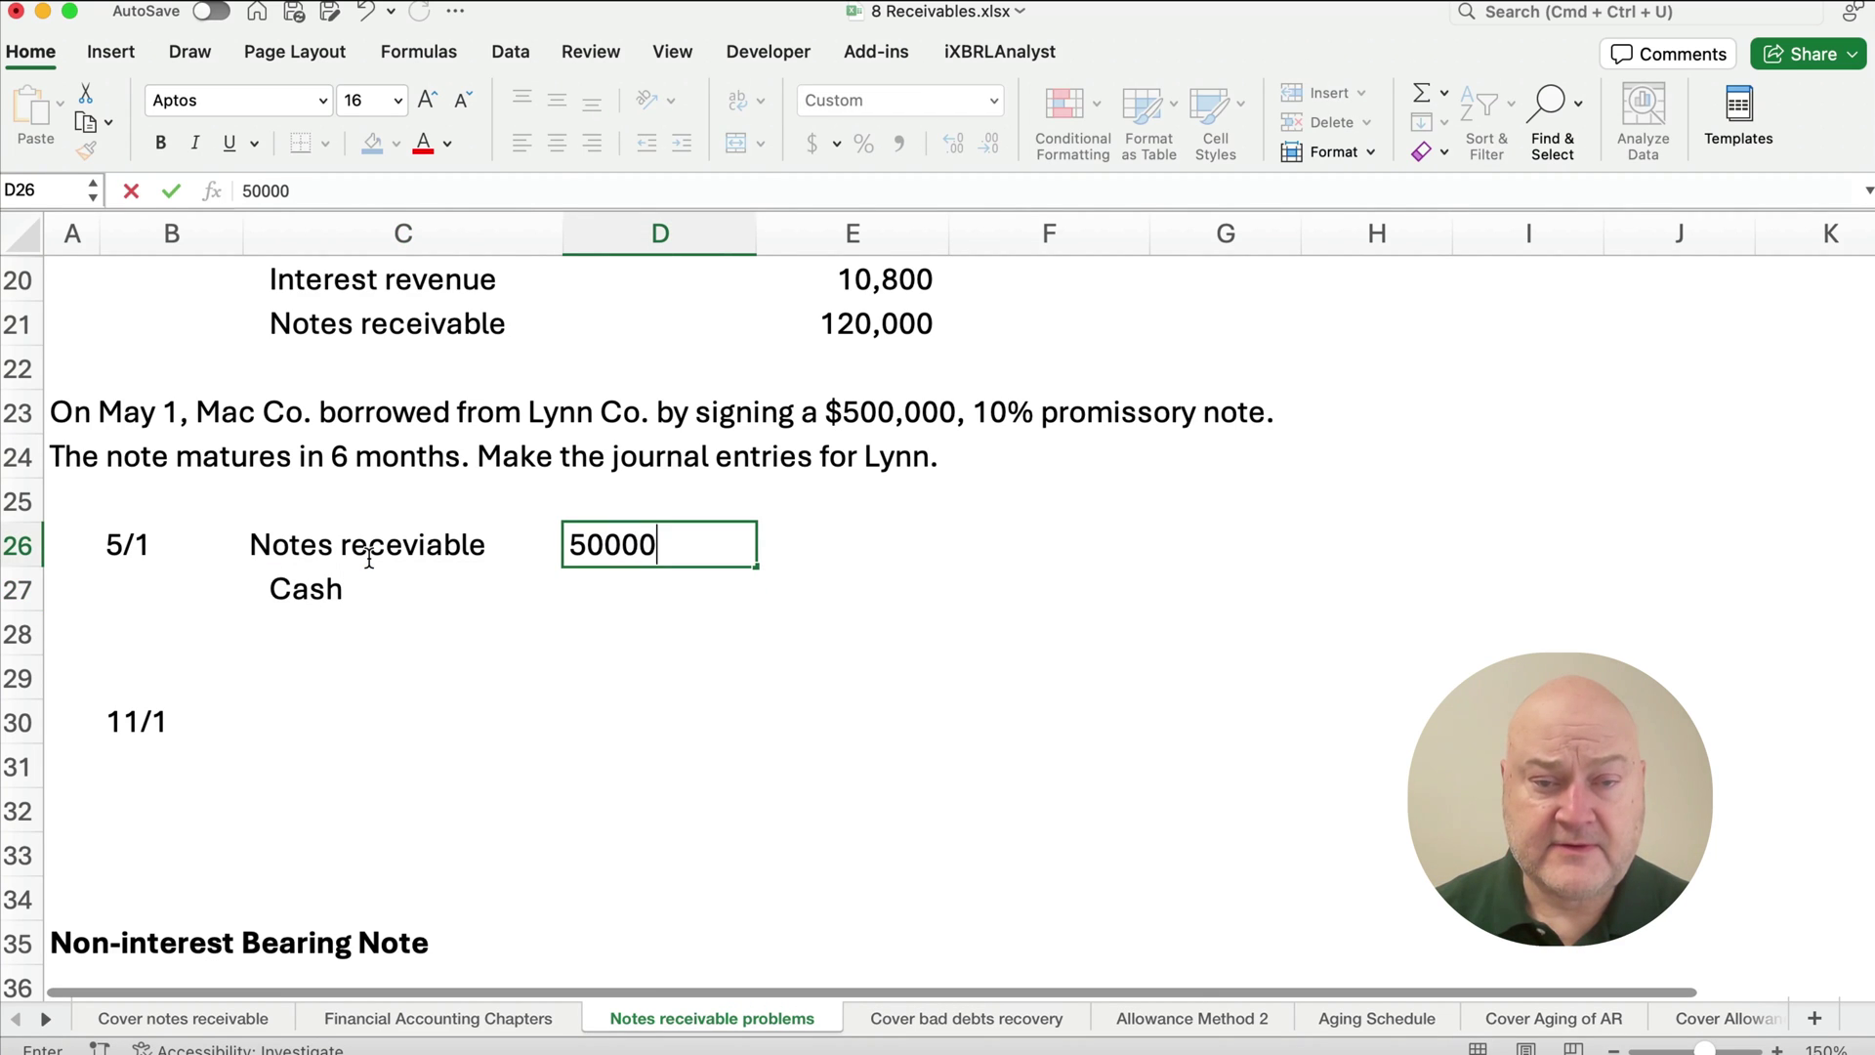
type("0")
key("Right")
key("Down")
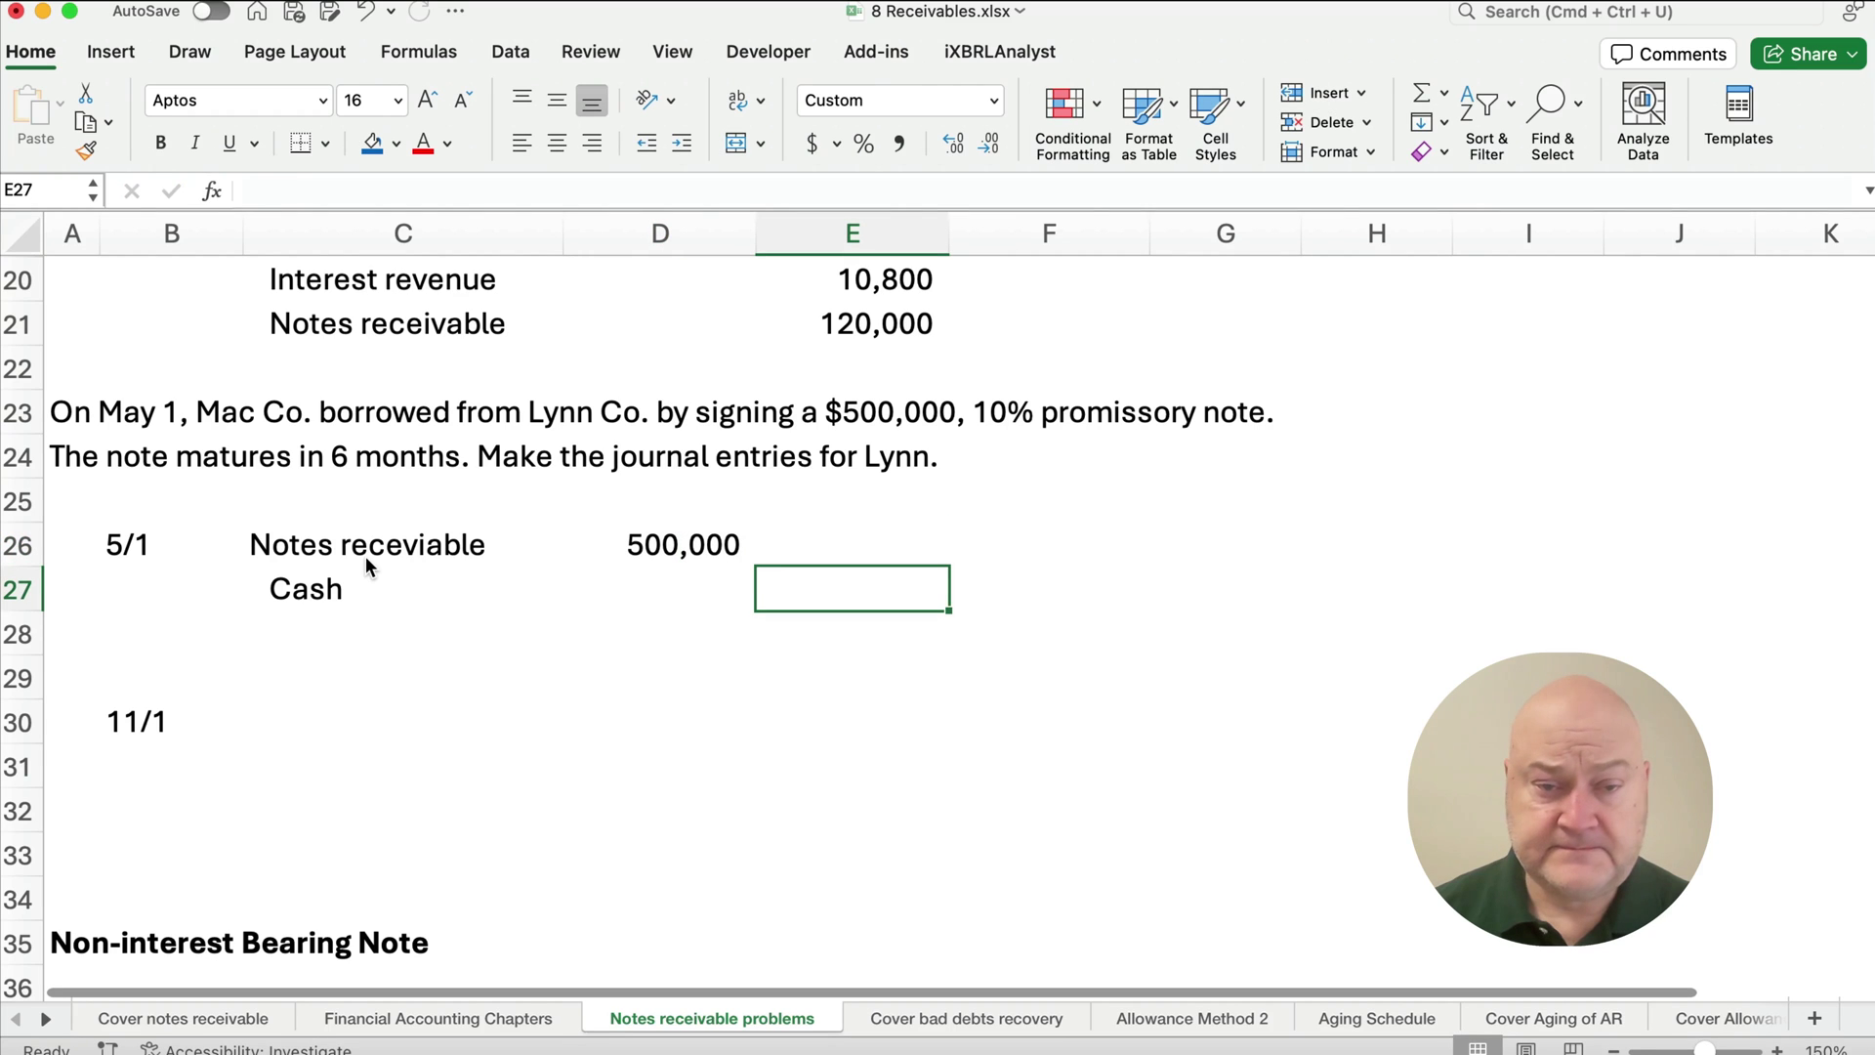
type("500000")
key("Down")
key("Left")
key("Left")
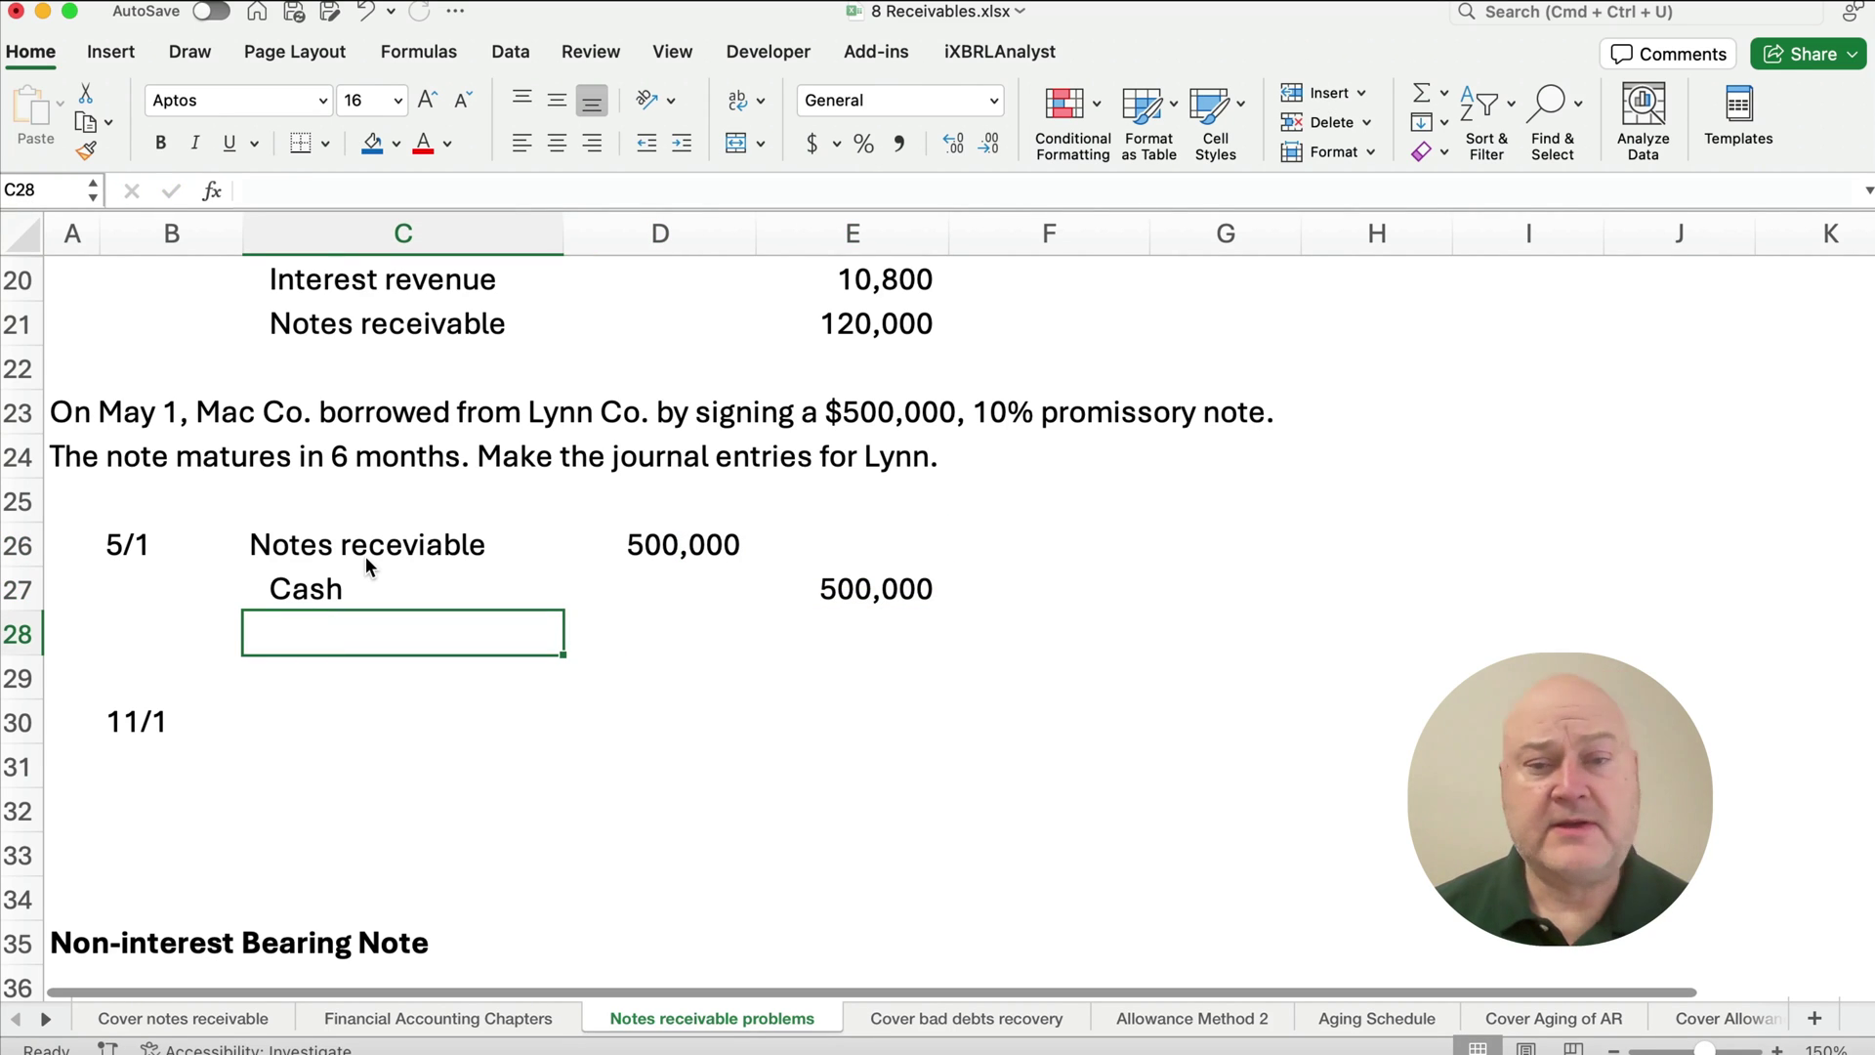
key("Down")
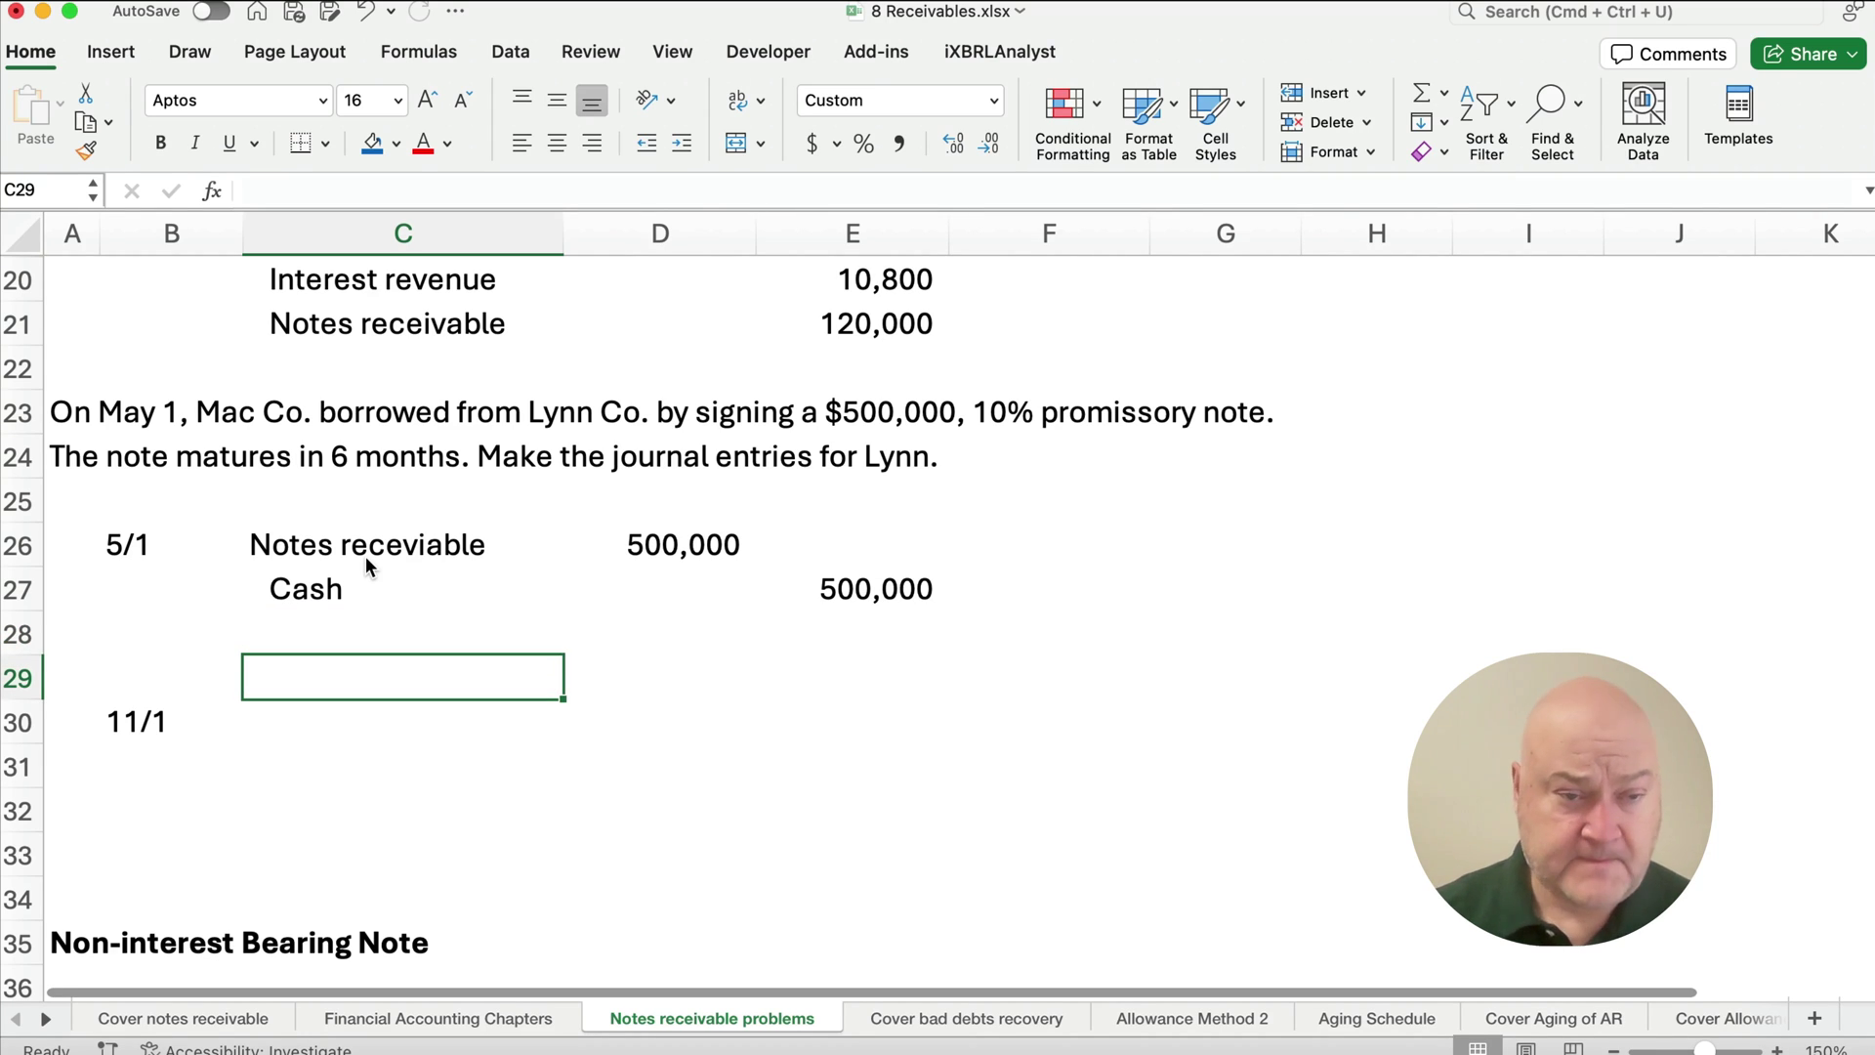
Insert a row above 11/1 and write '500,000 x .10 x 6/12' in it.
left_click(28, 679)
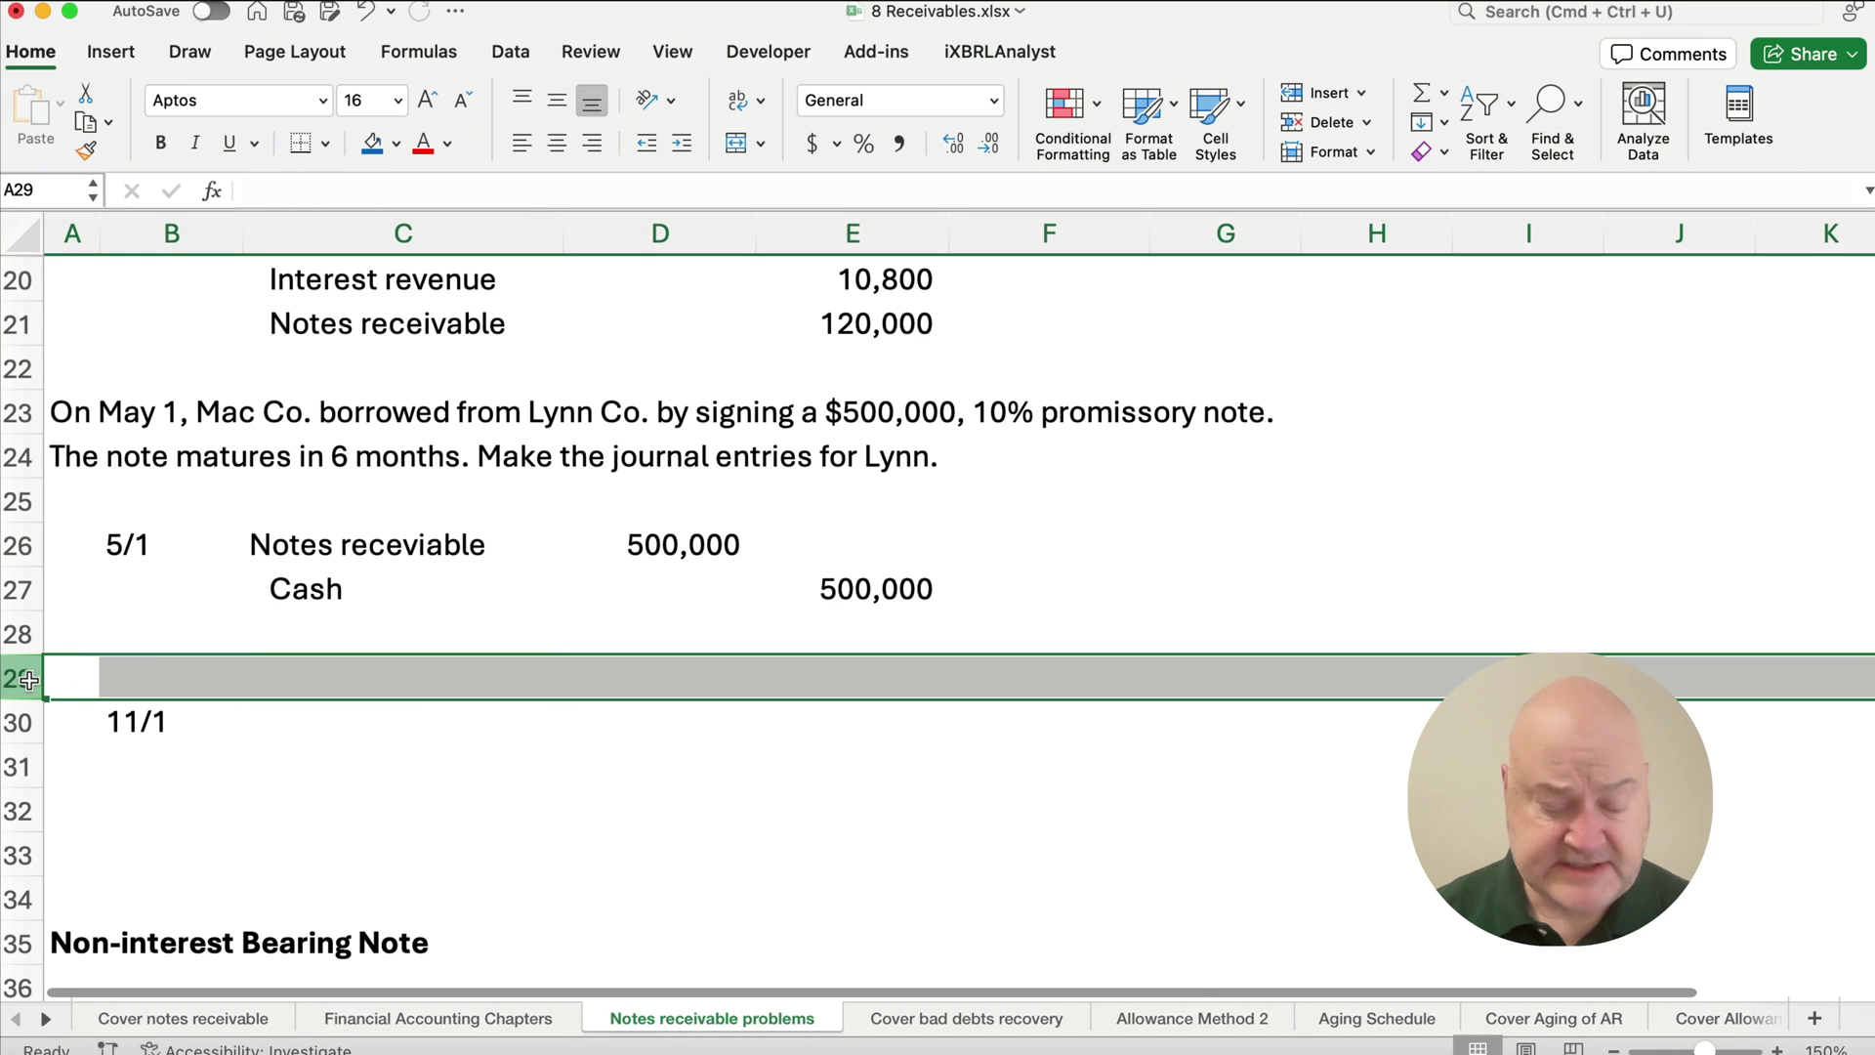
key("super+shift+equal")
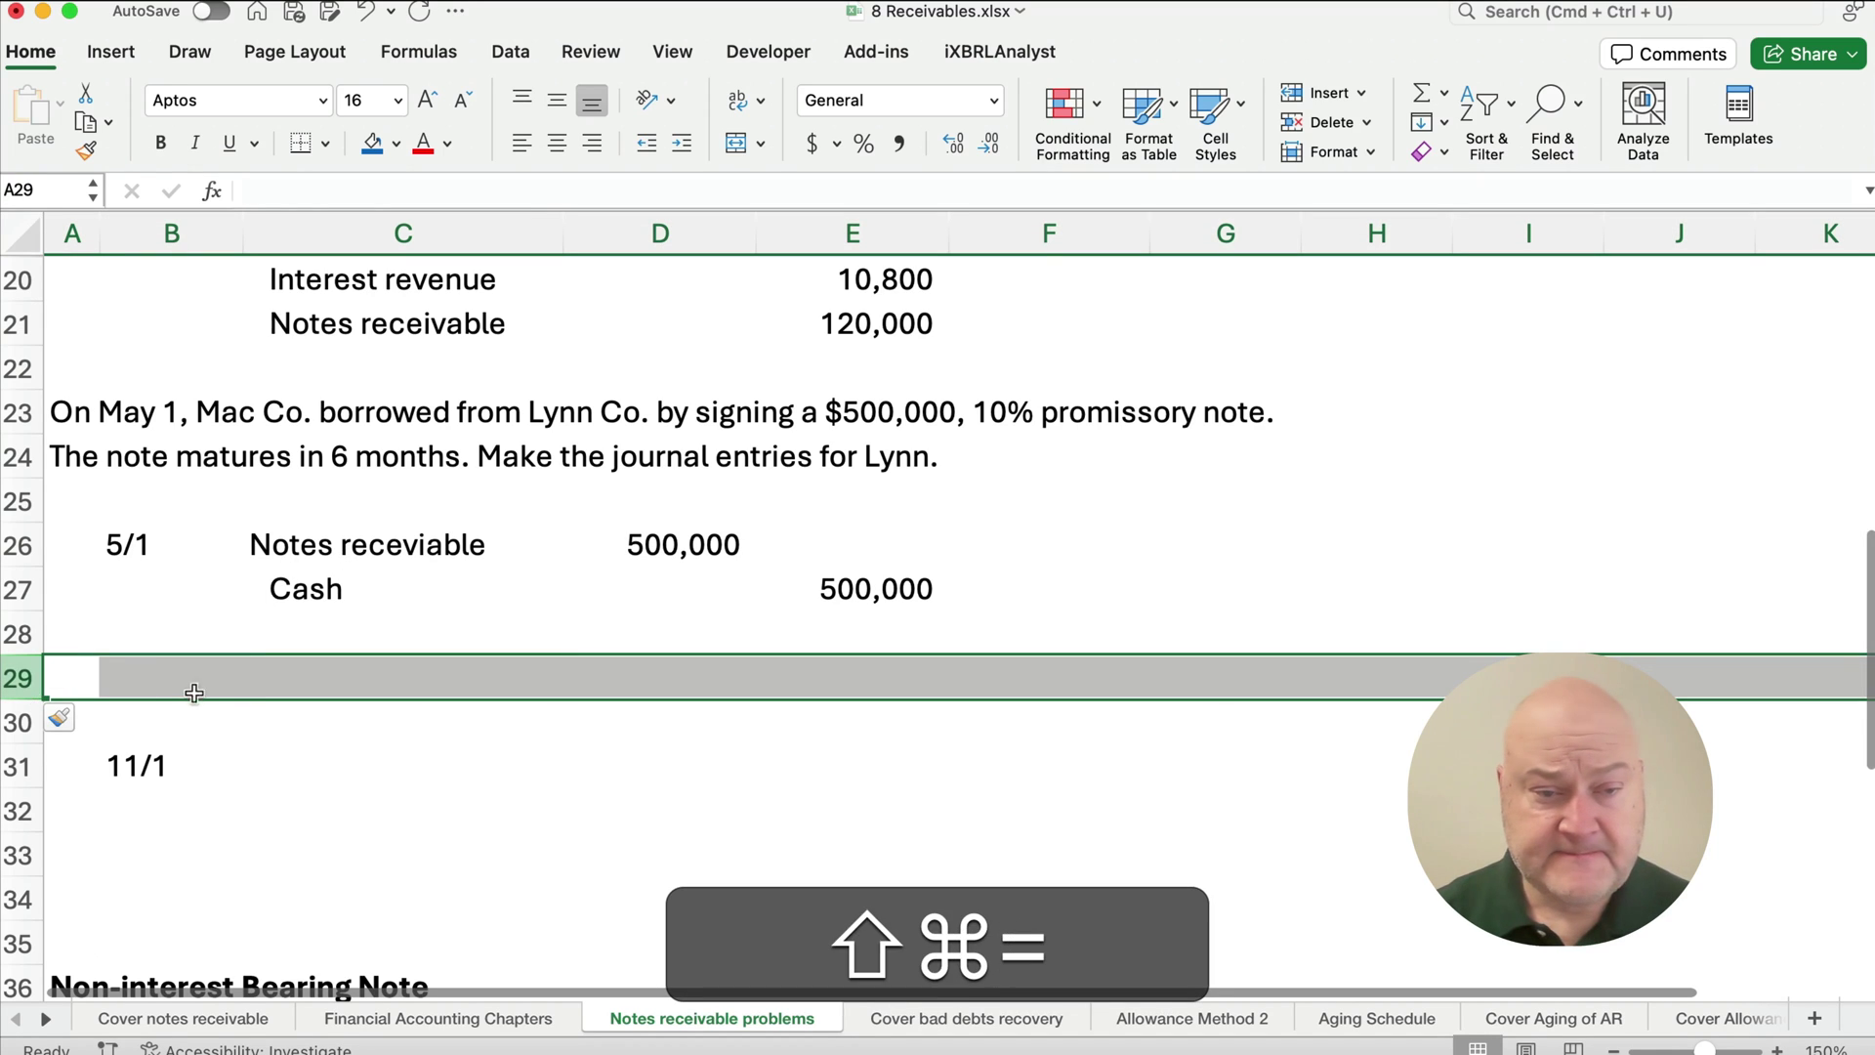
left_click(239, 686)
type("500,000 ")
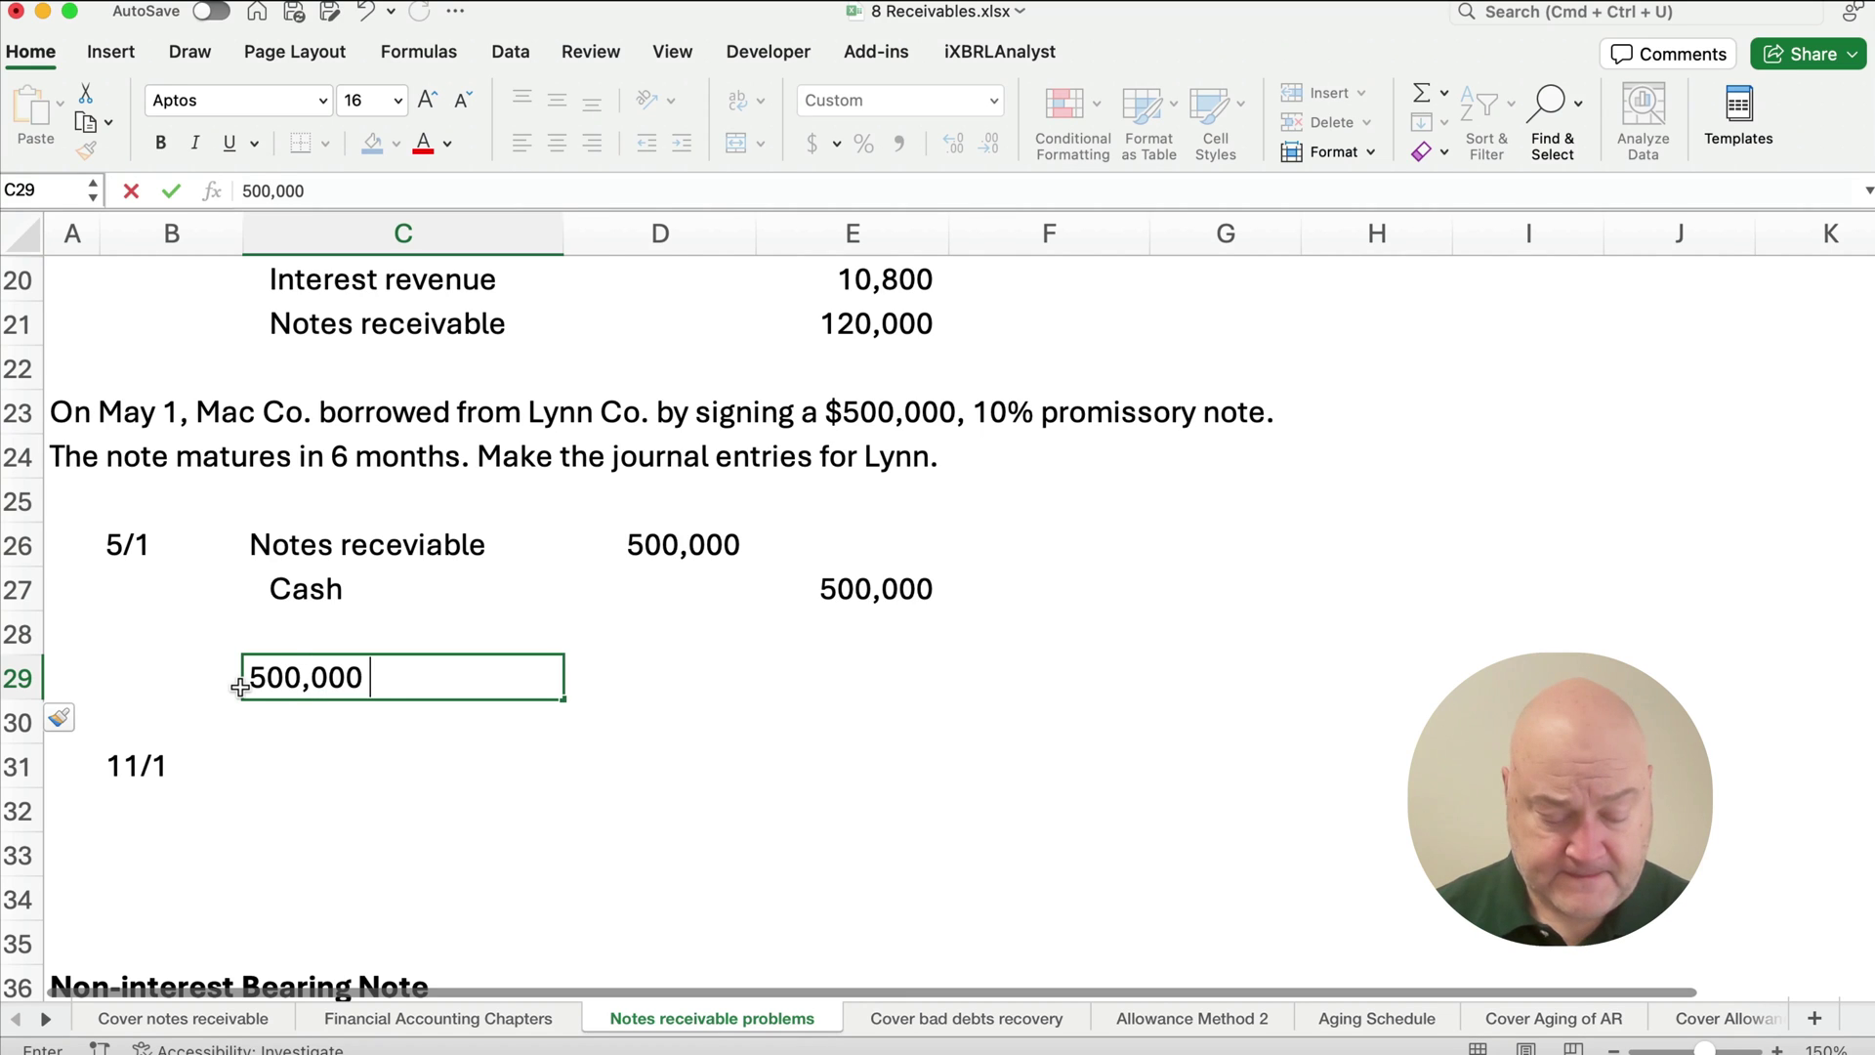
type("x .110")
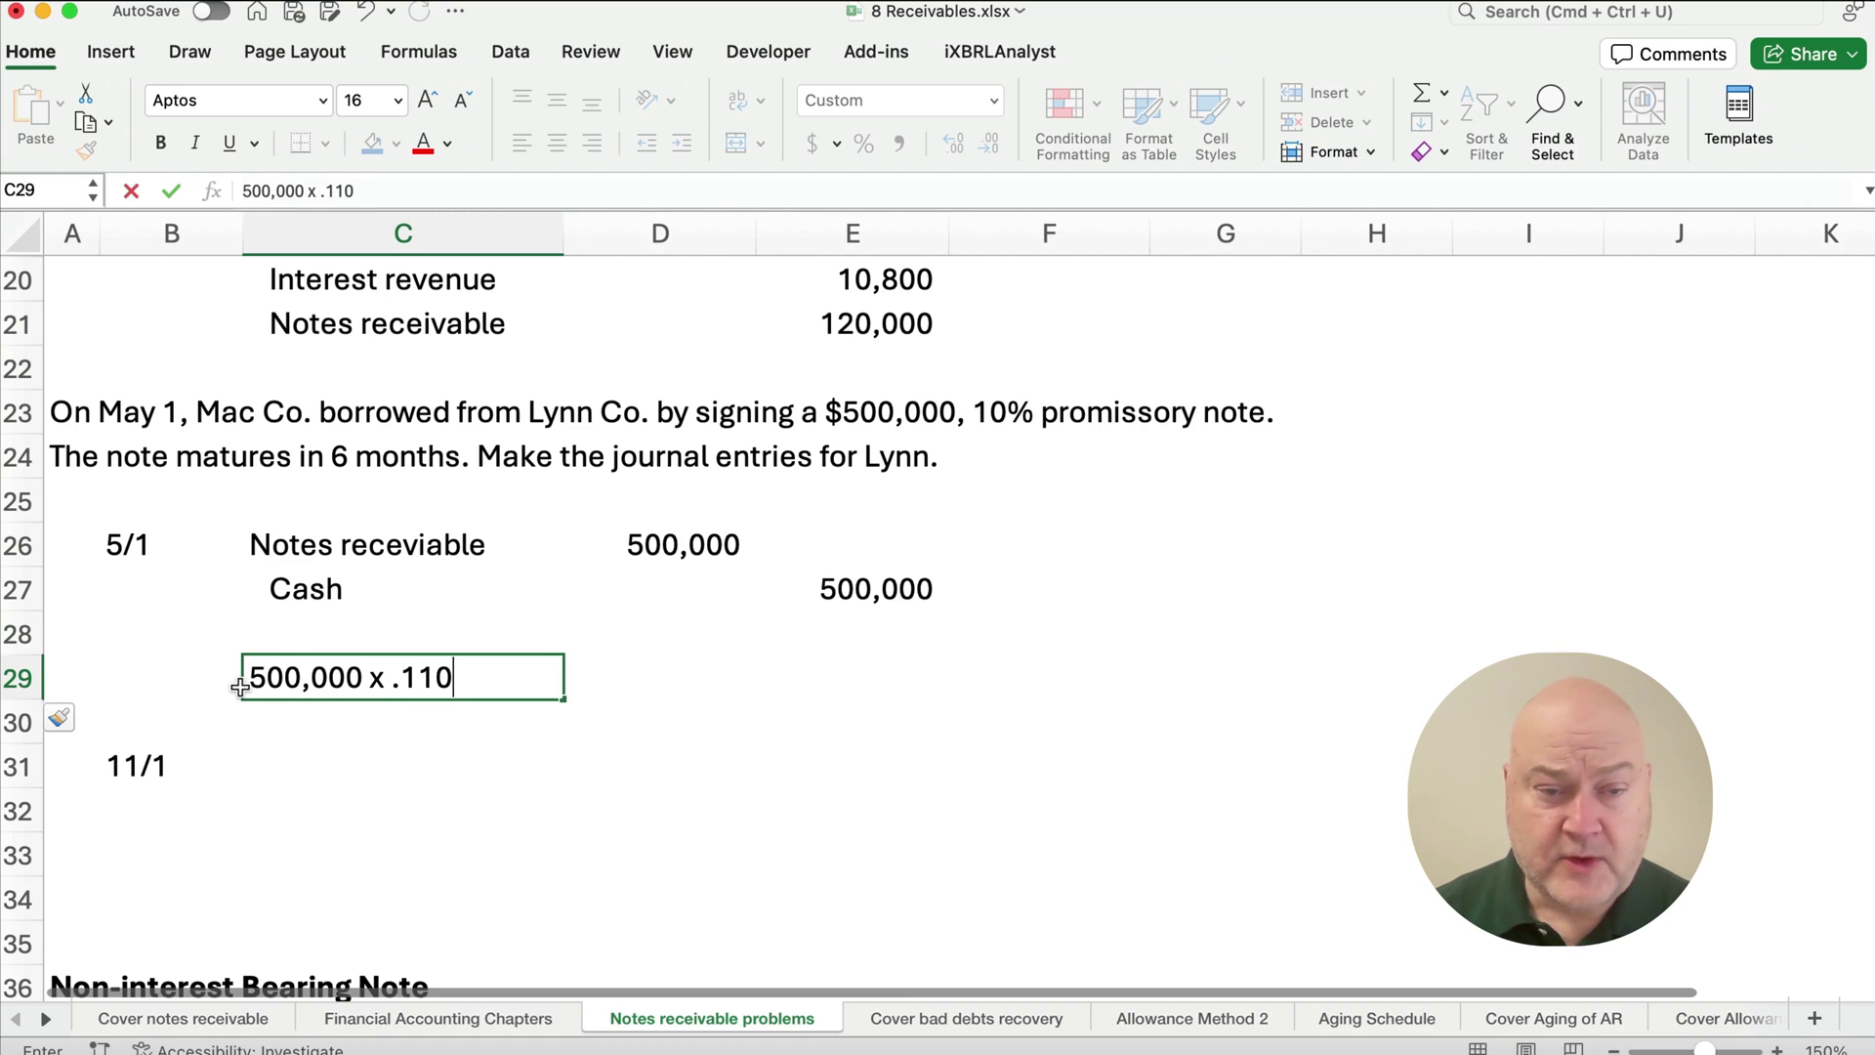
key("BackSpace")
key("BackSpace")
type("0")
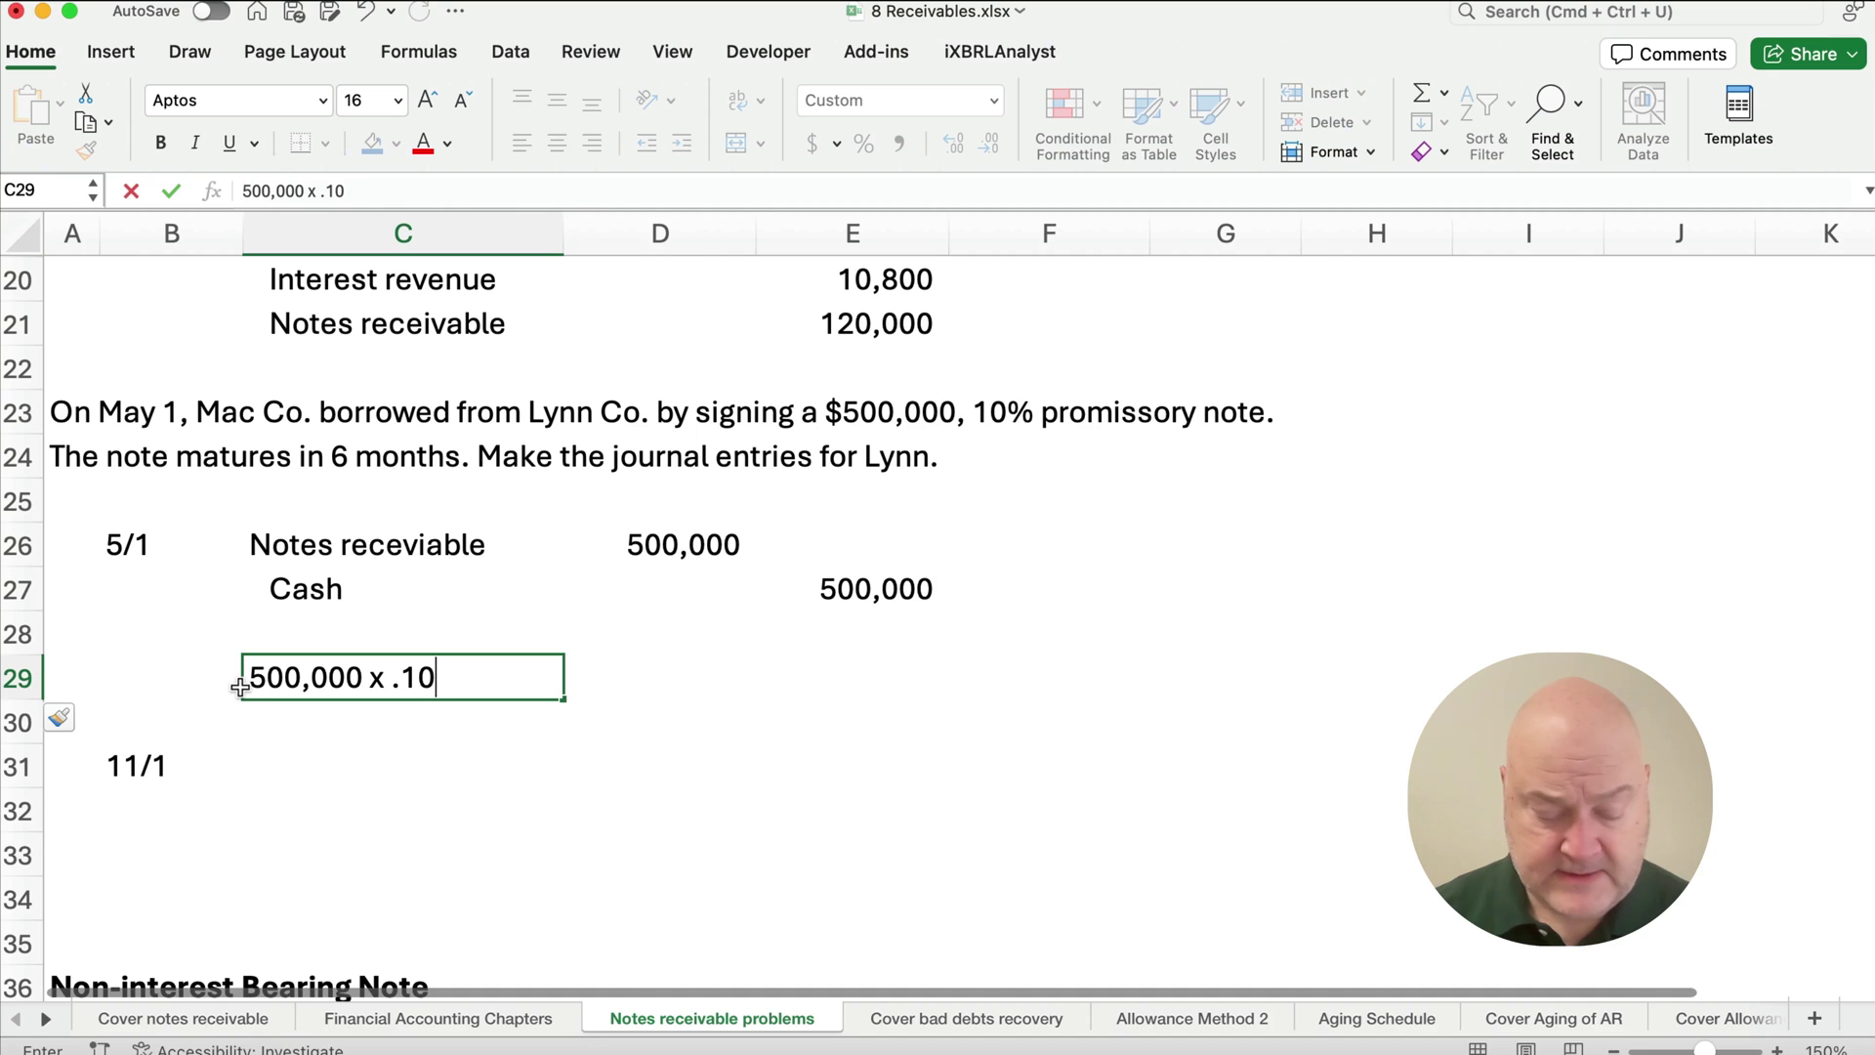
type(" x ")
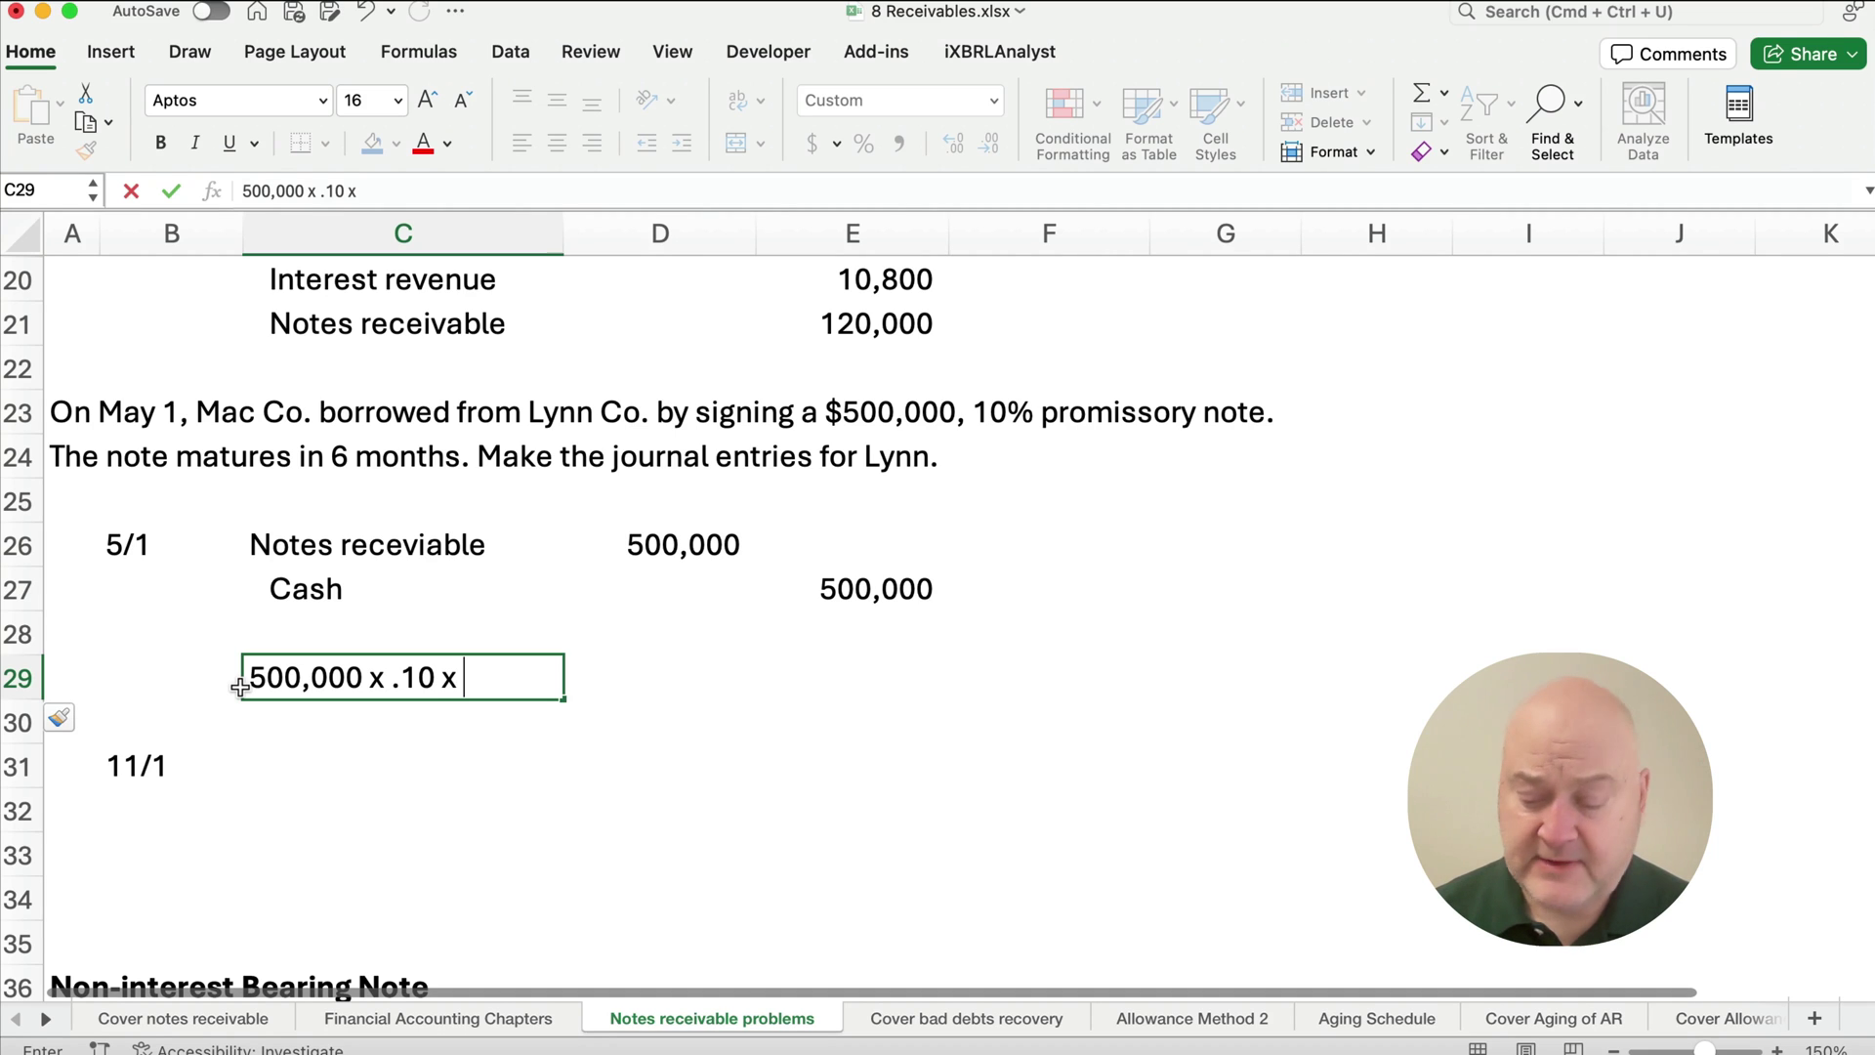
type("6/12")
key("Return")
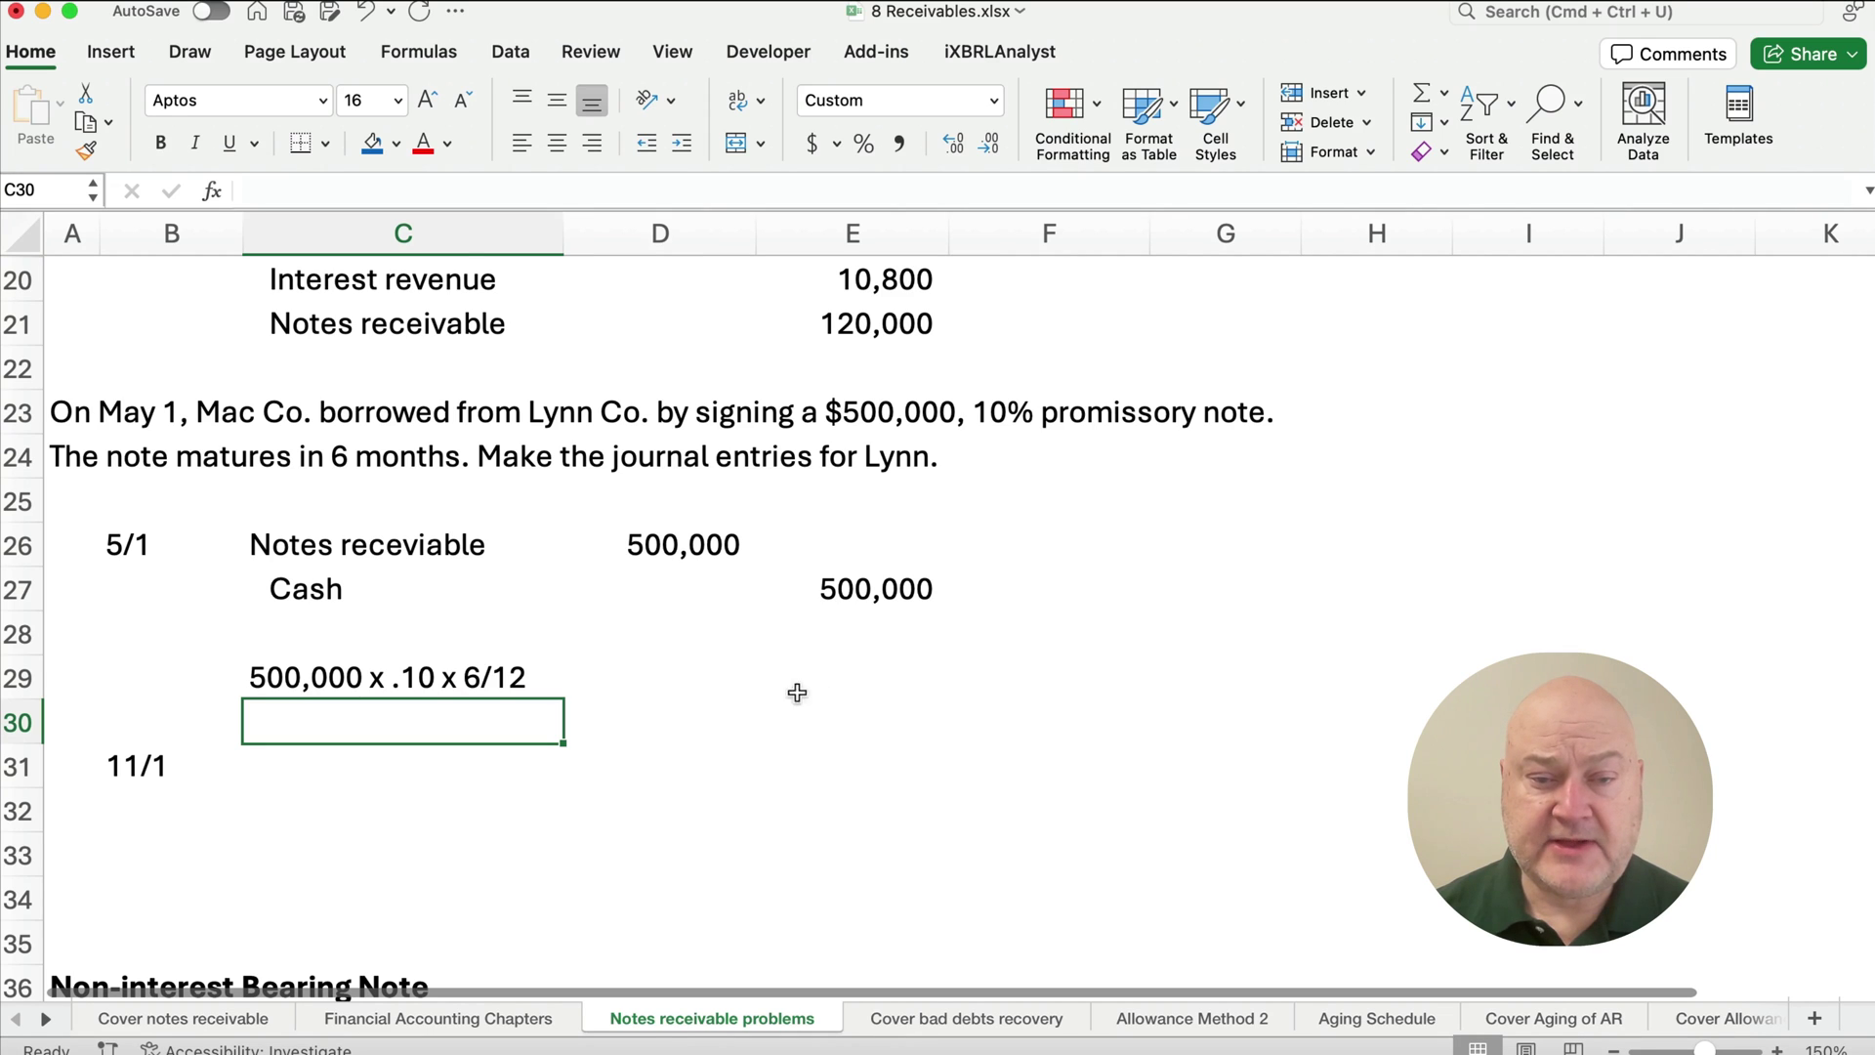
Compute =500000*.10*6/12 beside the calculation, giving 25,000 interest.
left_click(740, 692)
type("=")
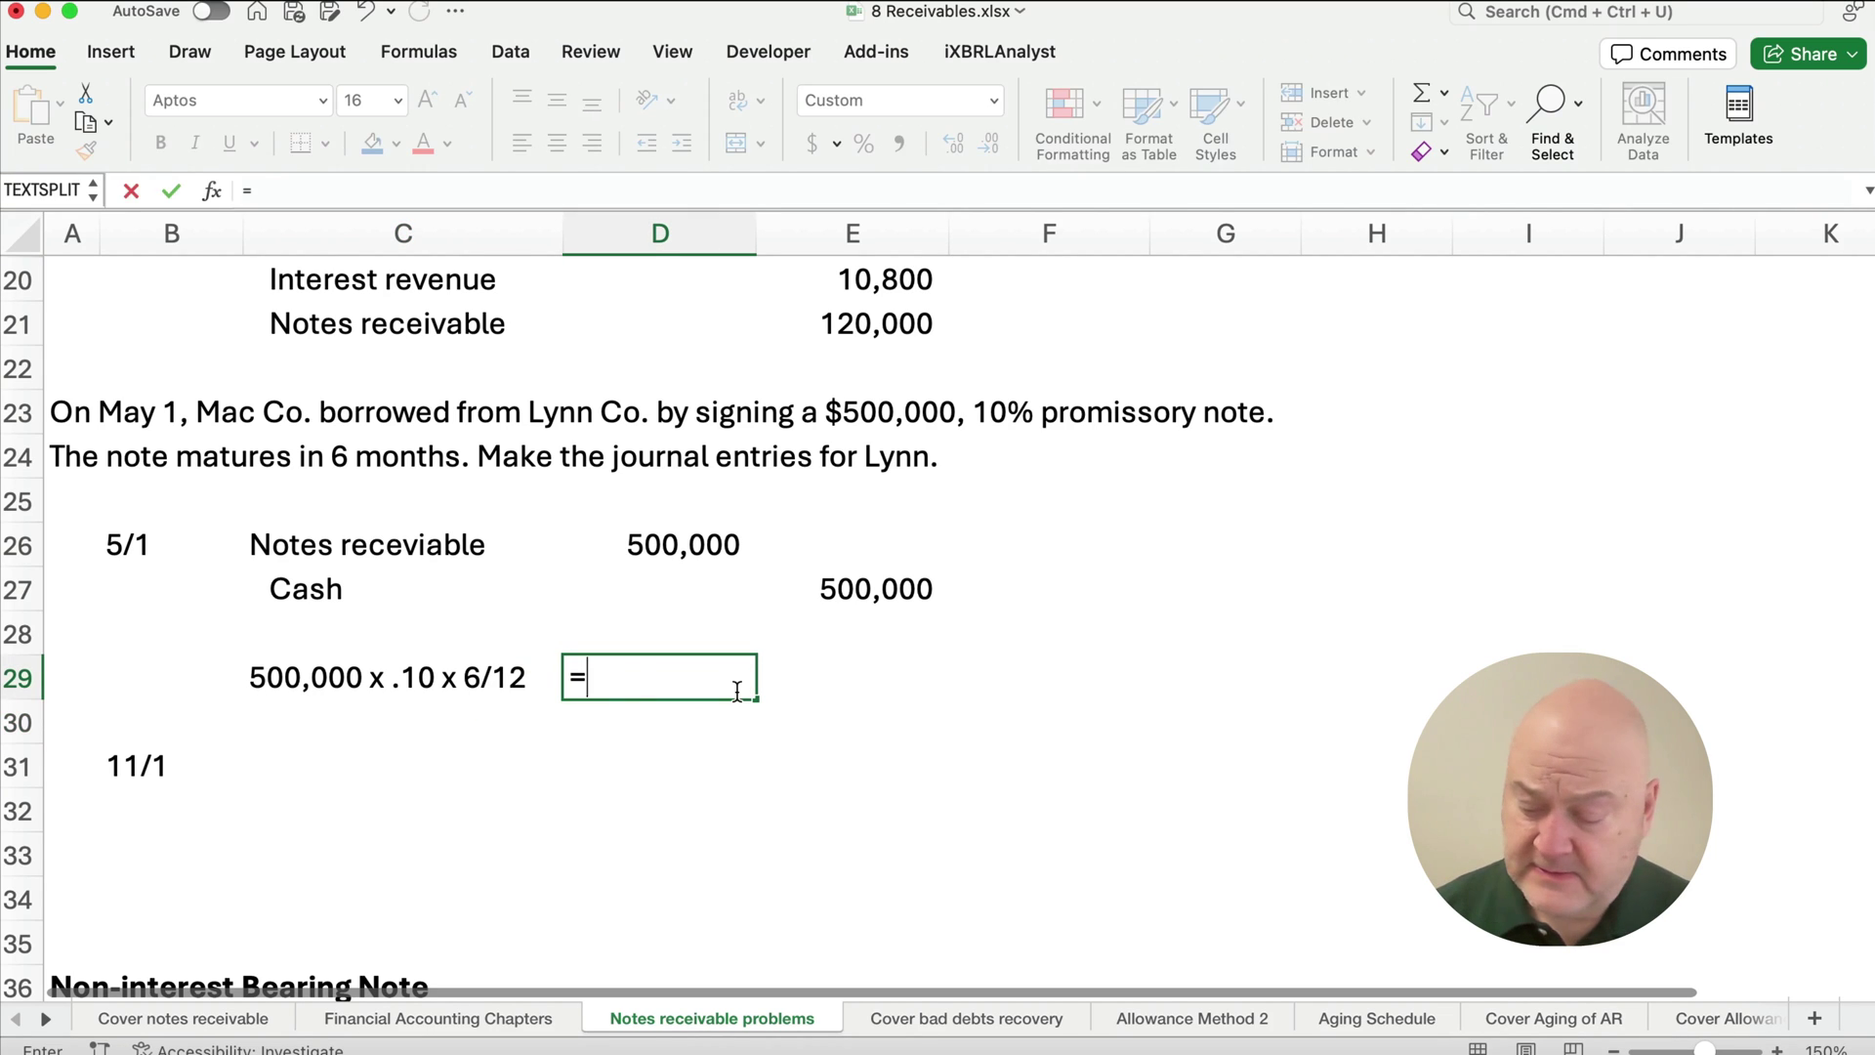
type("500000*")
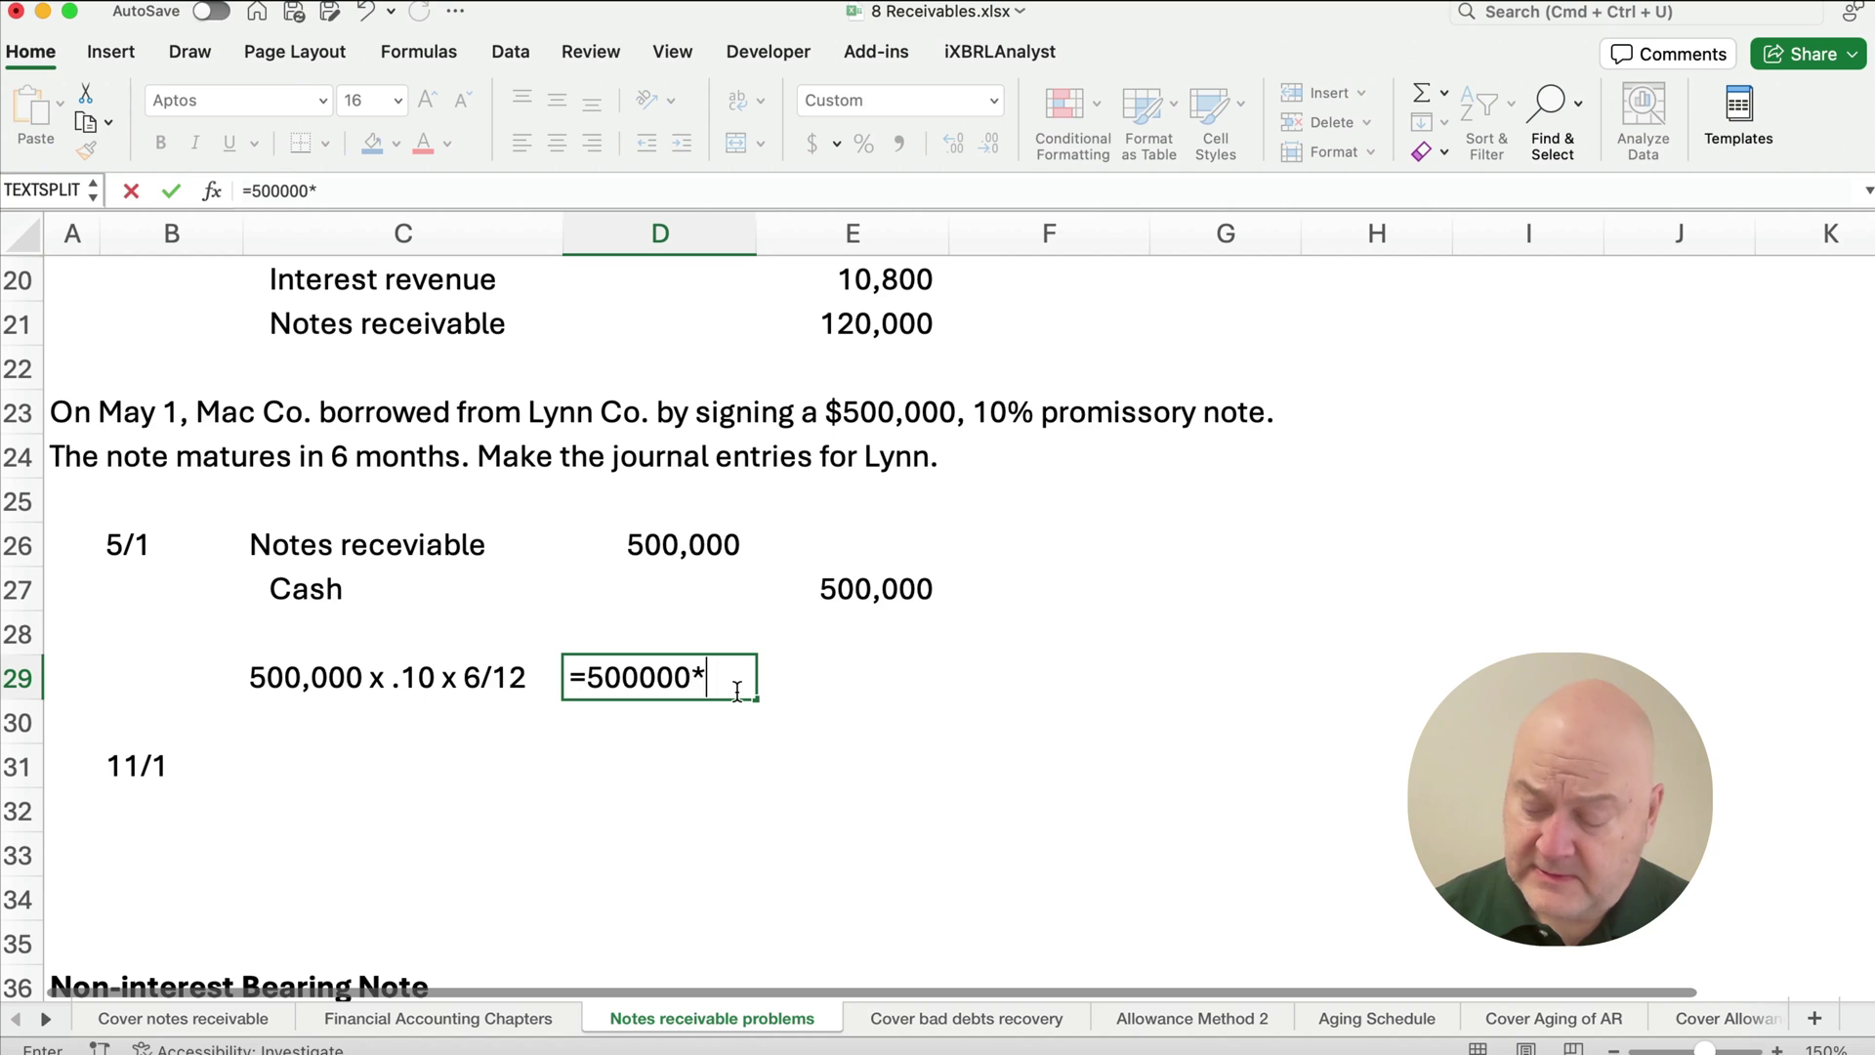
type(".10*")
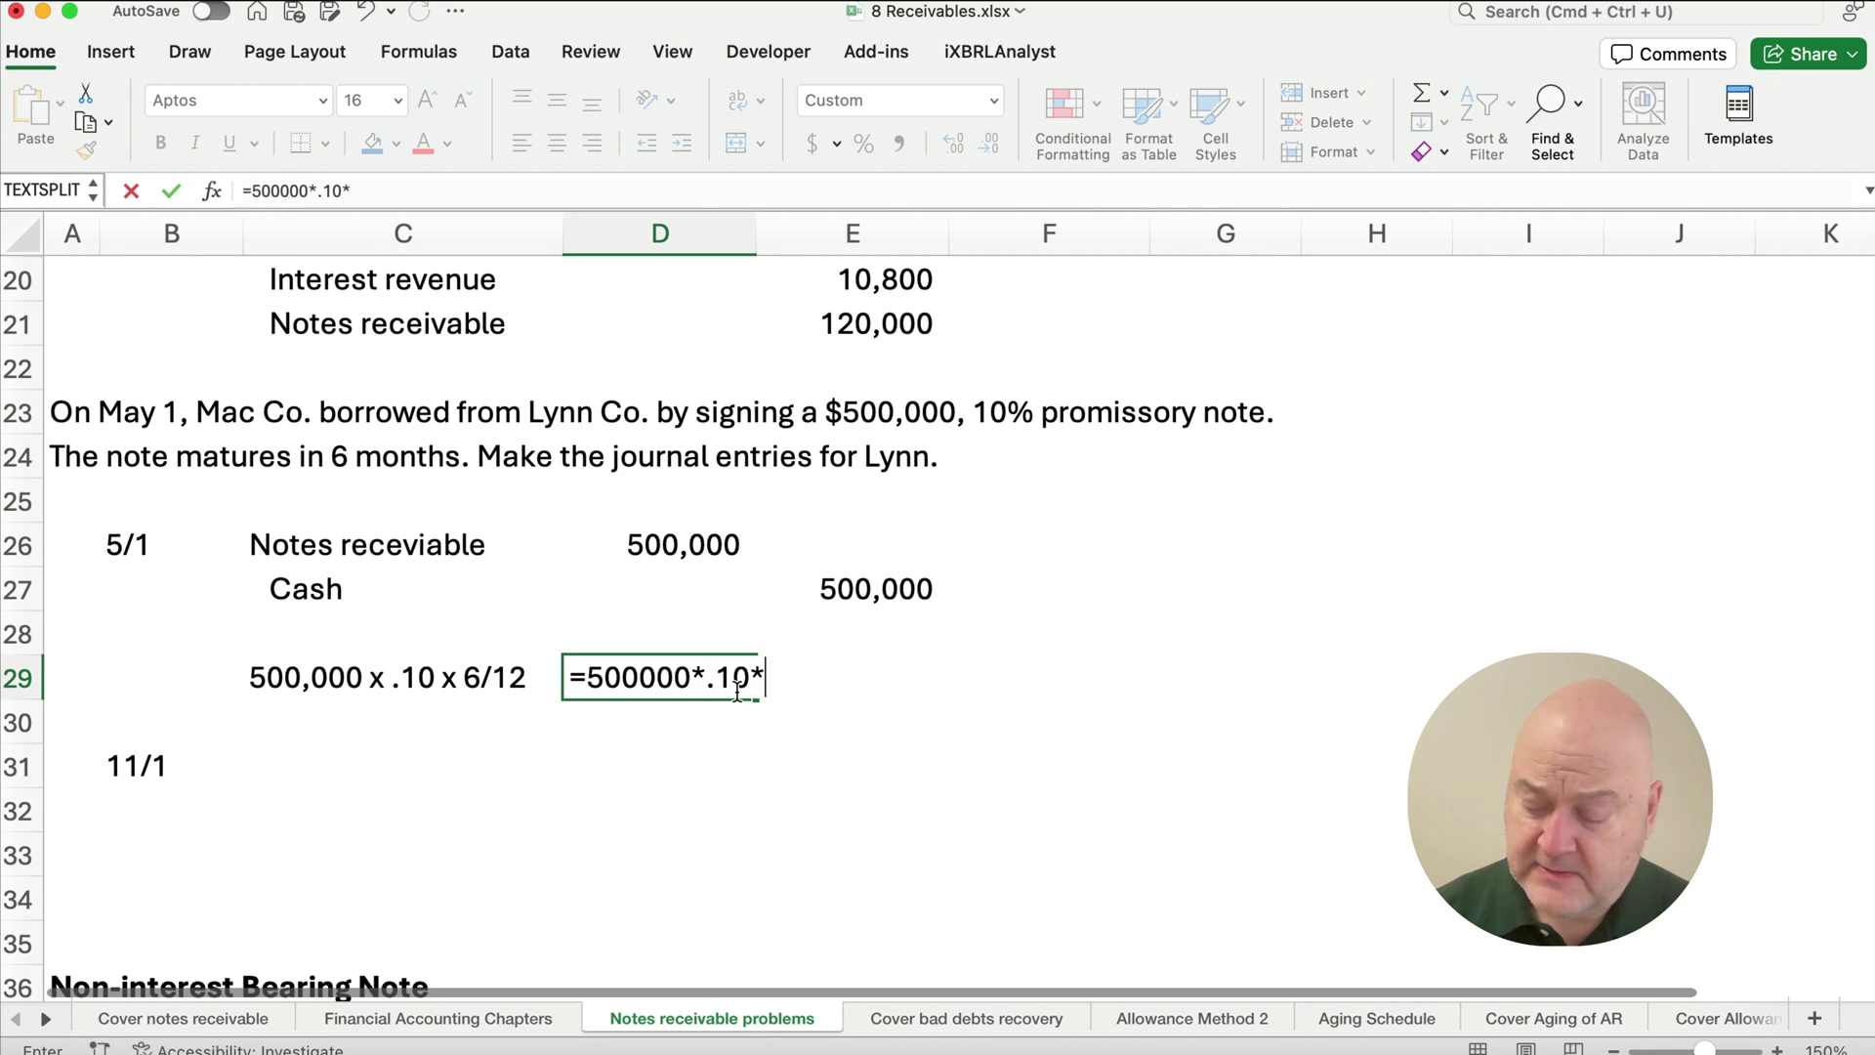
type("6/12")
key("Return")
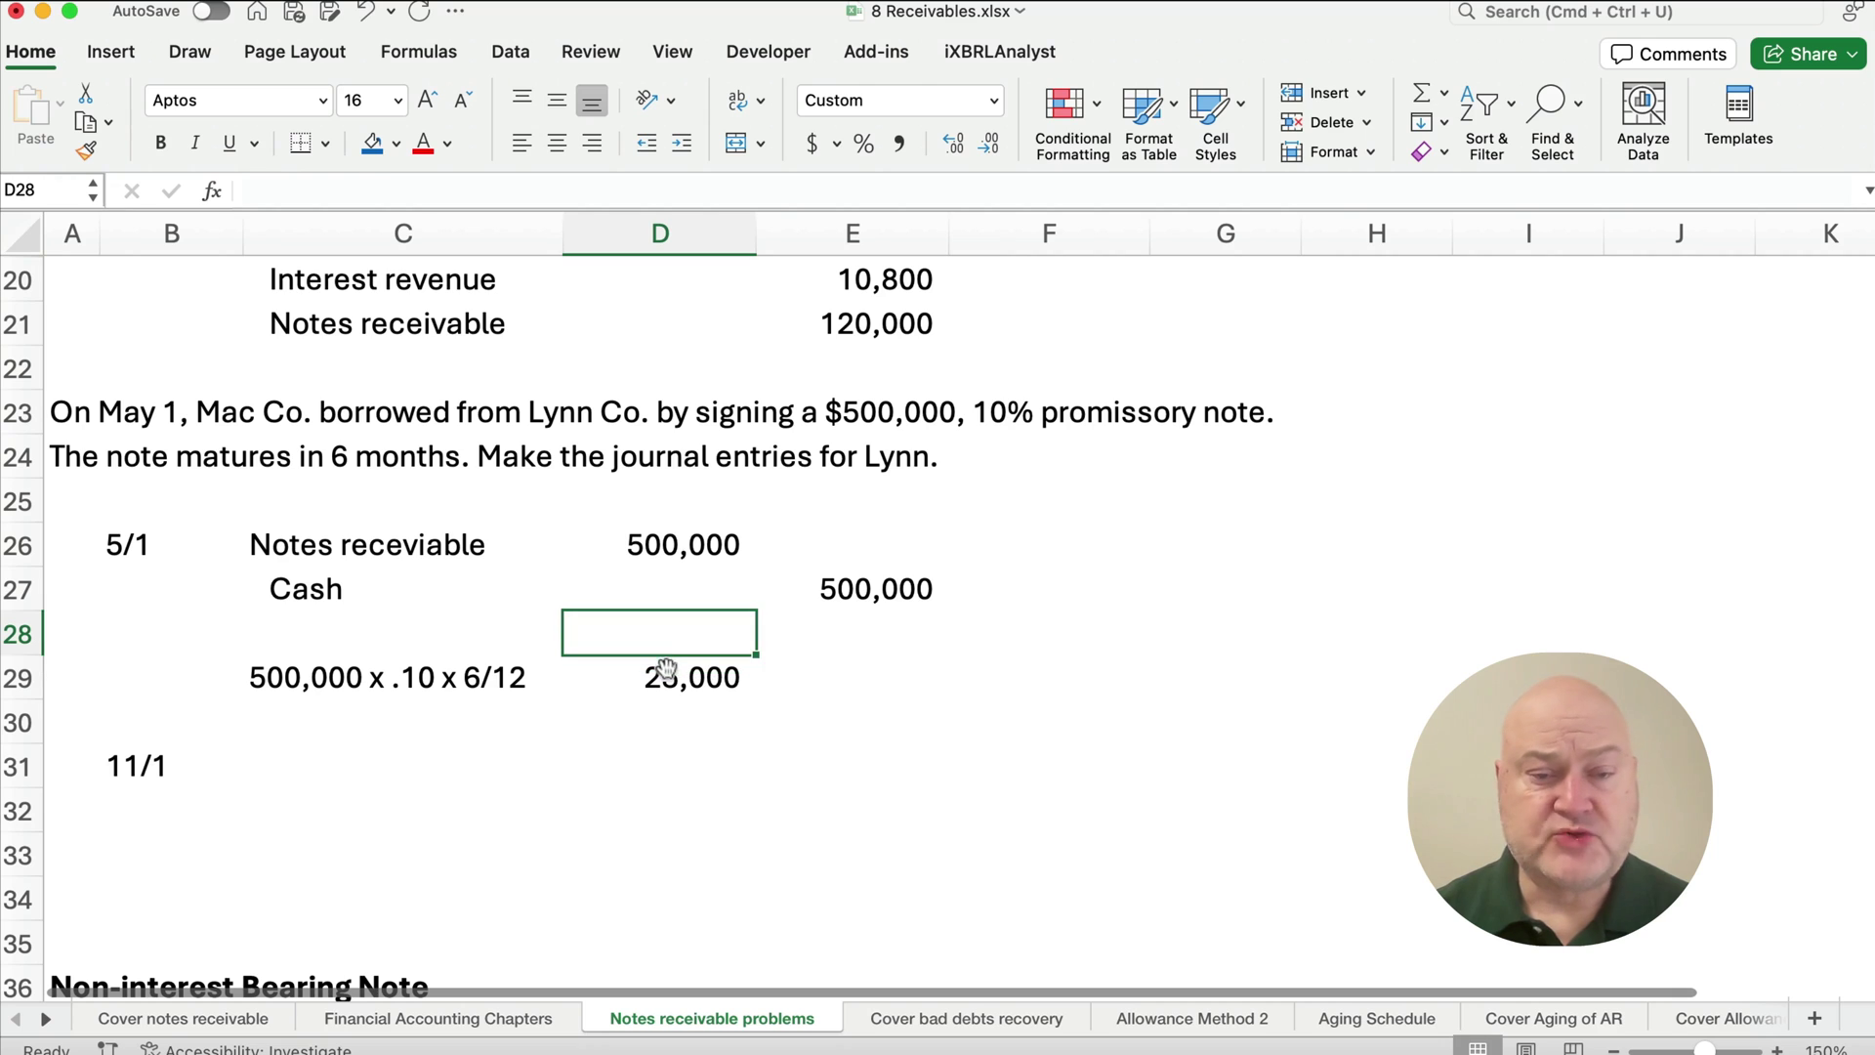
left_click(665, 671)
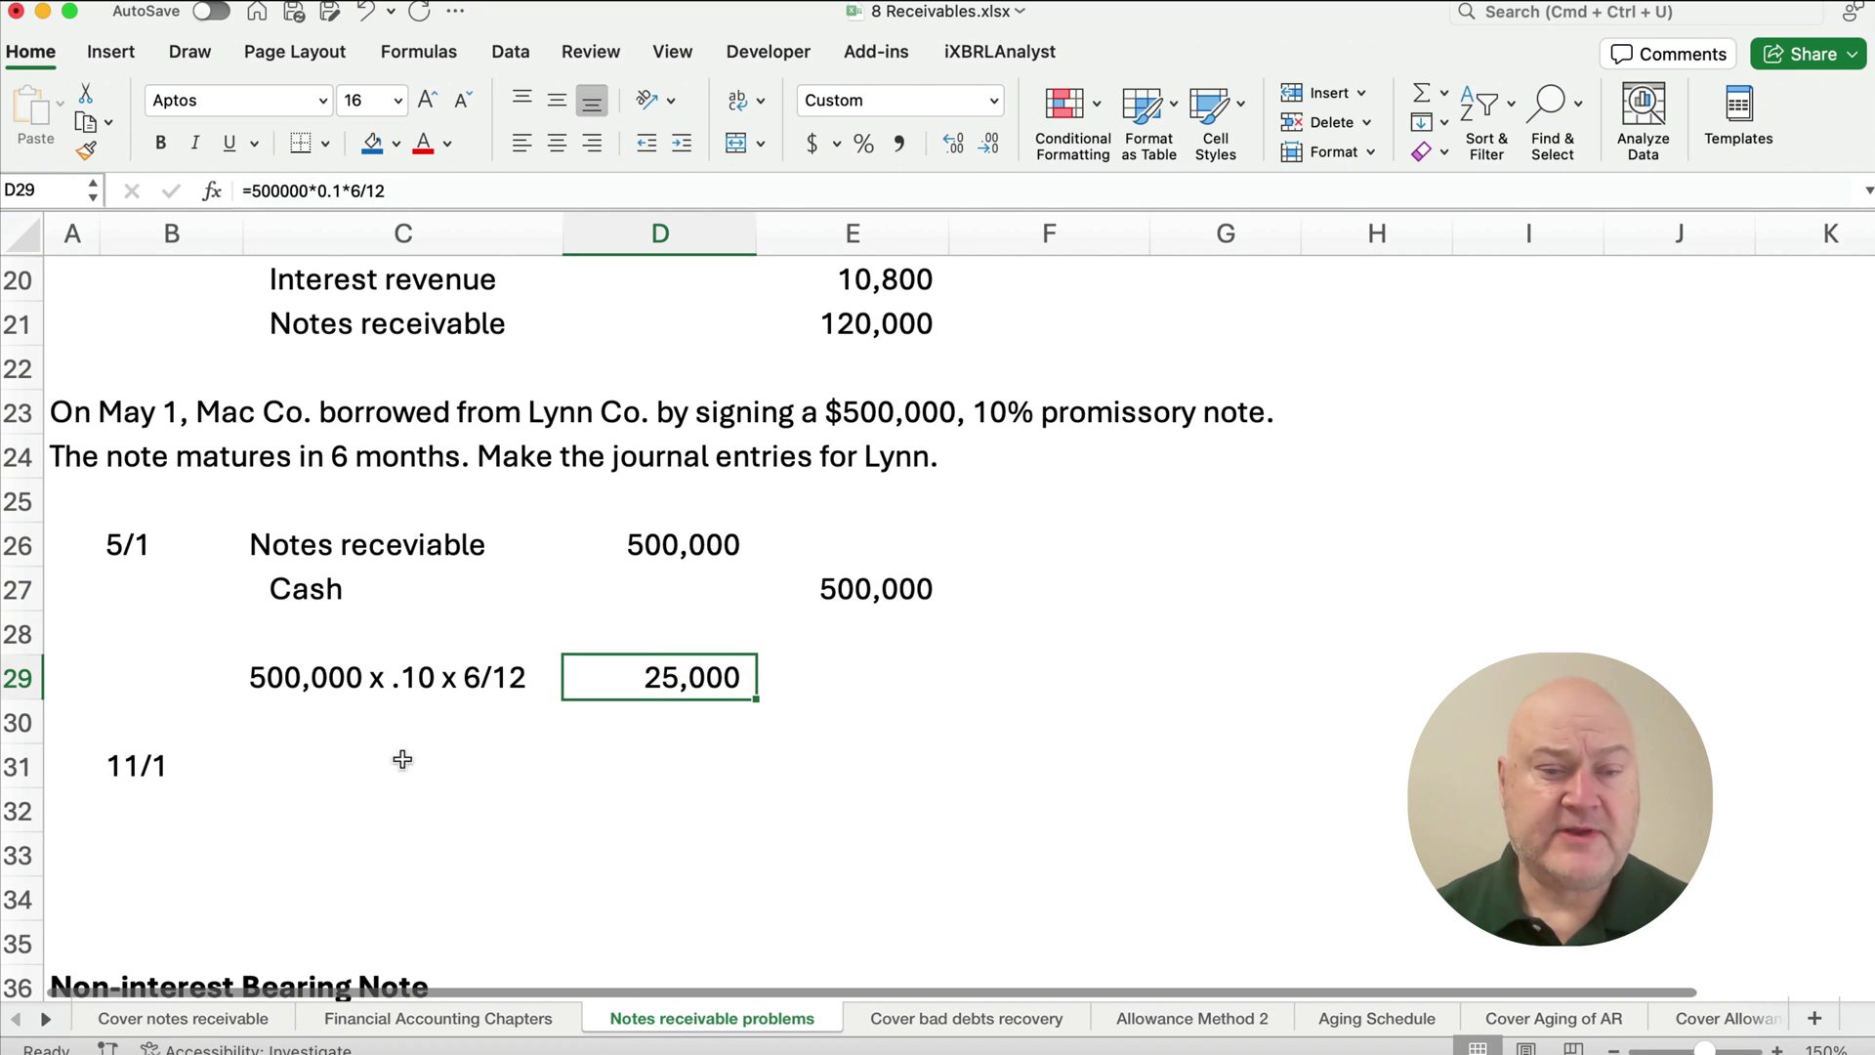
Enter the 11/1 accounts Cash, Interest revenue and Notes receivable, crediting Notes receivable 500,000.
left_click(302, 757)
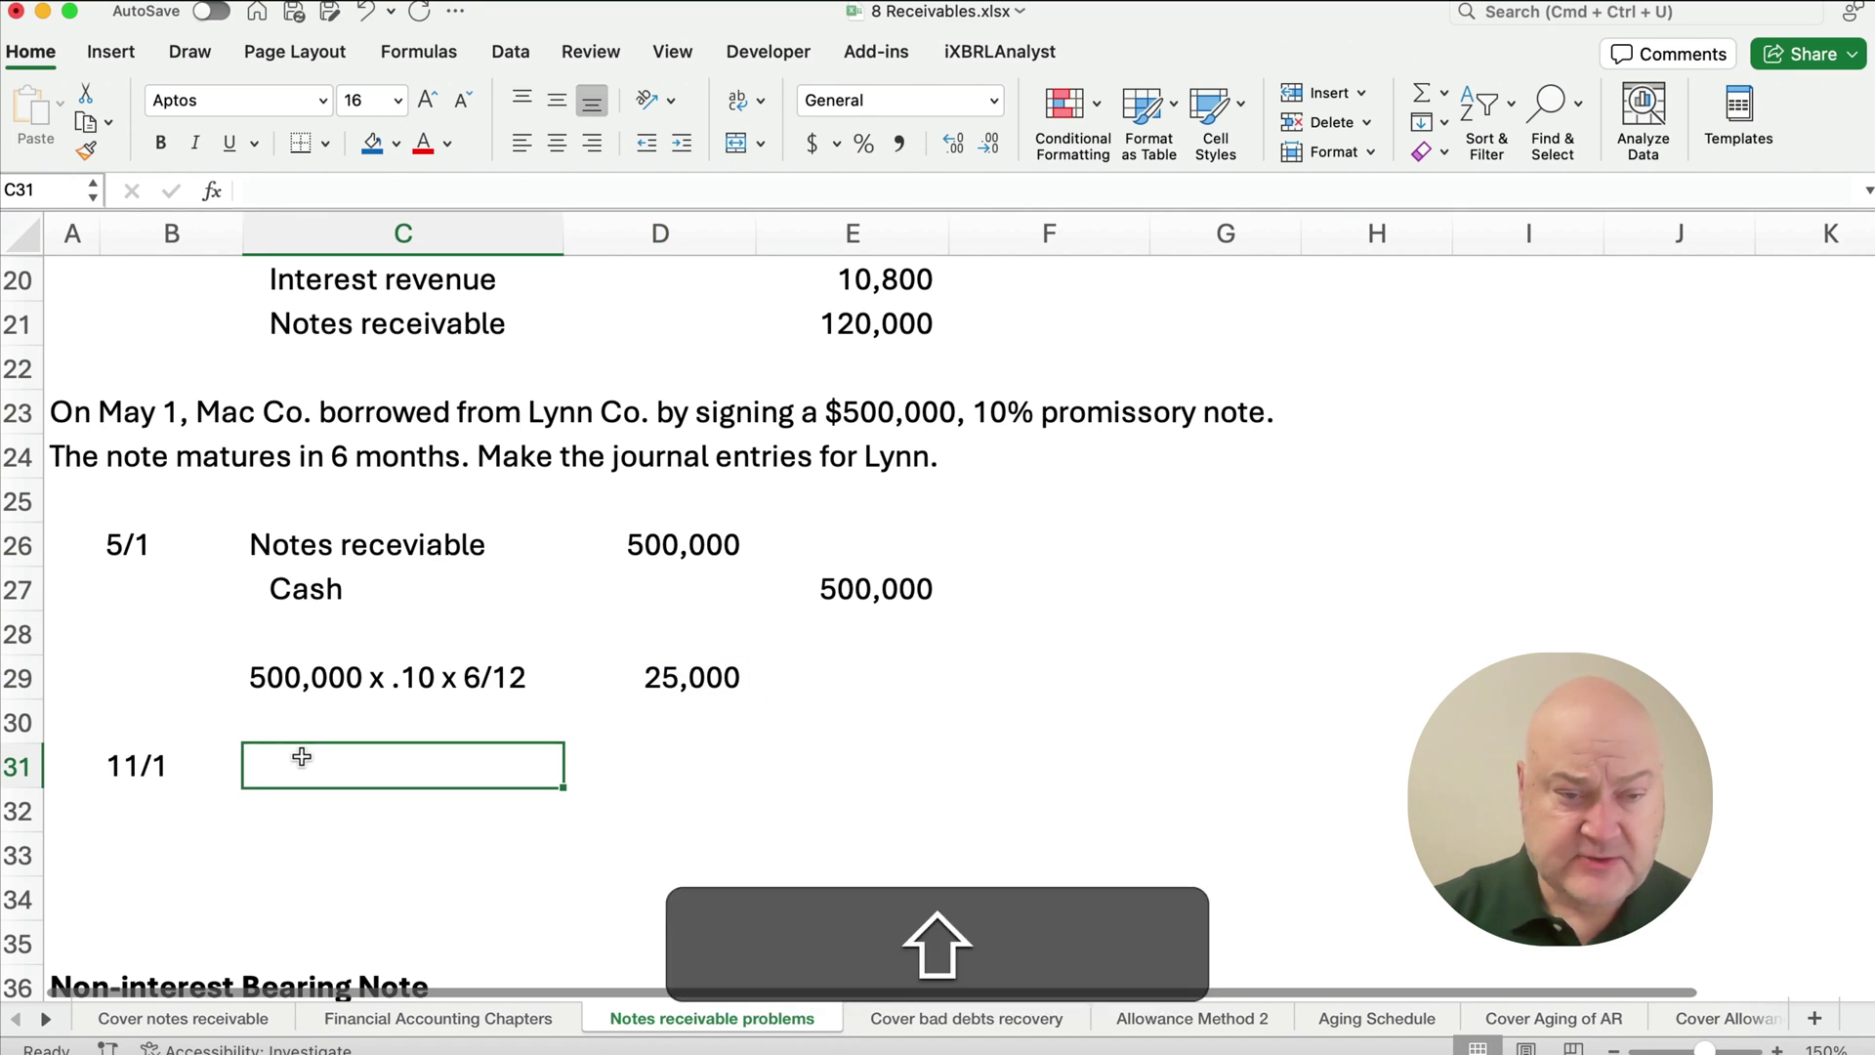
type("Cash")
key("Return")
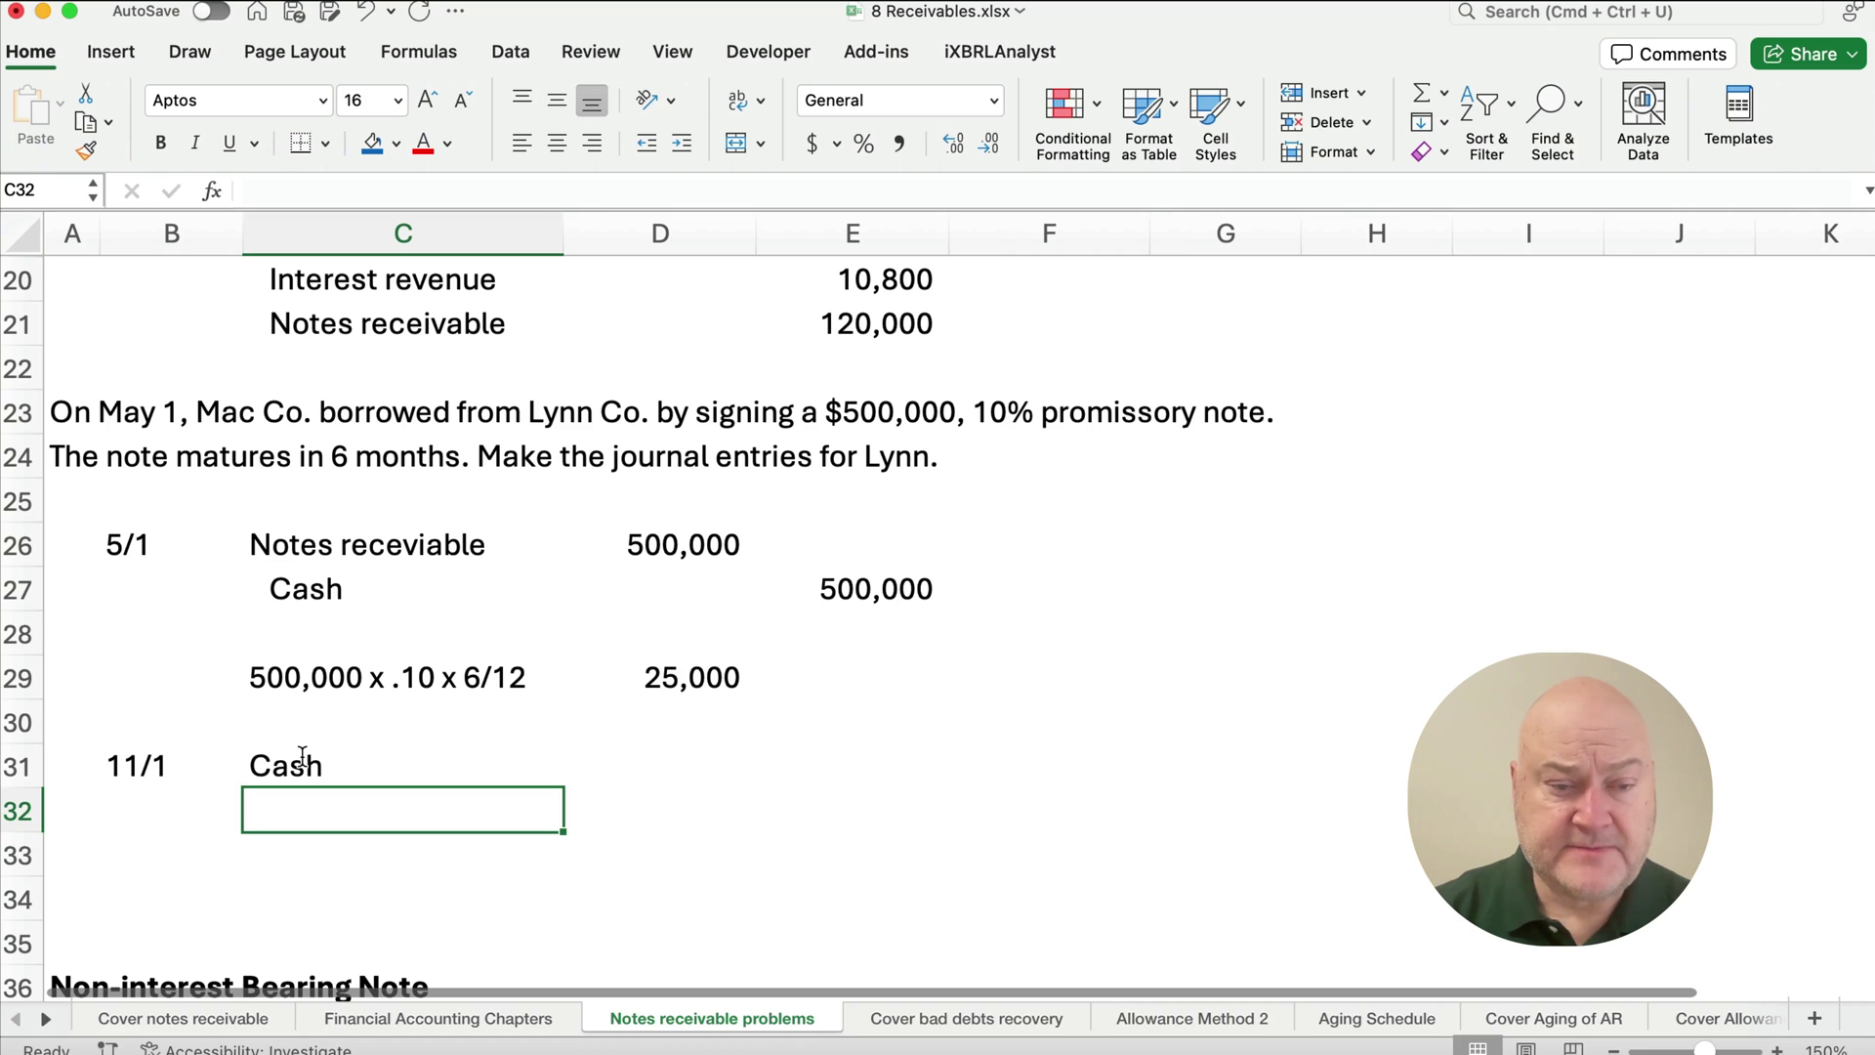
type("Inter")
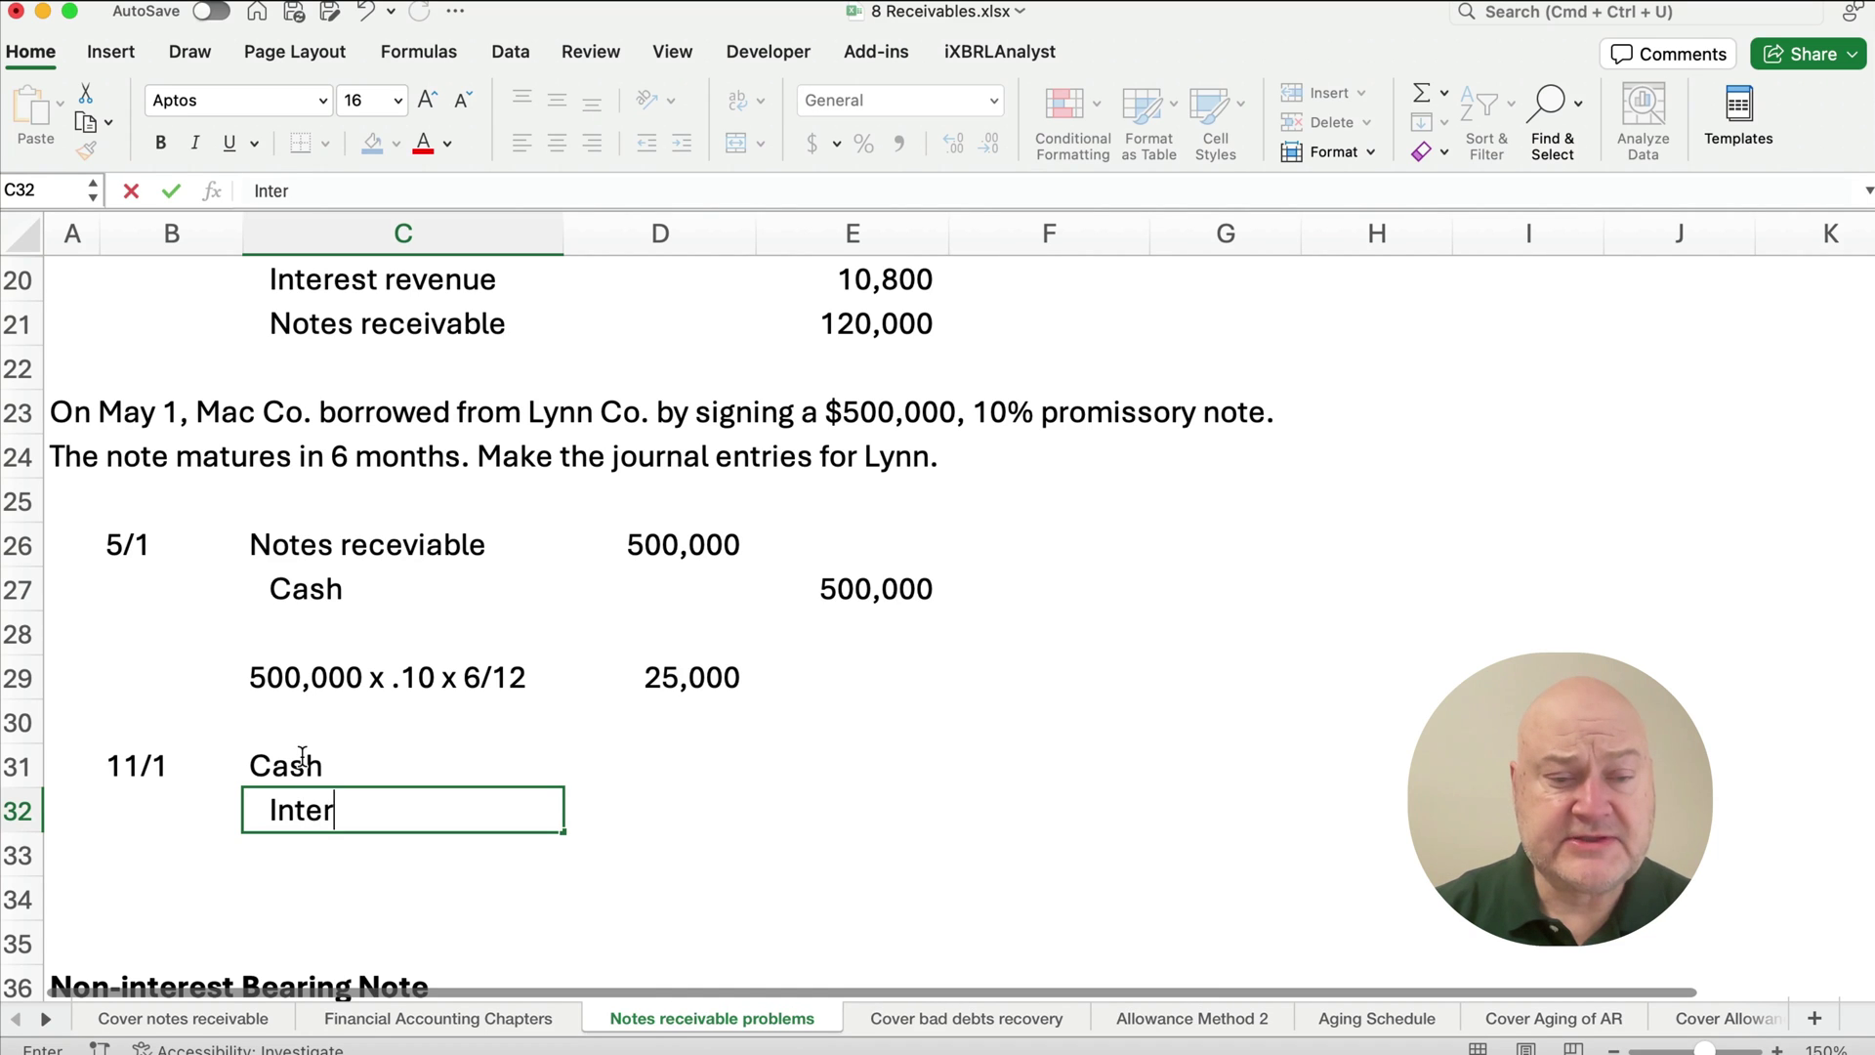
type("est reve")
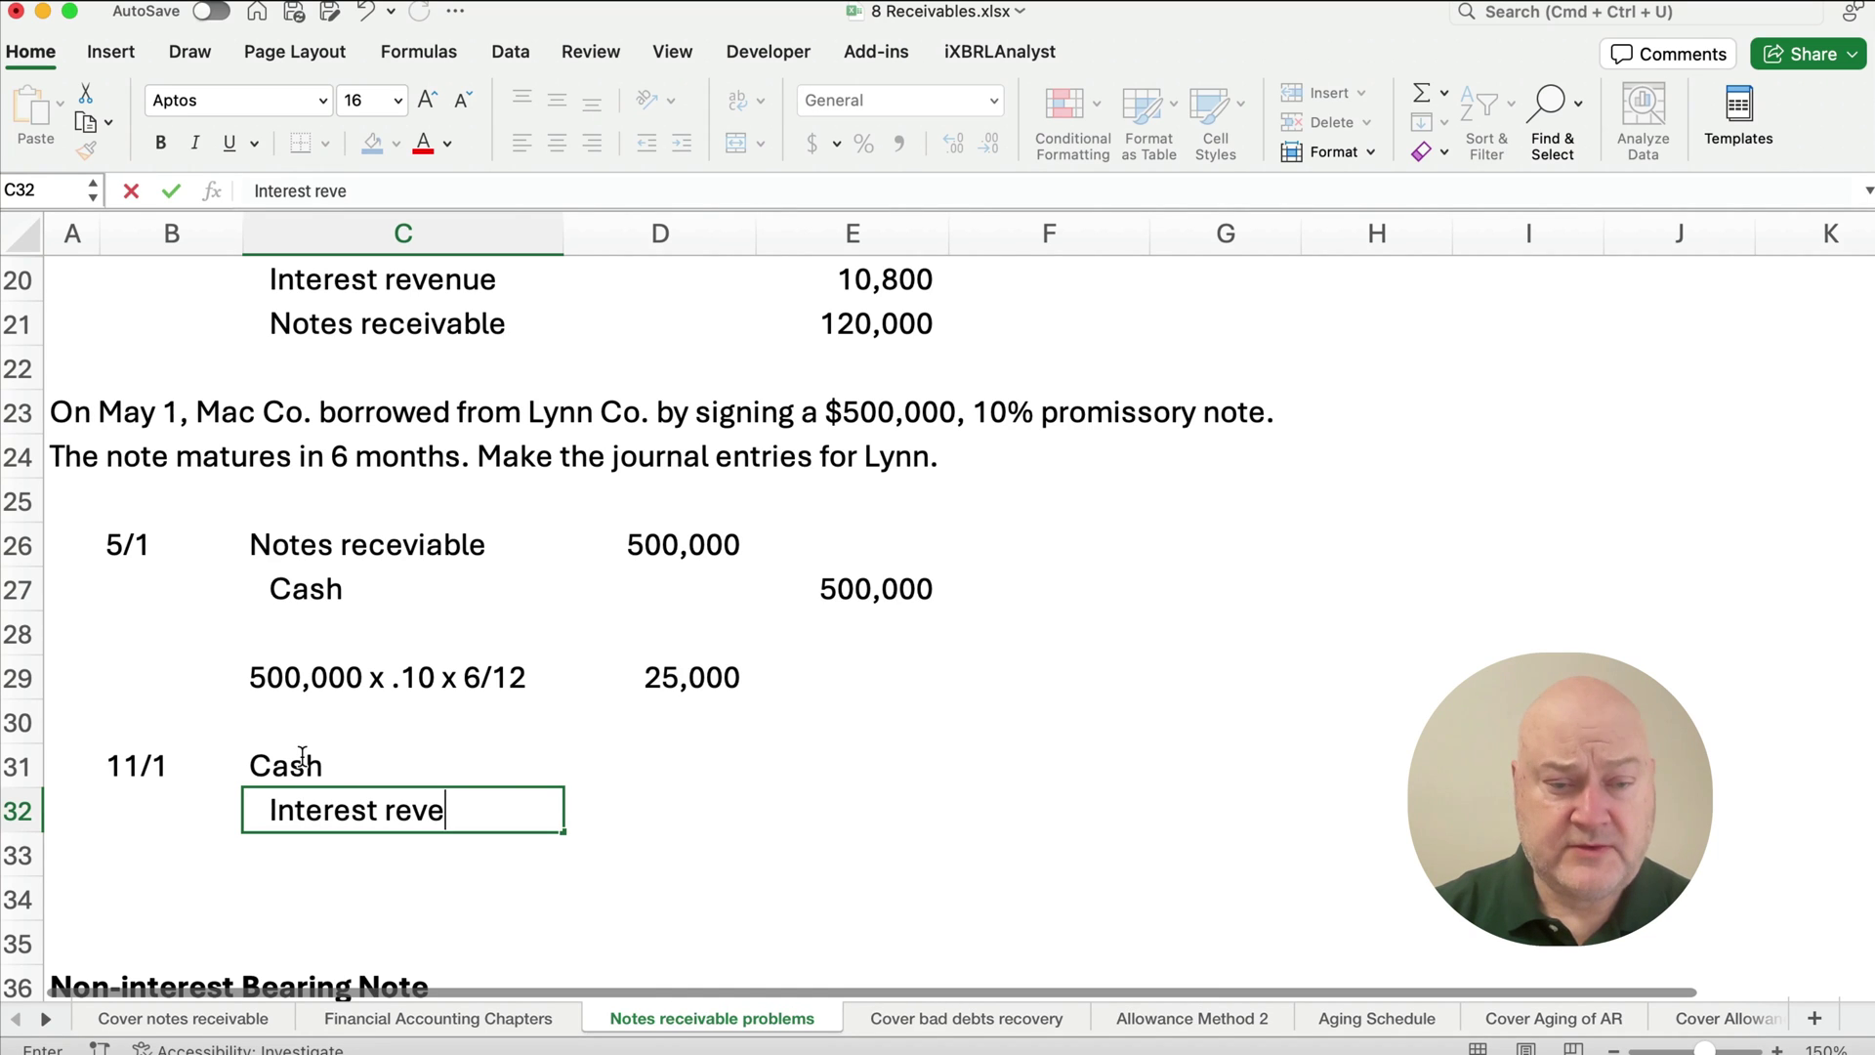
type("nue")
key("Return")
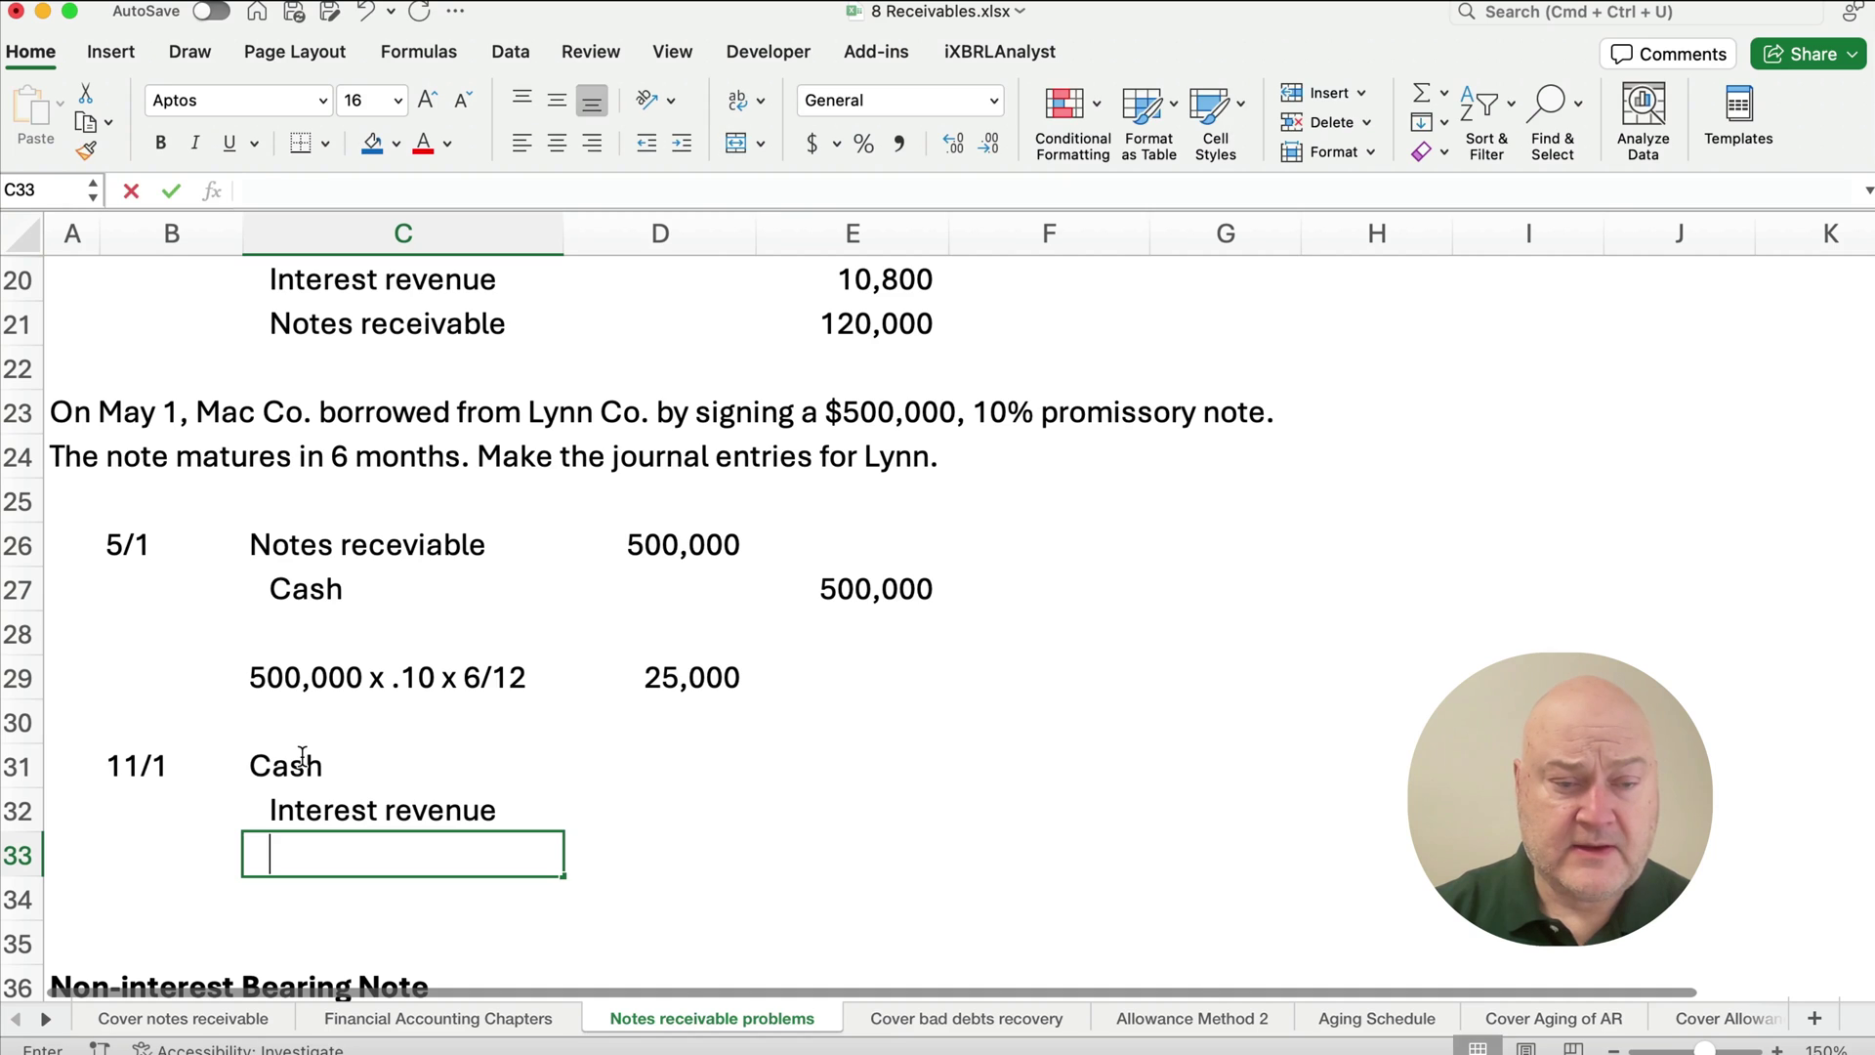
type("Notes rec")
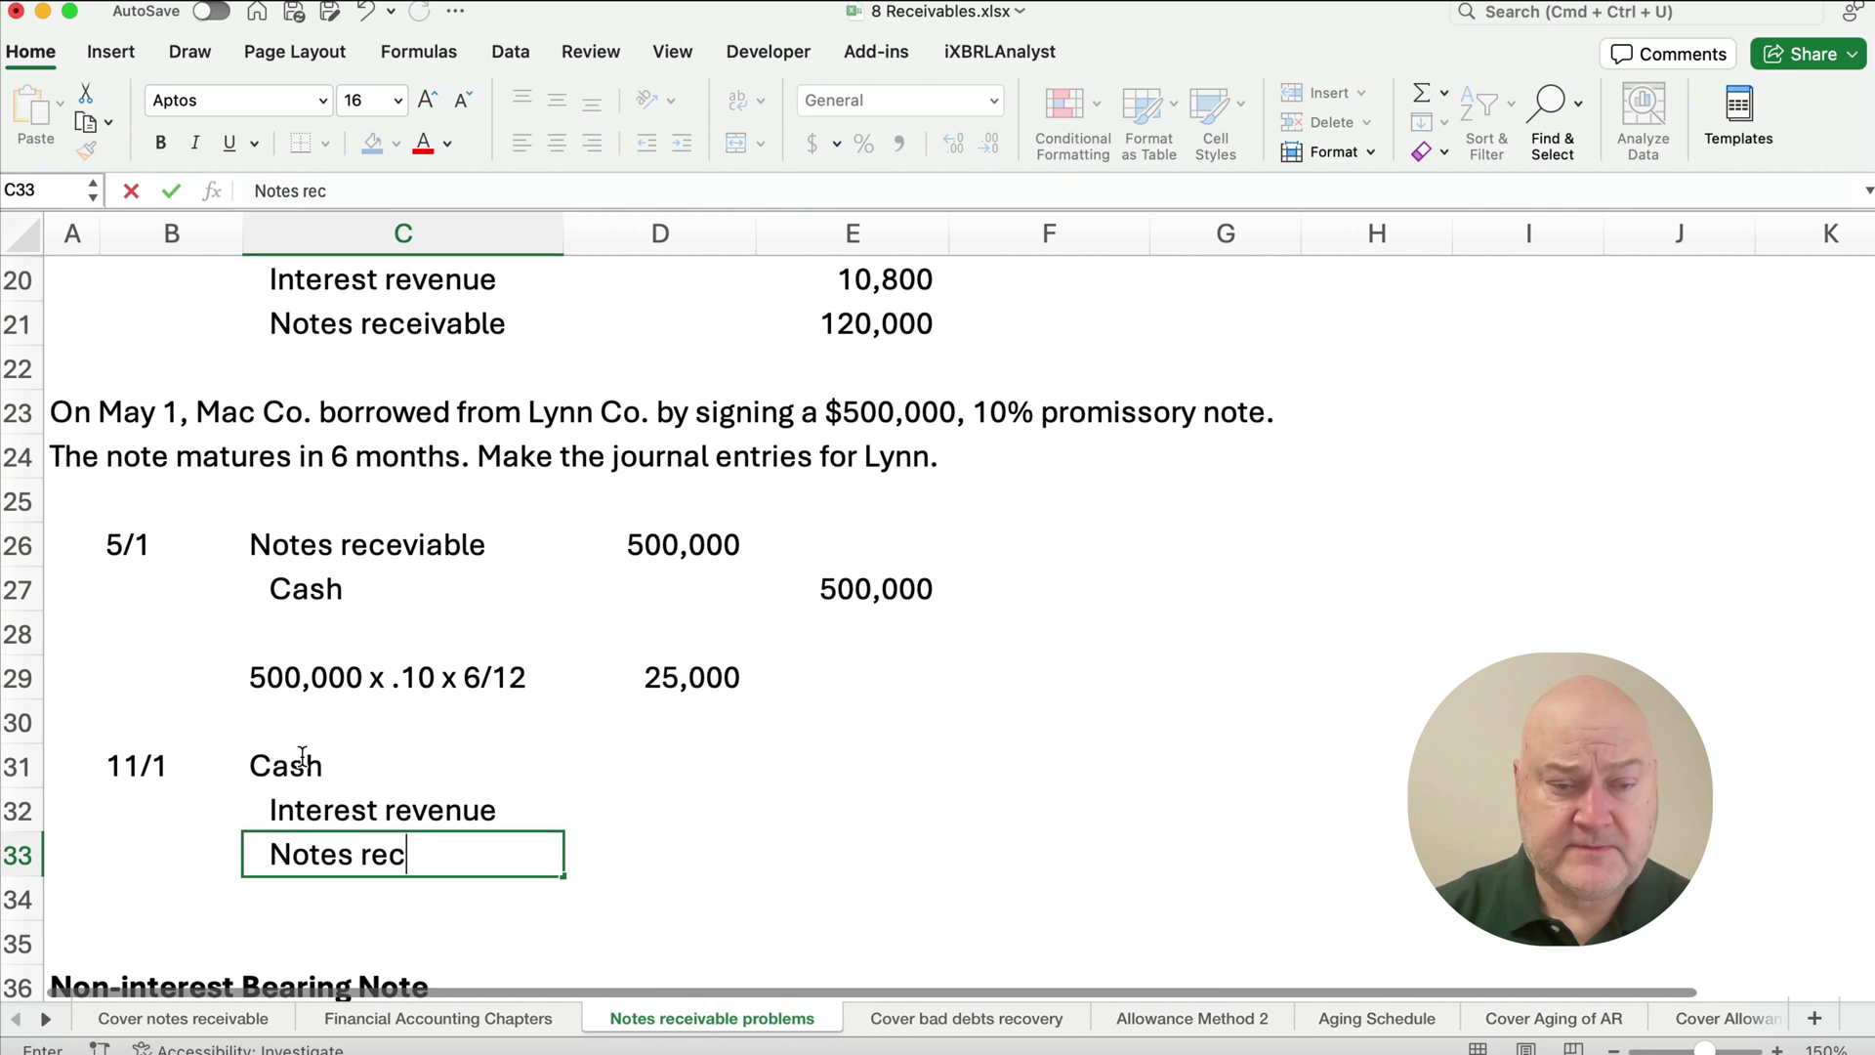
type("eivable")
key("Tab")
key("Tab")
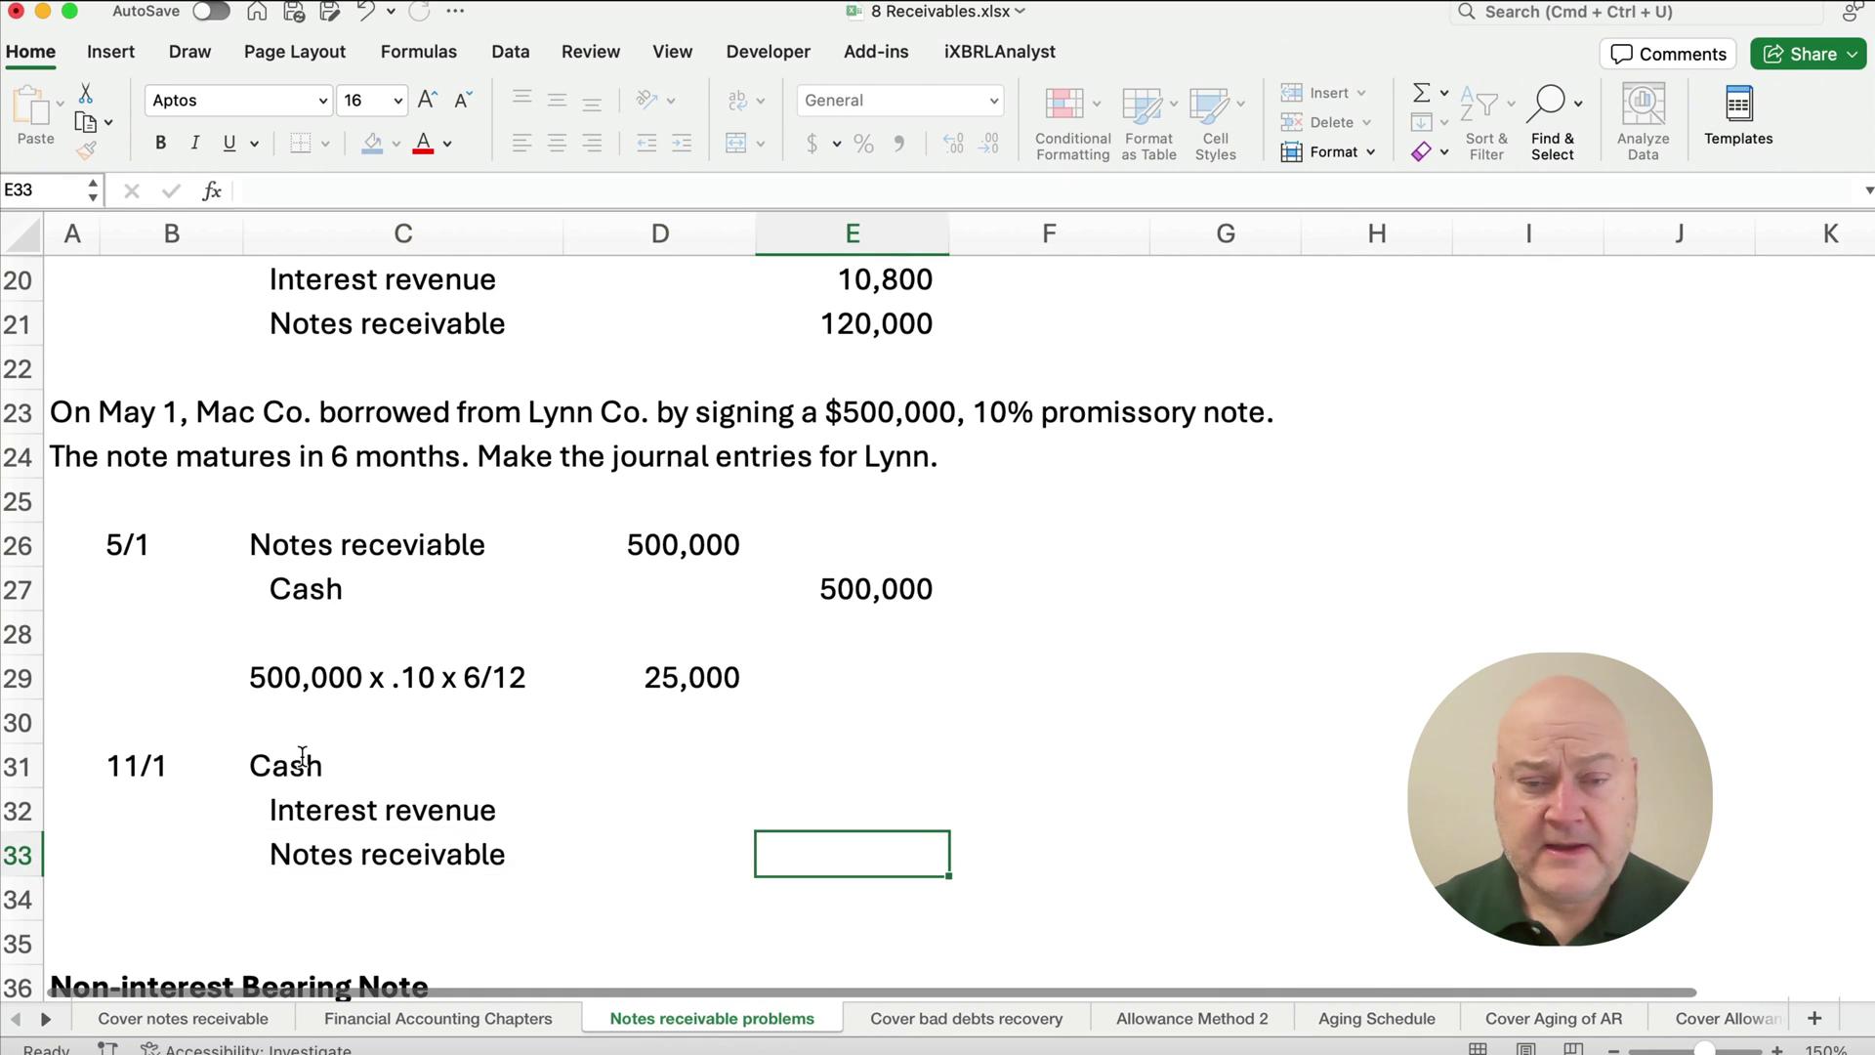
type("500000")
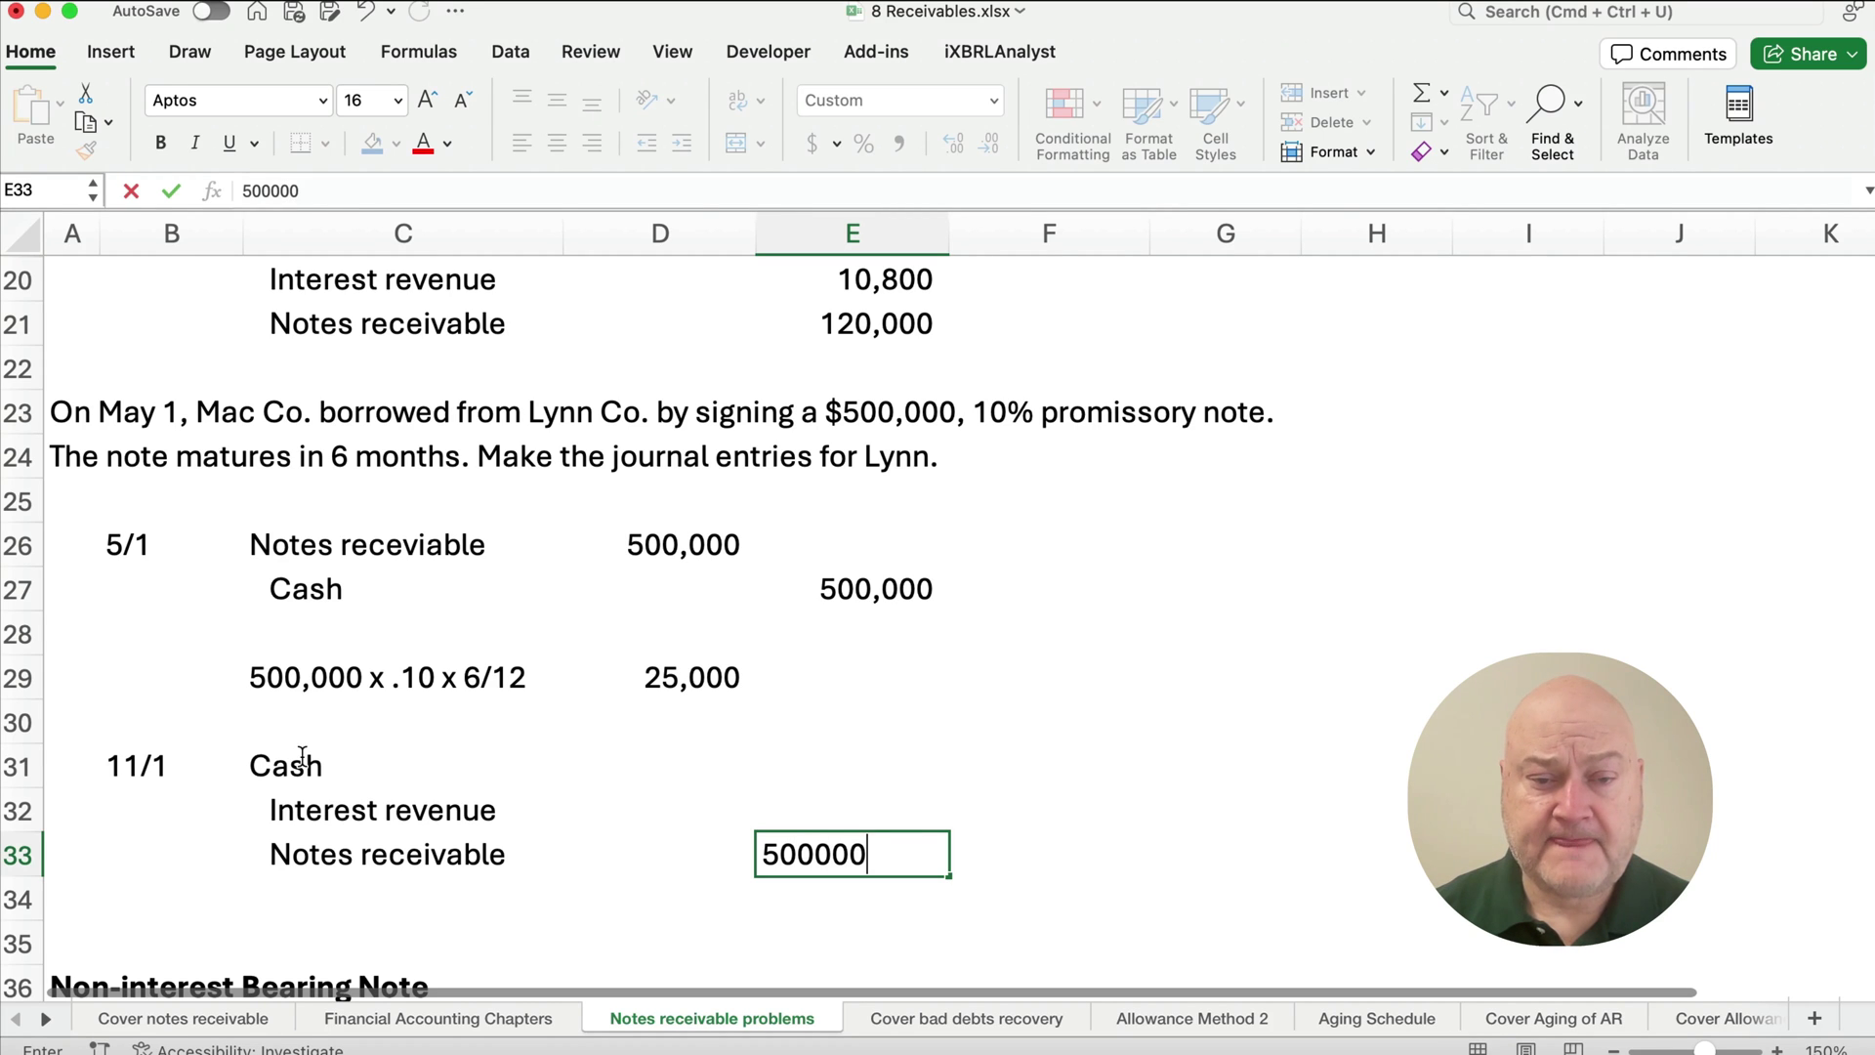
key("Up")
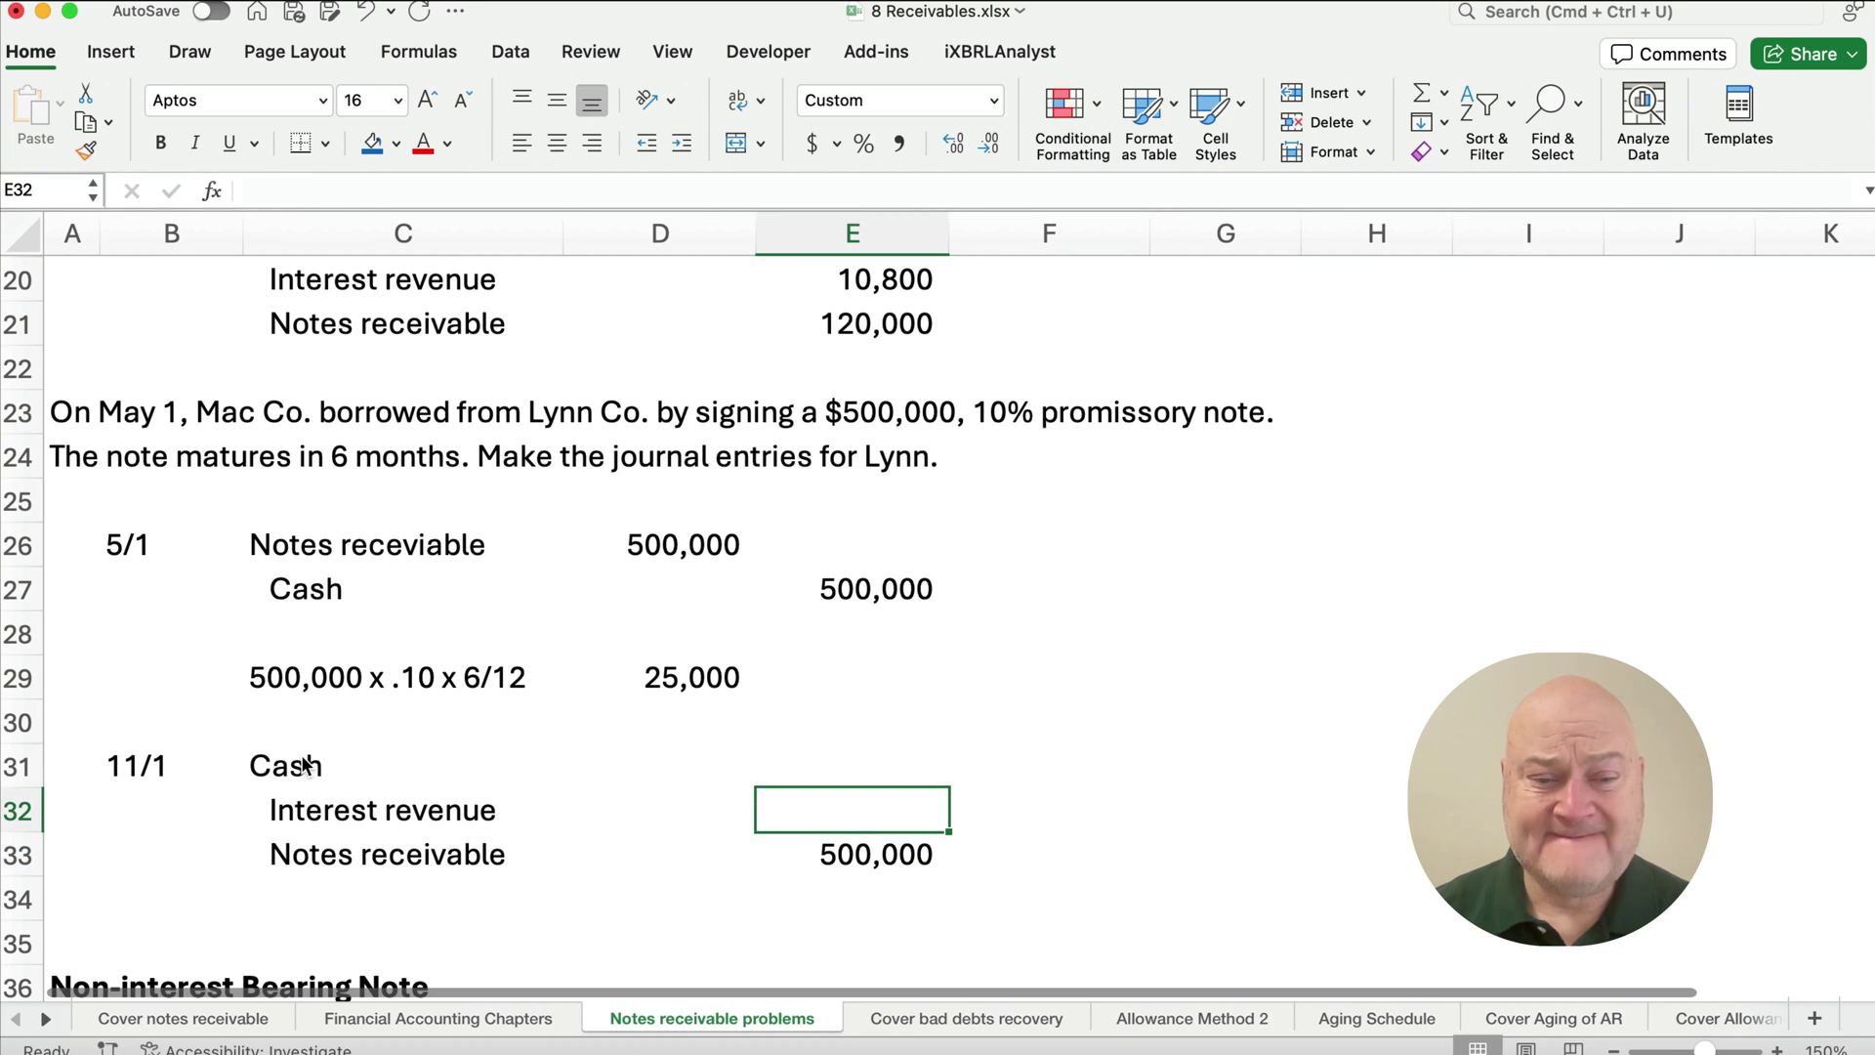
Link Interest revenue to the 25,000 in D29 and debit Cash =E32+E33 for 525,000.
type("=")
key("Up")
key("Up")
key("Up")
key("Left")
key("Return")
key("Up")
key("Up")
key("Left")
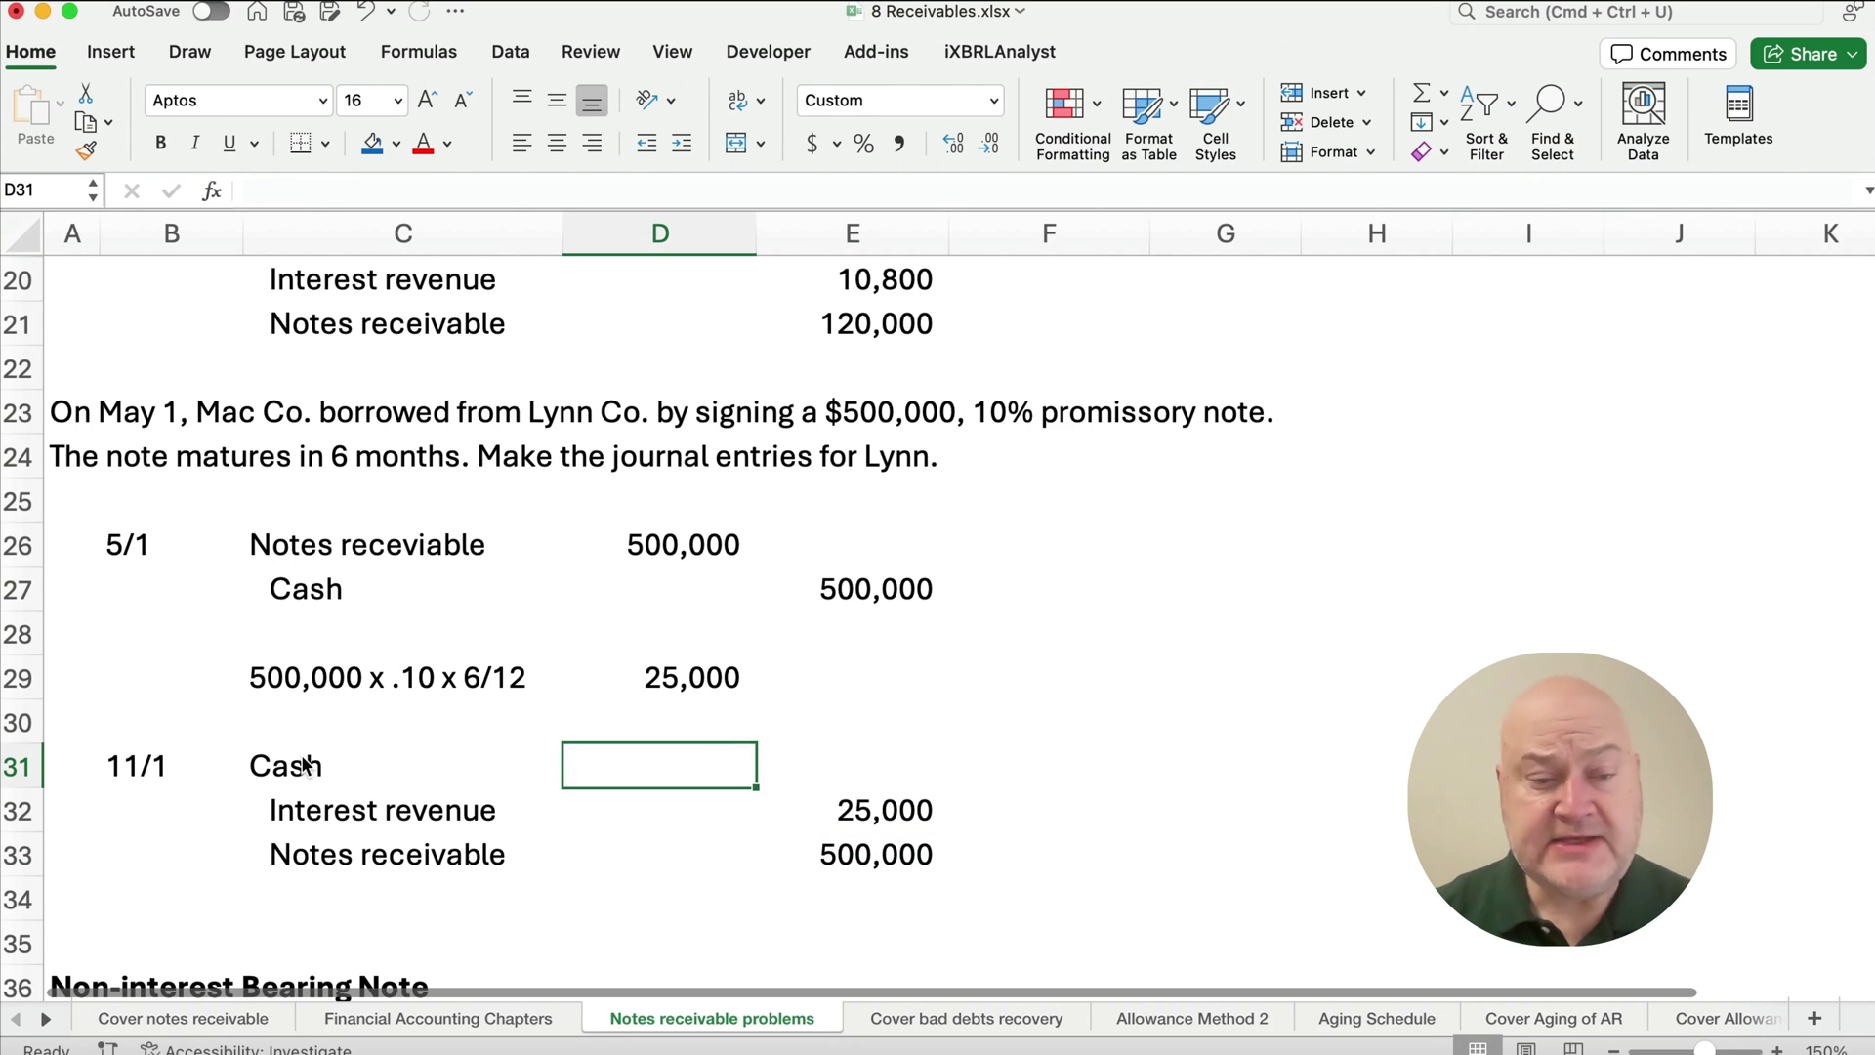
type("=")
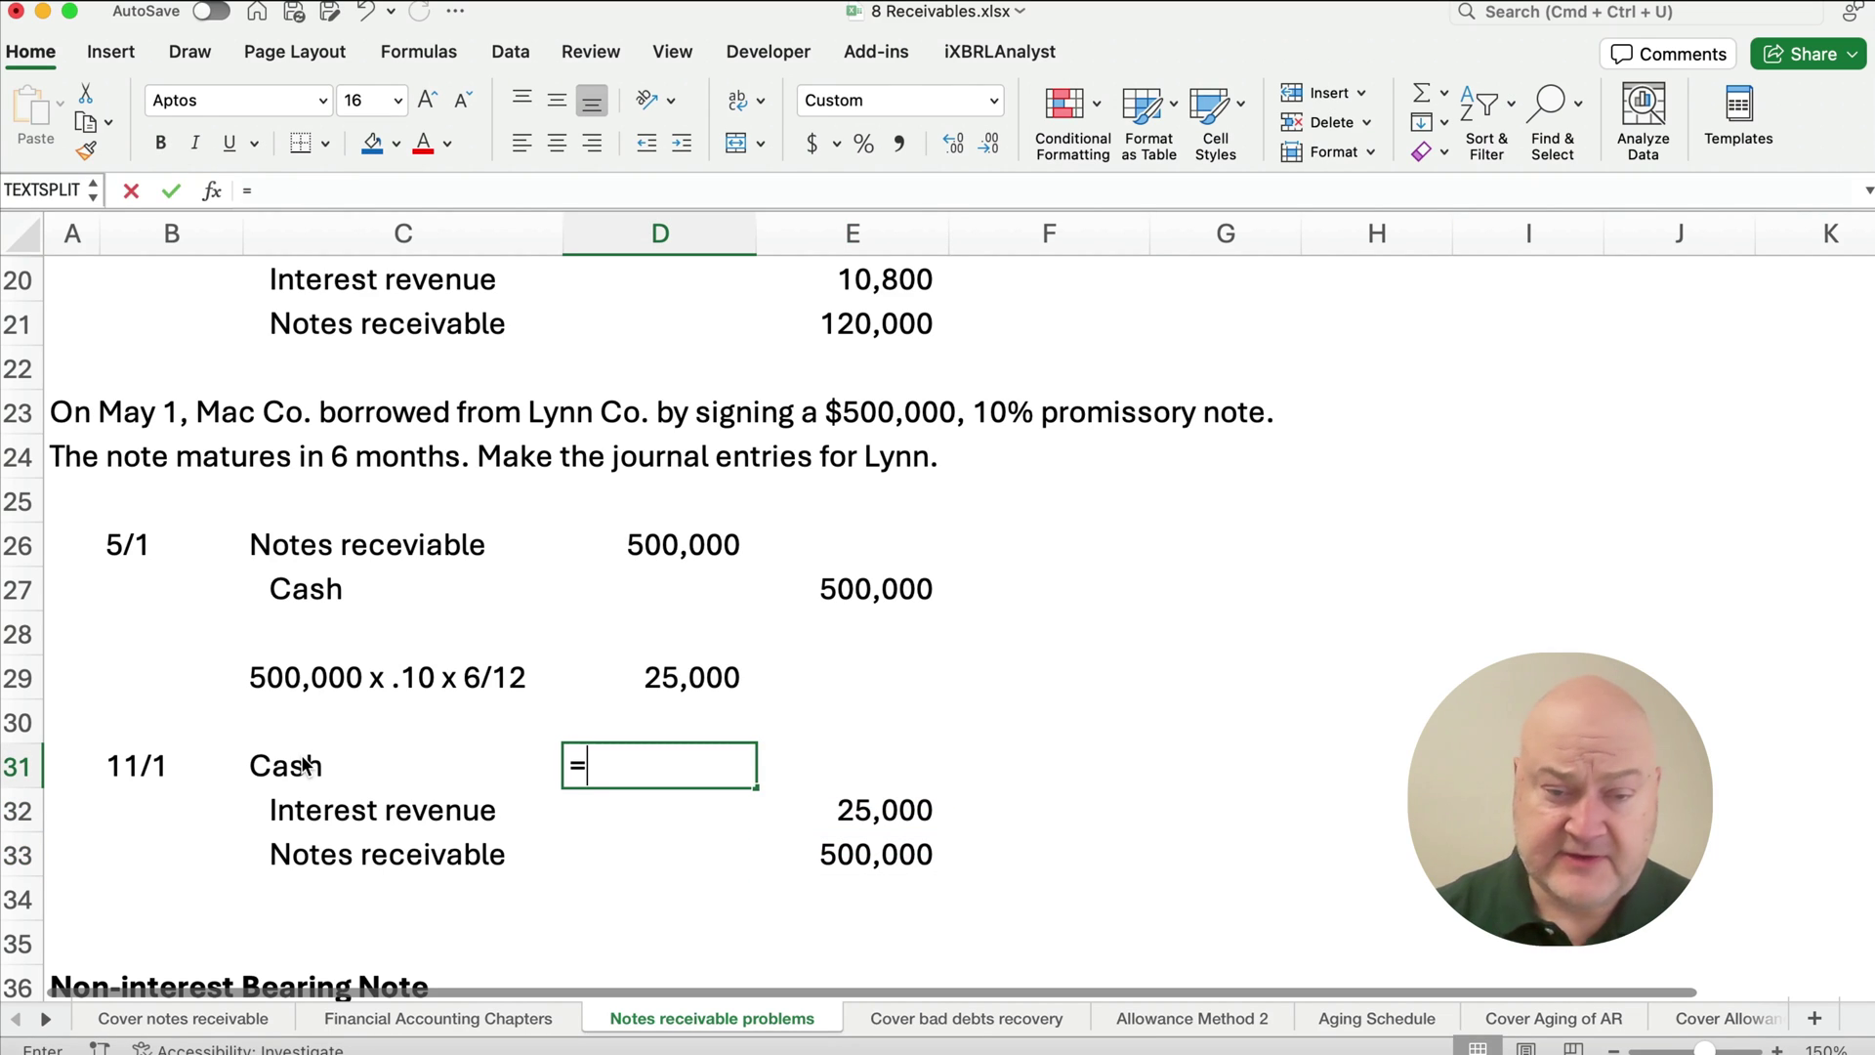
left_click(847, 809)
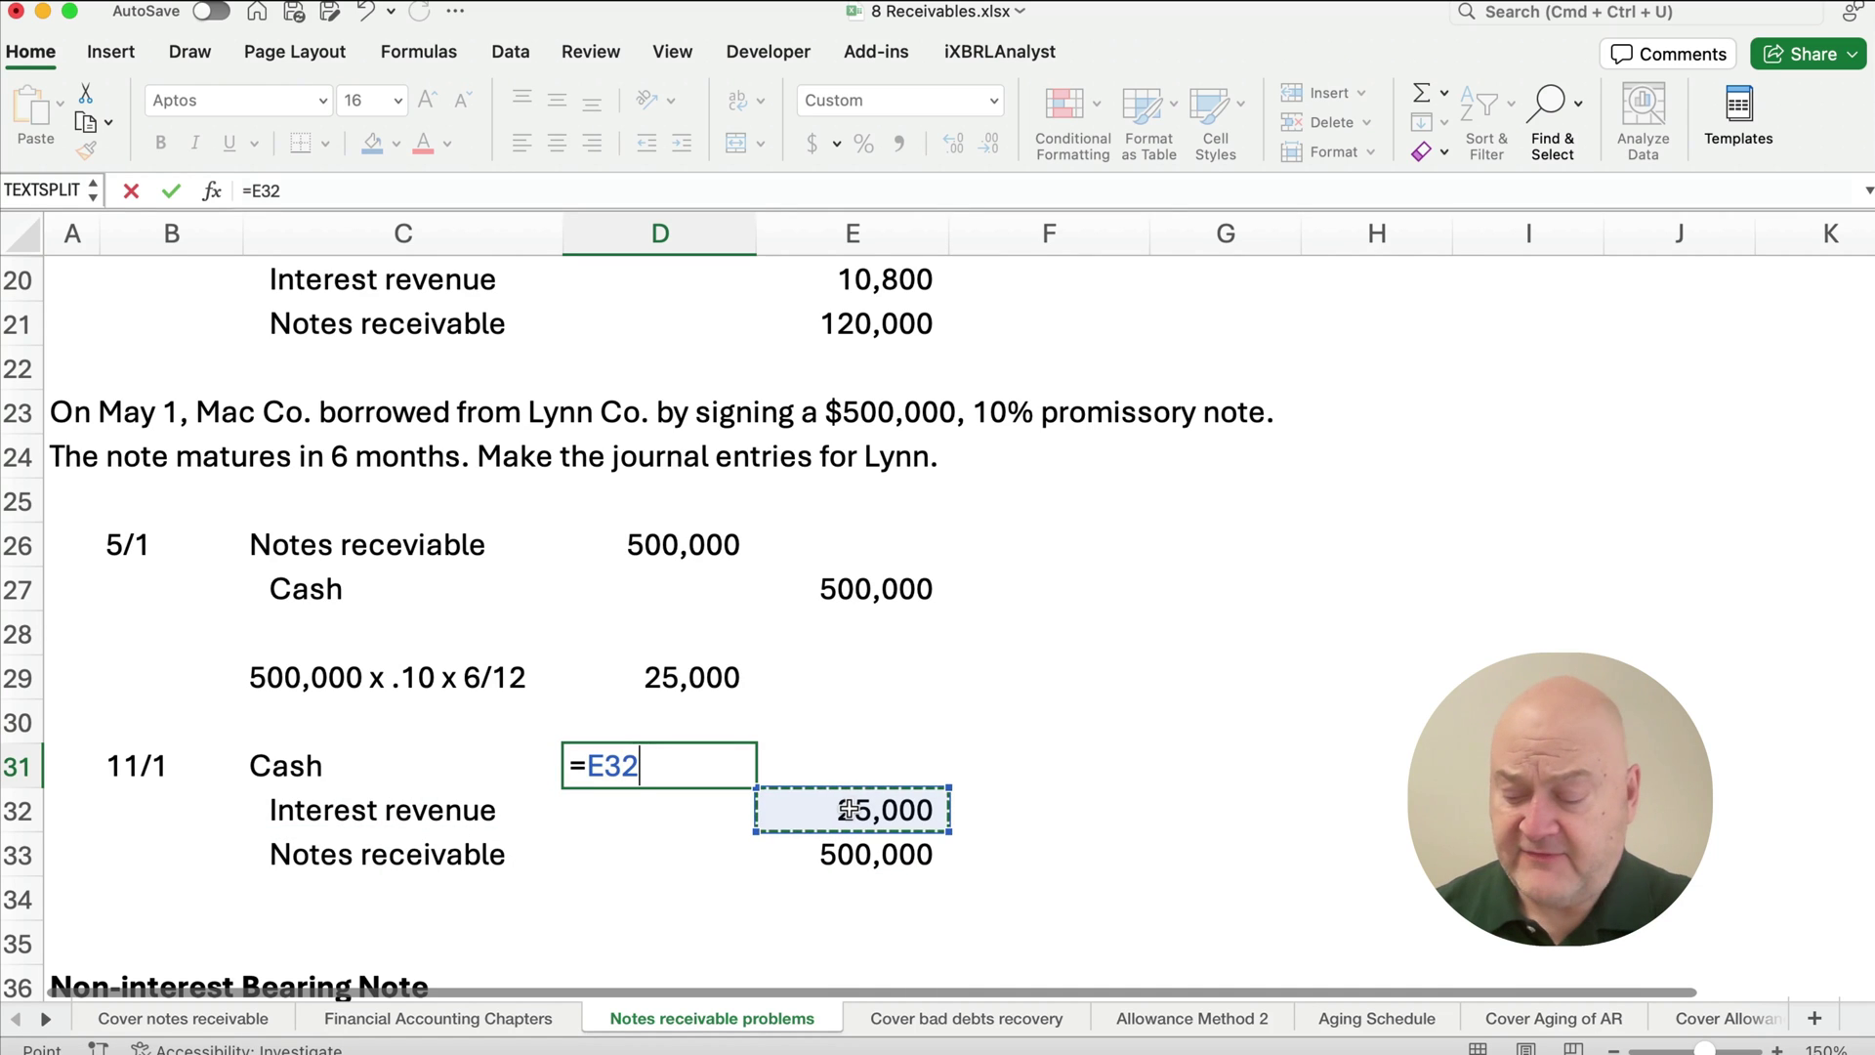
type("+")
left_click(880, 858)
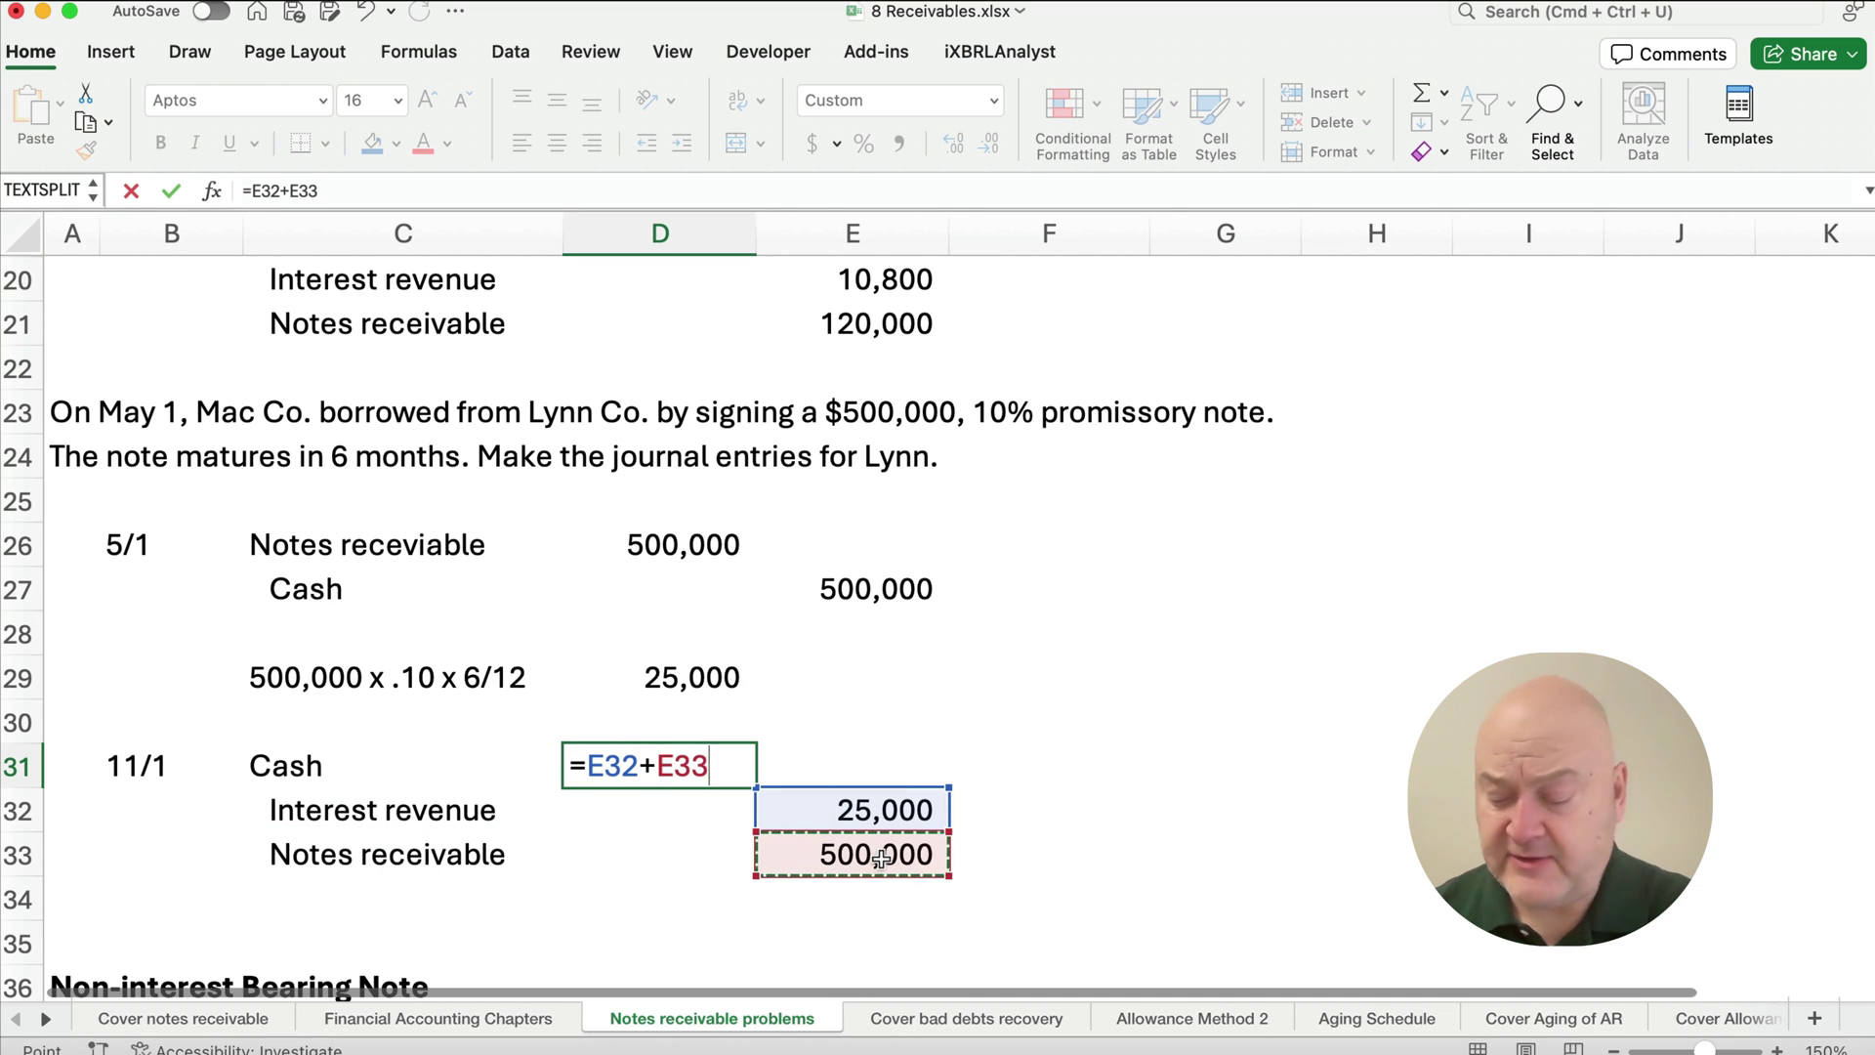
key("Return")
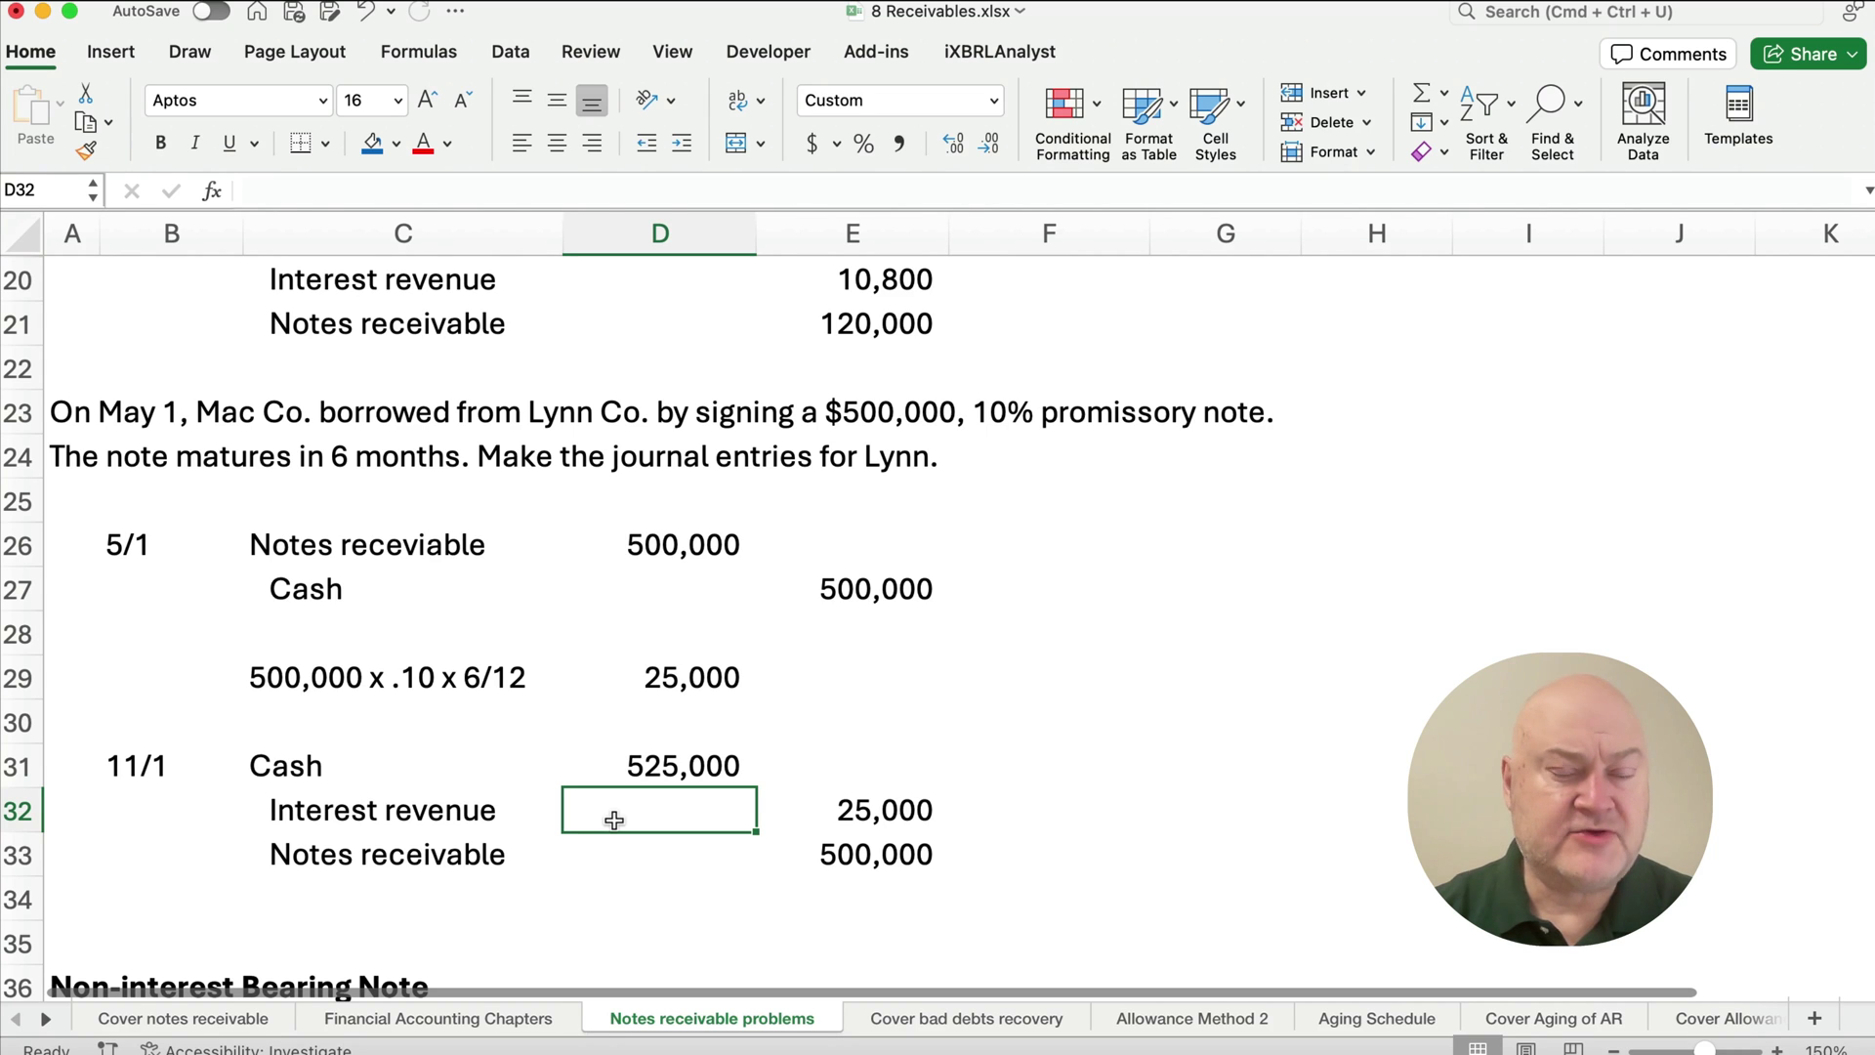
Scroll to the $400,000 8% discounted note problem, select its text, and pick D41 beside I = PRT.
scroll(523, 765, "down", 10)
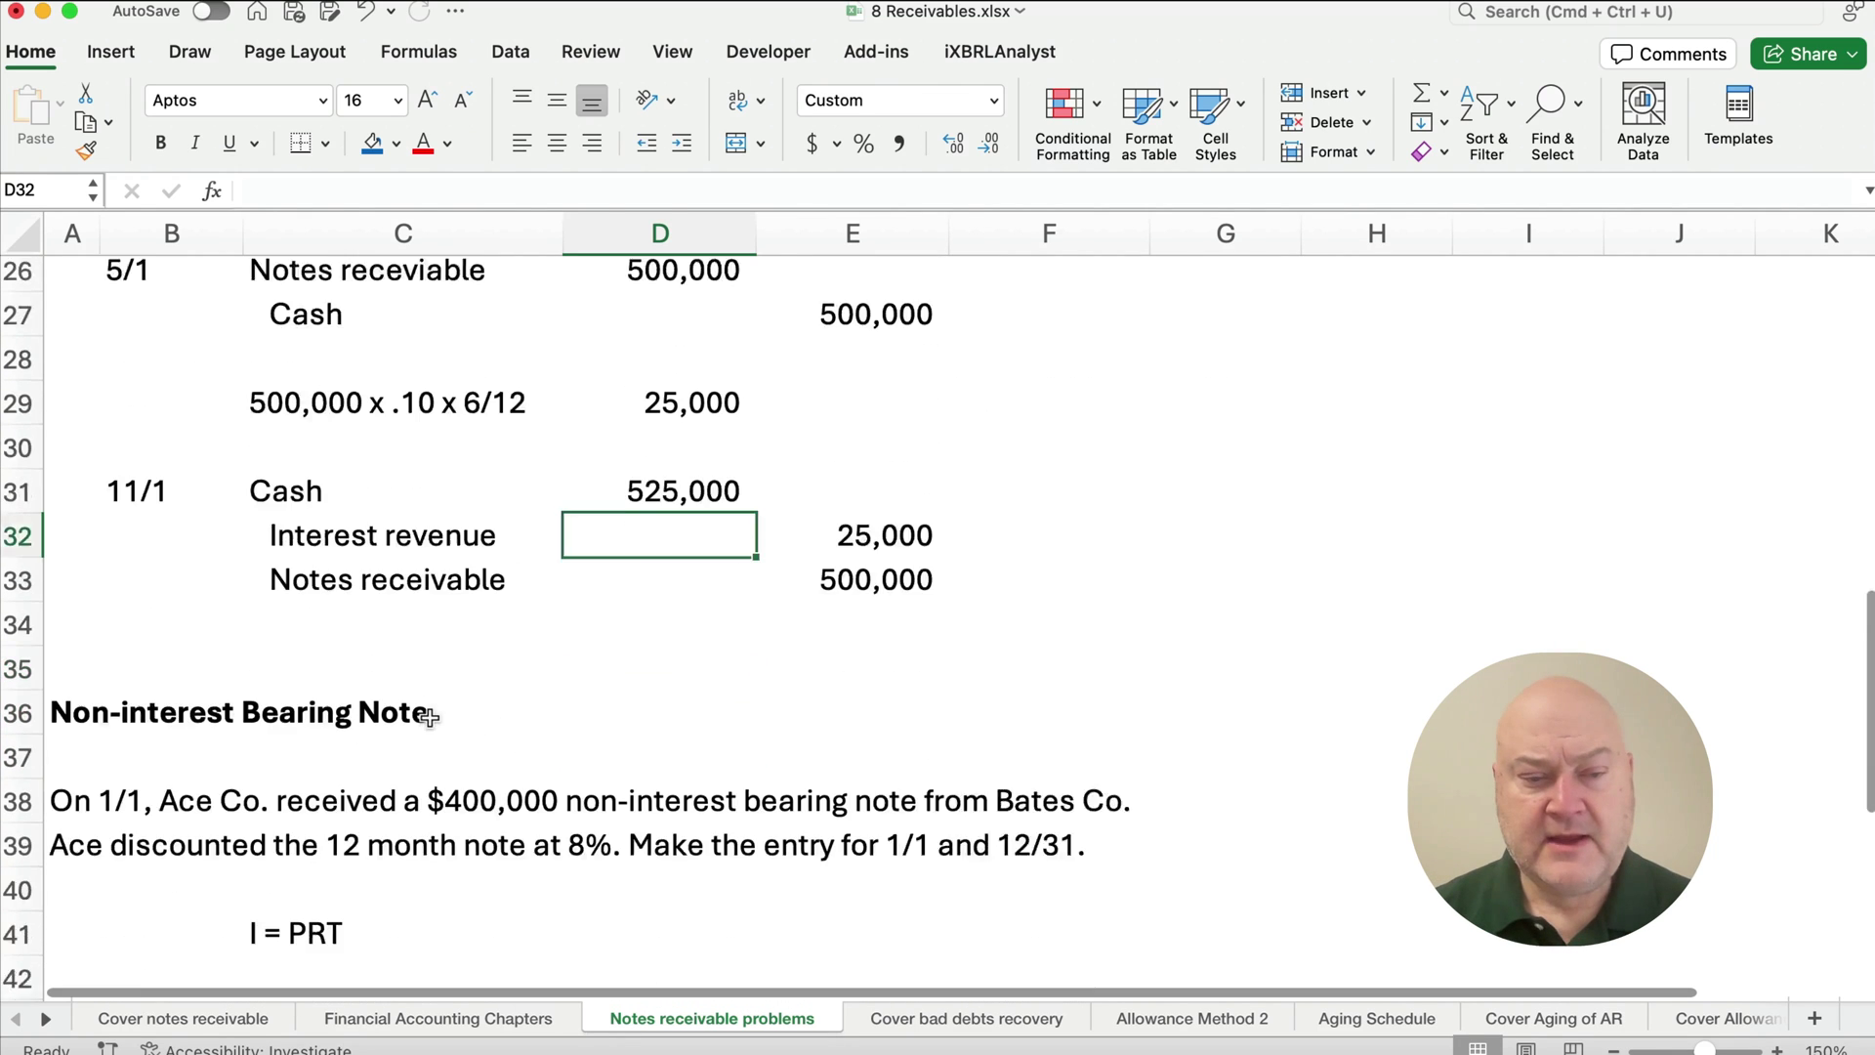
scroll(430, 718, "down", 6)
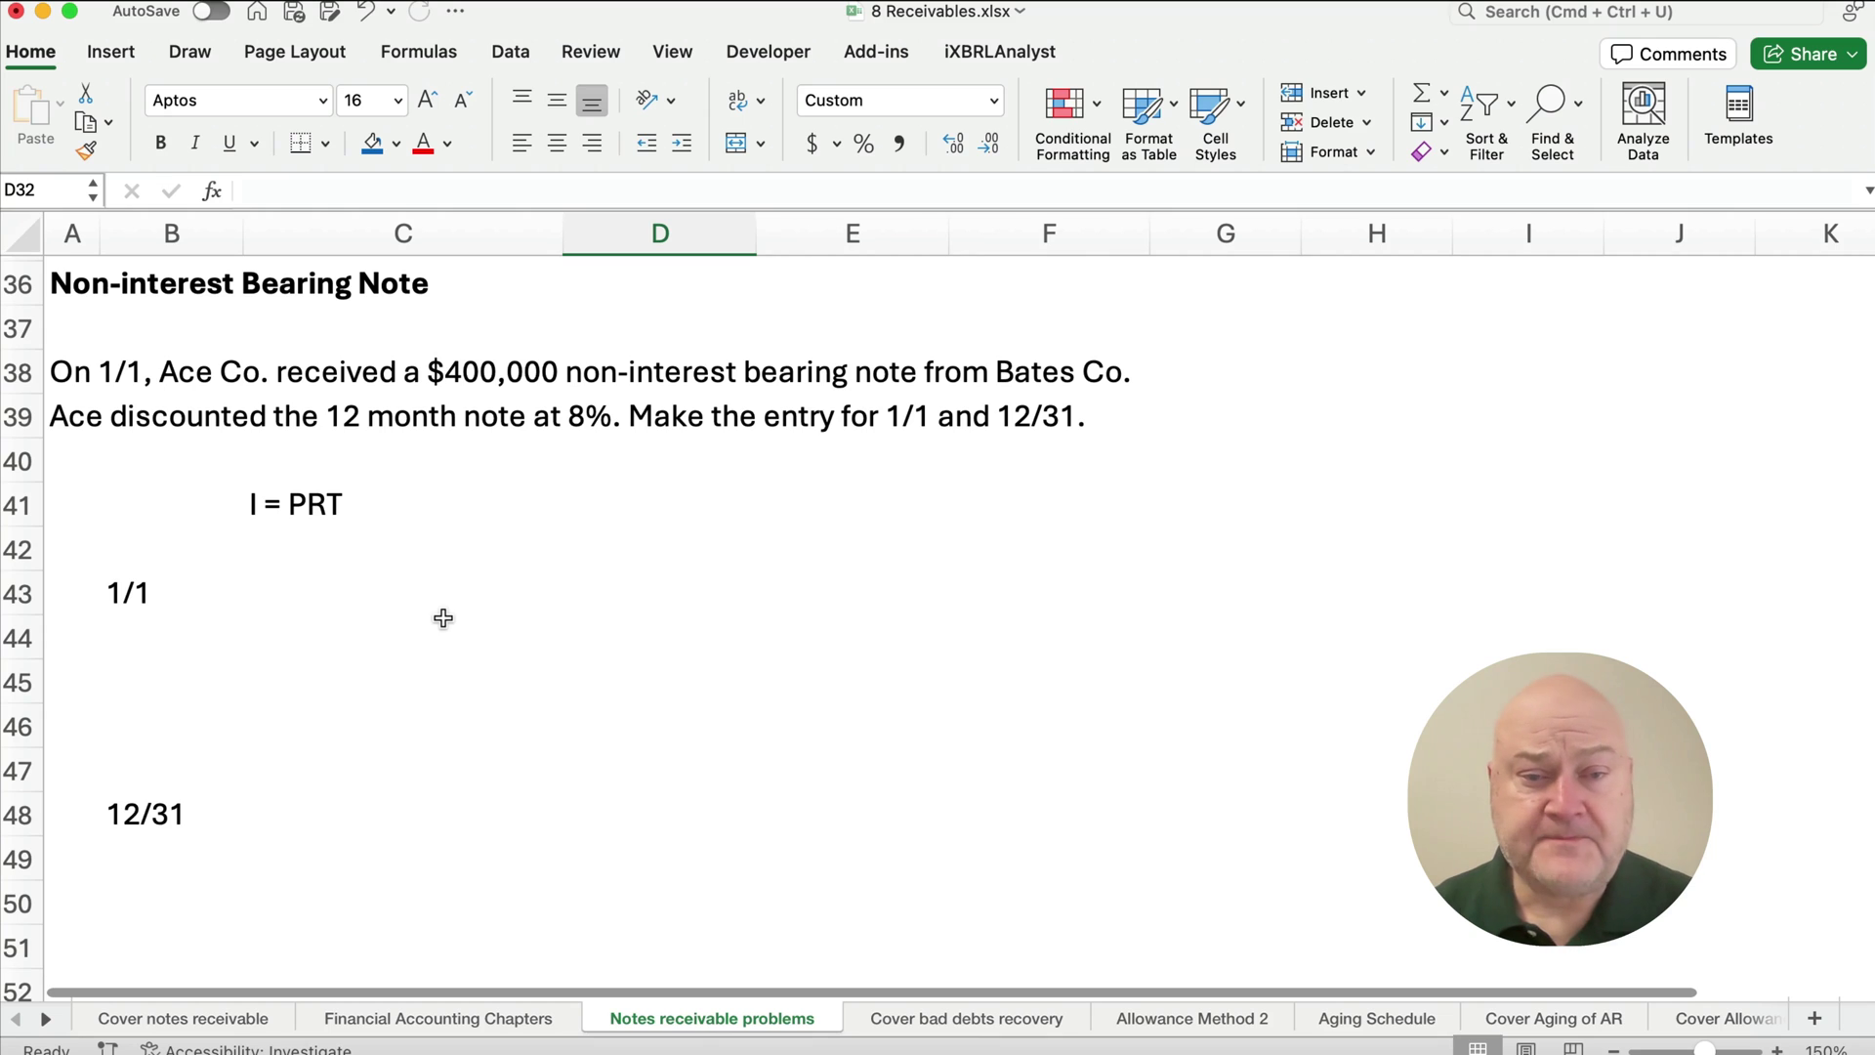
left_click_drag(174, 372, 1094, 415)
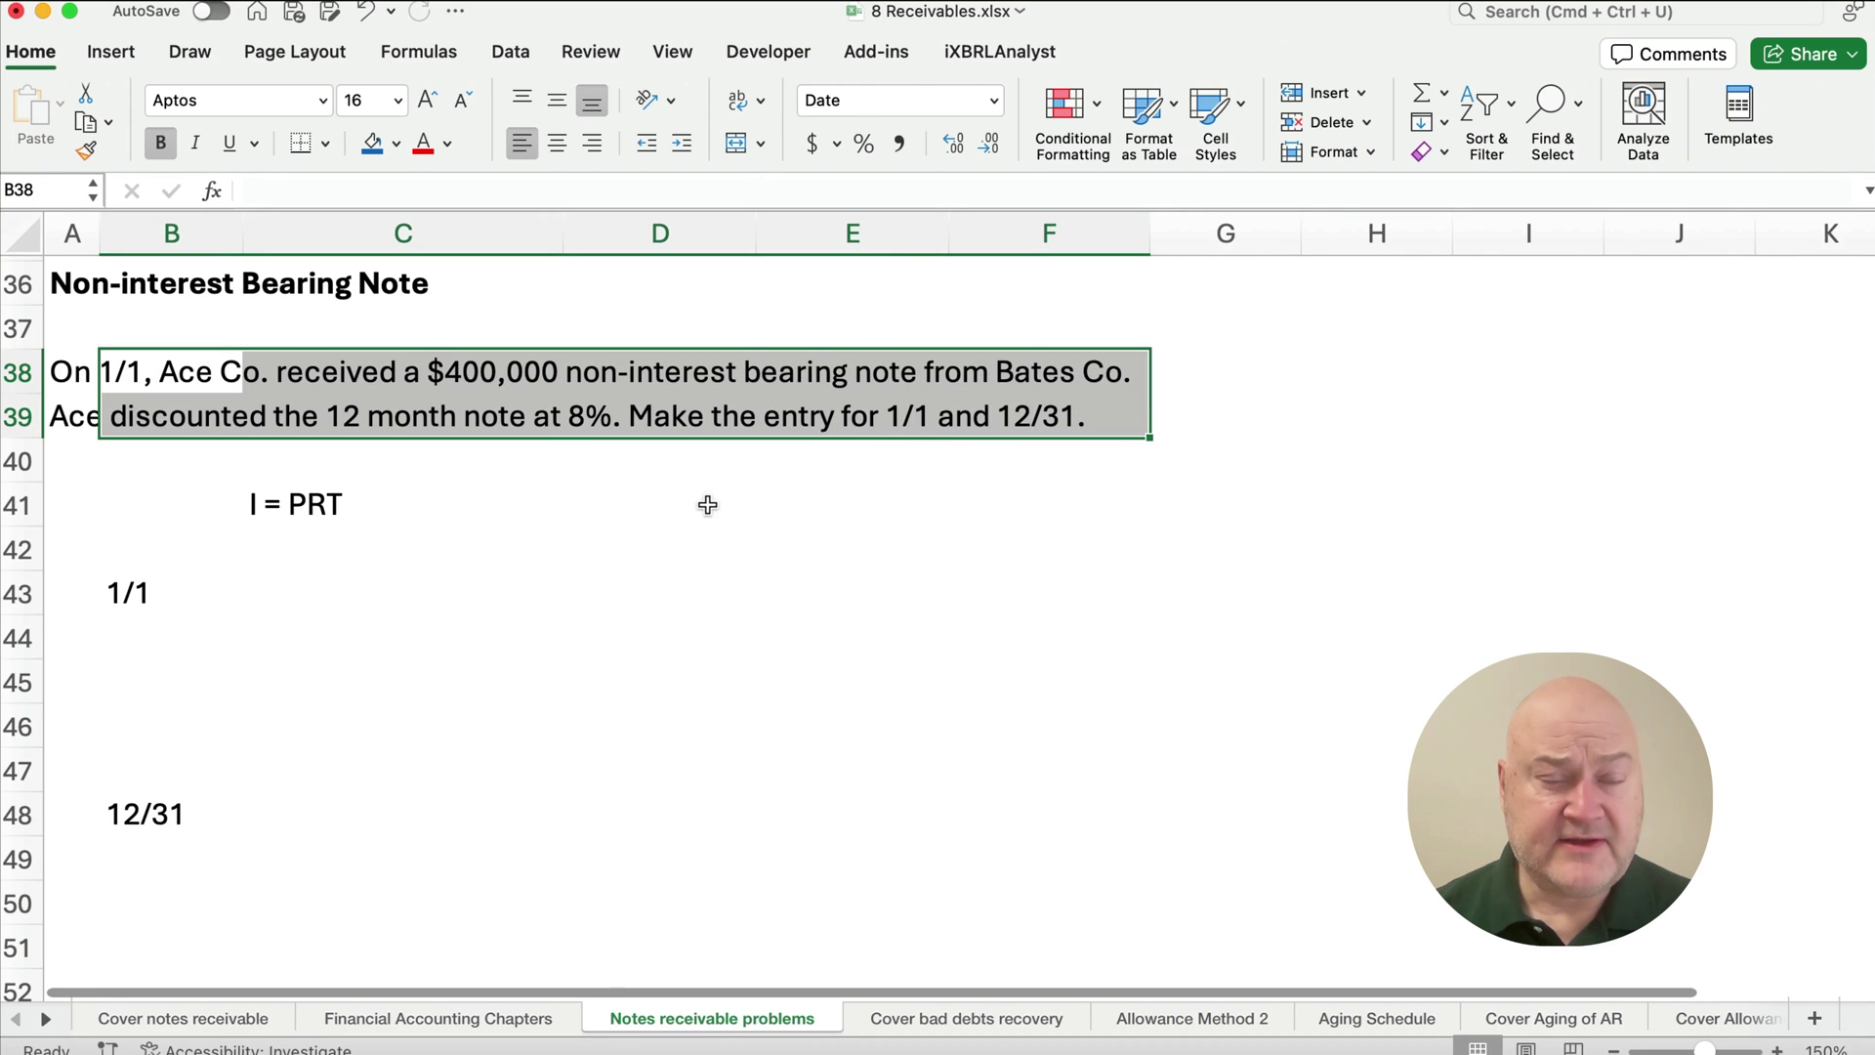
left_click(496, 499)
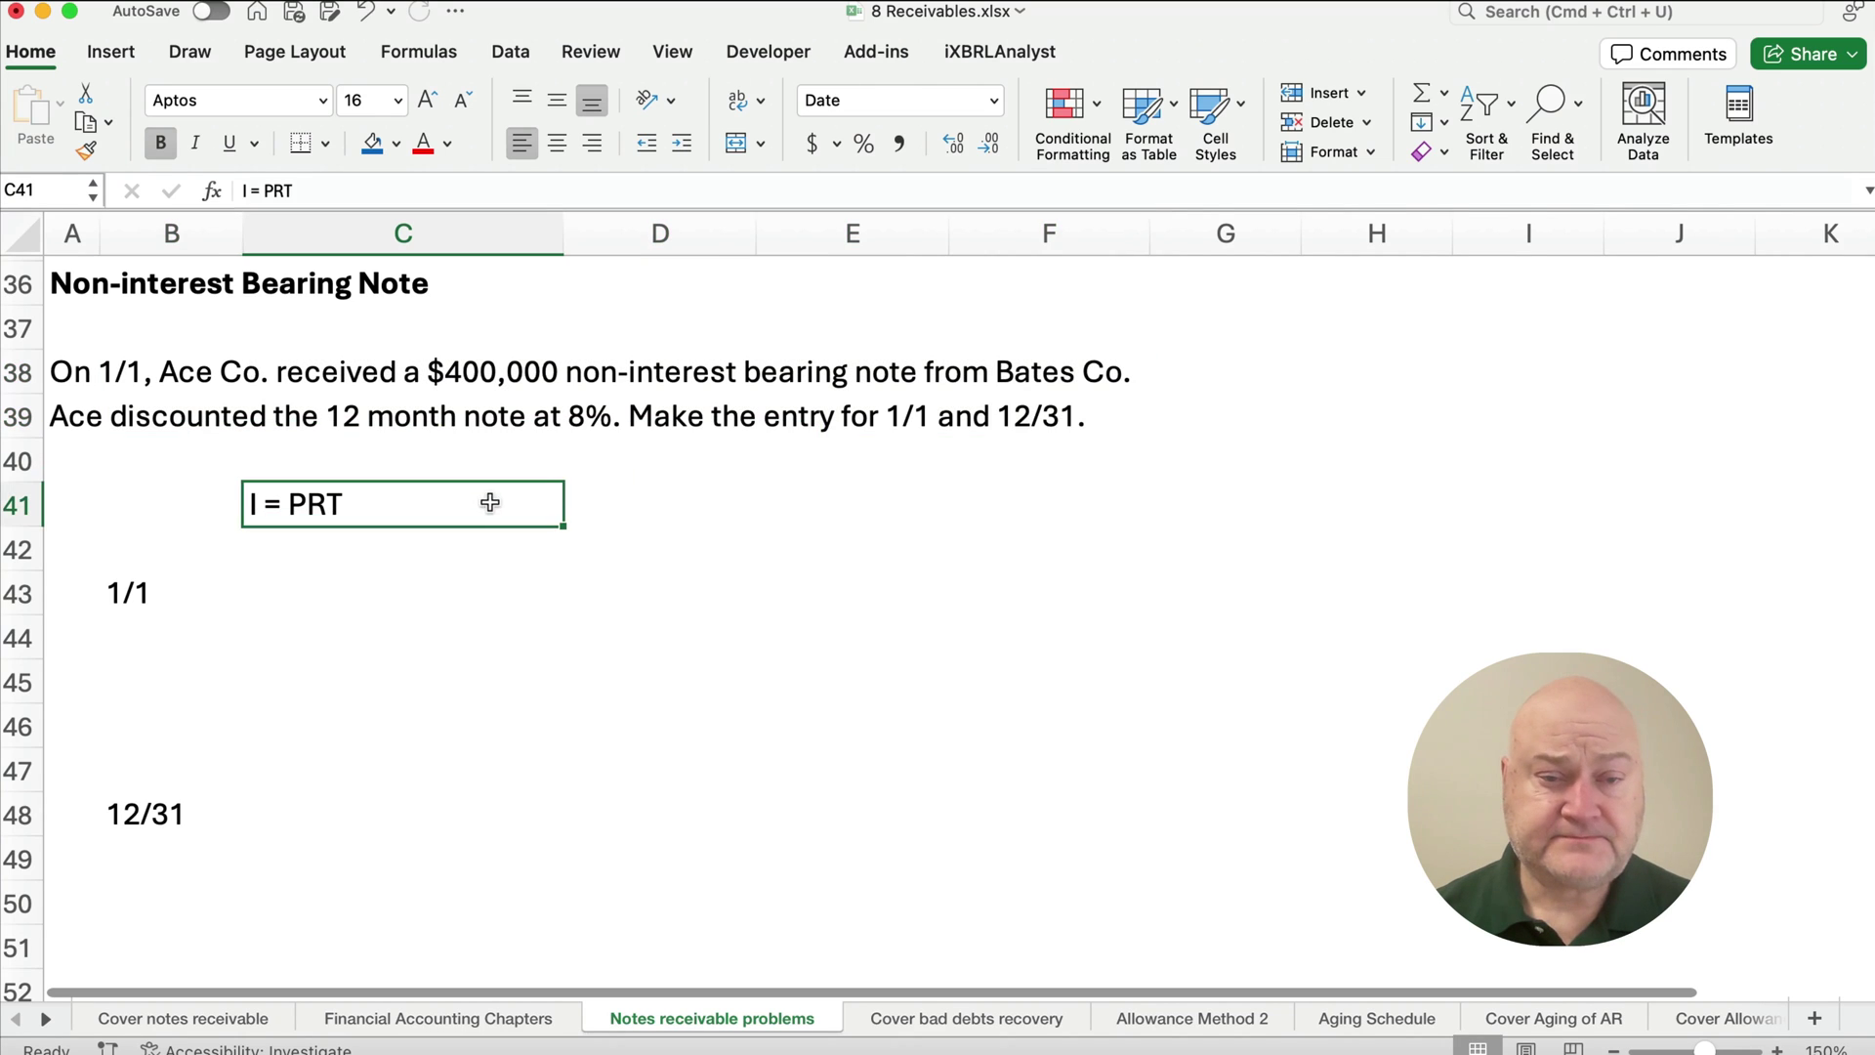
left_click(605, 504)
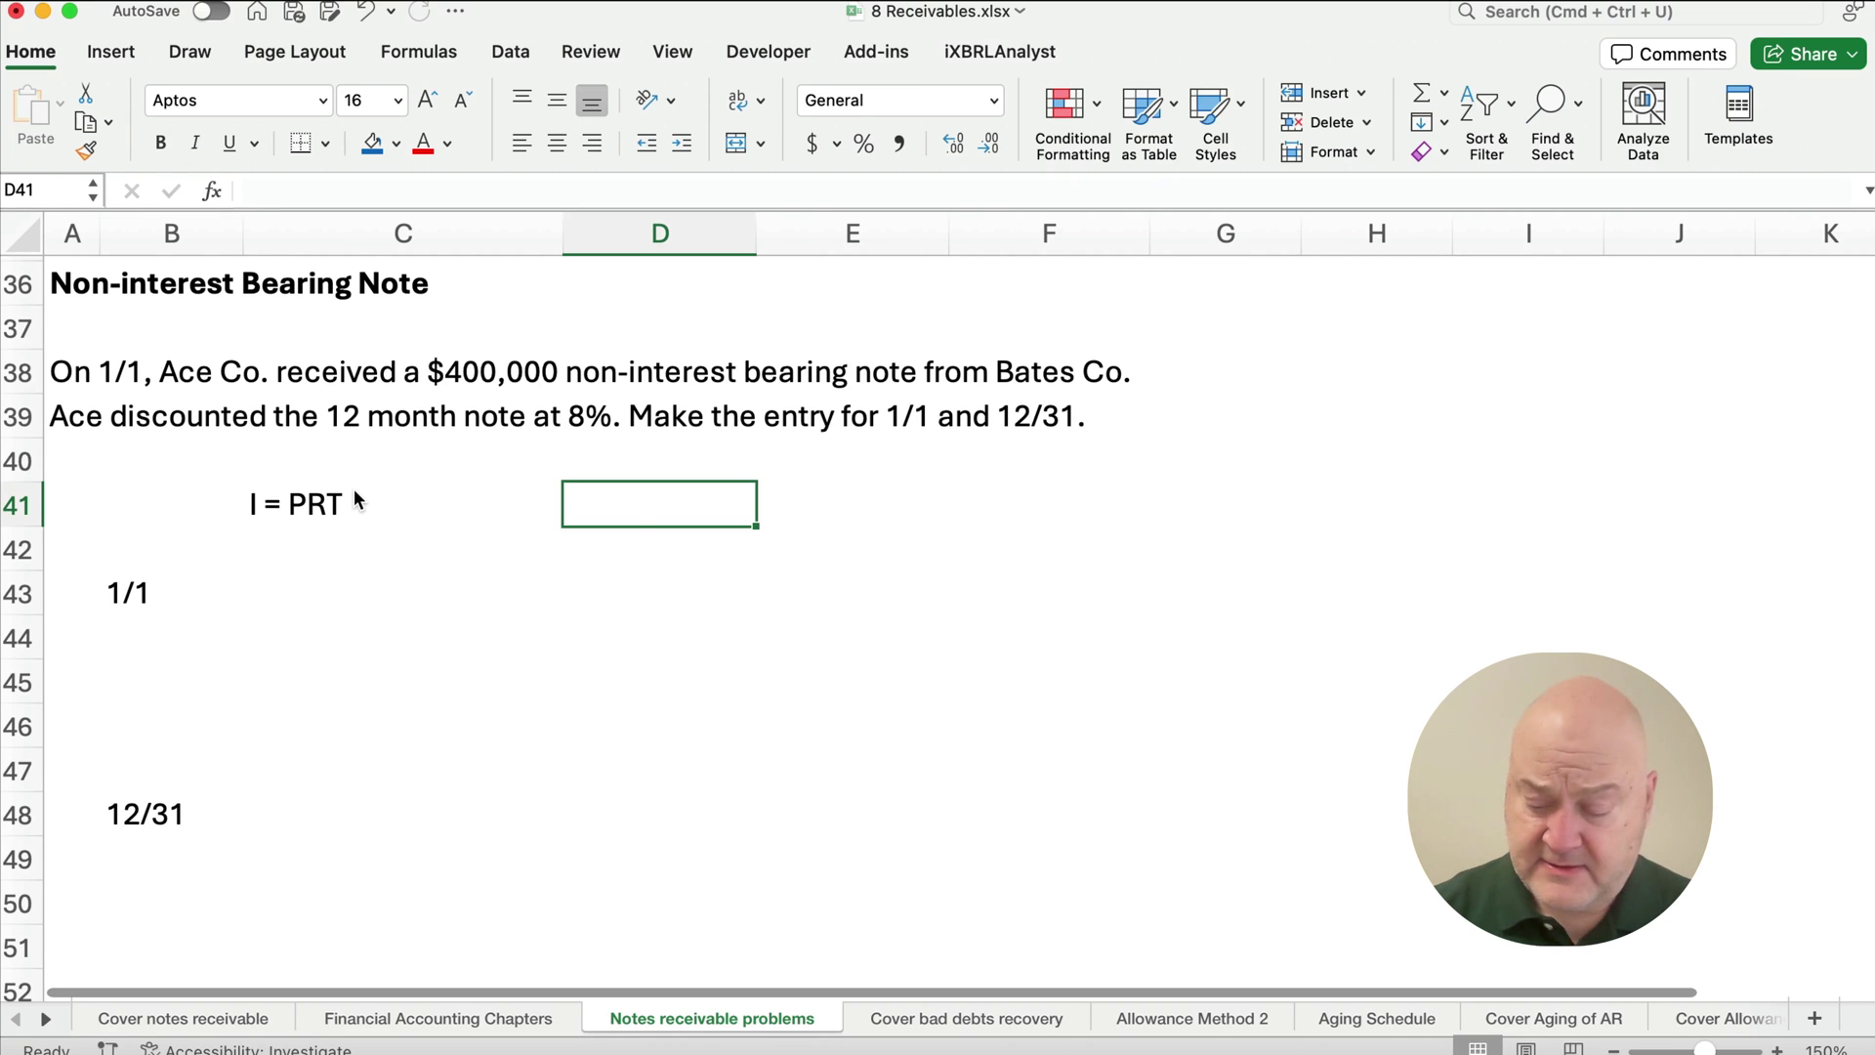
Enter 400000*.08*12/12 in D41 and show the $32,000 in Accounting format without decimals.
type("400000")
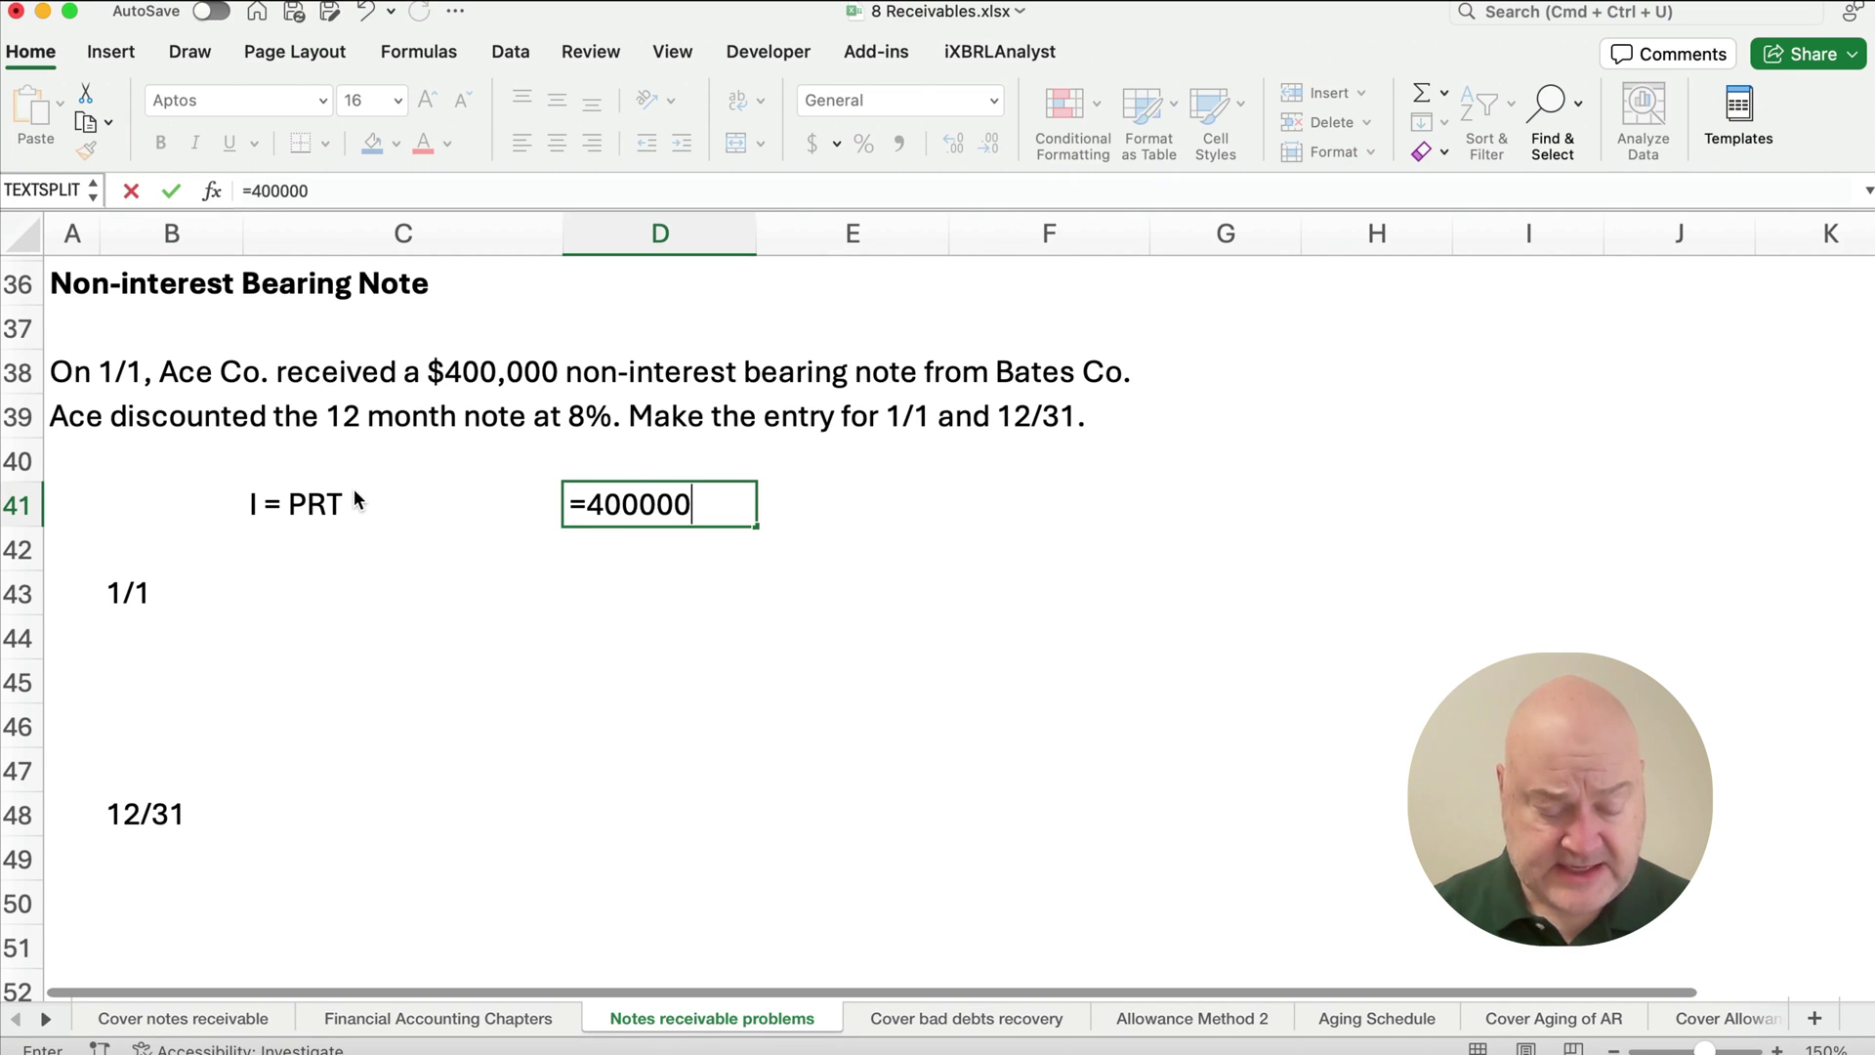
type("*")
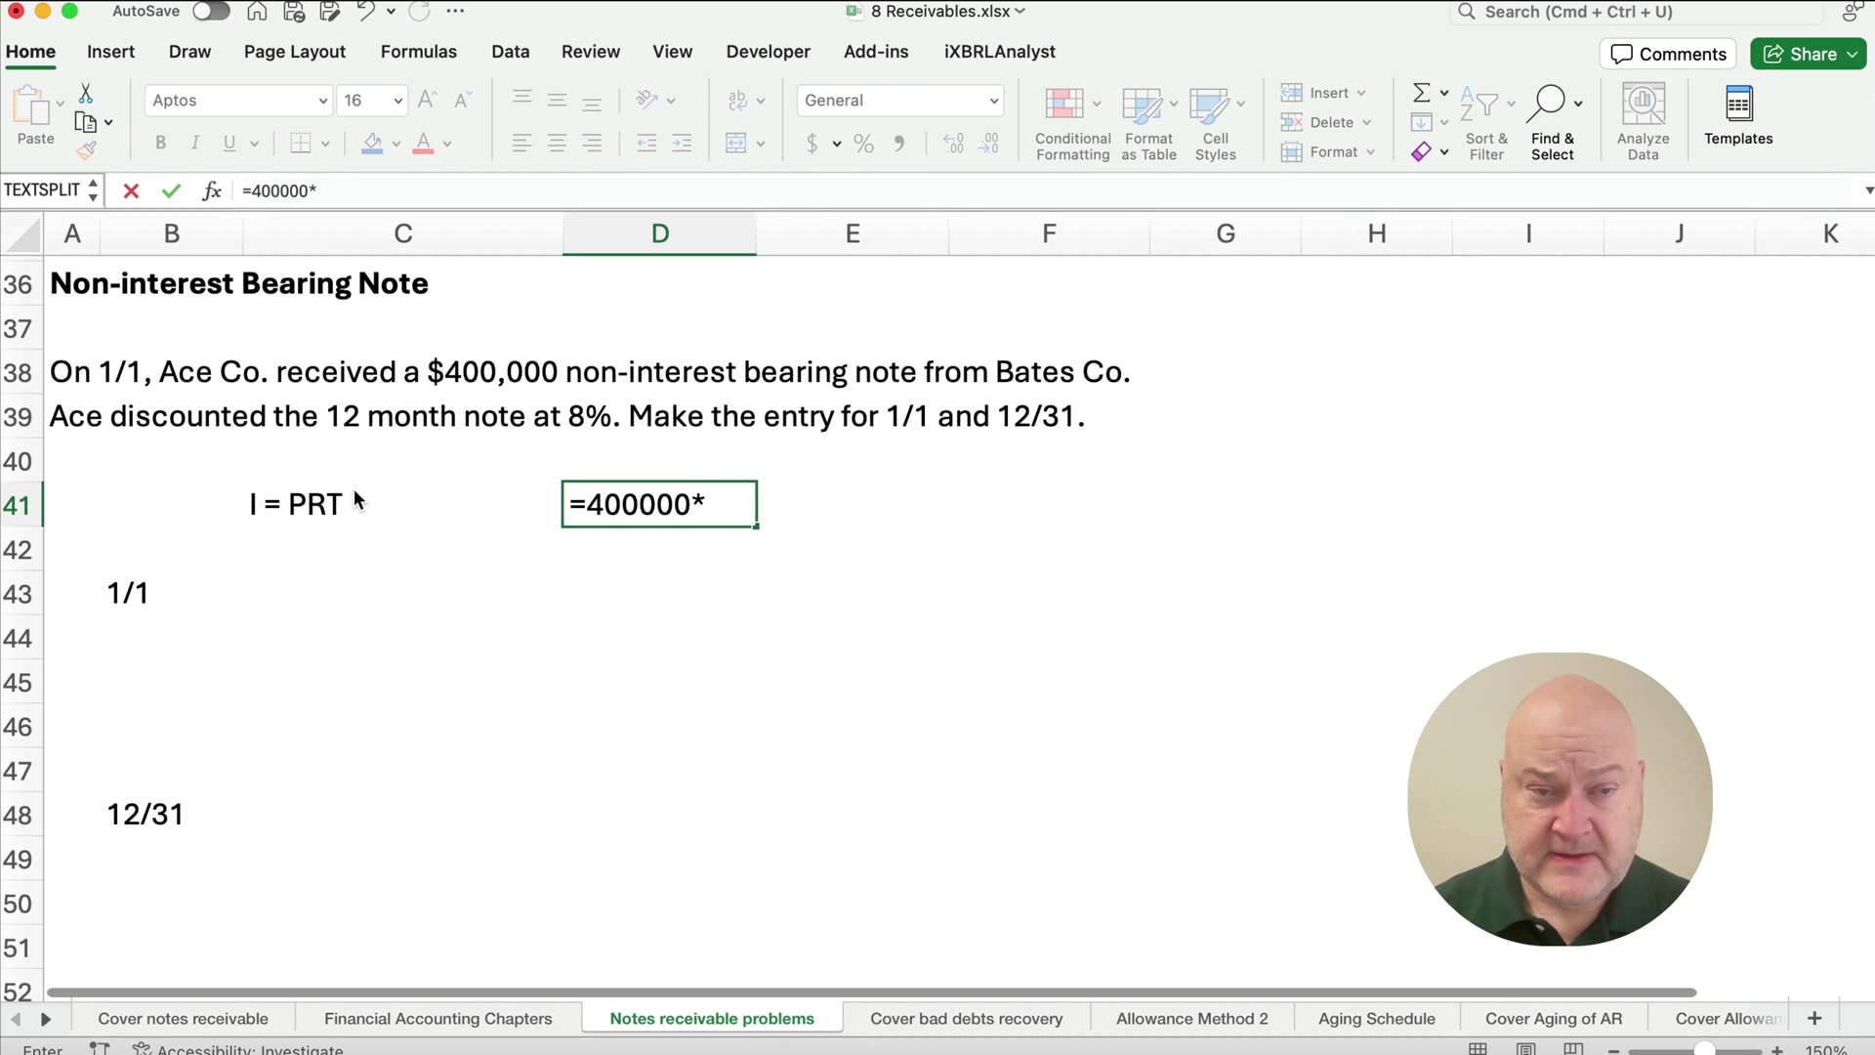
type(".08")
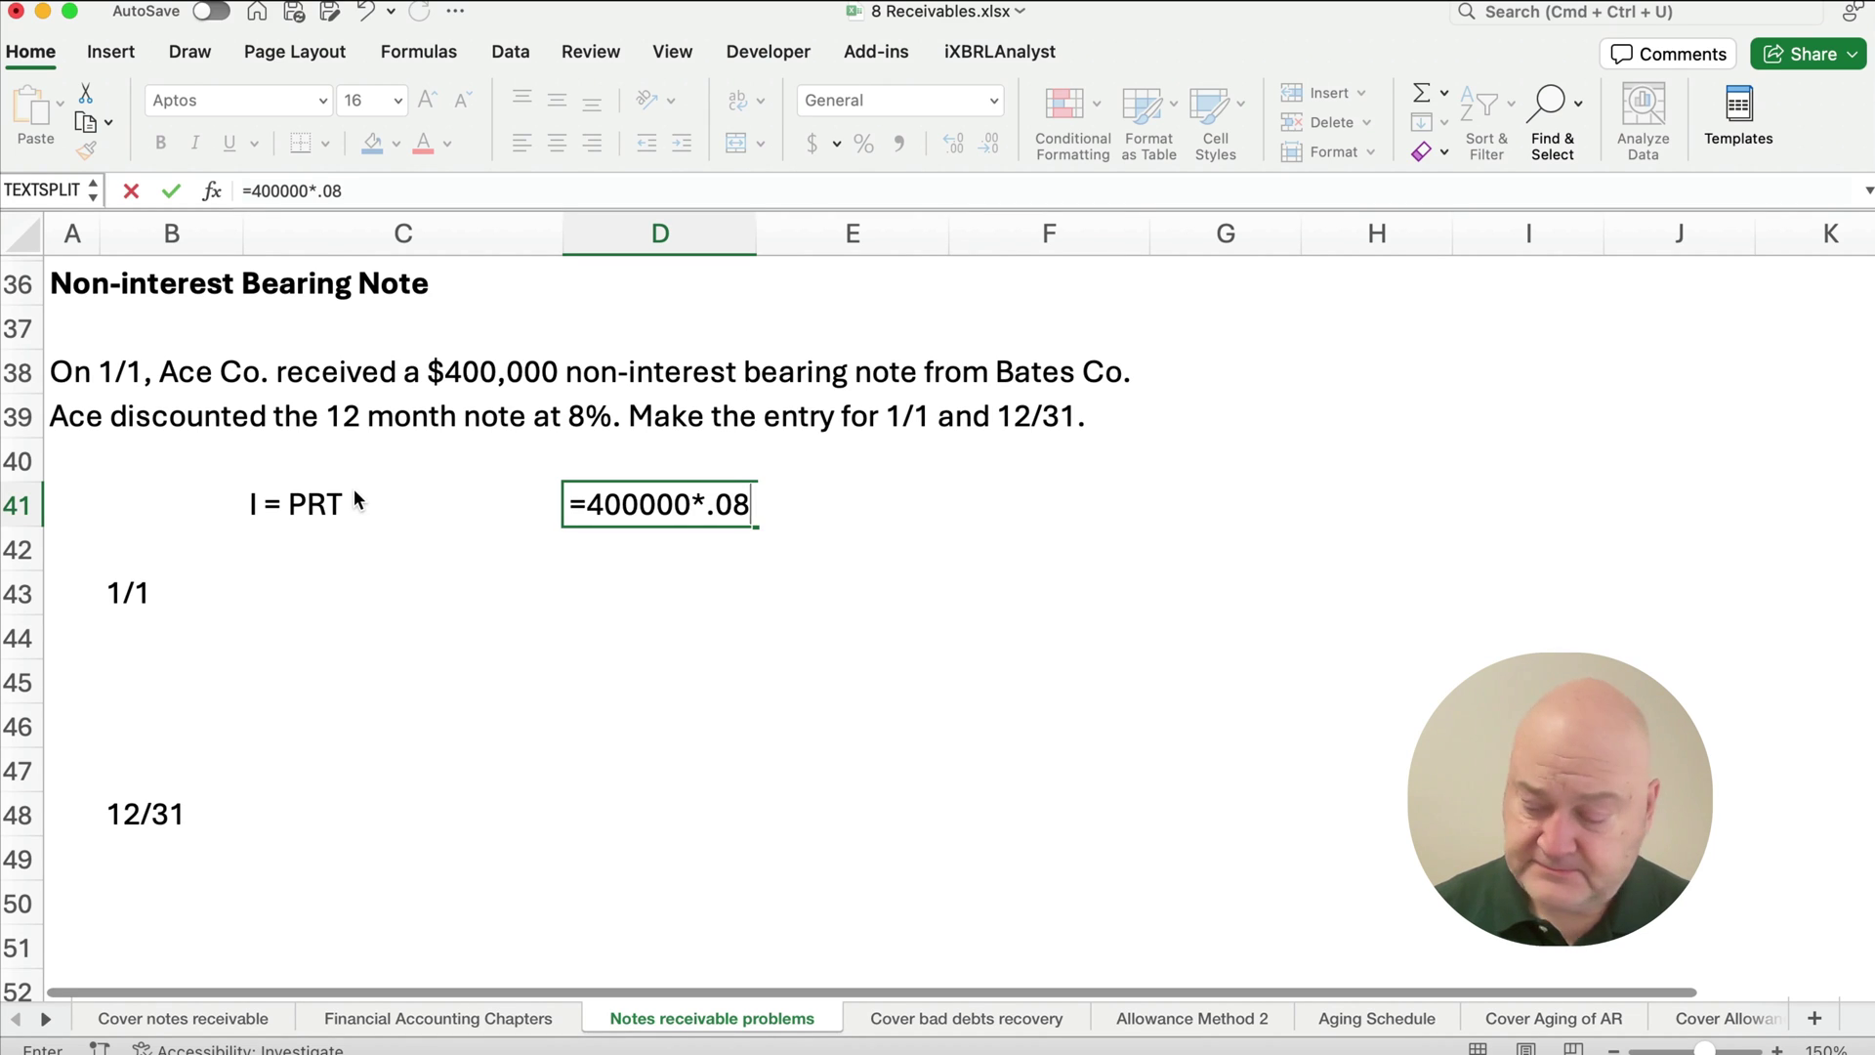
type("*")
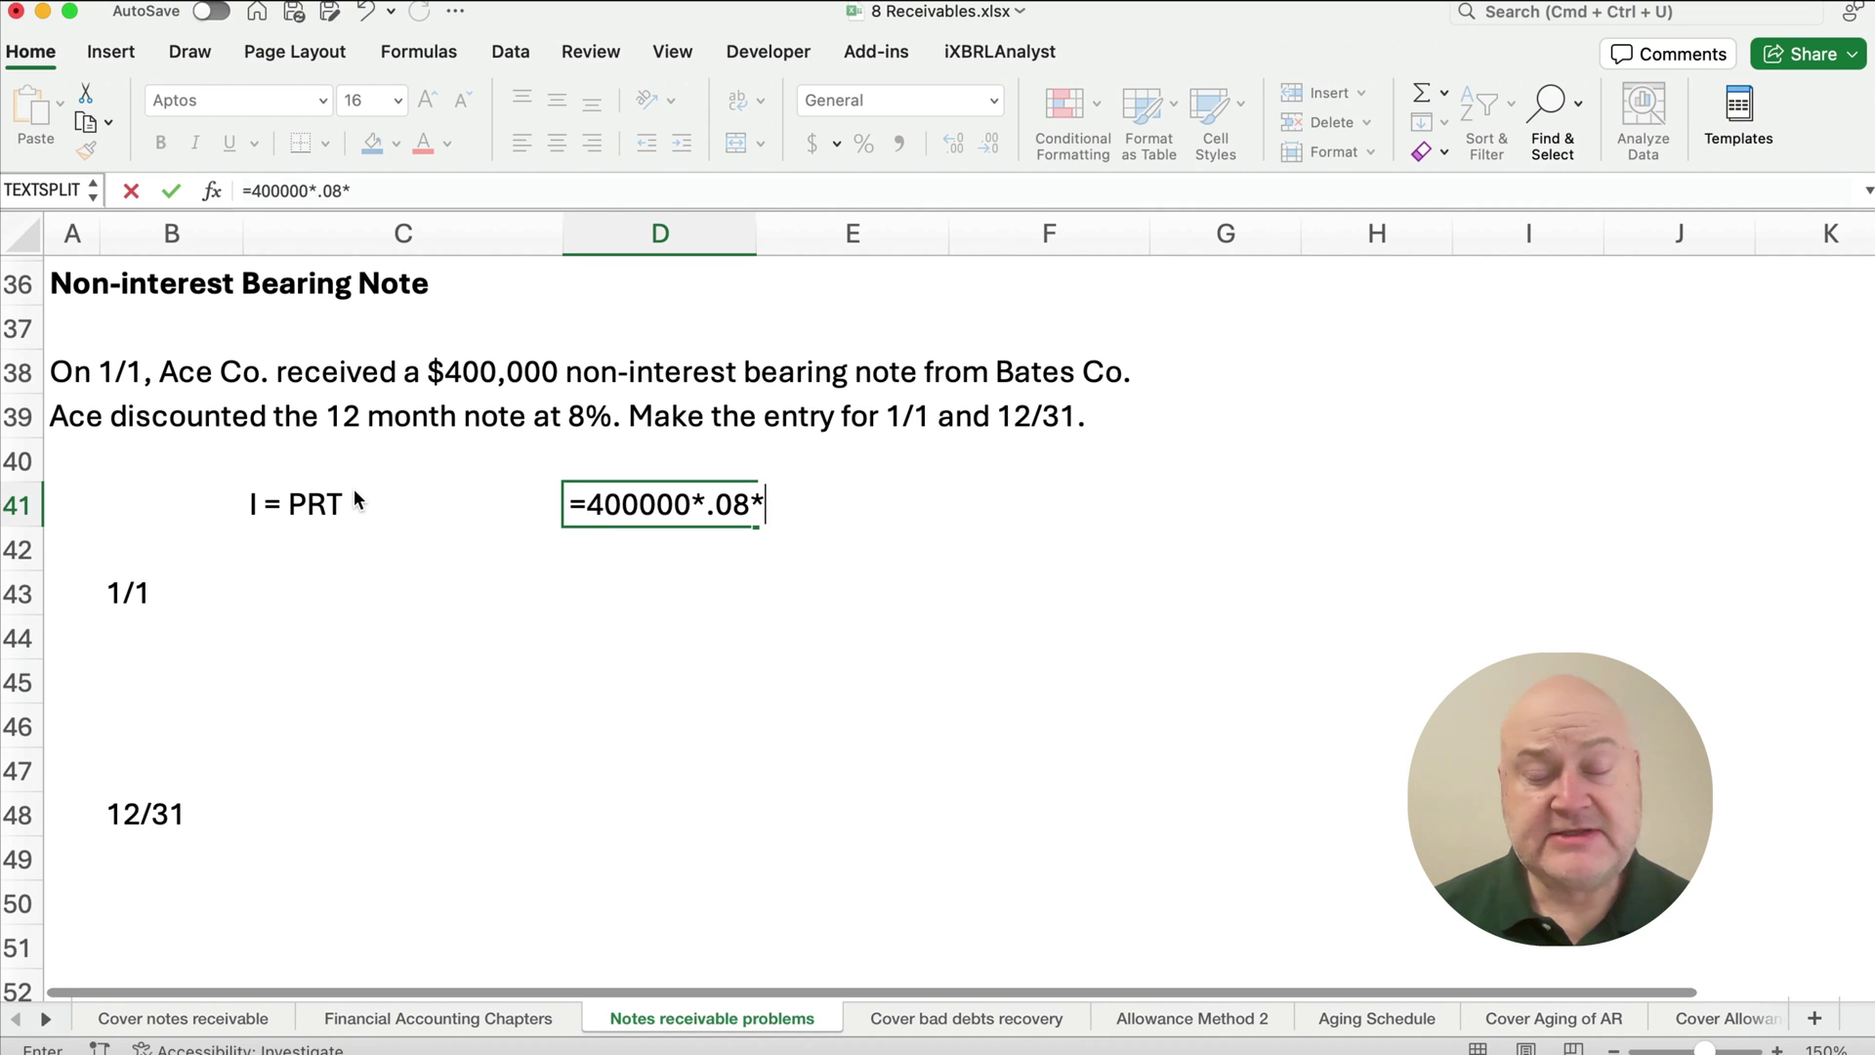
type("12/12")
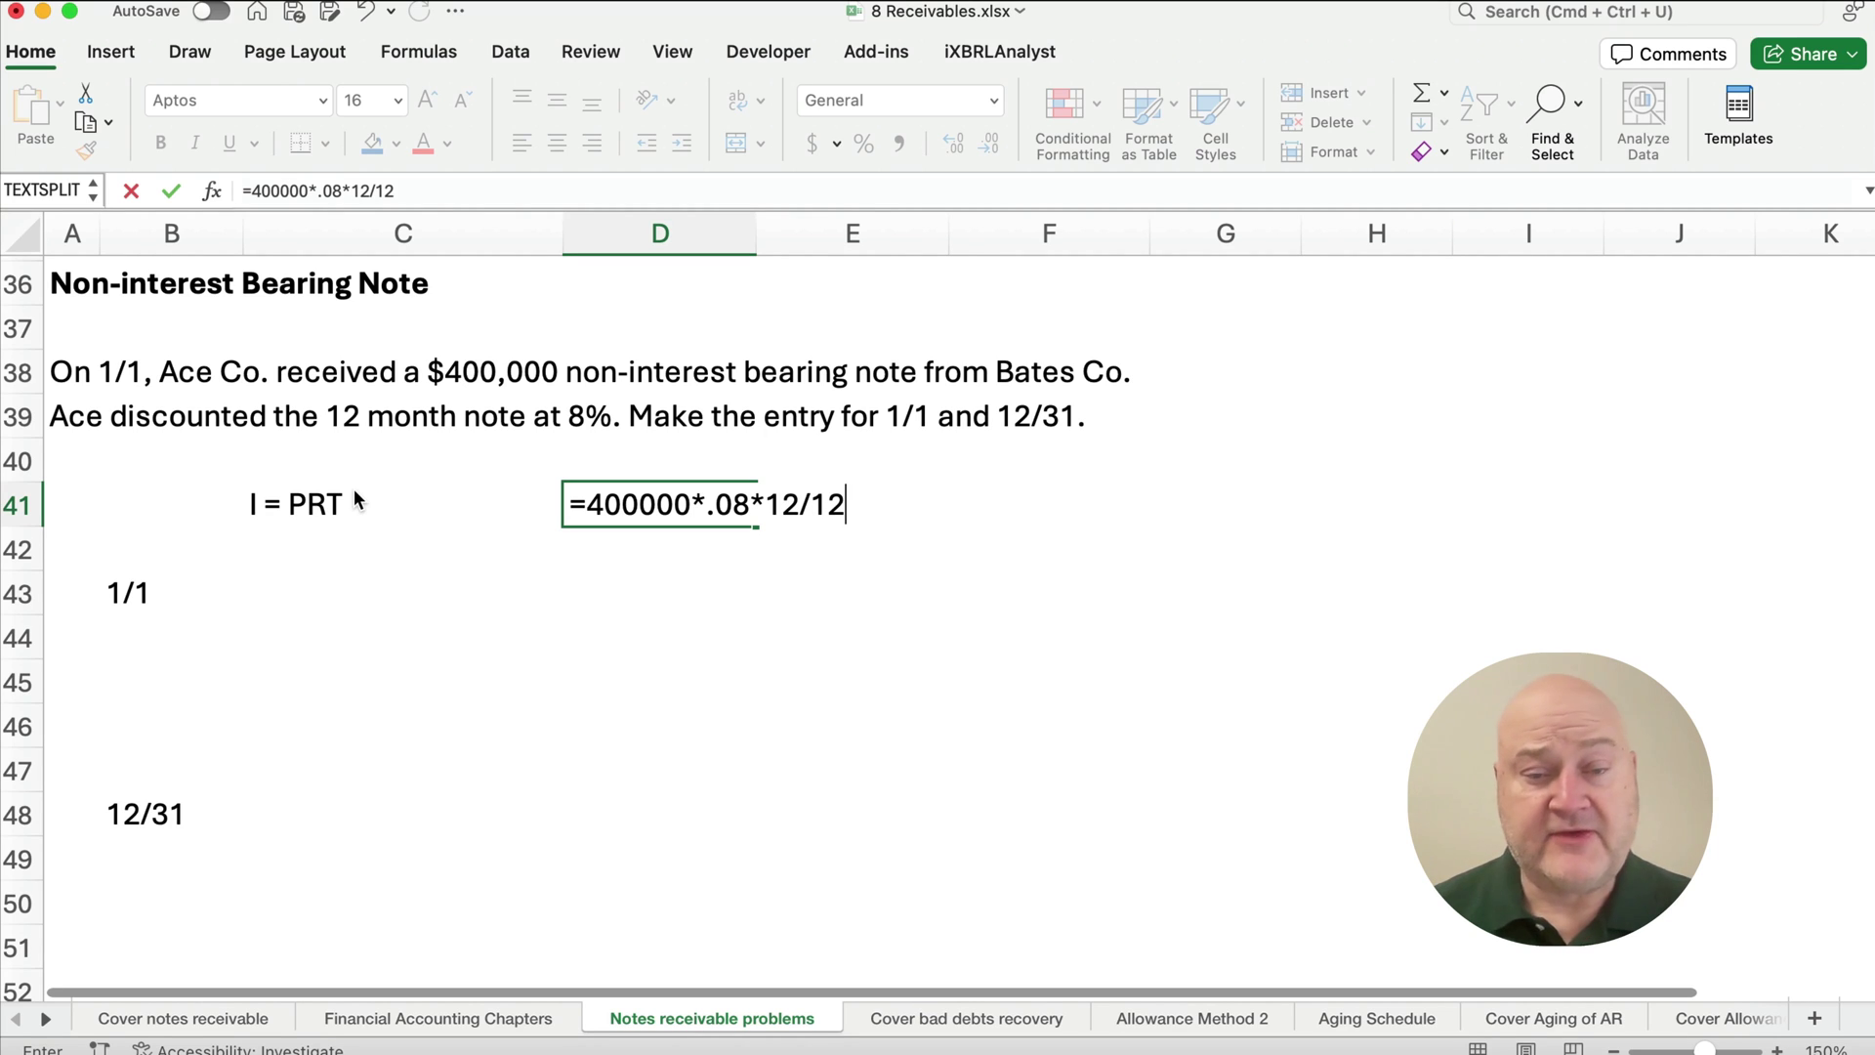
key("ctrl+Return")
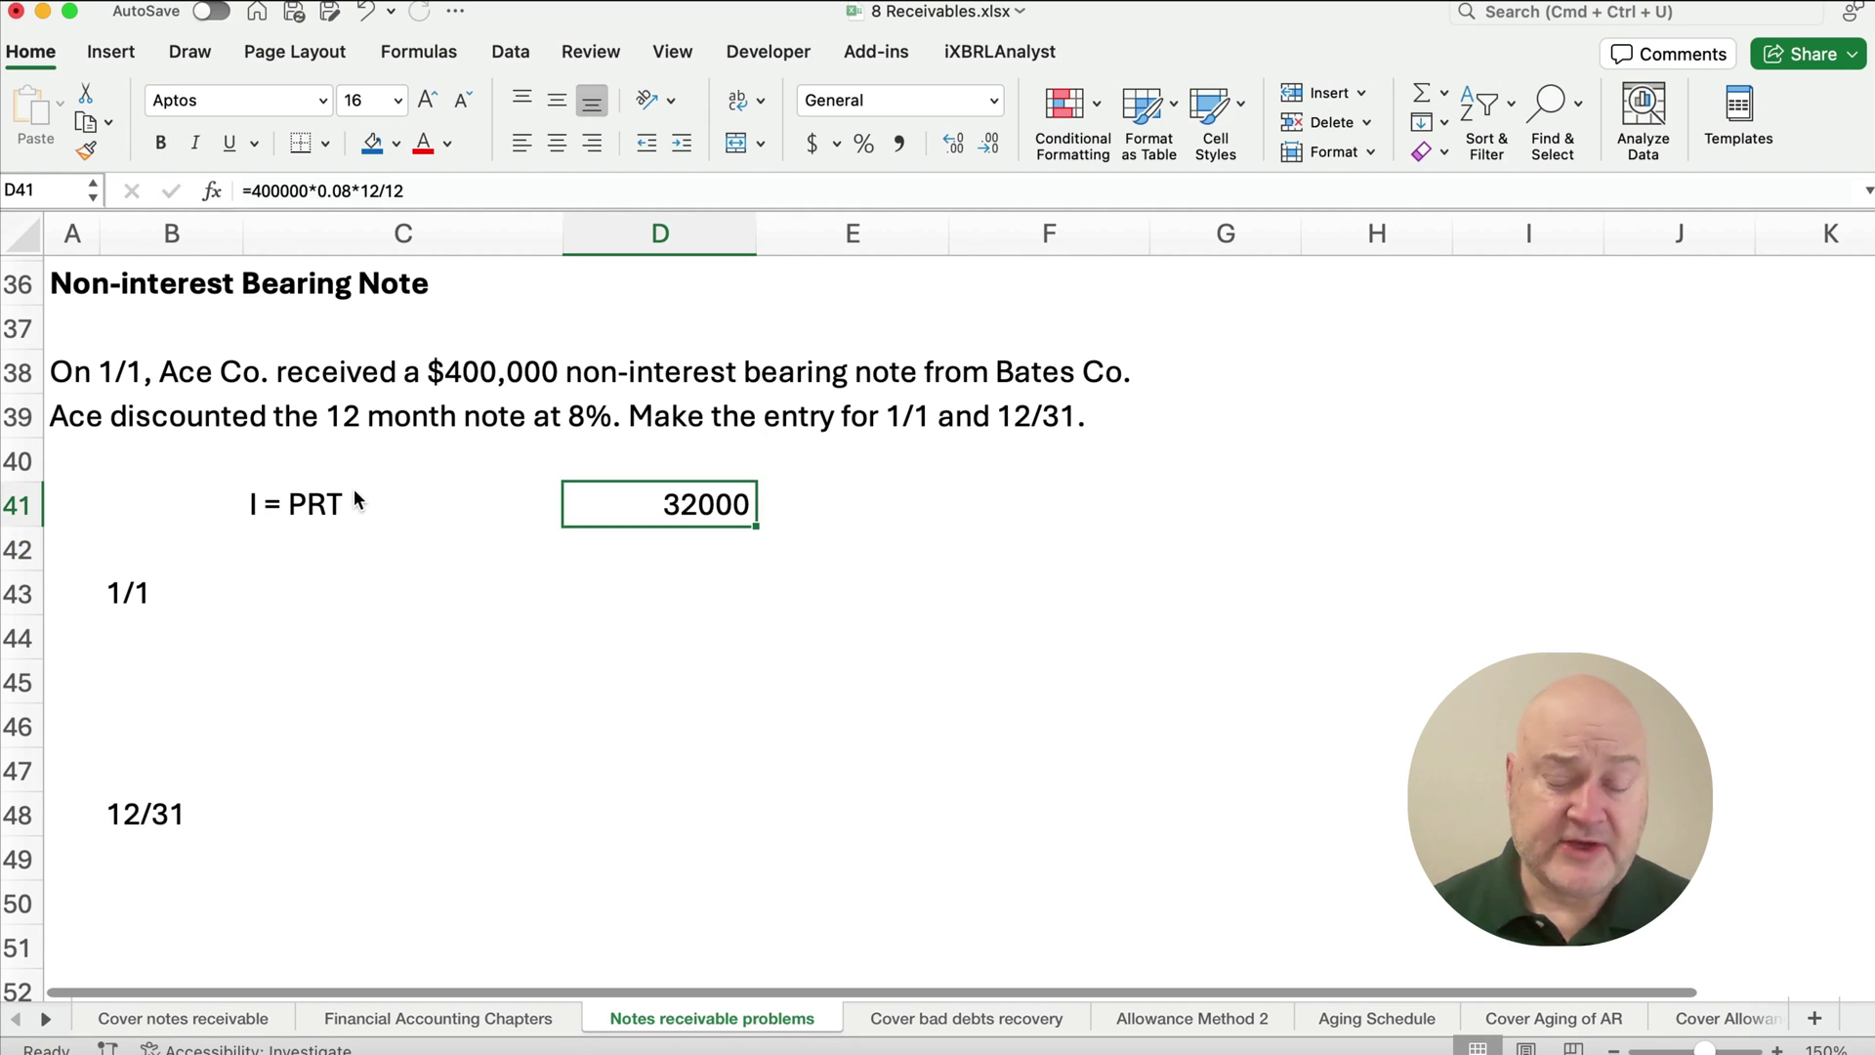
left_click(807, 146)
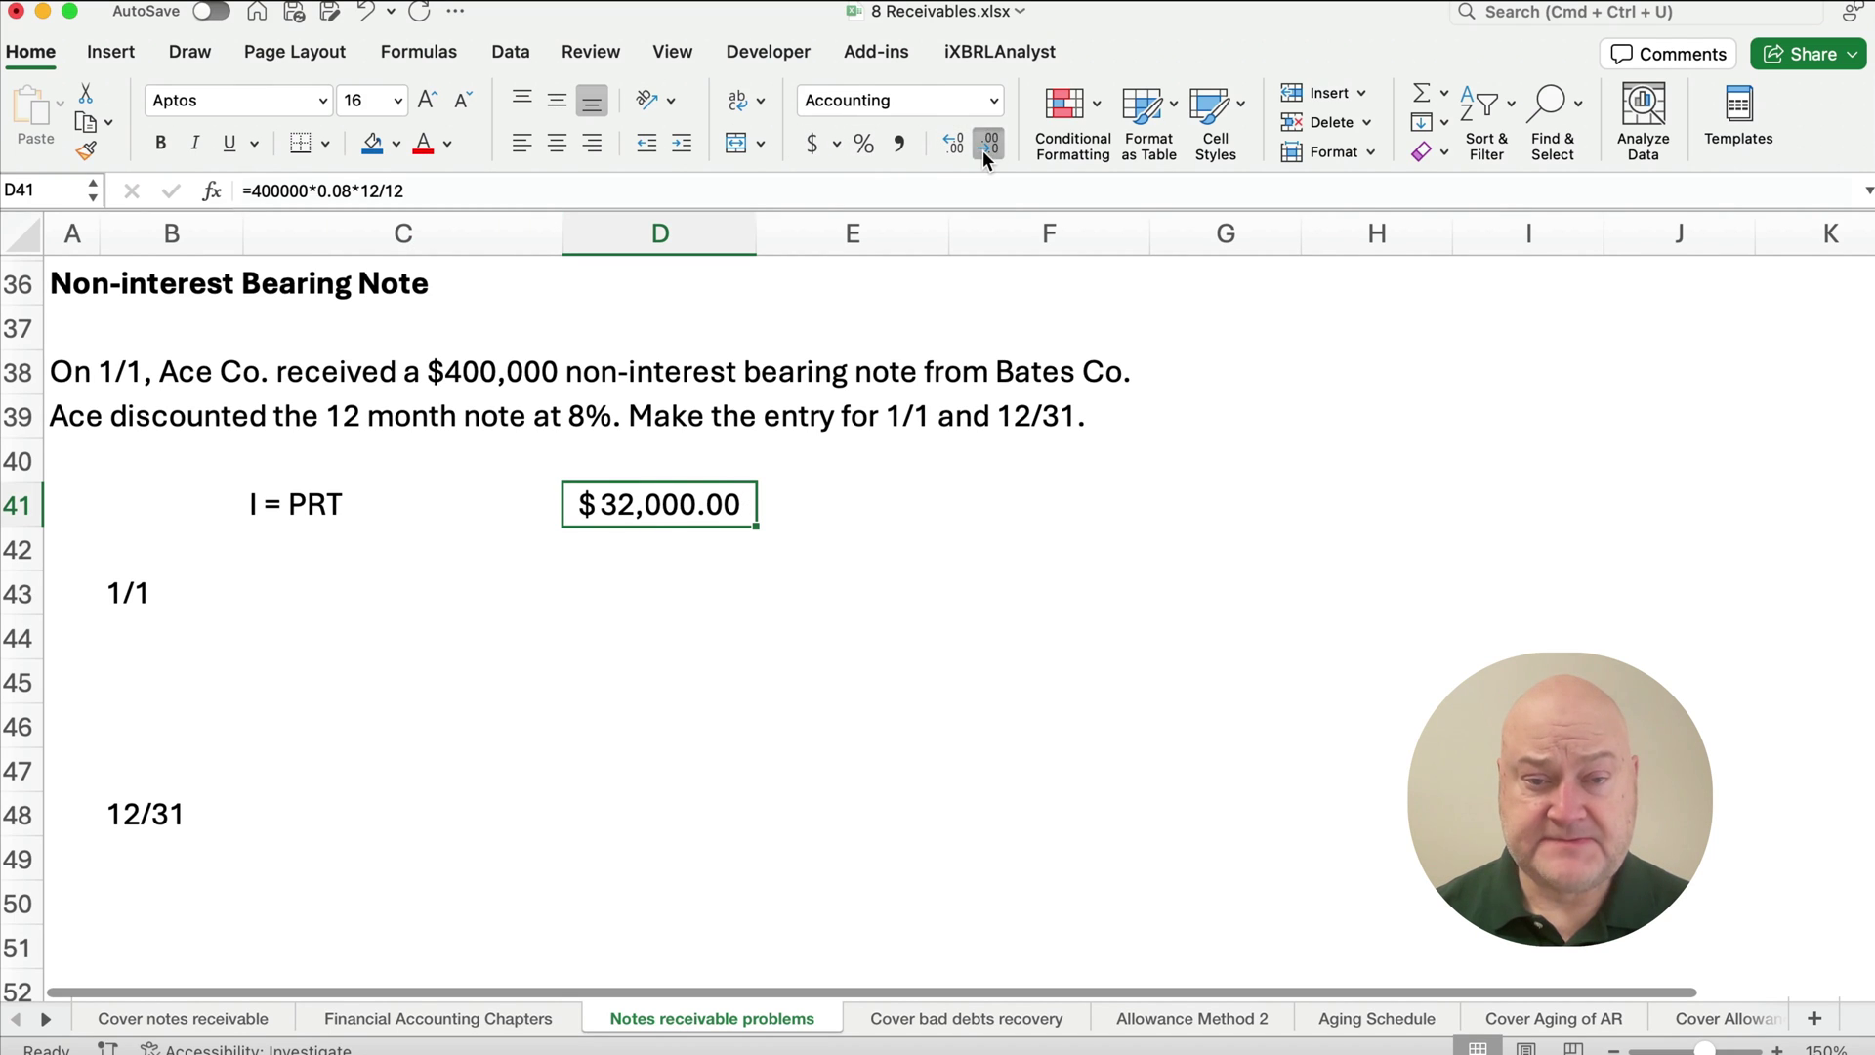
left_click(985, 152)
left_click(985, 151)
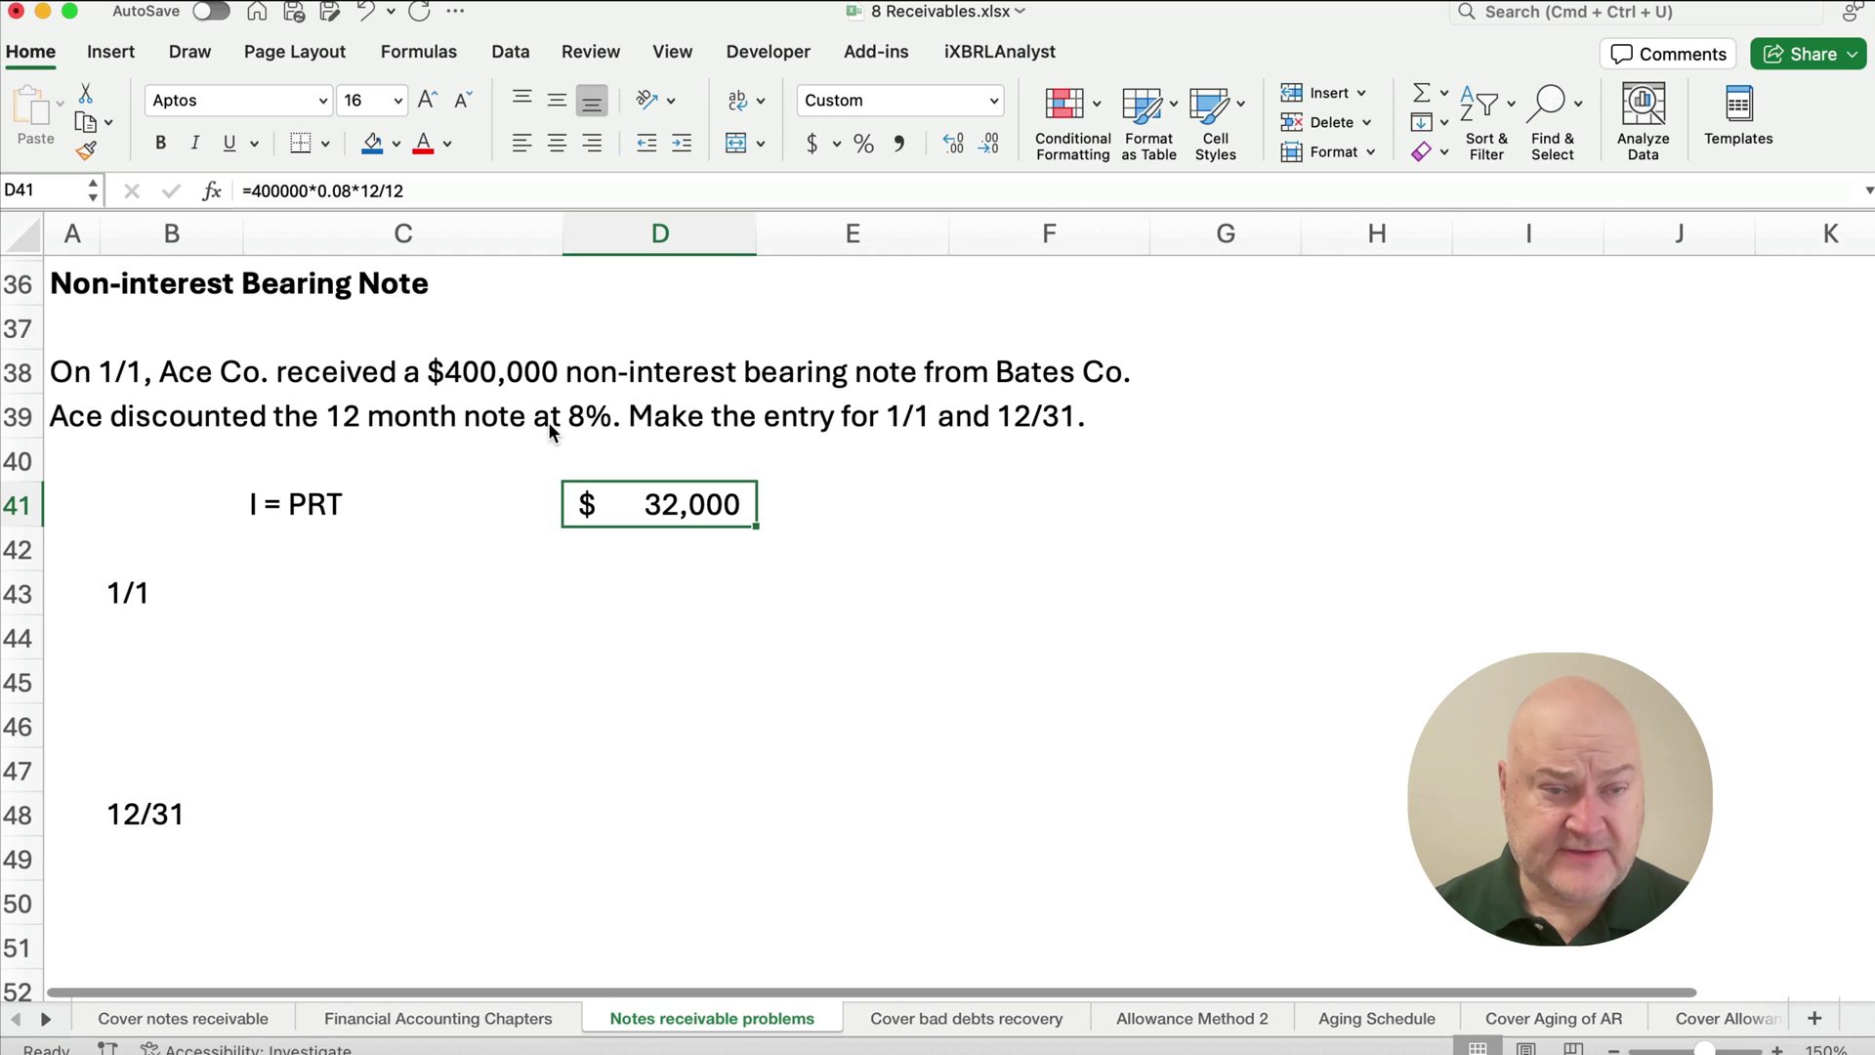
Debit Notes receivable 400,000 on the 1/1 entry's first line (row 43).
left_click(272, 584)
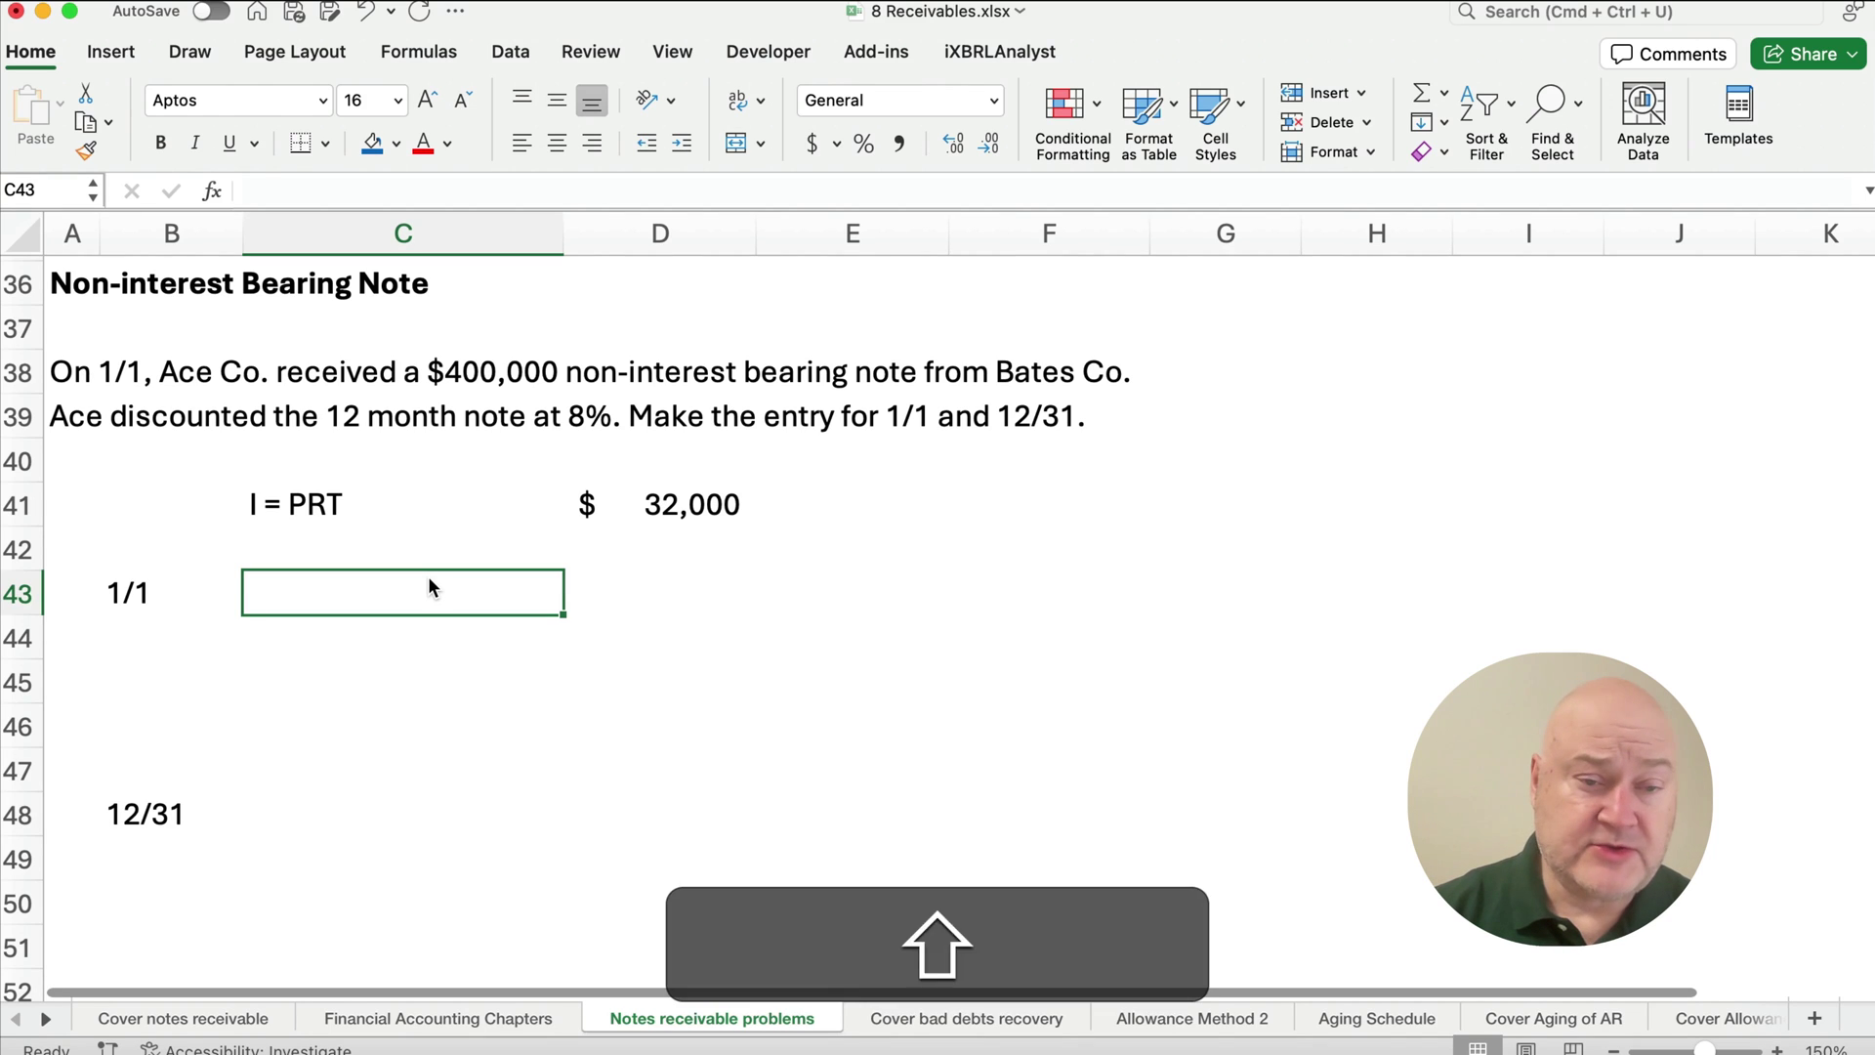
type("Notes r")
type("eceiva")
type("lb")
key("BackSpace")
key("BackSpace")
type("ble")
key("Tab")
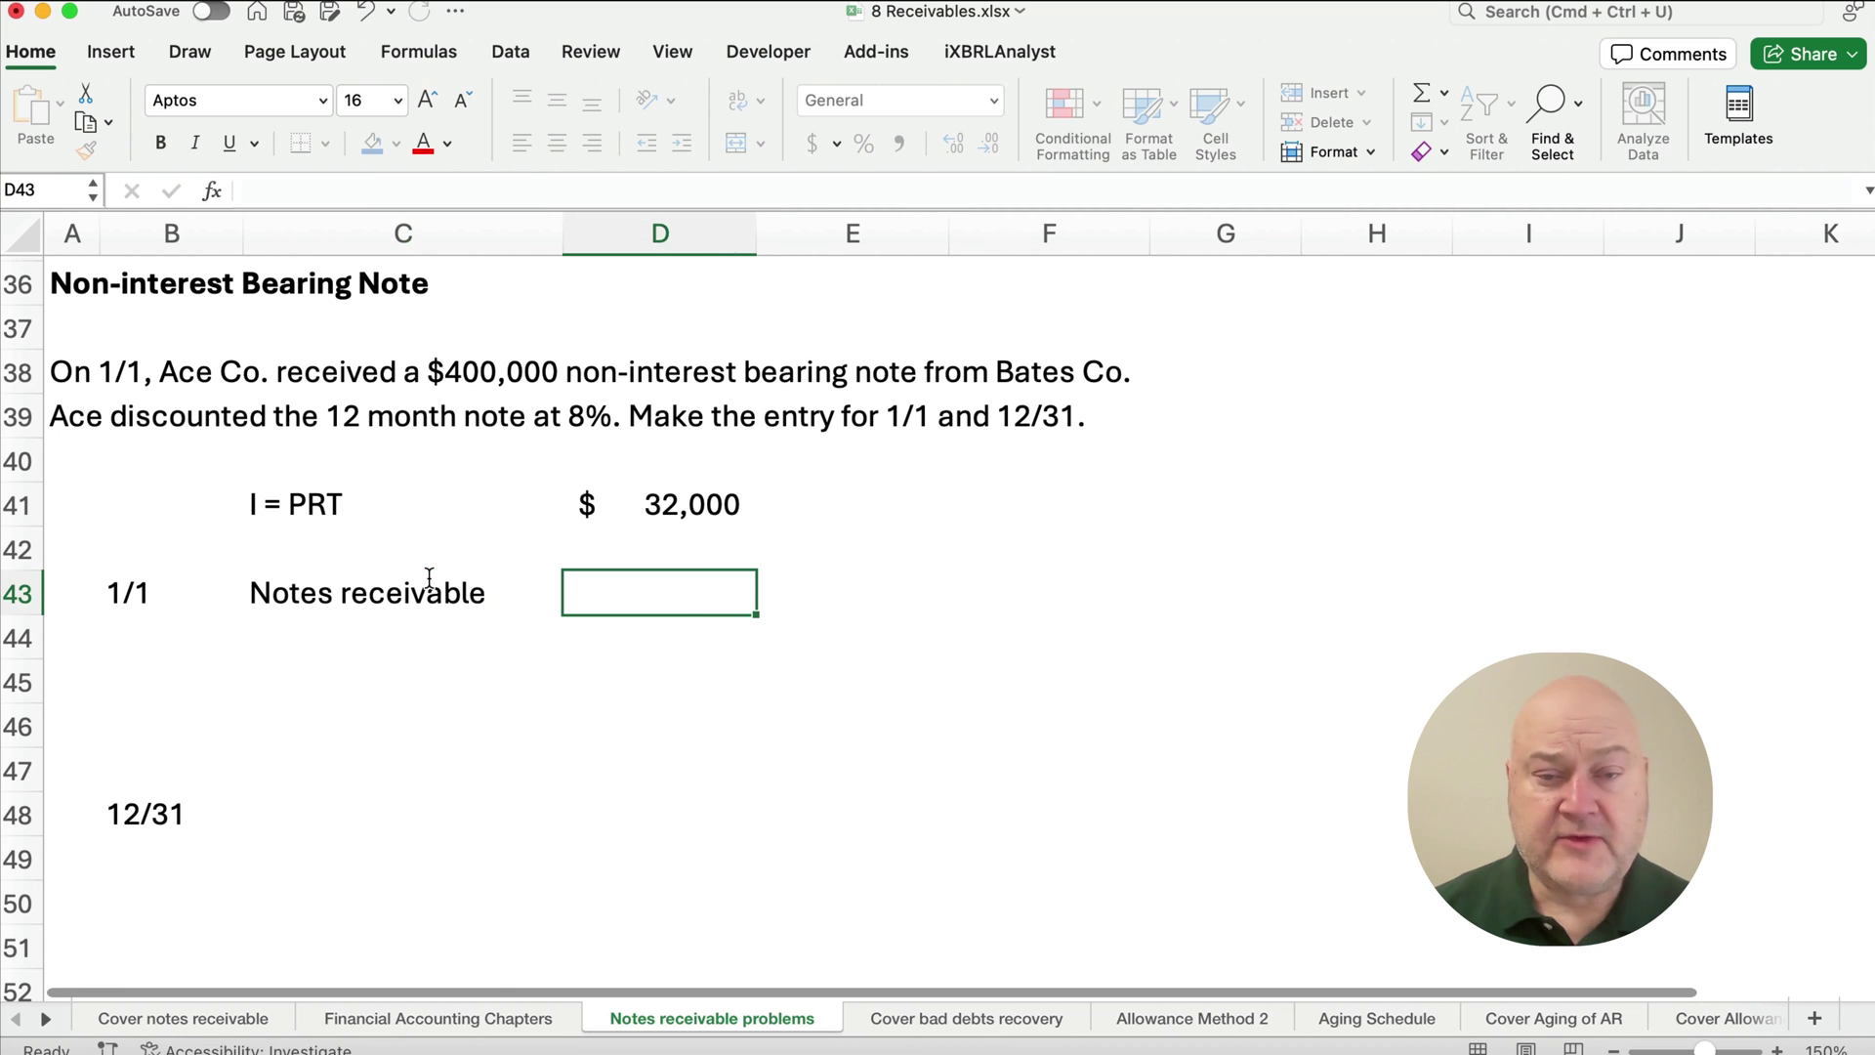
type("400,")
type("0000")
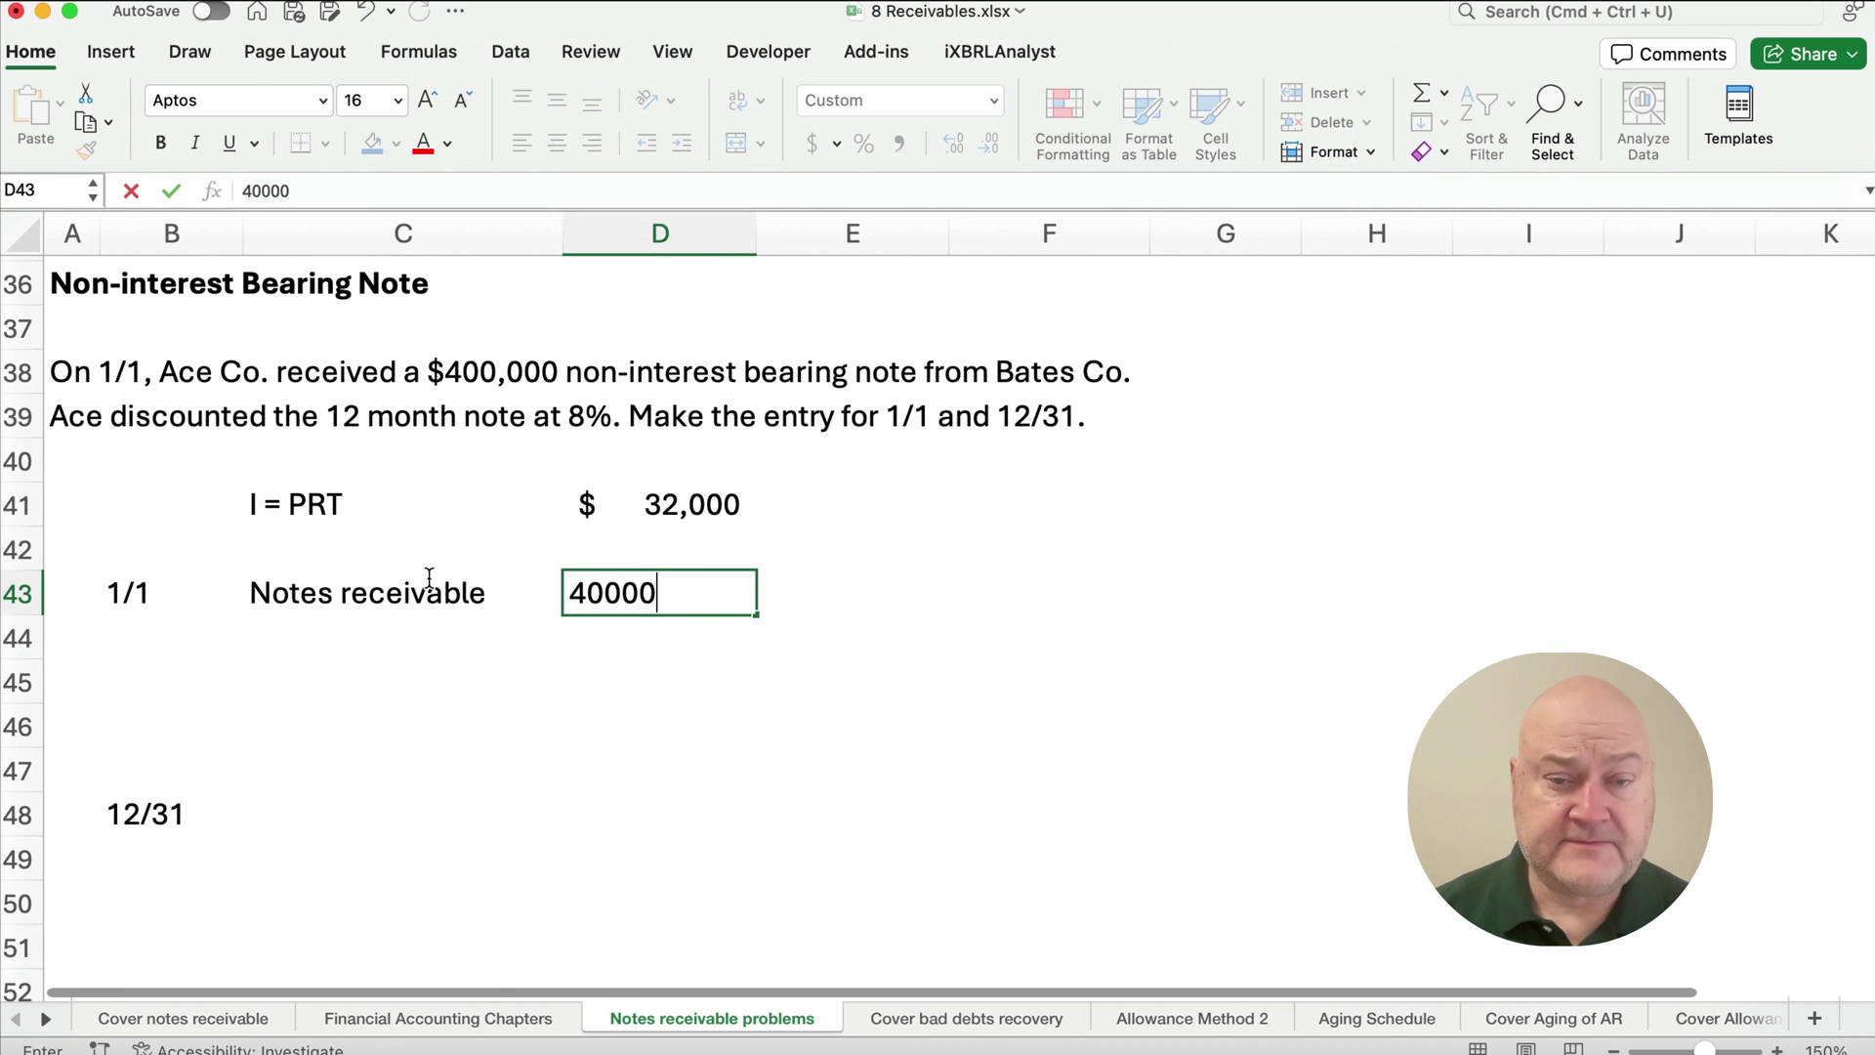
key("Return")
Credit Cash on row 45 with =D43-D41, giving 368,000.
key("Down")
key("Left")
type("Cash")
key("Right")
key("Right")
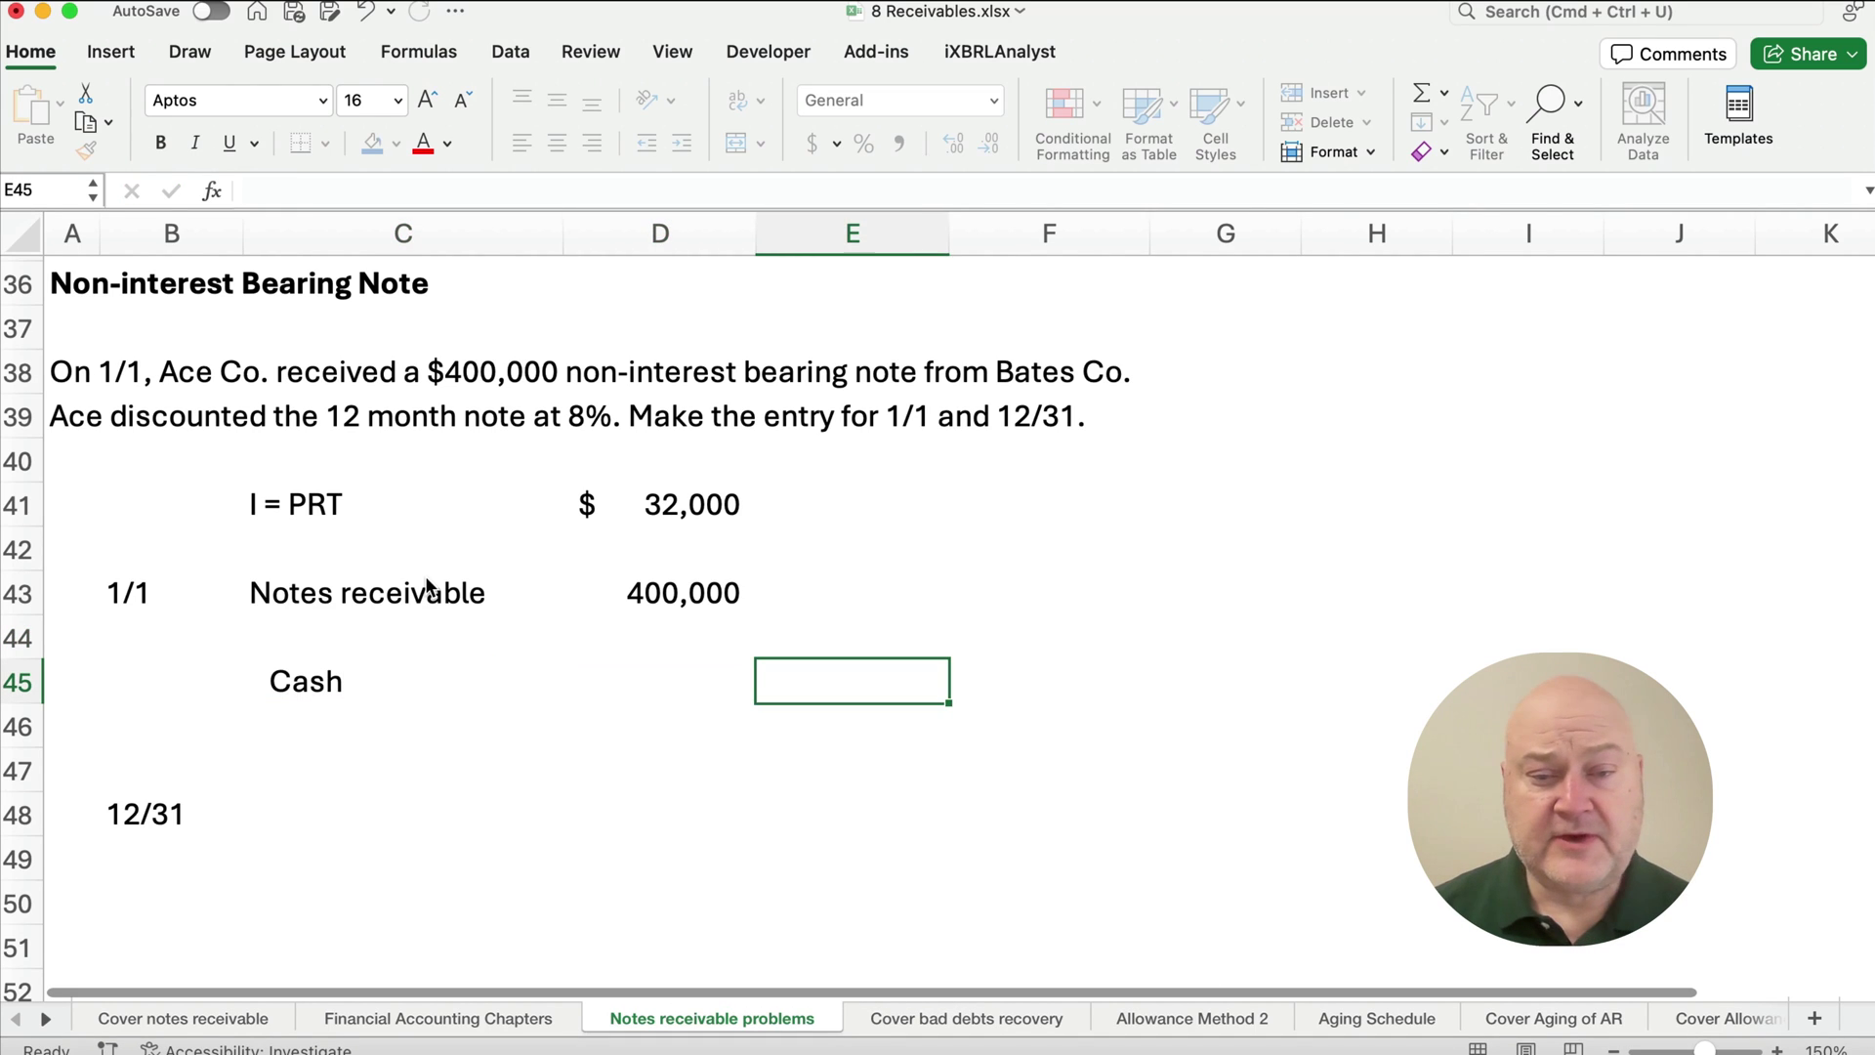
type("=")
key("Up")
key("Up")
key("Left")
type("-")
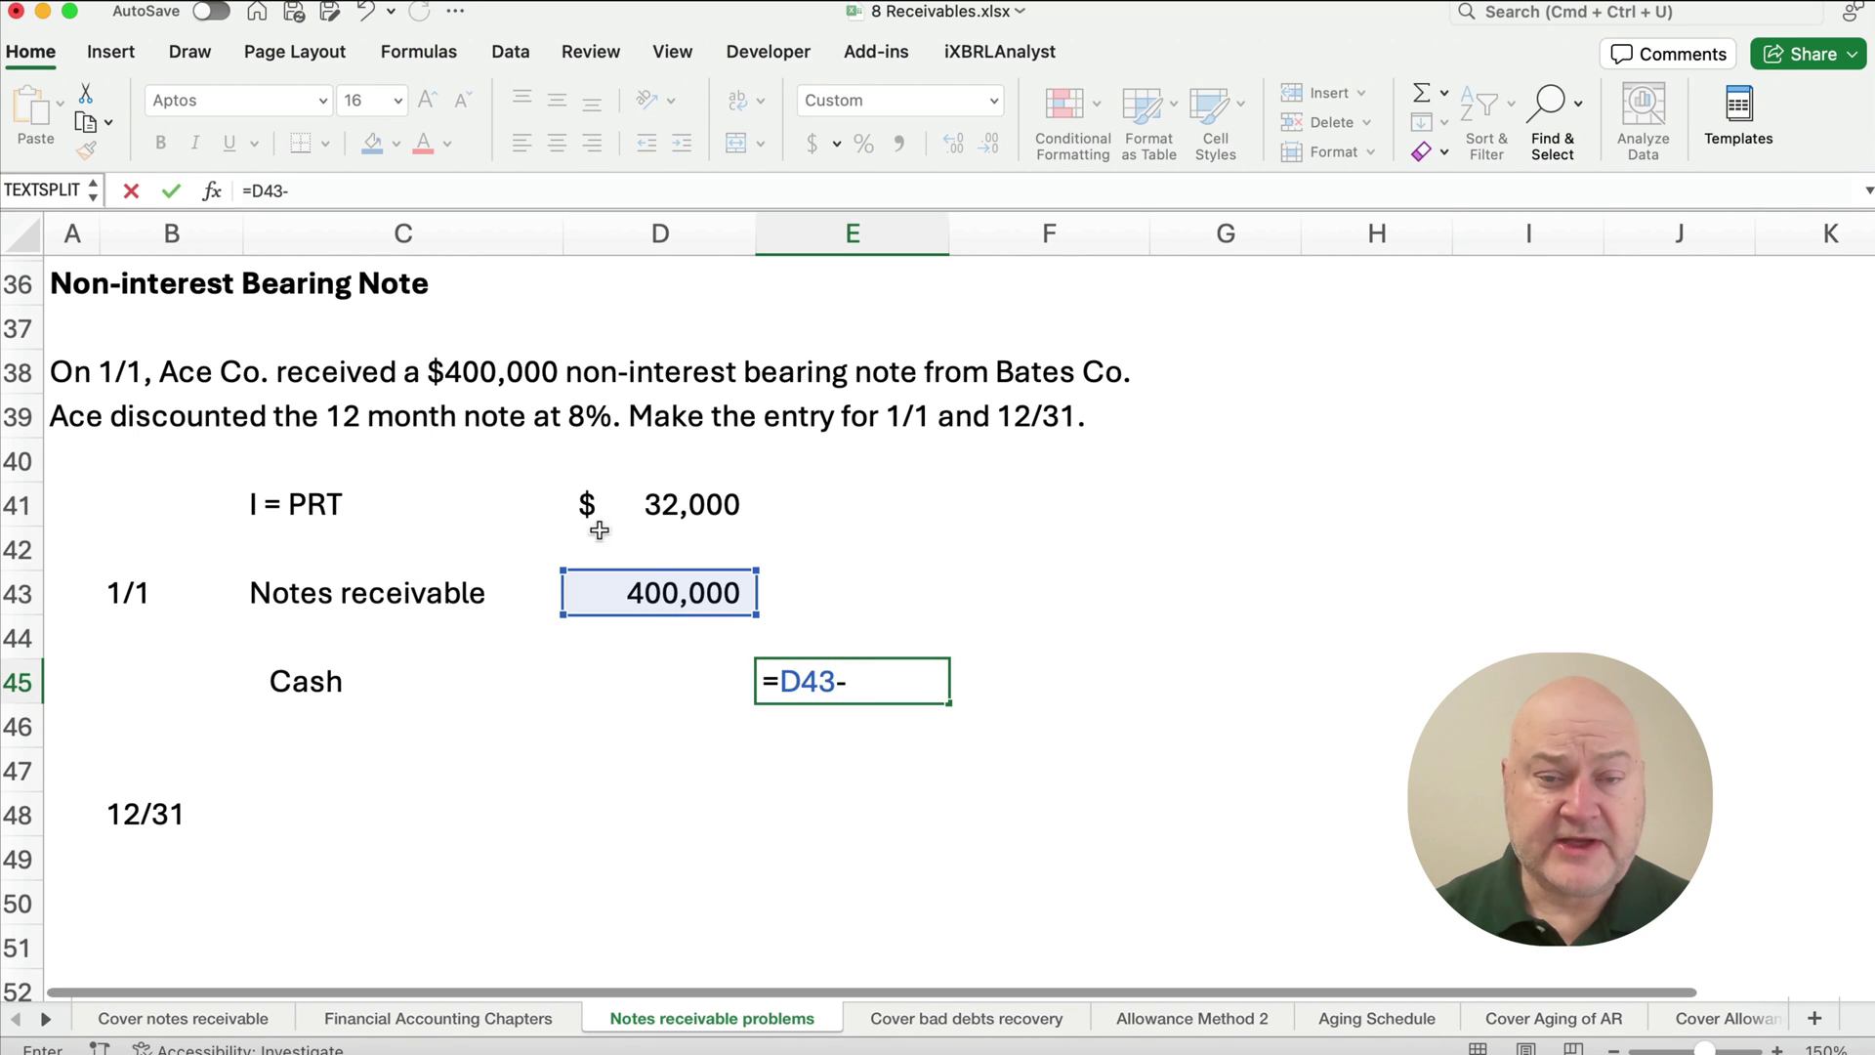
left_click(647, 515)
key("Return")
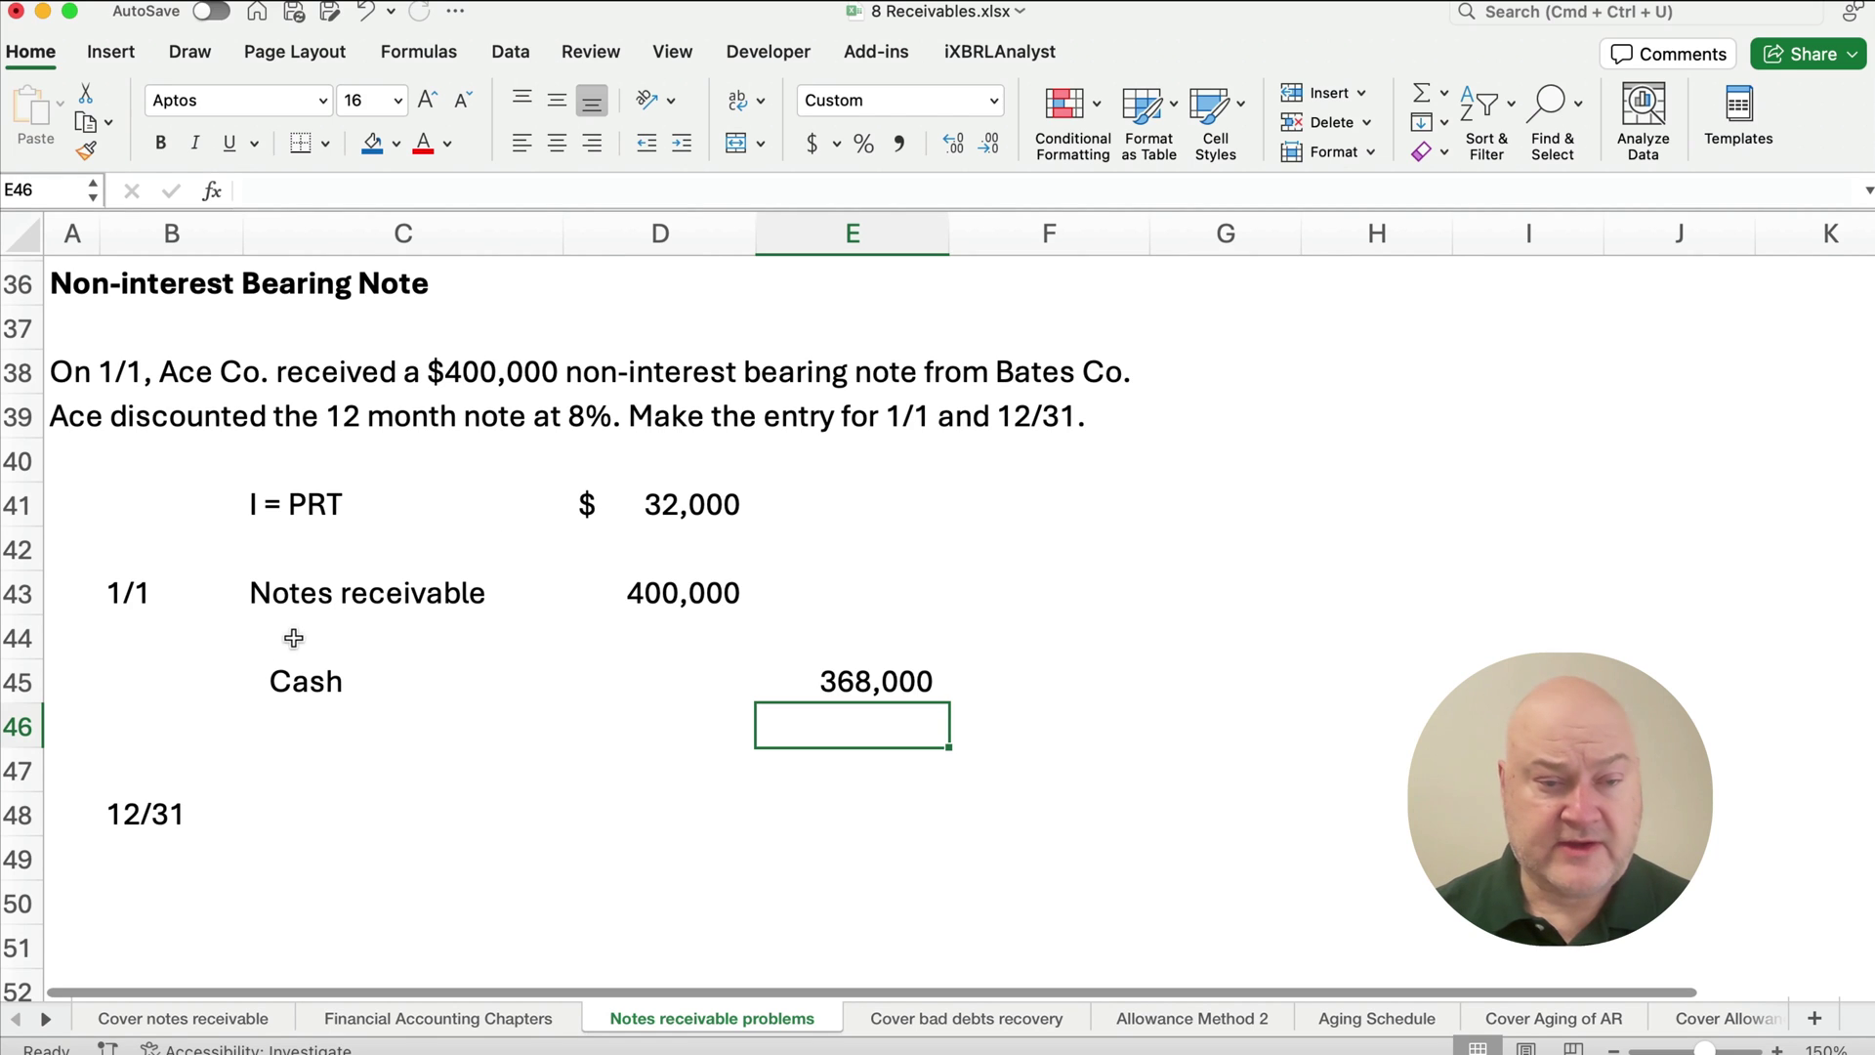
Label row 44 'Discount on notes rec' and credit it =D41 for 32,000.
left_click(259, 638)
type("Di")
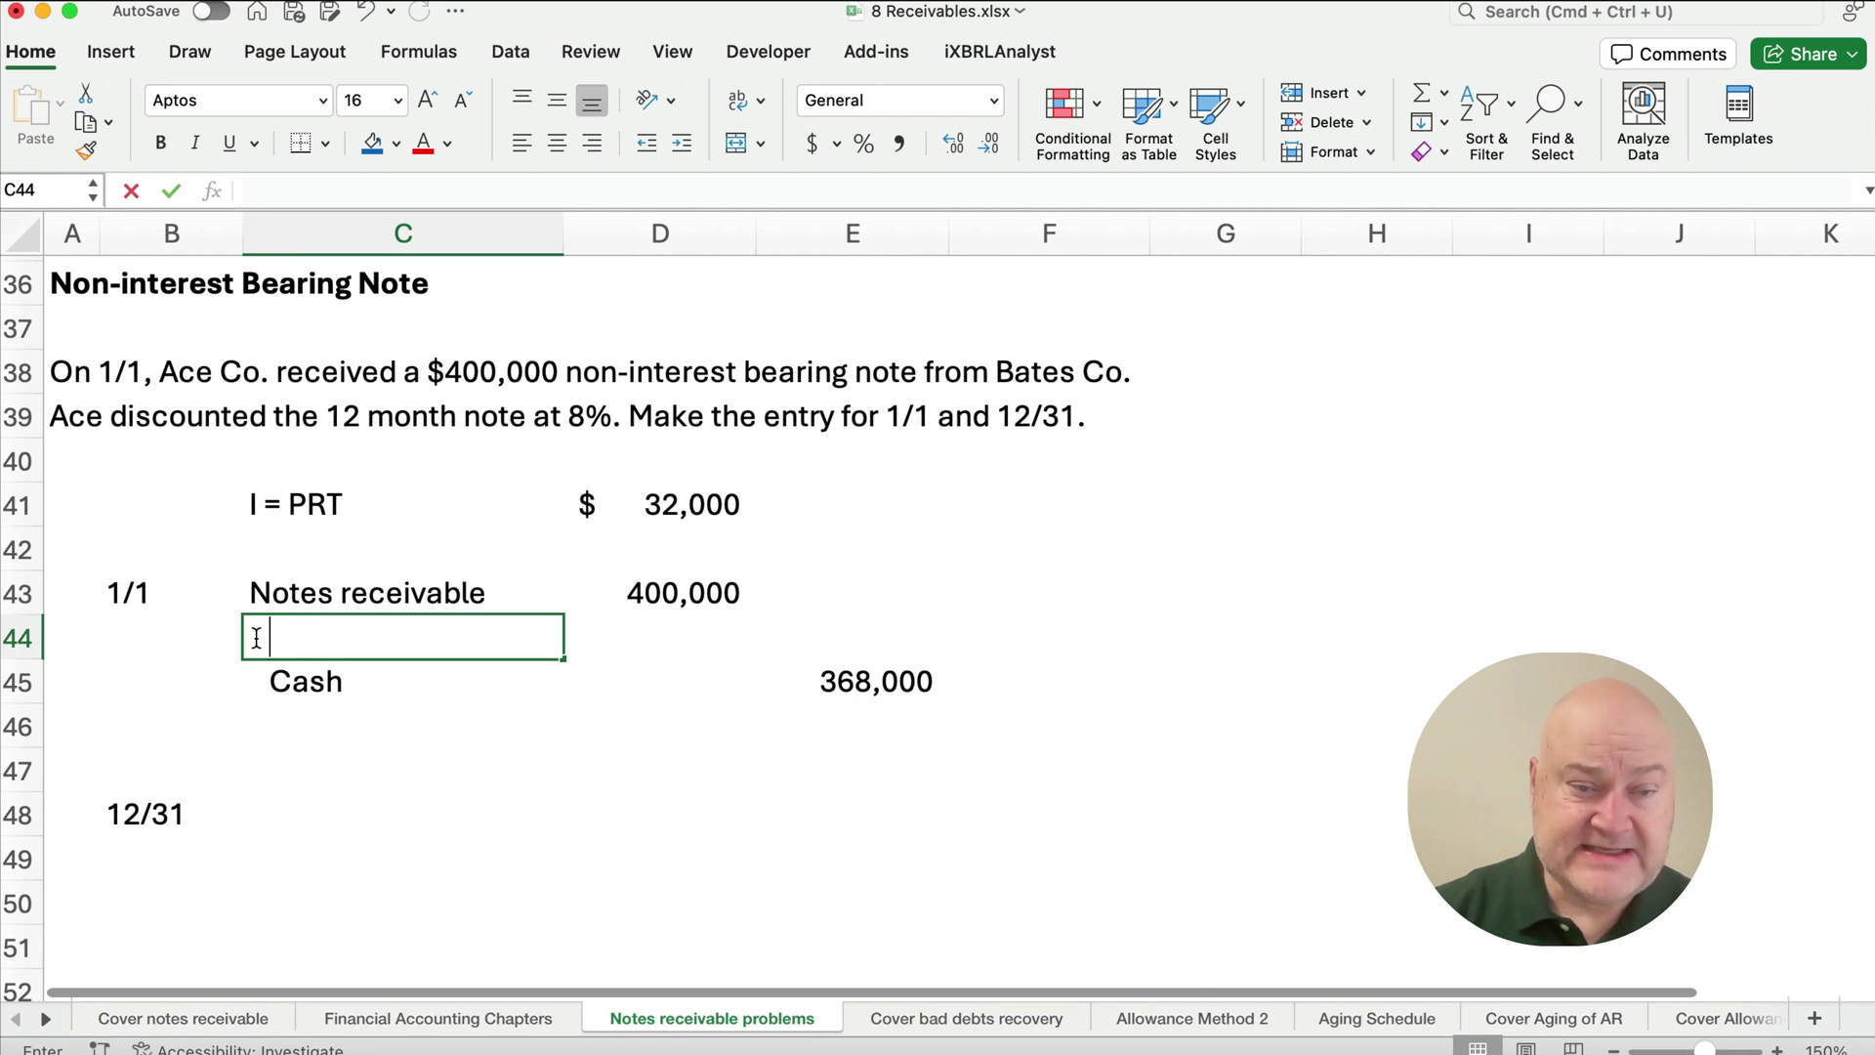
type("scount o")
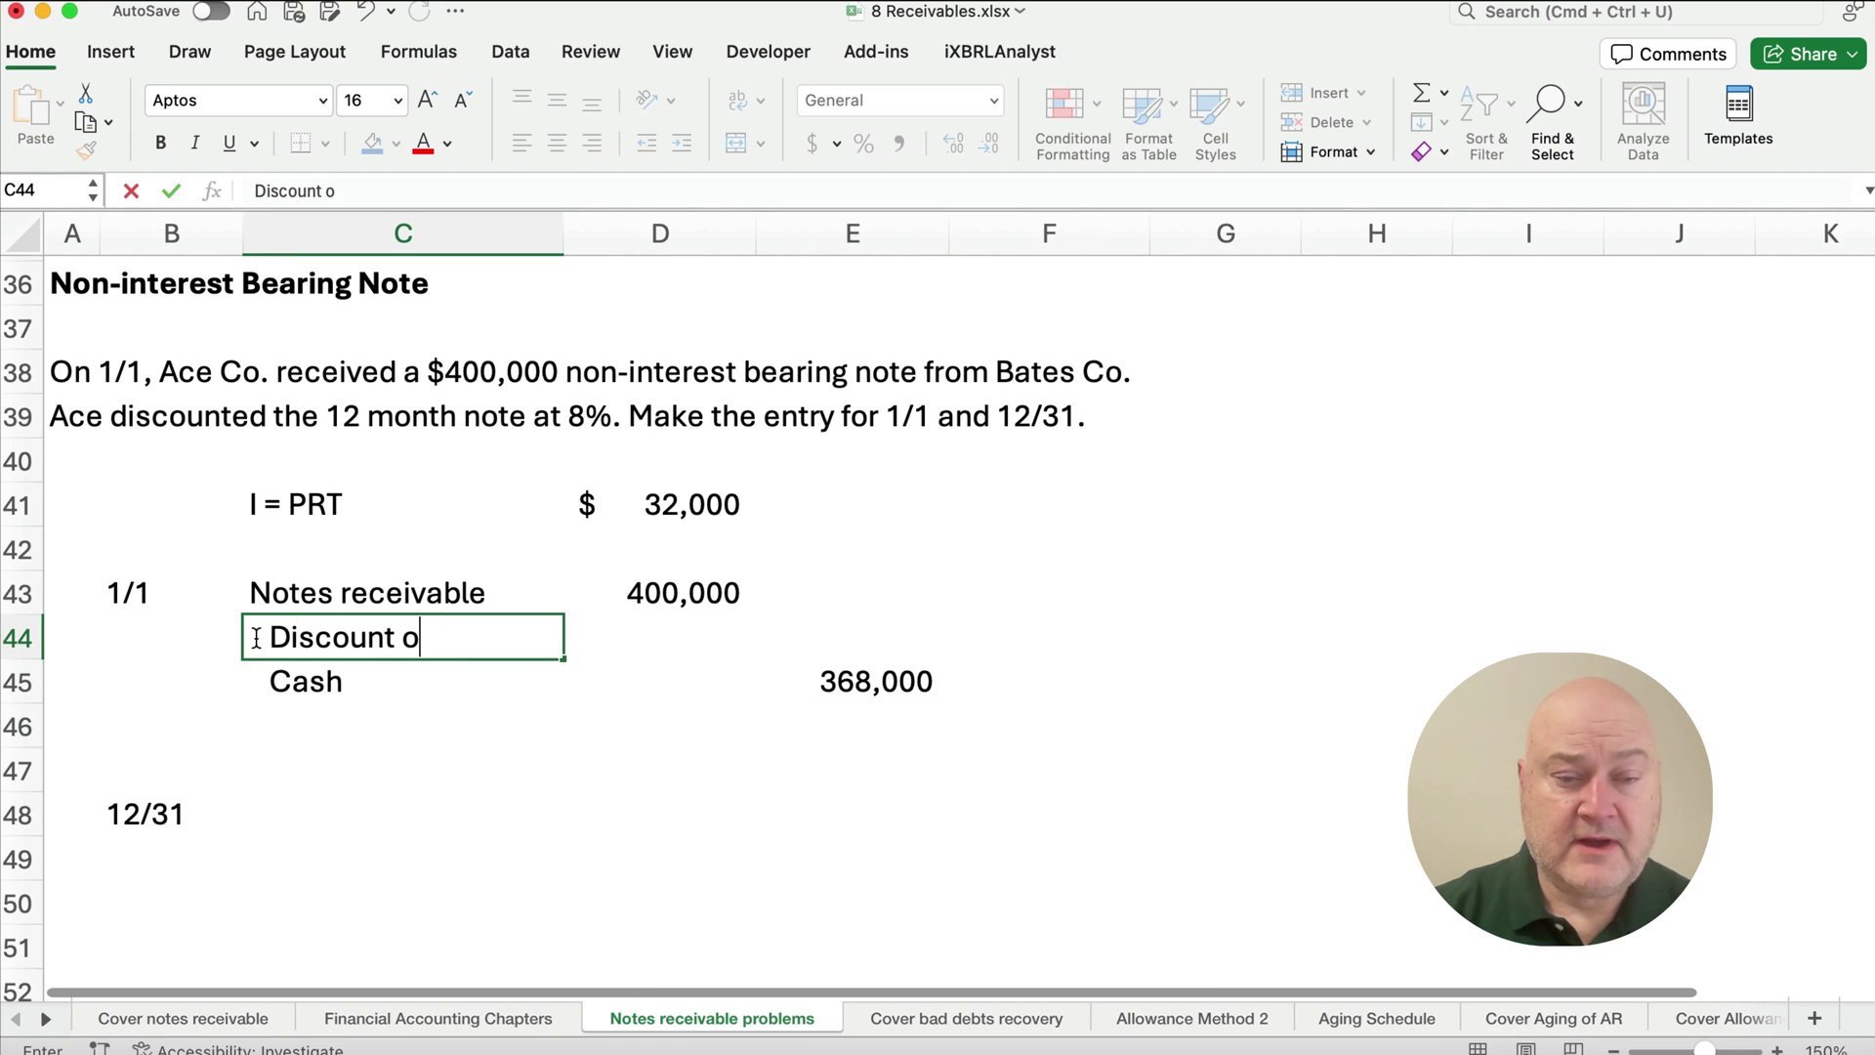
type("n n")
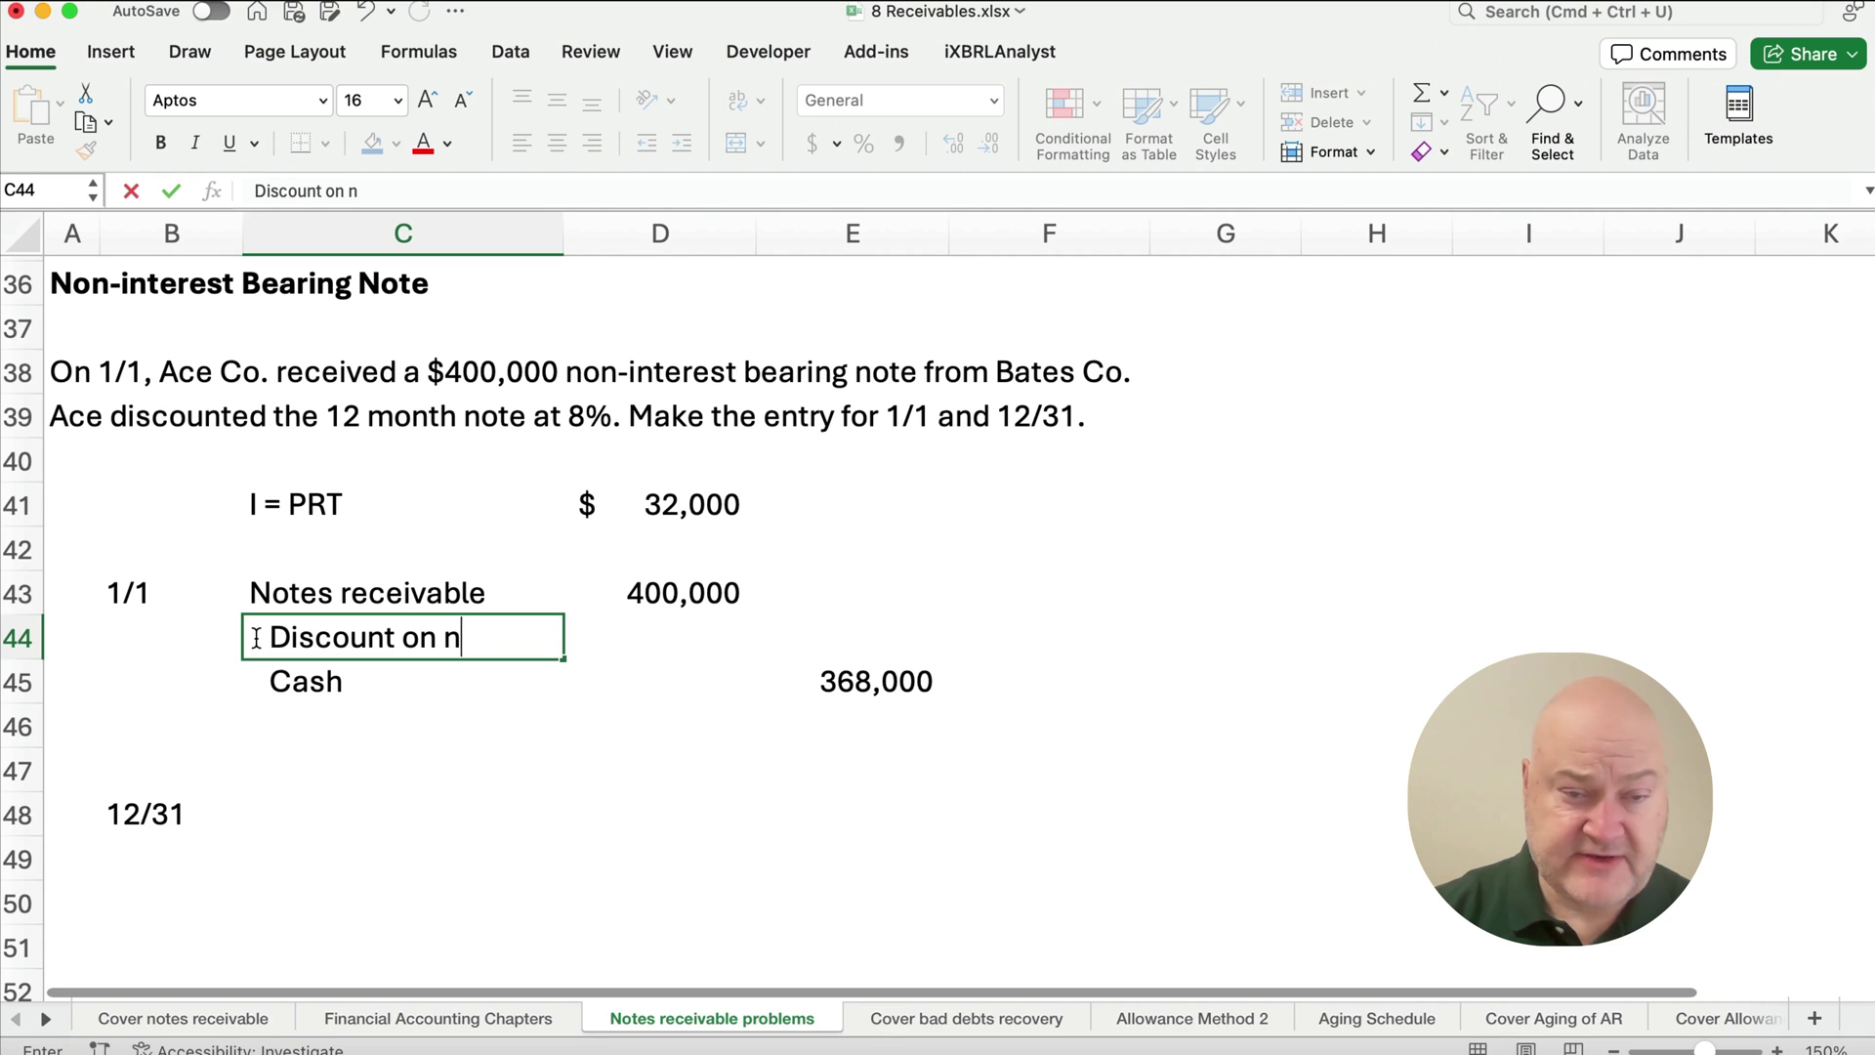
key("BackSpace")
type("notes")
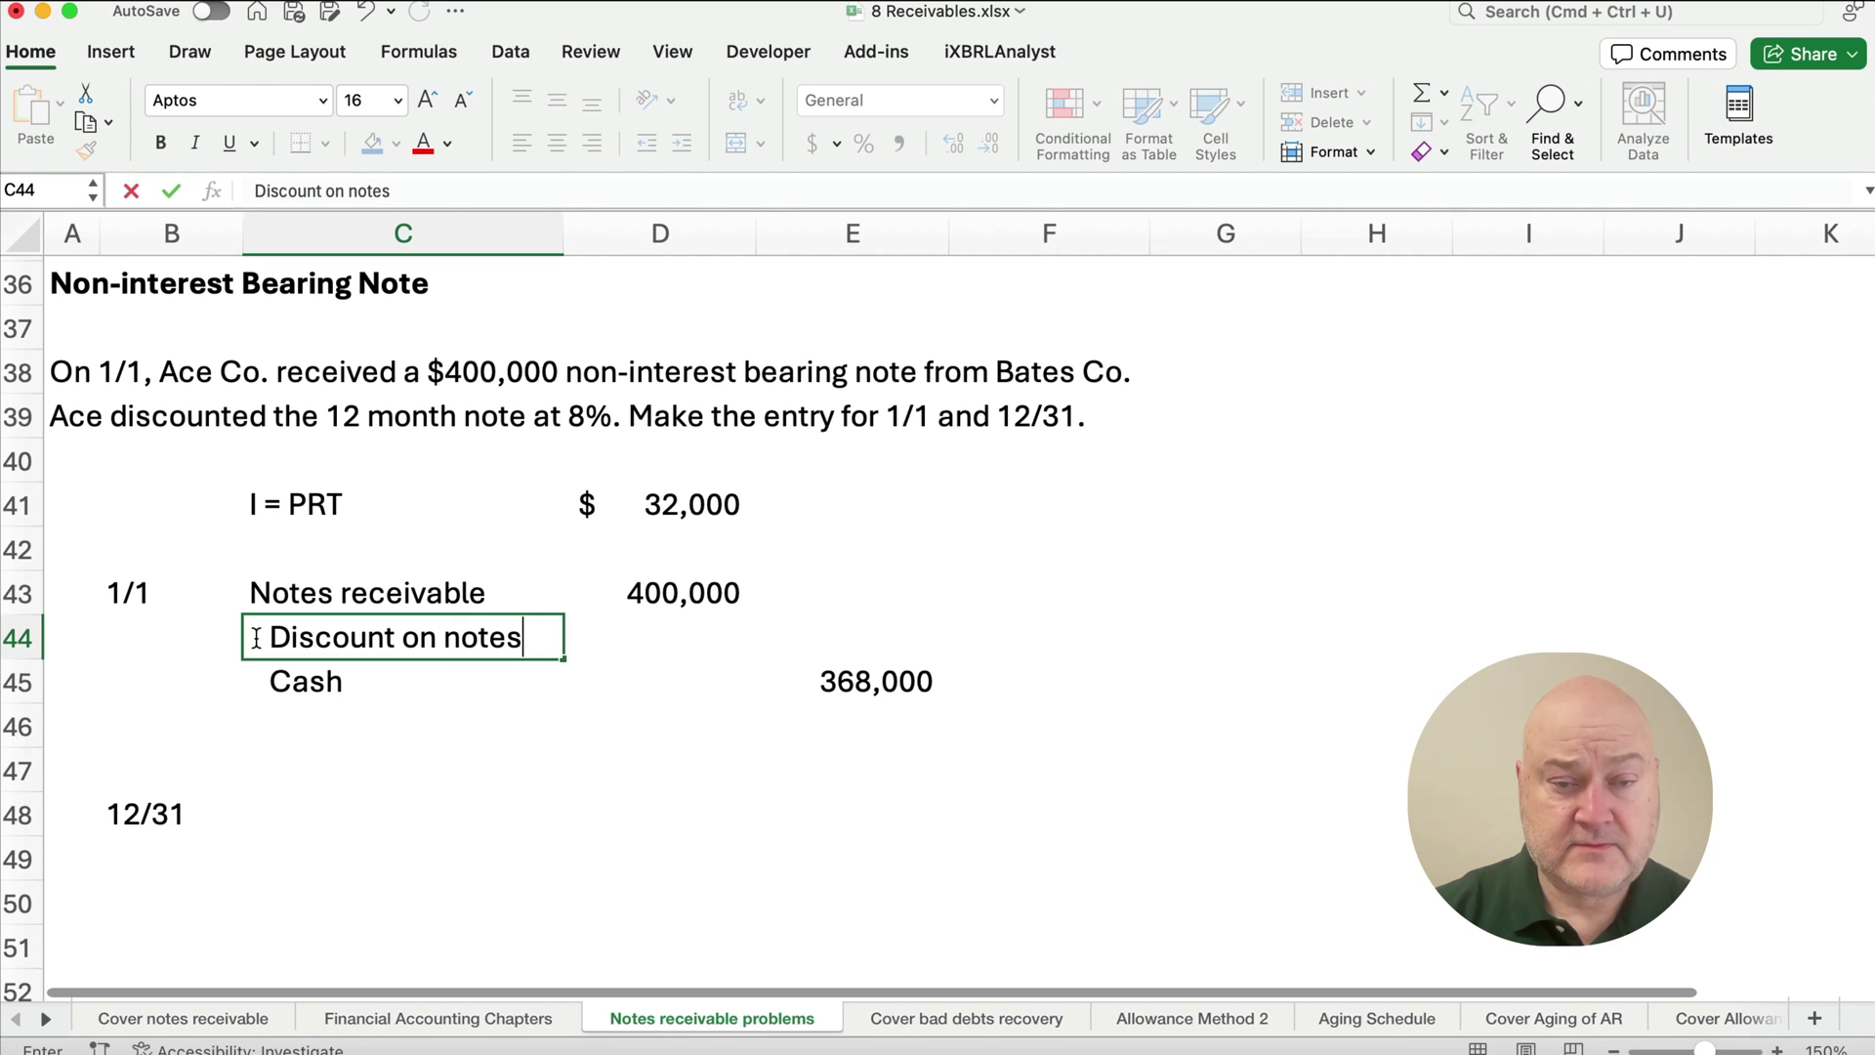
type(" rec")
key("Return")
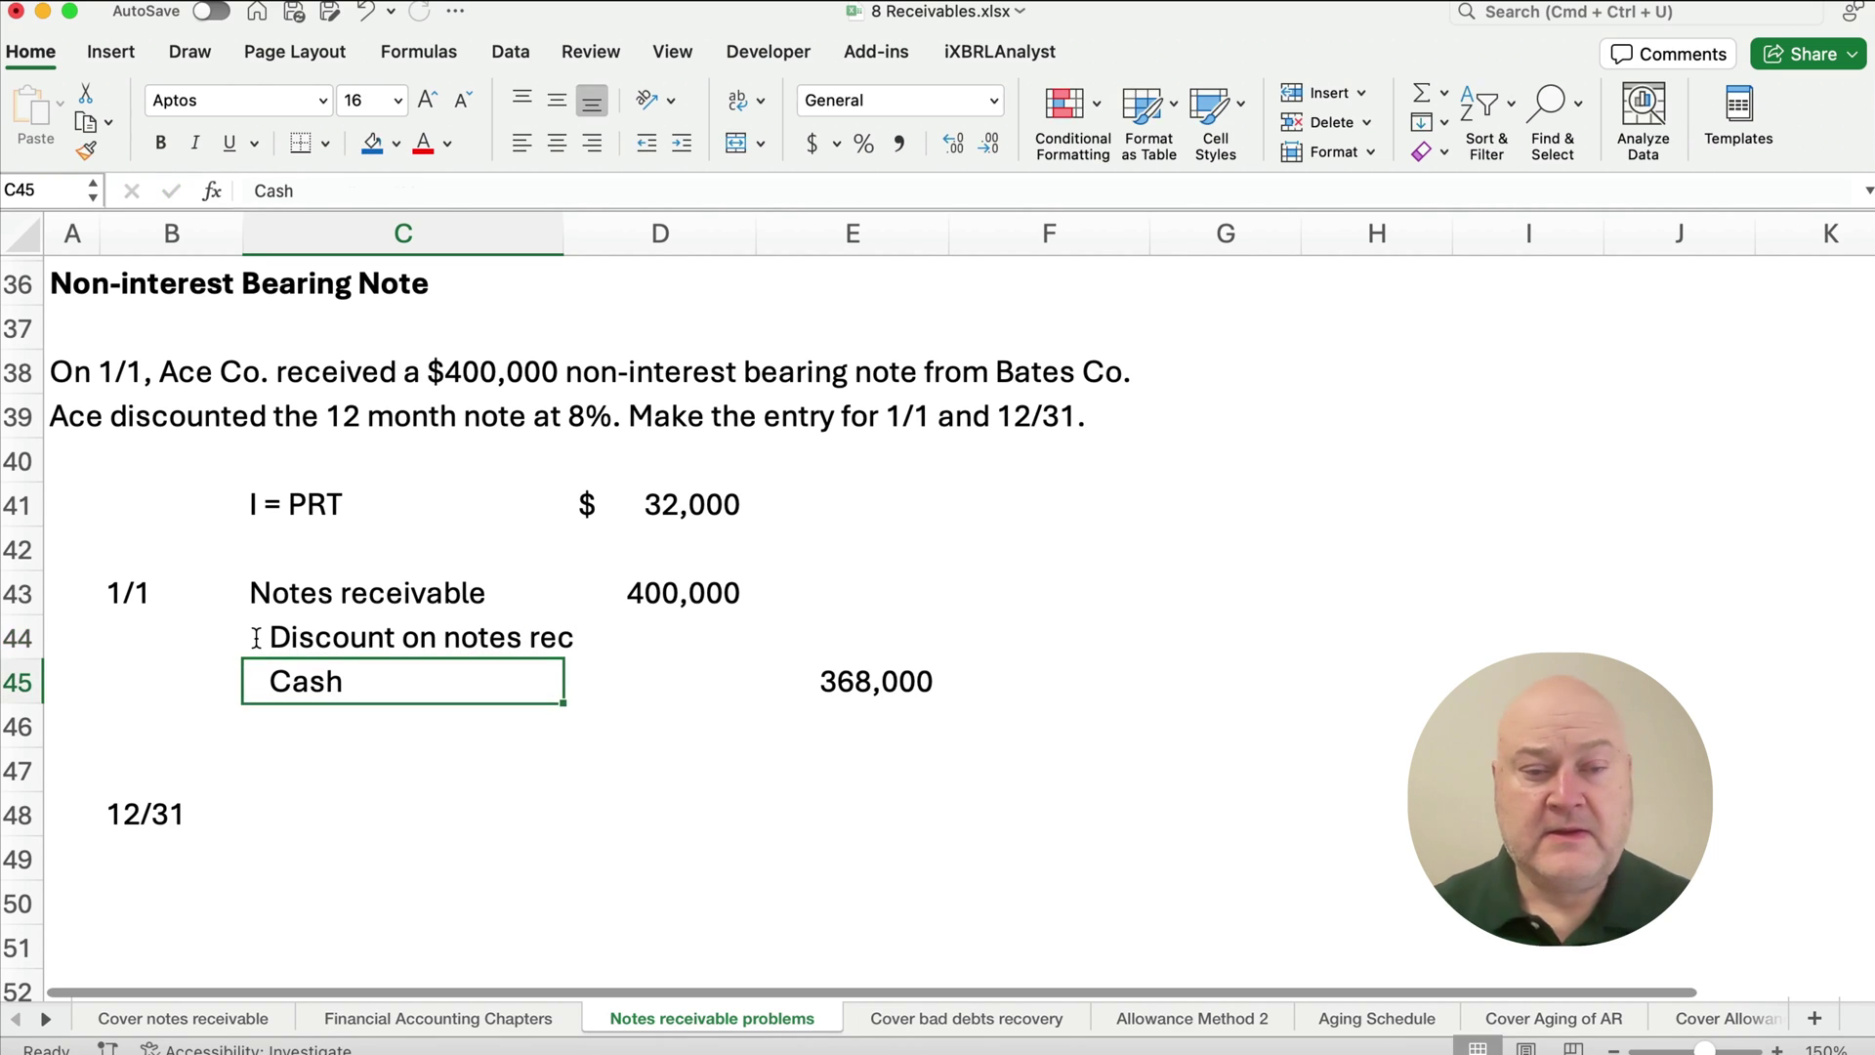
key("Up")
key("Right")
key("Right")
type("=")
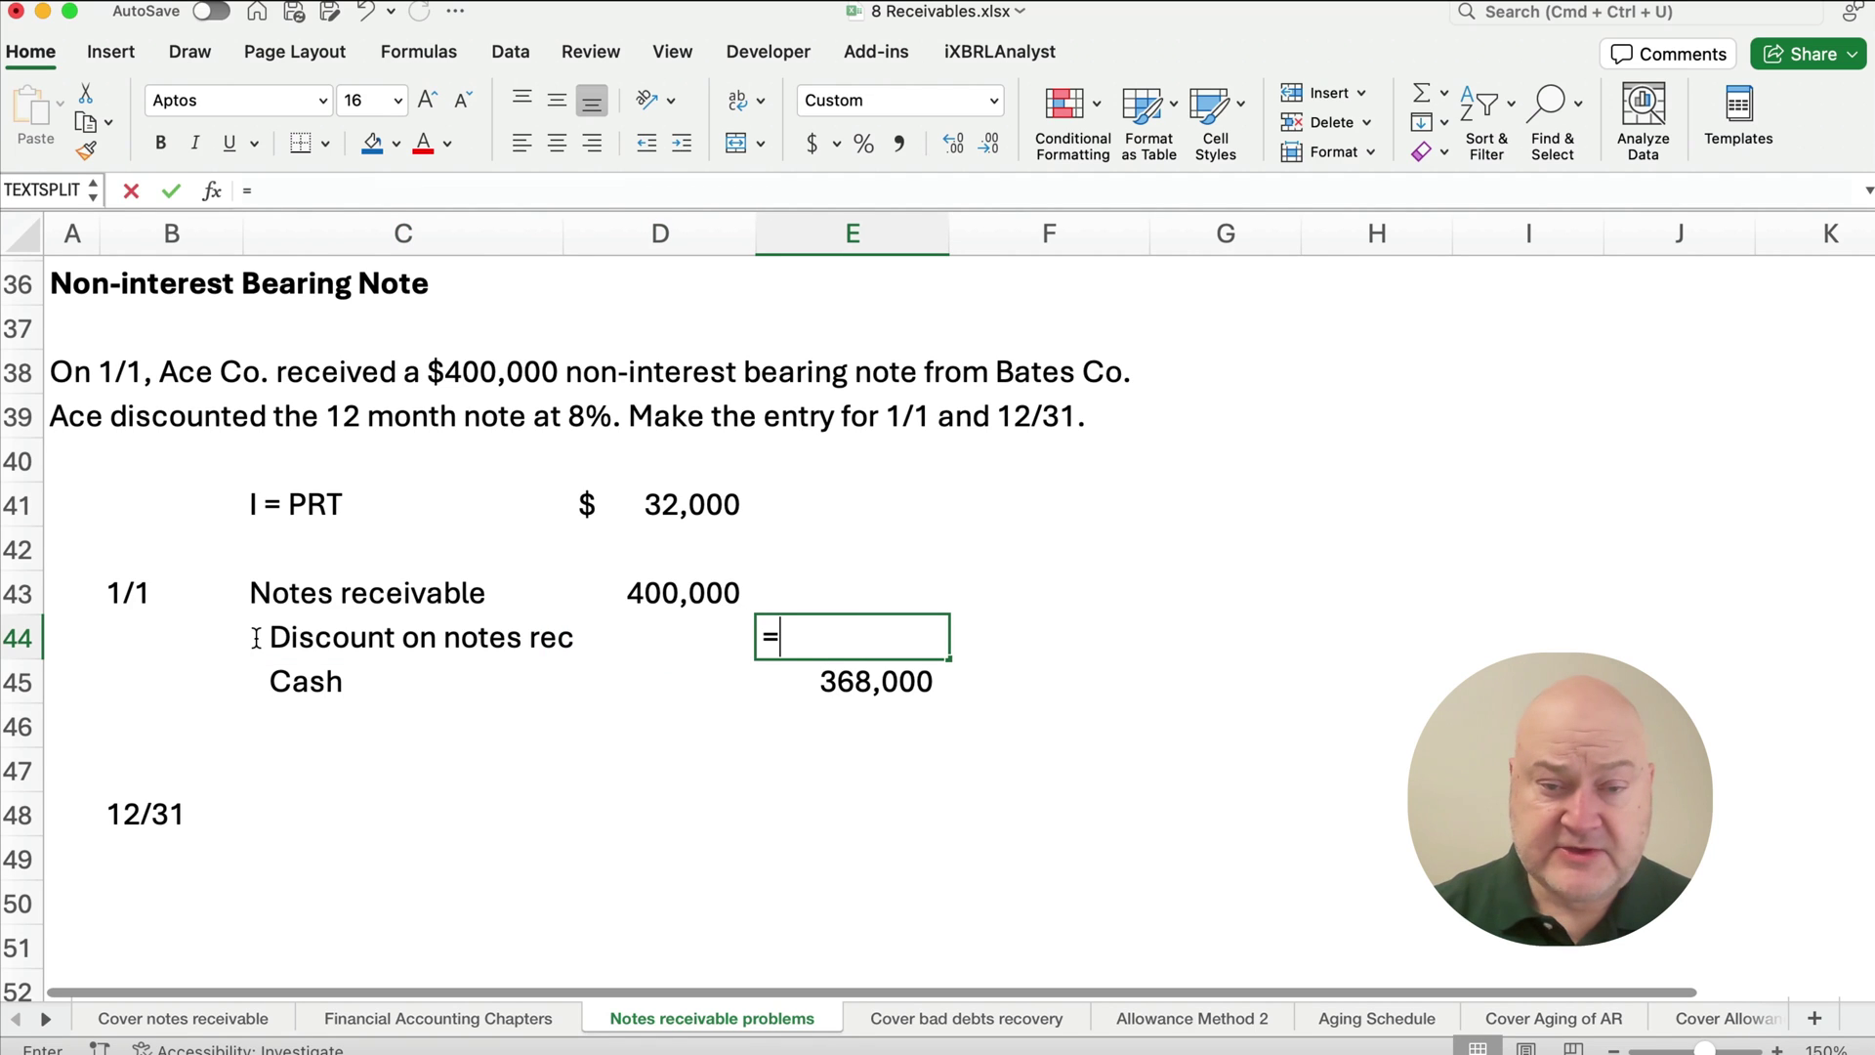
key("Up")
key("Up")
key("Up")
key("Left")
key("Return")
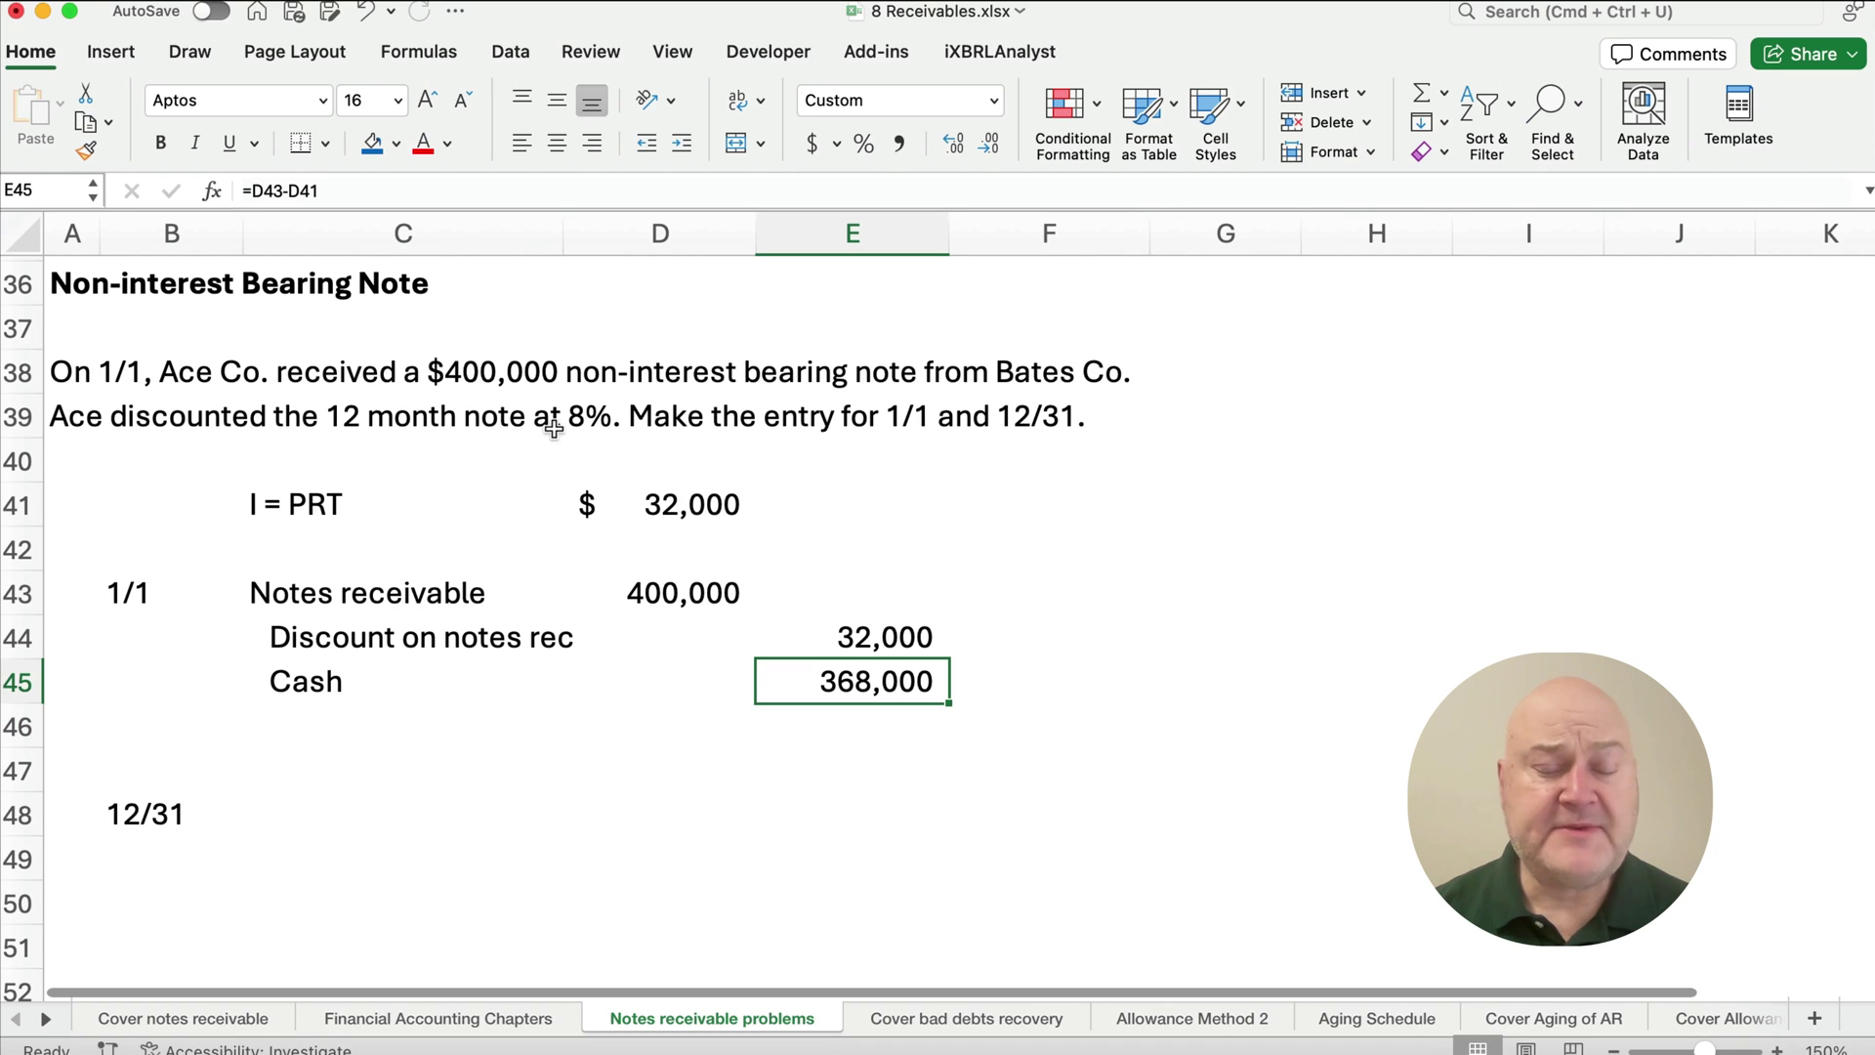
Enter Cash and Discount on notes rec as the 12/31 debit accounts in C48:C49.
left_click(260, 801)
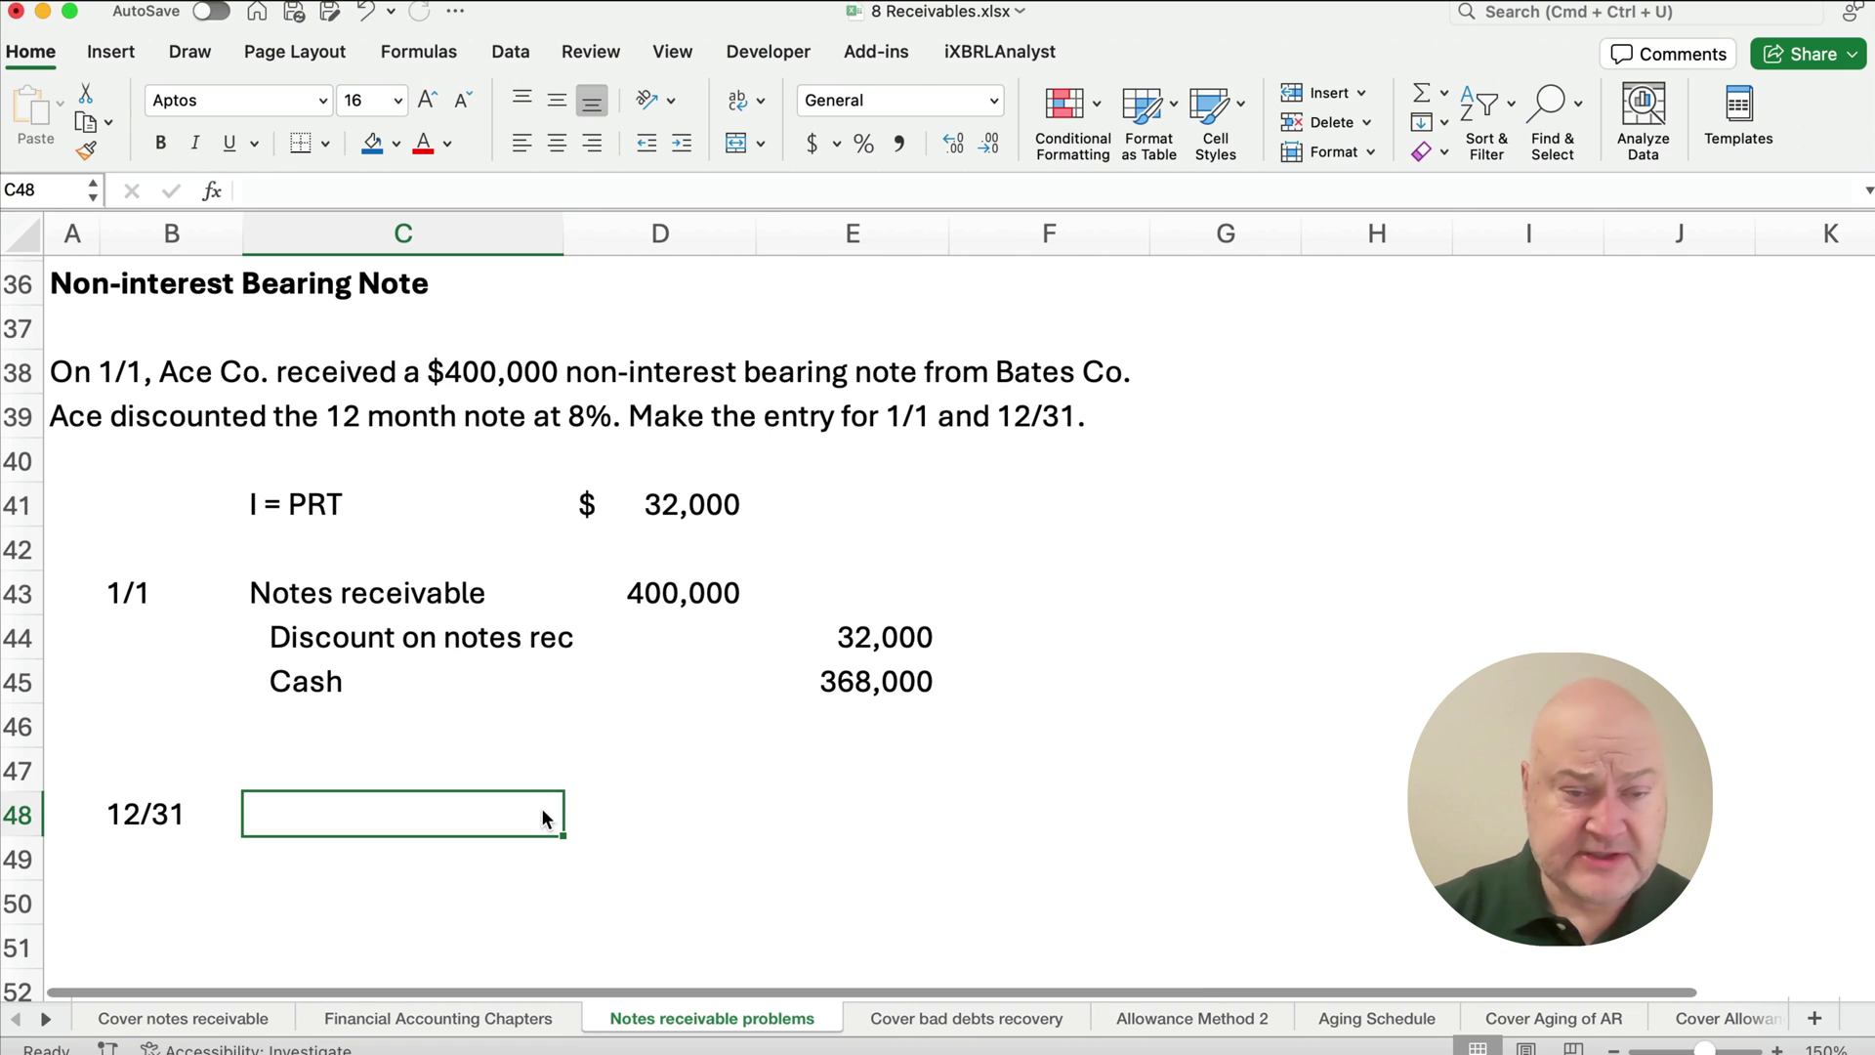
type("Cash")
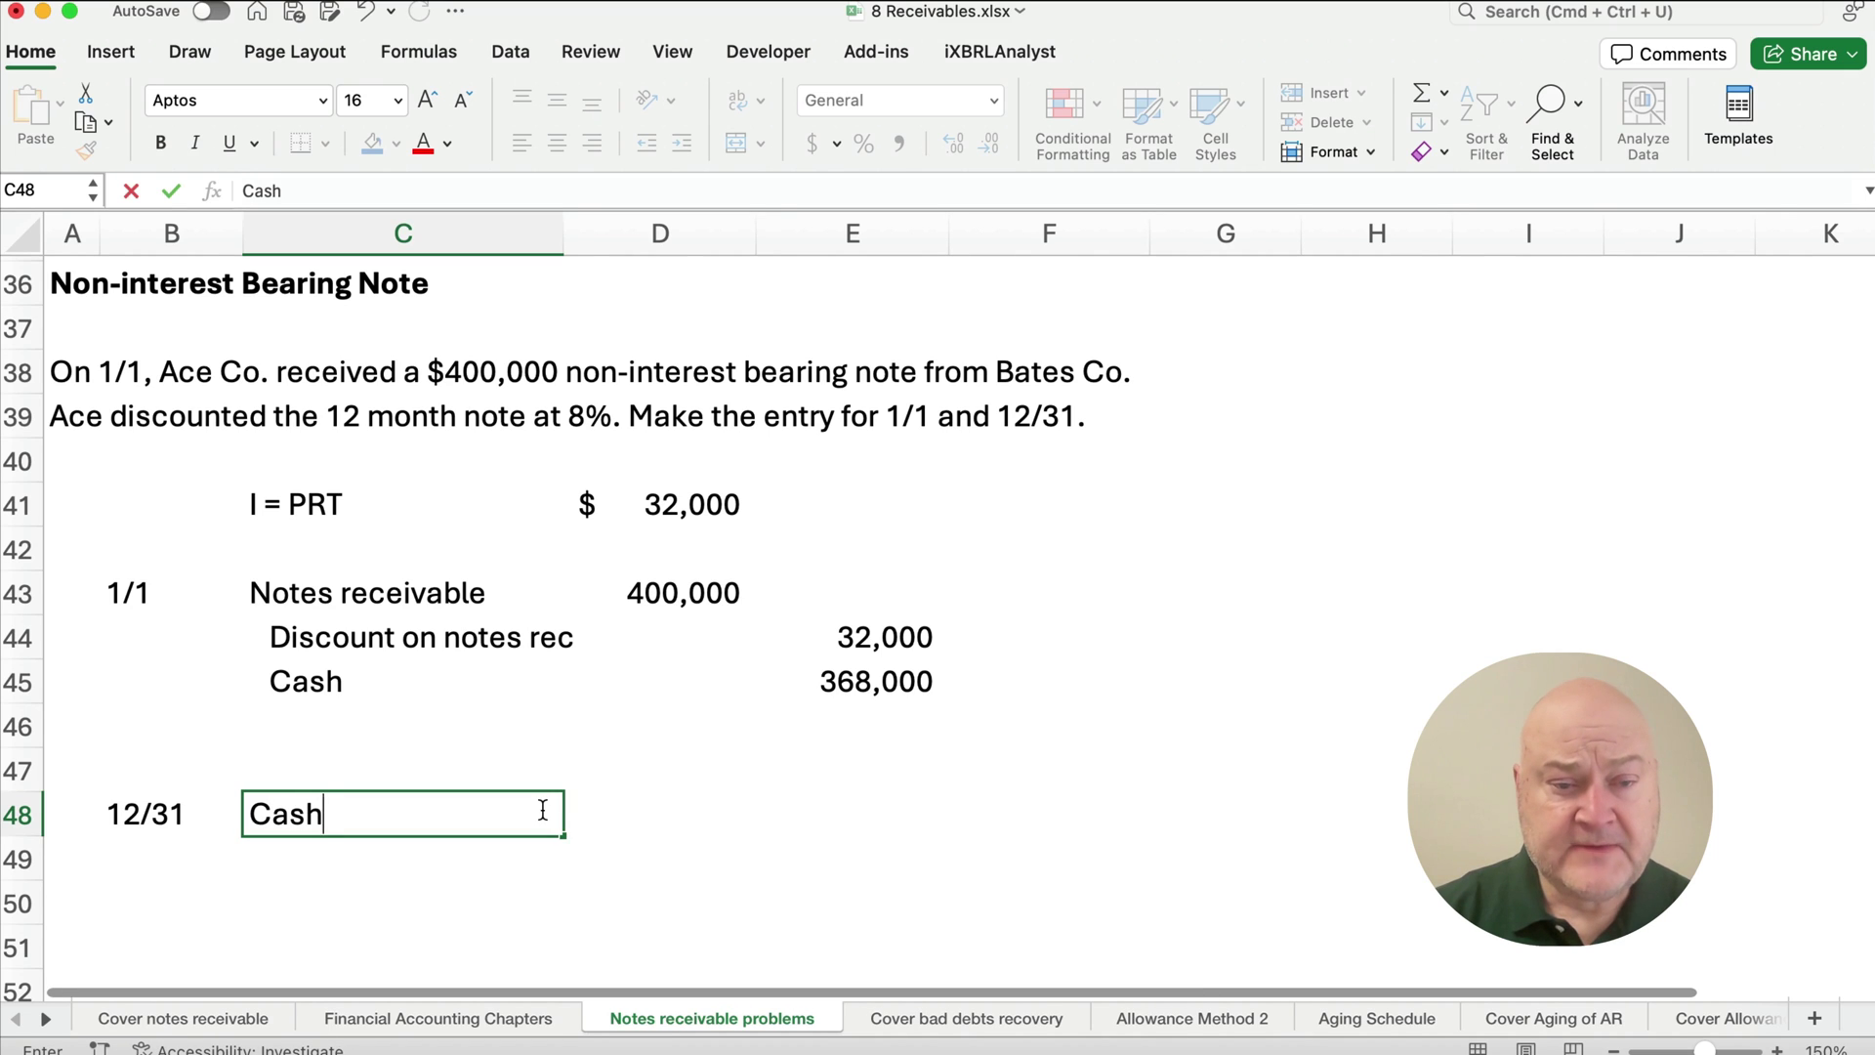
key("Return")
type("Disc")
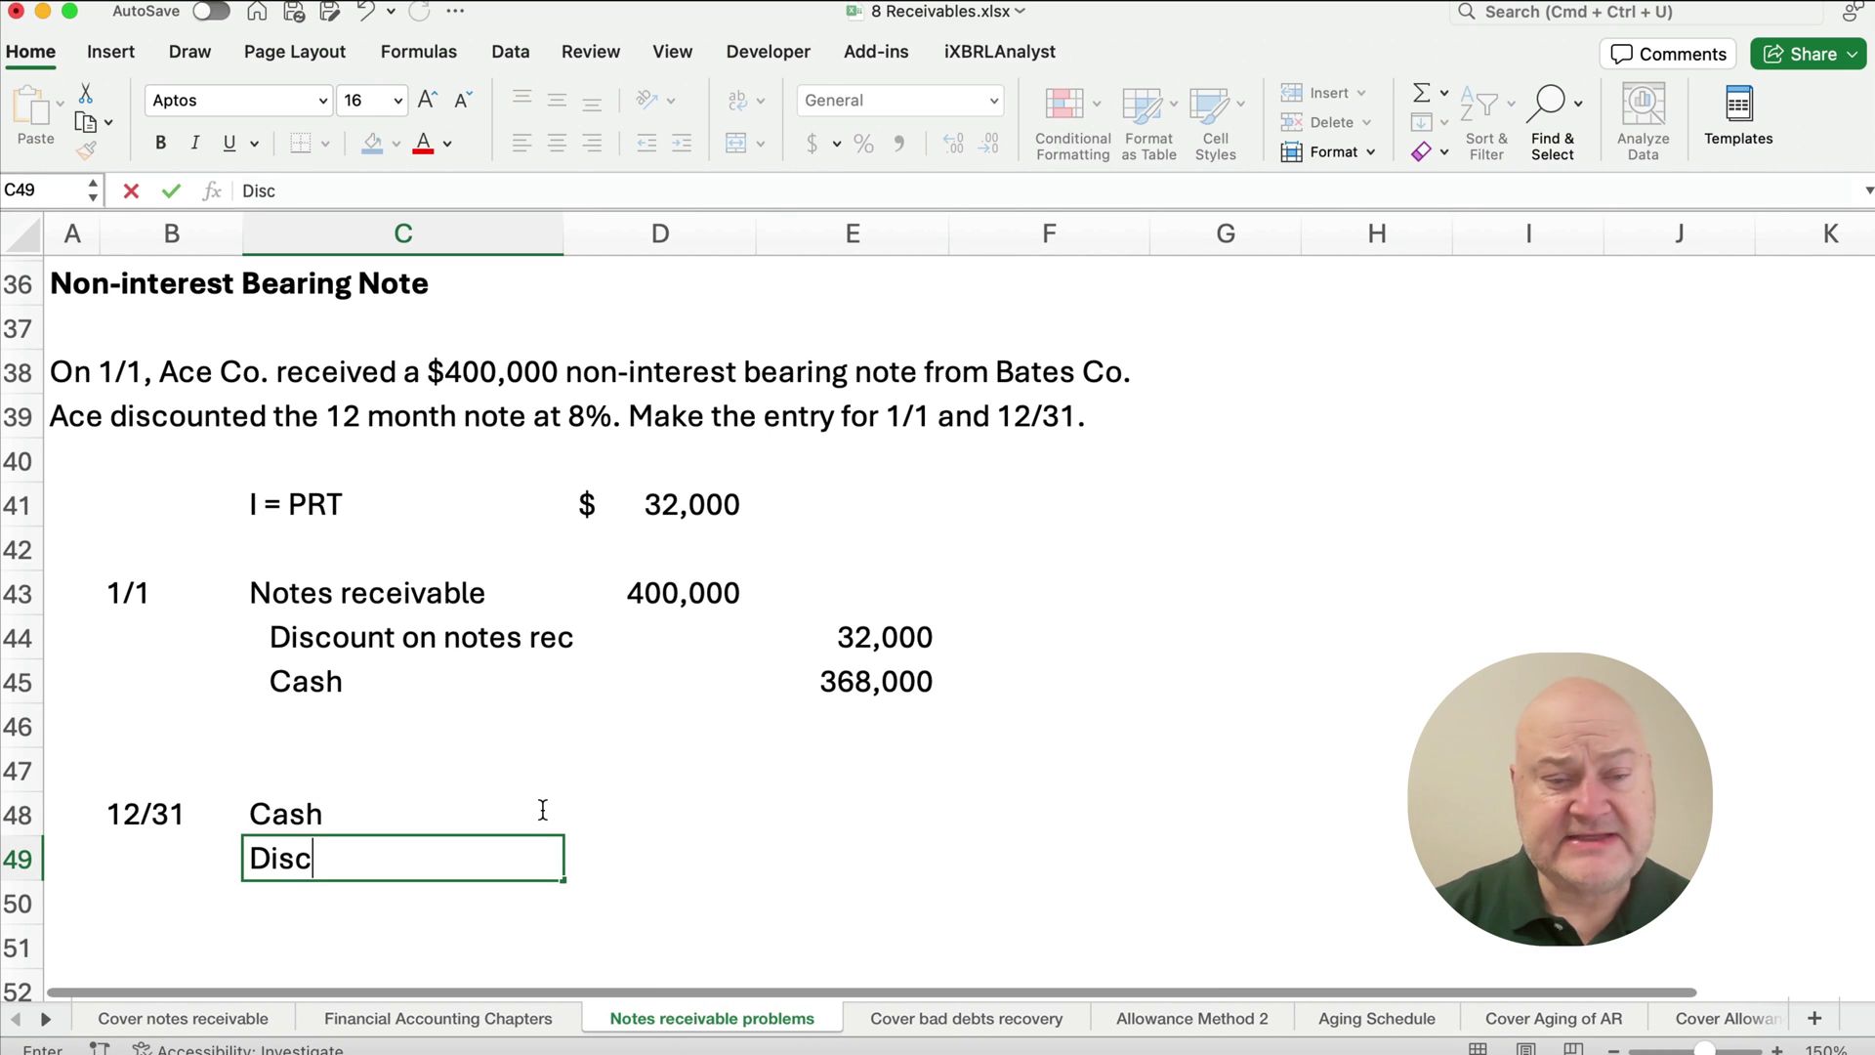
type("coun")
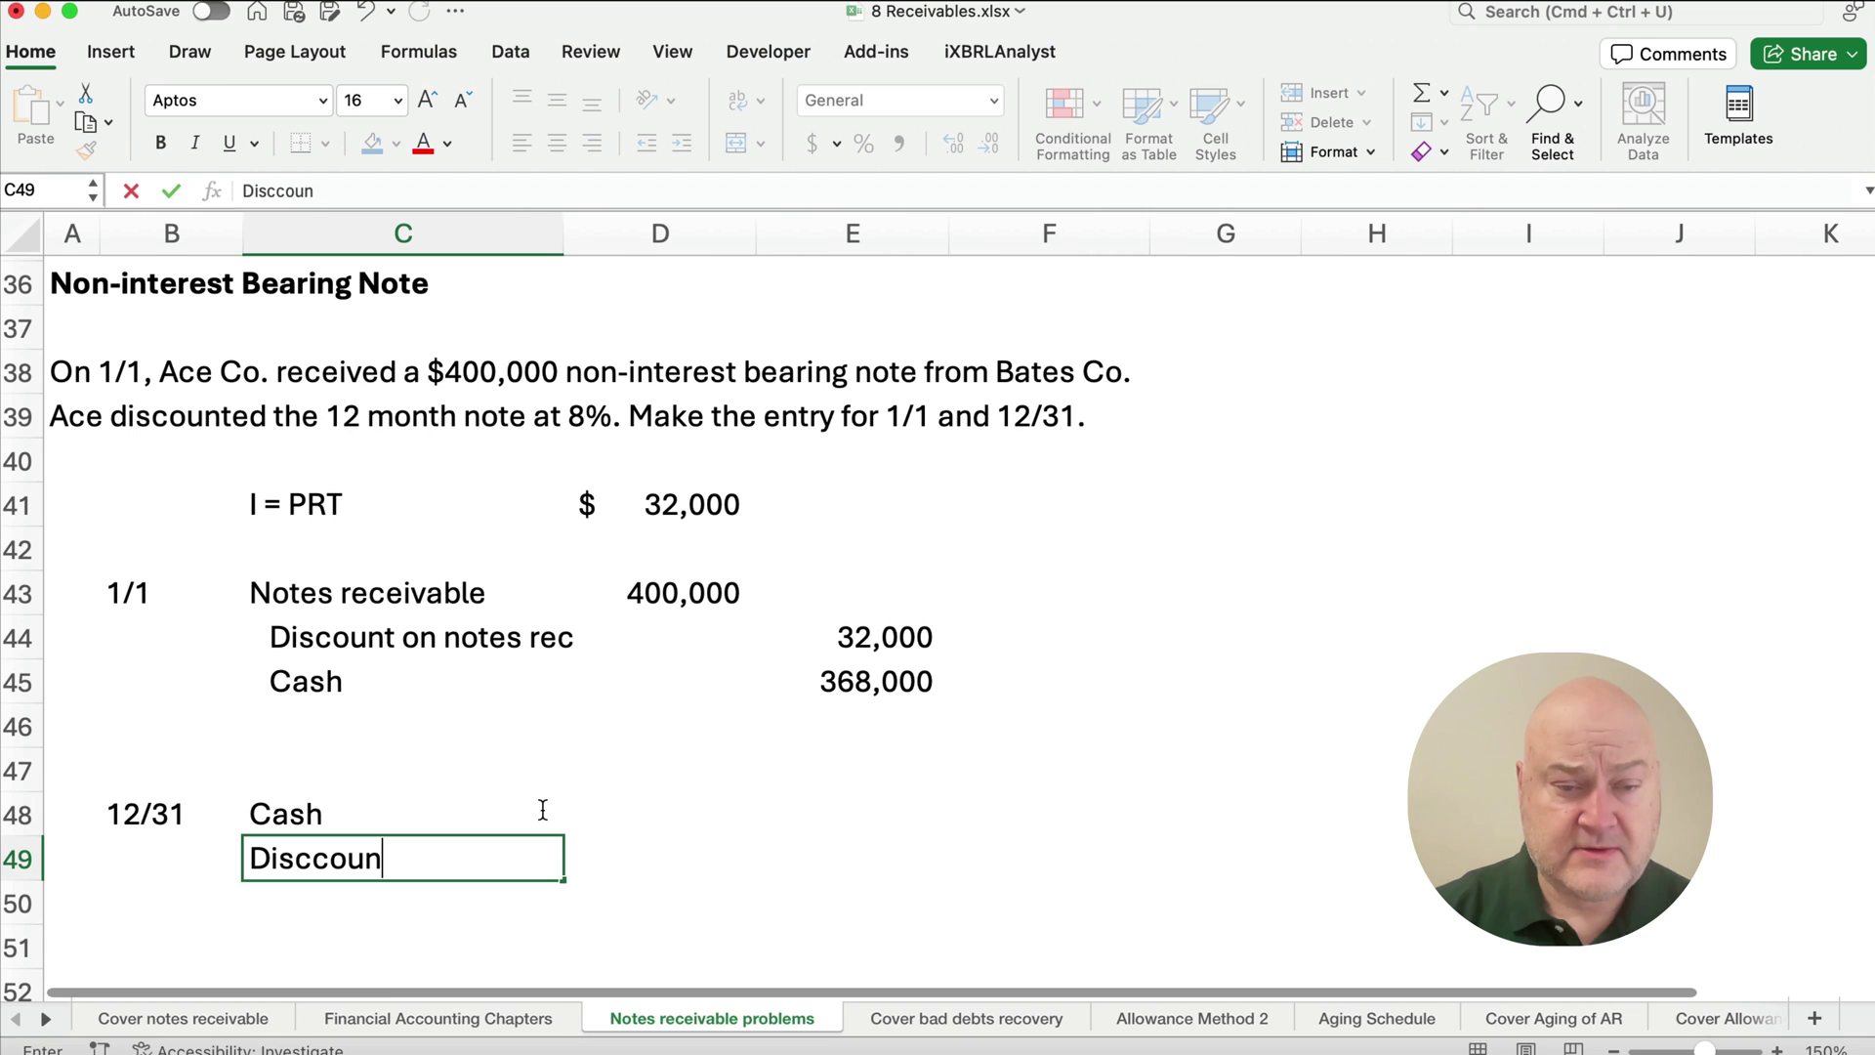
key("BackSpace")
key("BackSpace")
key("BackSpace")
key("BackSpace")
type("ouhnt")
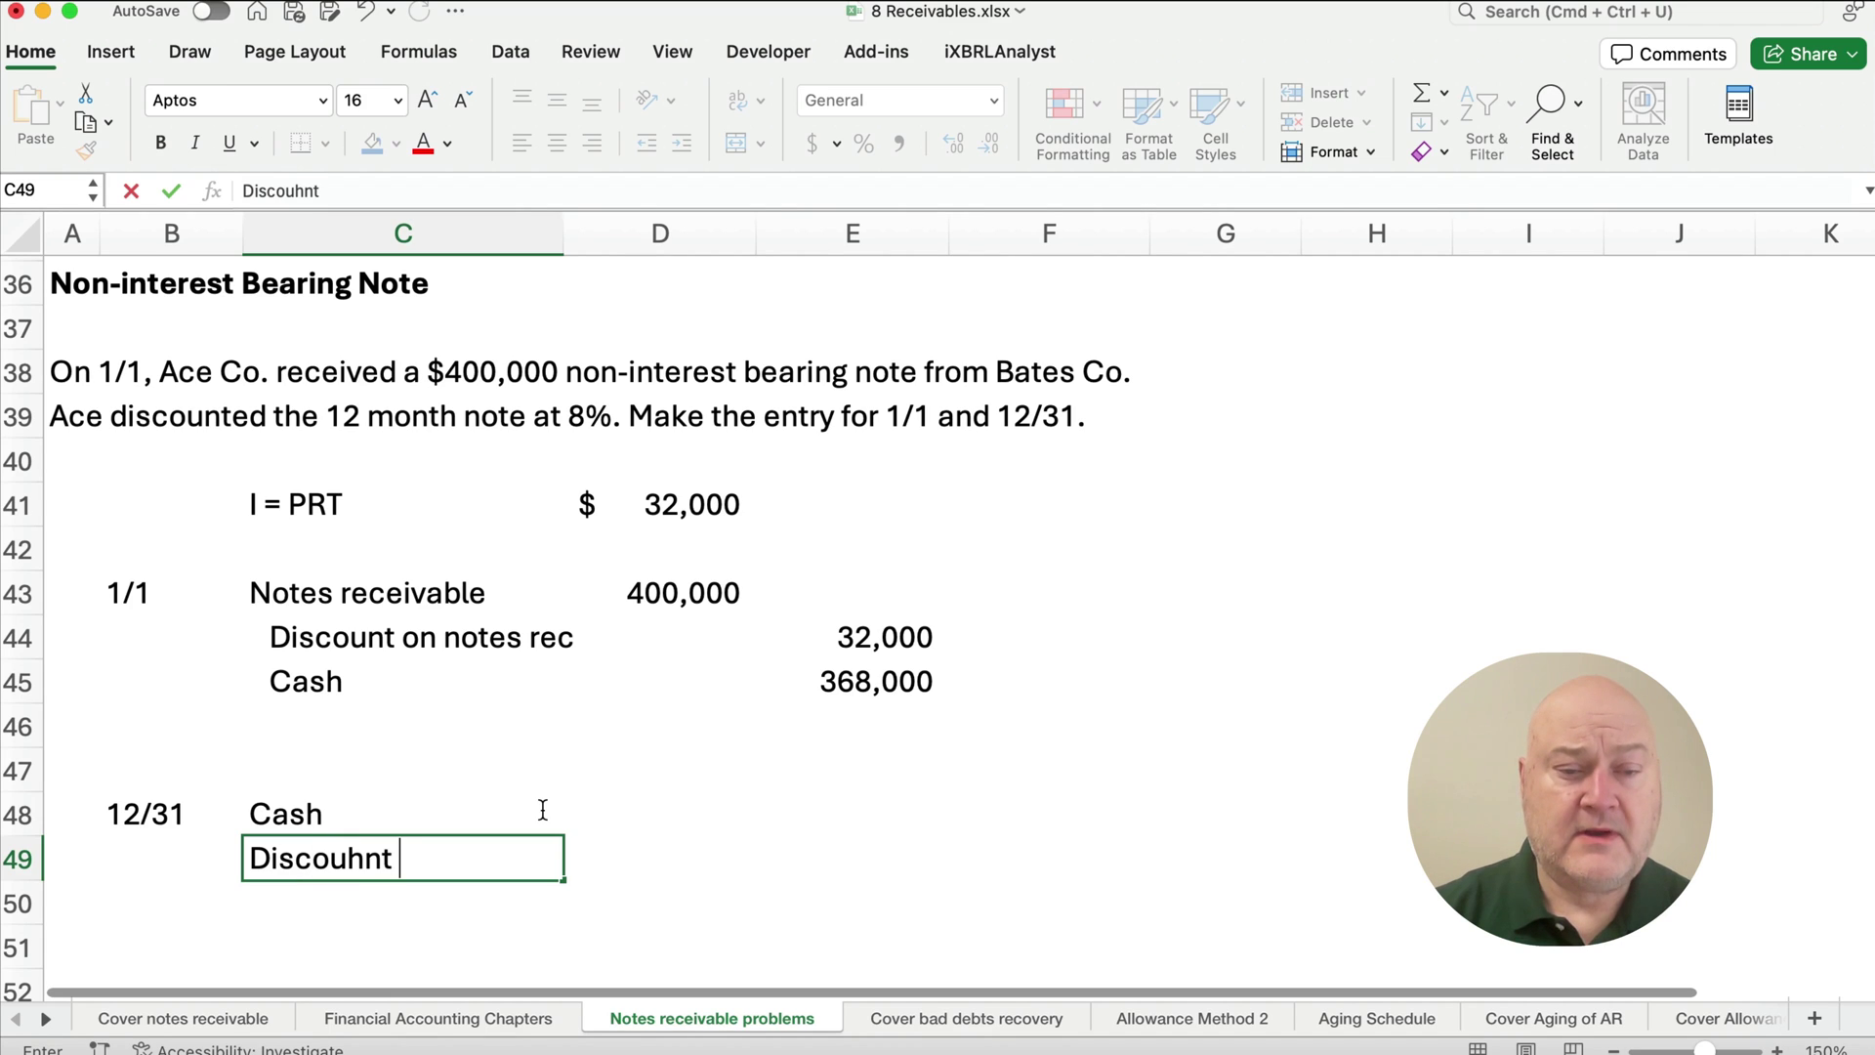
key("BackSpace")
key("BackSpace")
key("BackSpace")
type("nt on")
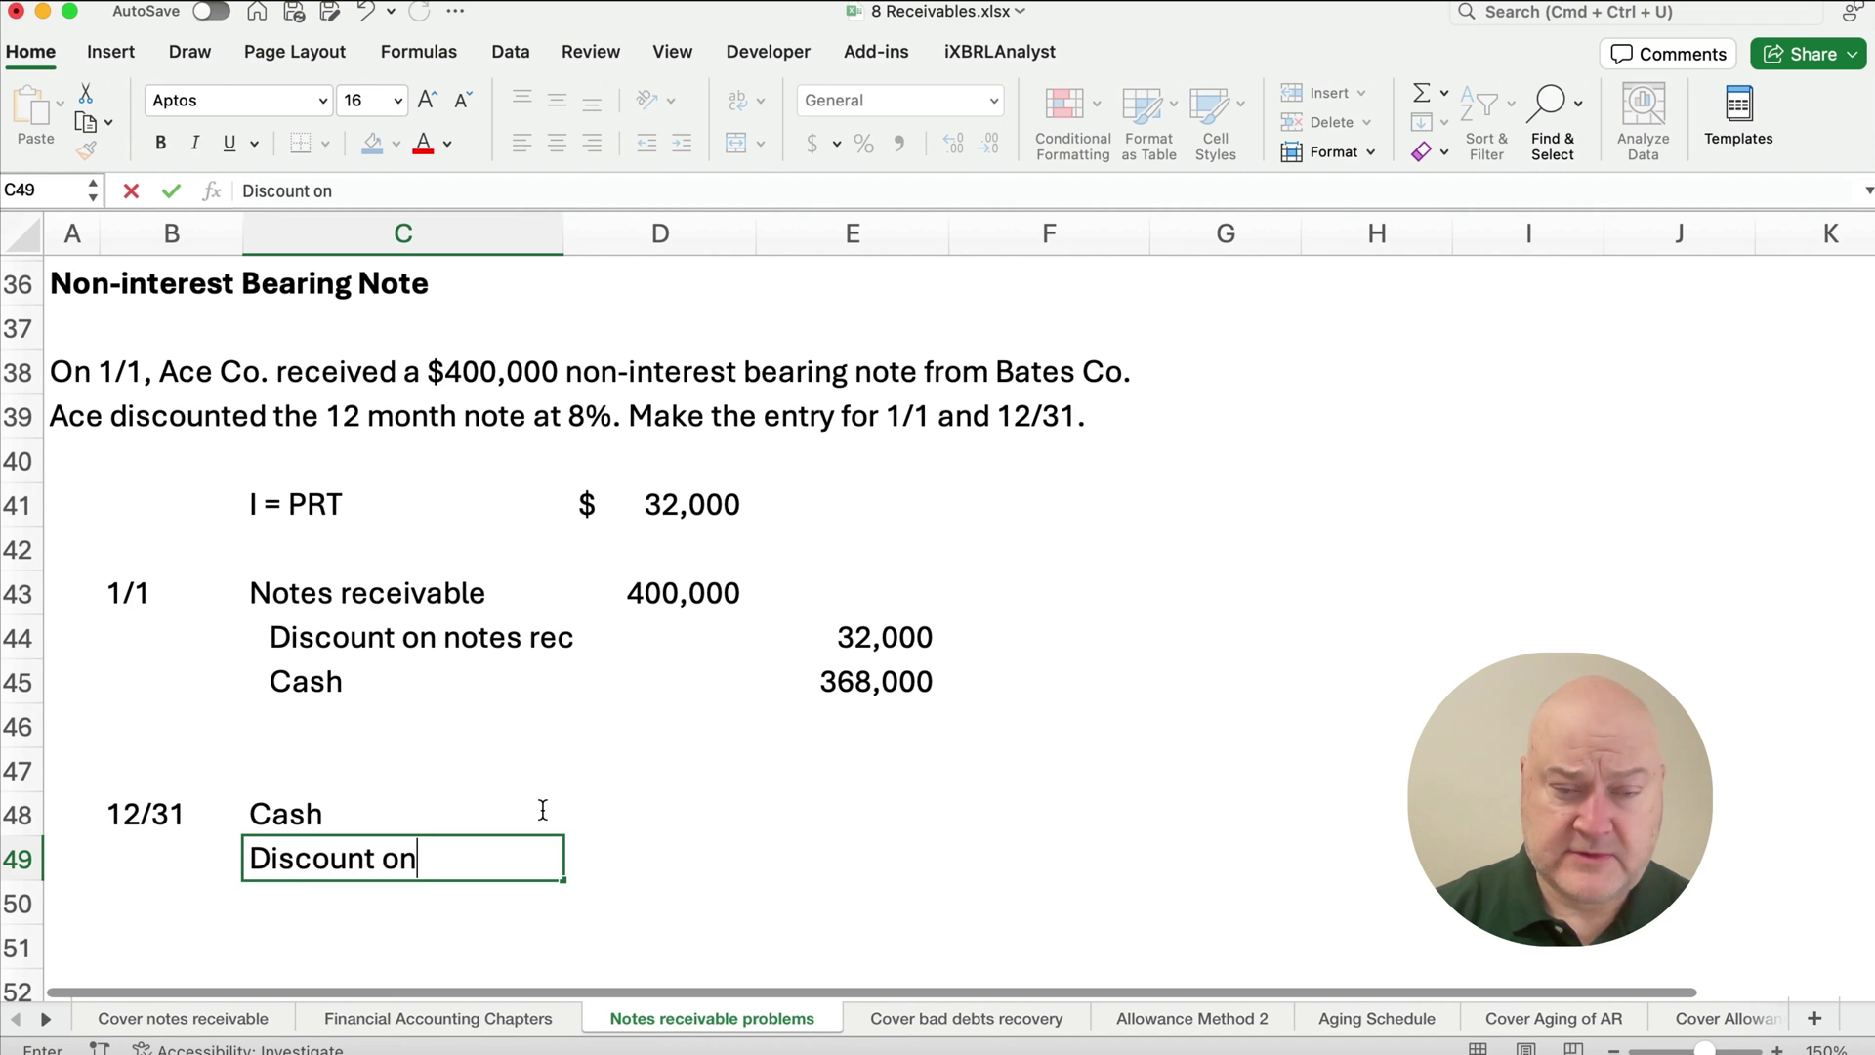
type(" notes rec")
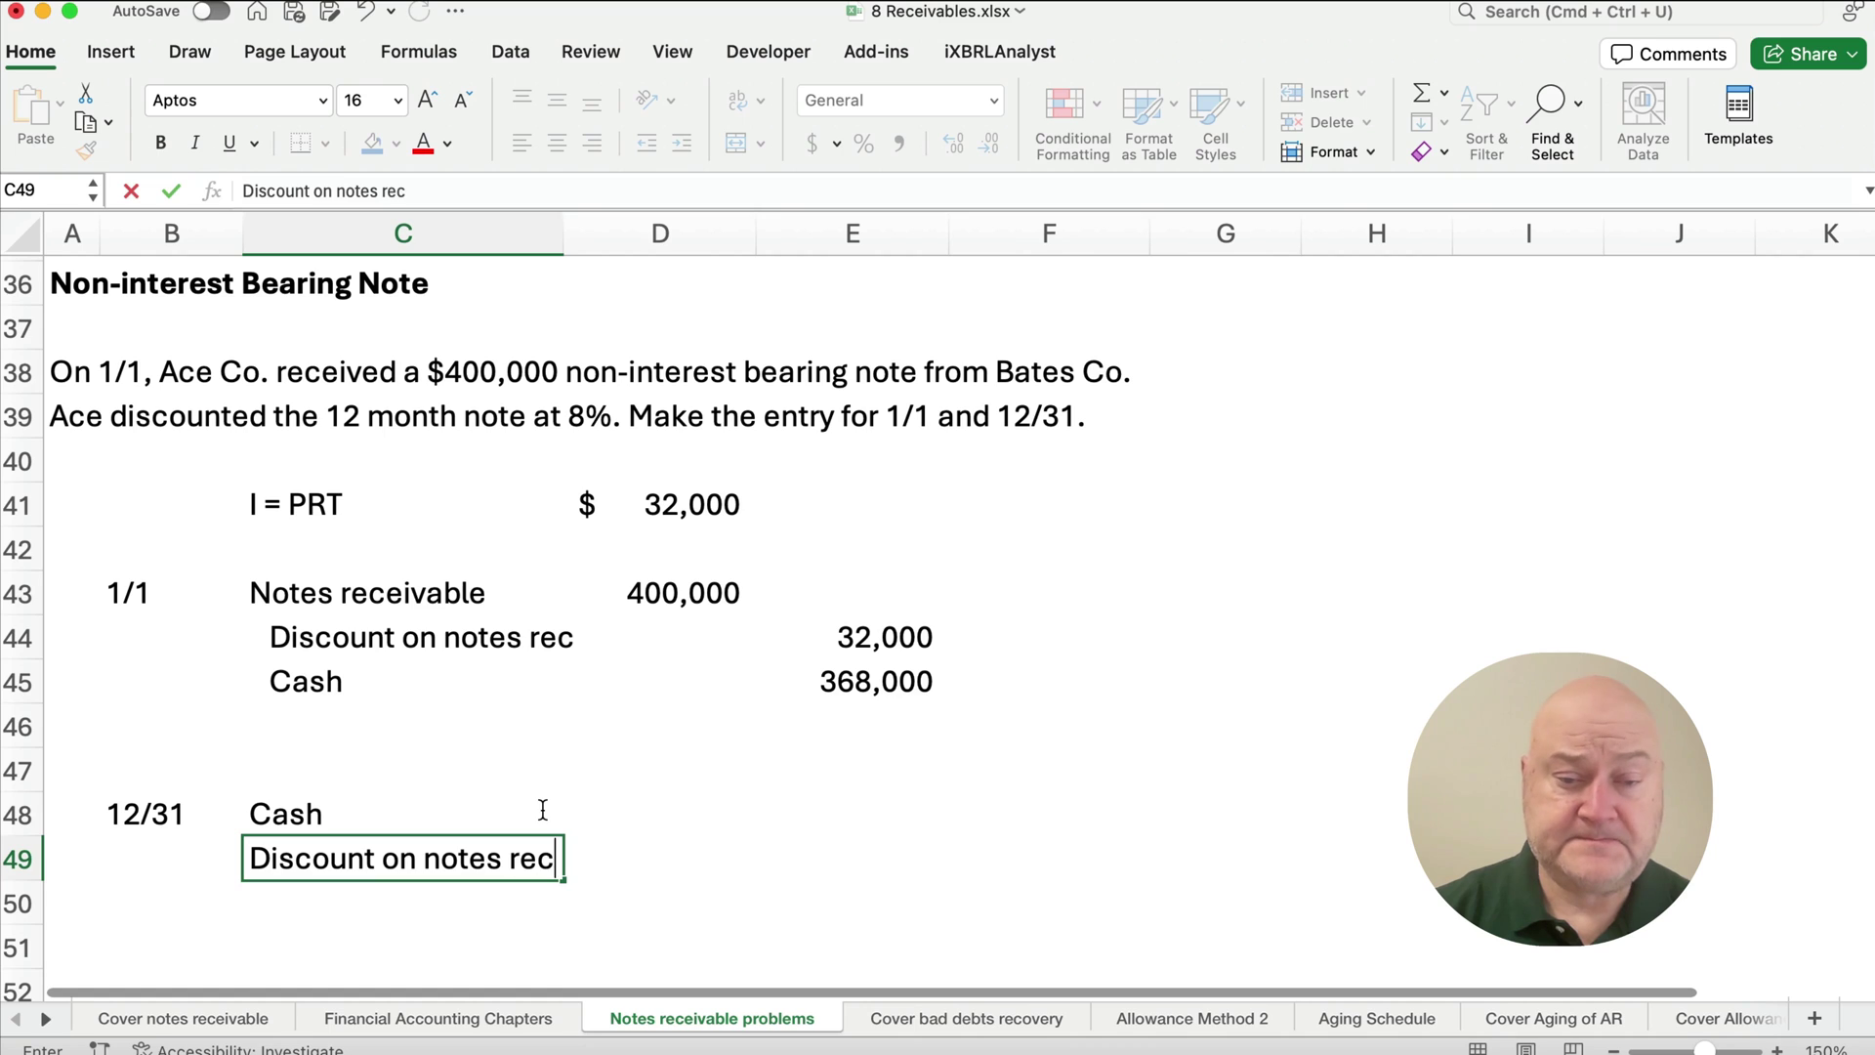
key("Return")
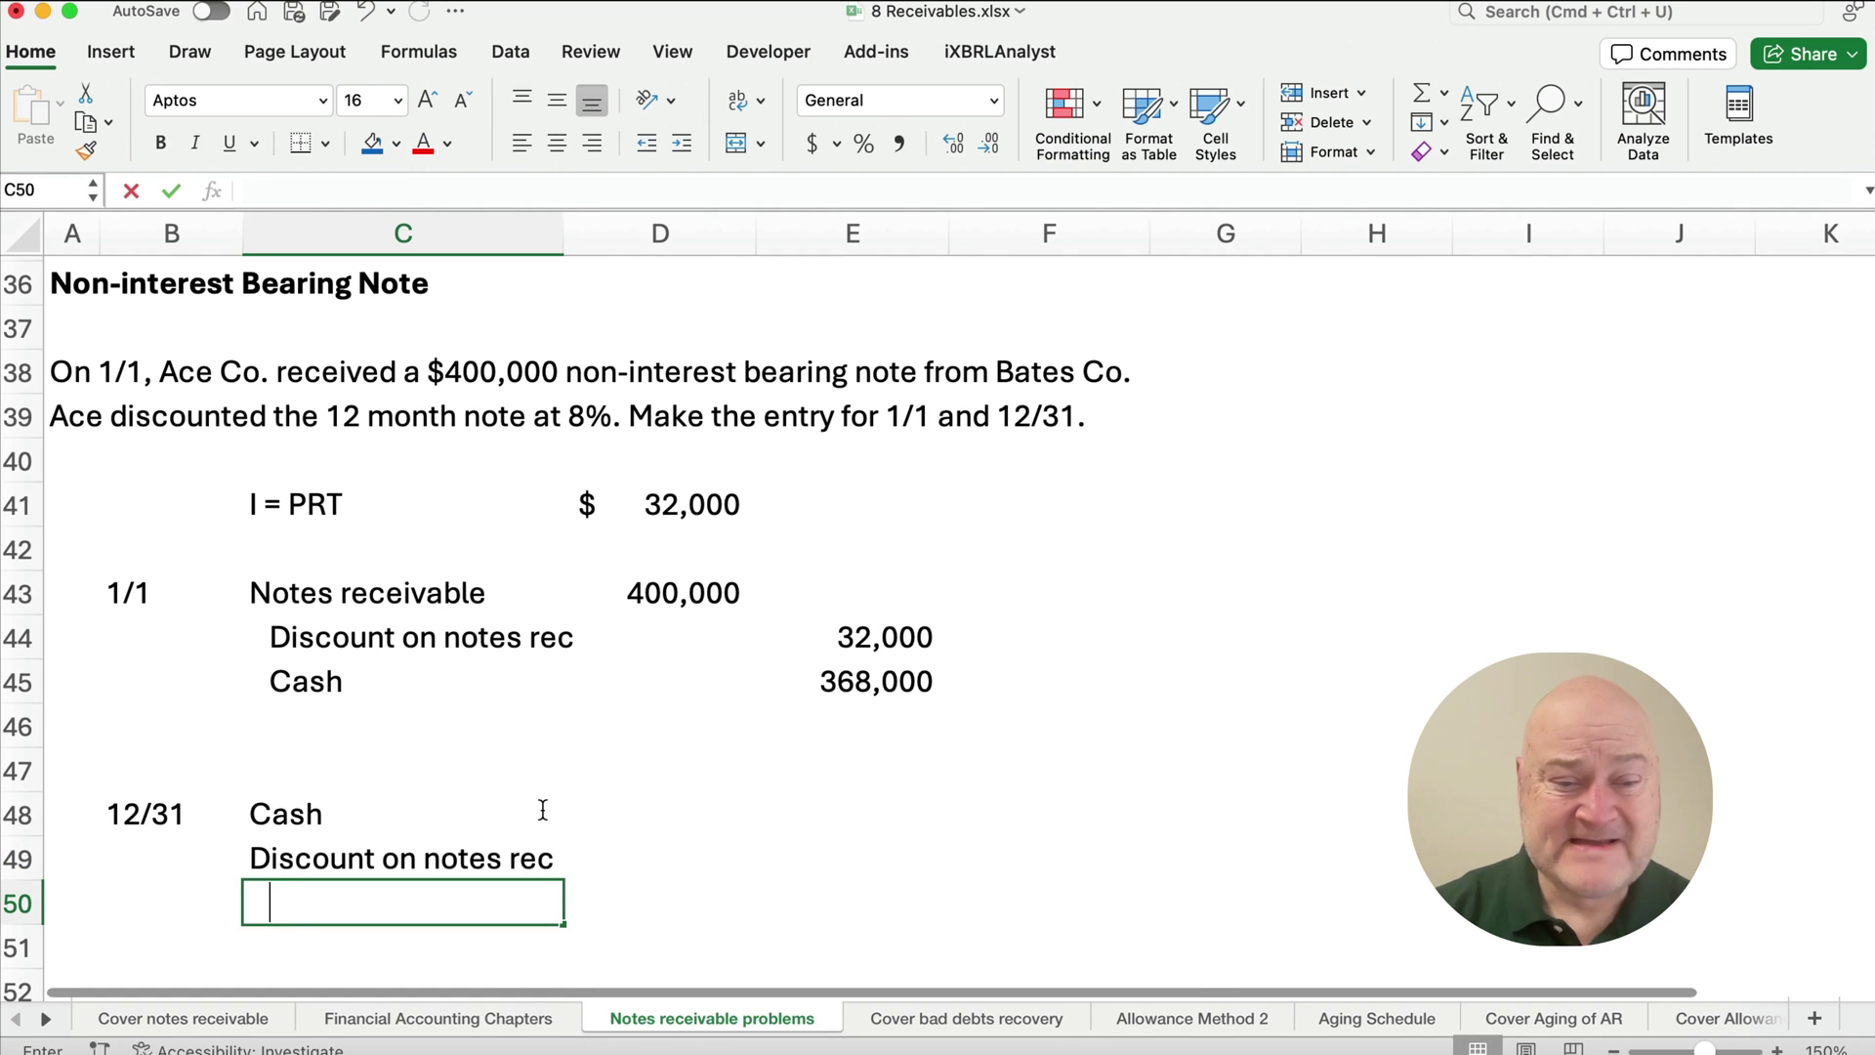
Enter the indented credit accounts Interest rev and Notes receivable in C50:C51.
type("Inten")
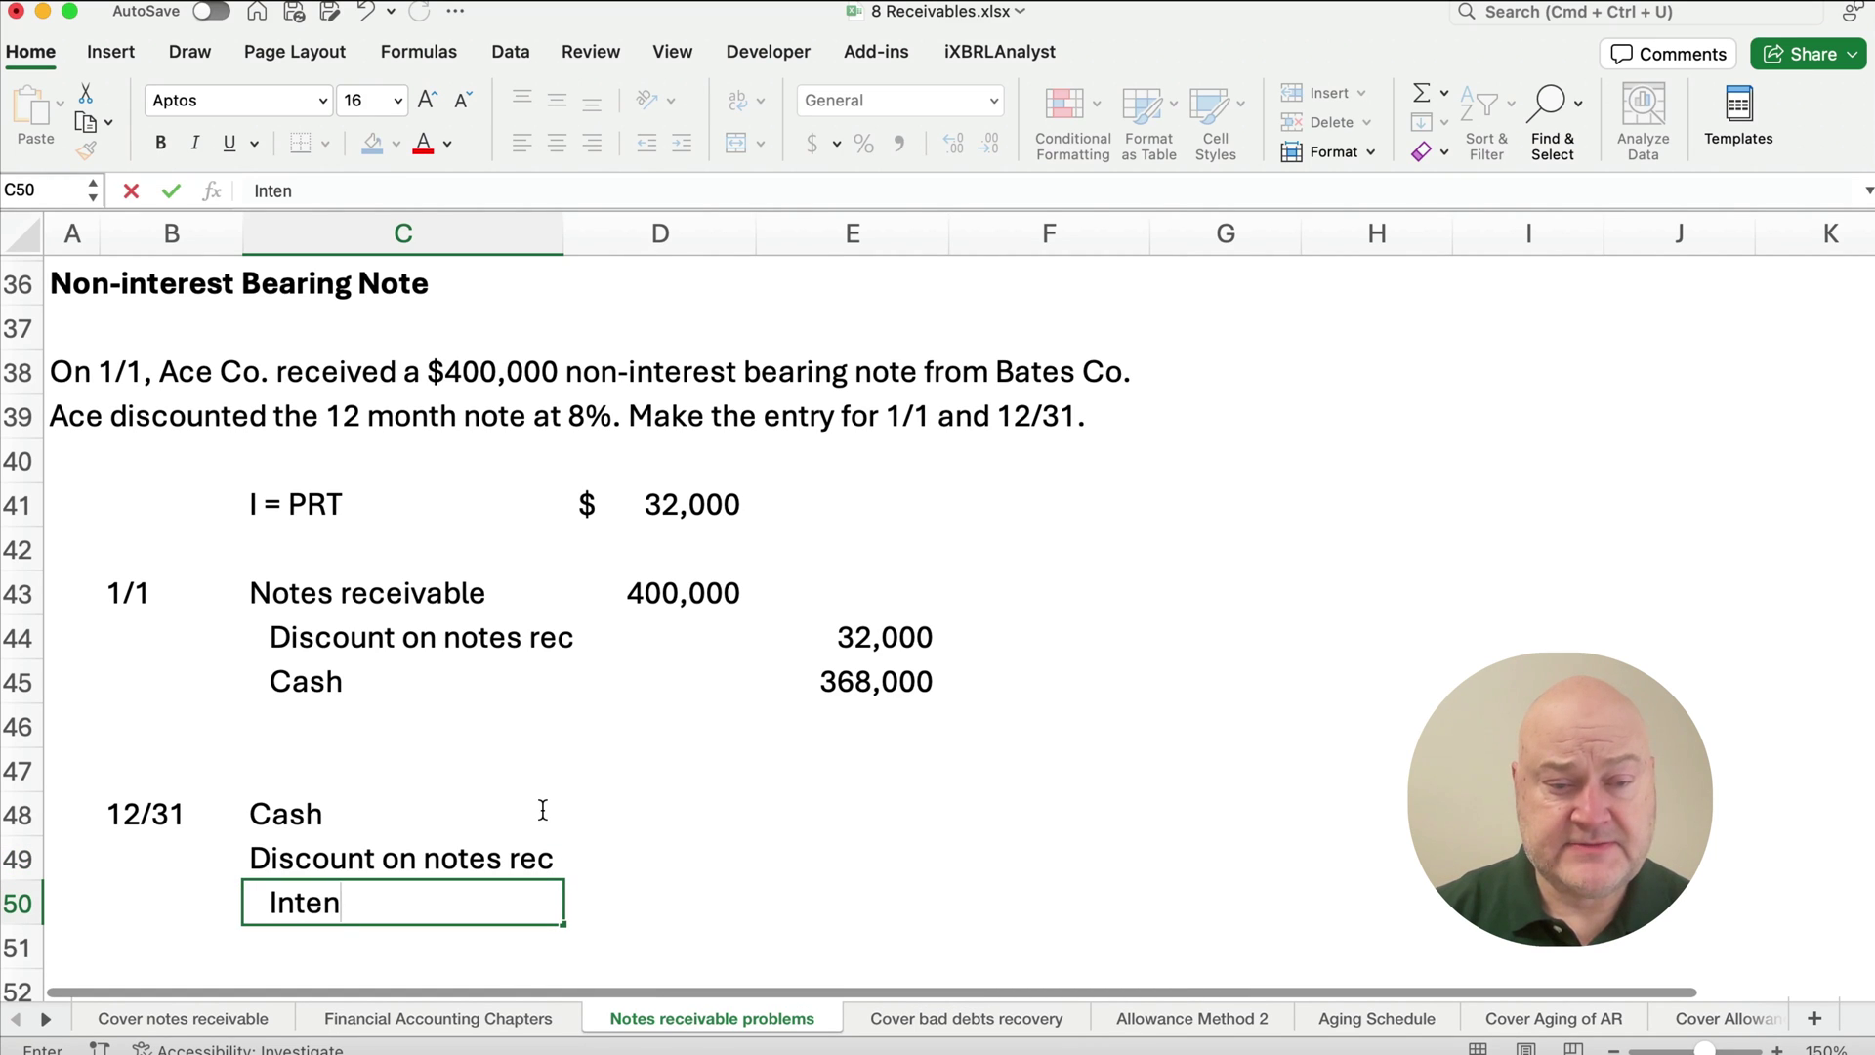
key("BackSpace")
type("ere")
key("BackSpace")
key("BackSpace")
key("BackSpace")
key("BackSpace")
type("rest rev")
key("Return")
type("Ca")
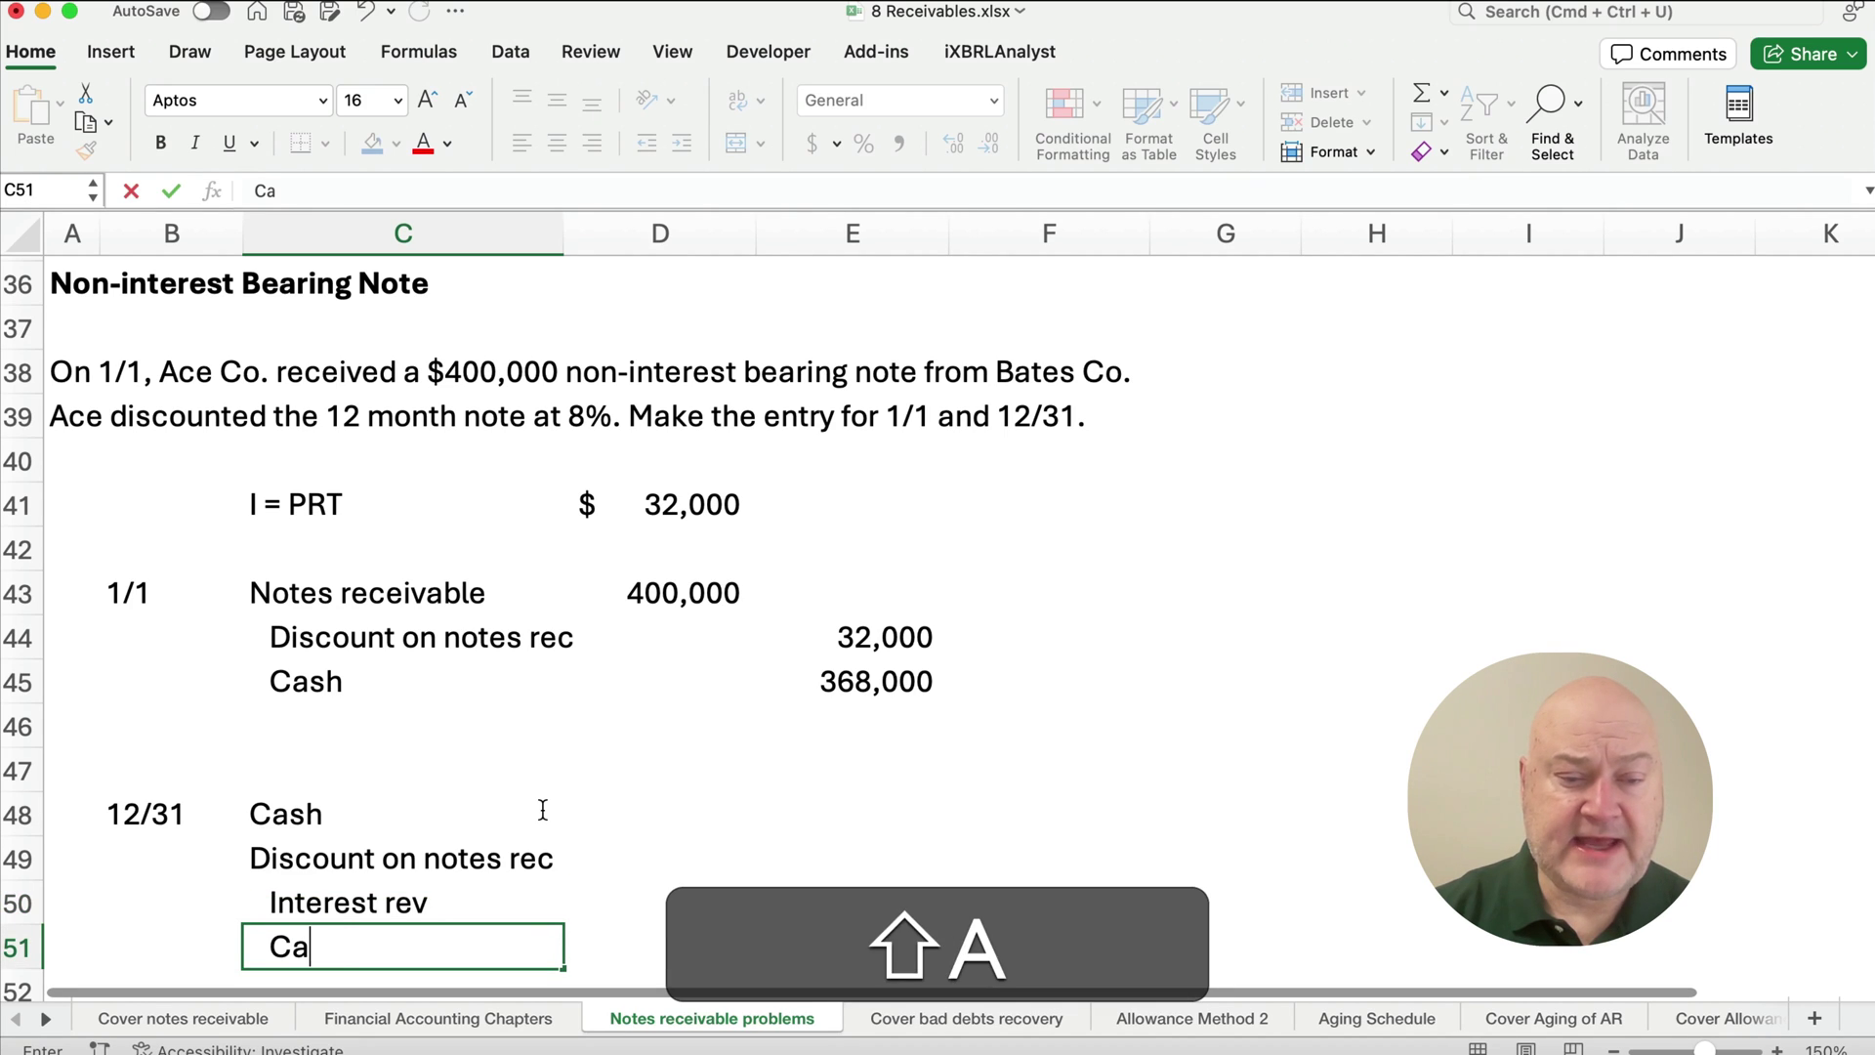
type("shsh")
key("BackSpace")
key("BackSpace")
key("BackSpace")
key("BackSpace")
type("Notes re")
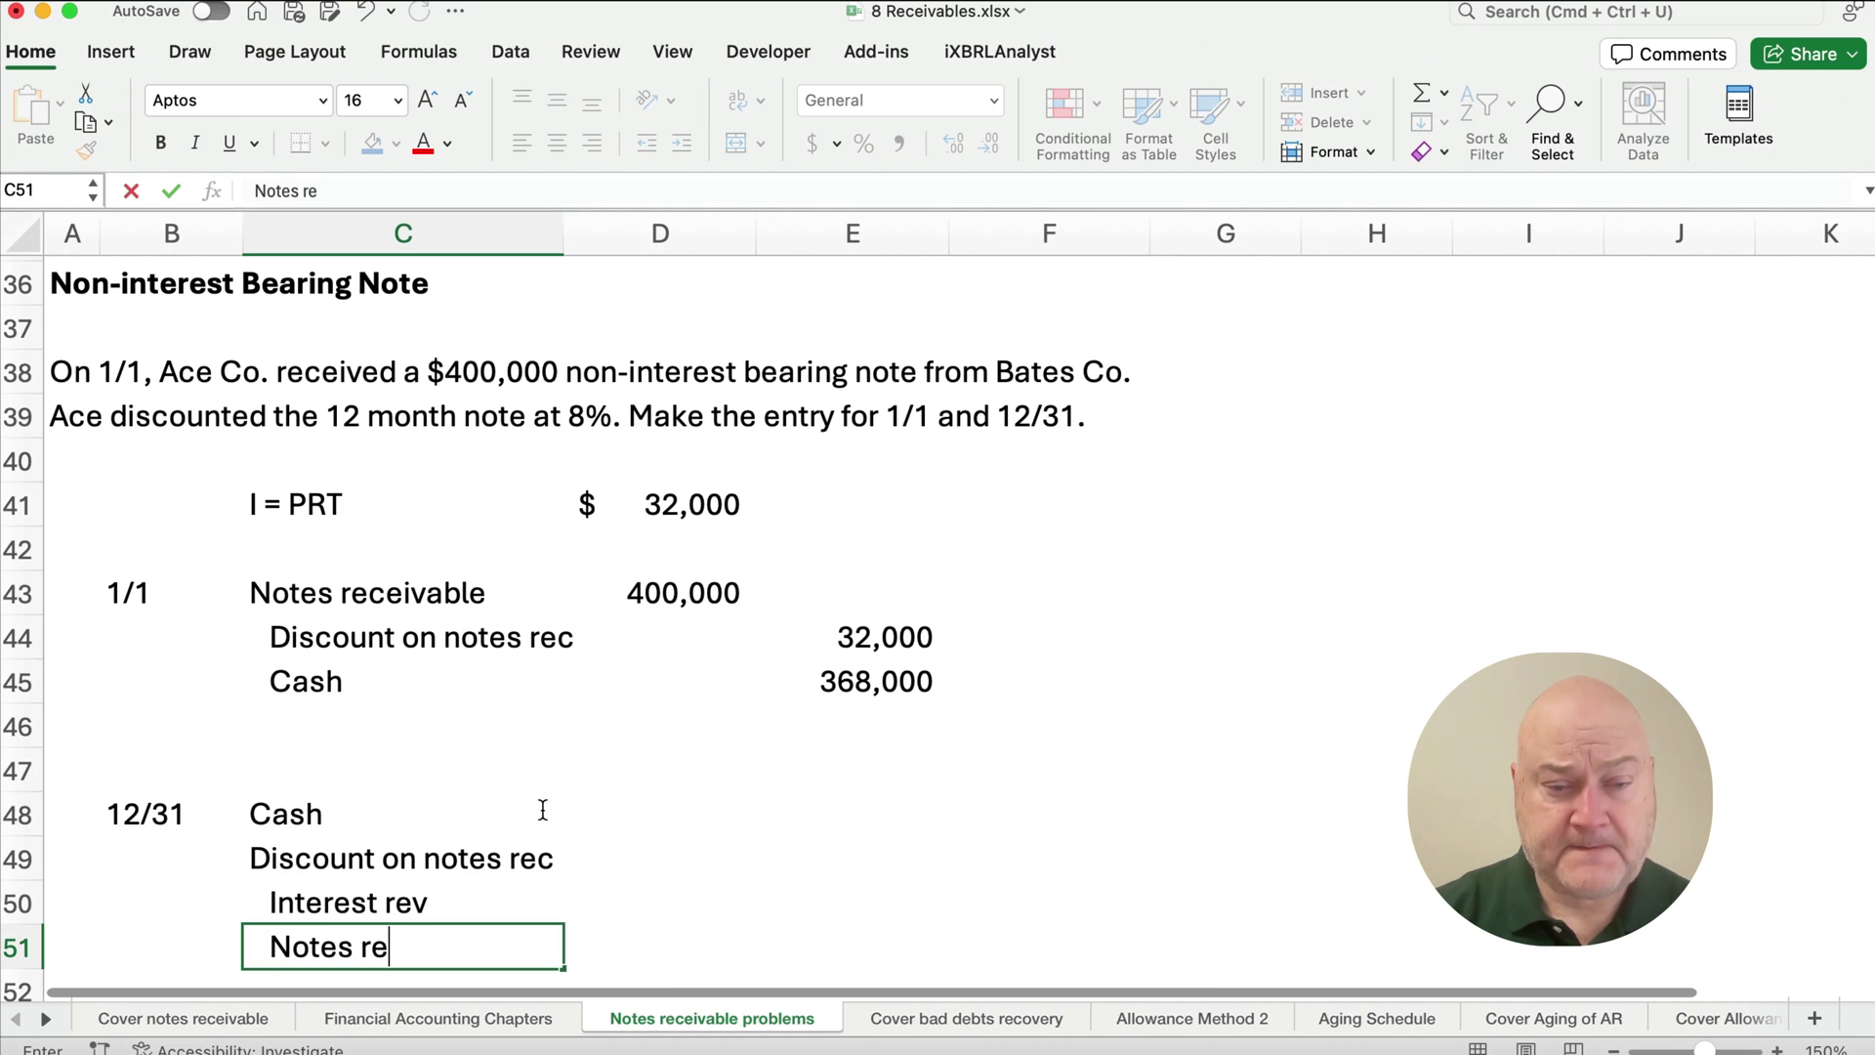
type("ceivable")
key("Tab")
key("Tab")
Enter the 12/31 credits: 400,000 Notes receivable in E51 and 32,000 Interest rev in E50.
key("Up")
key("Up")
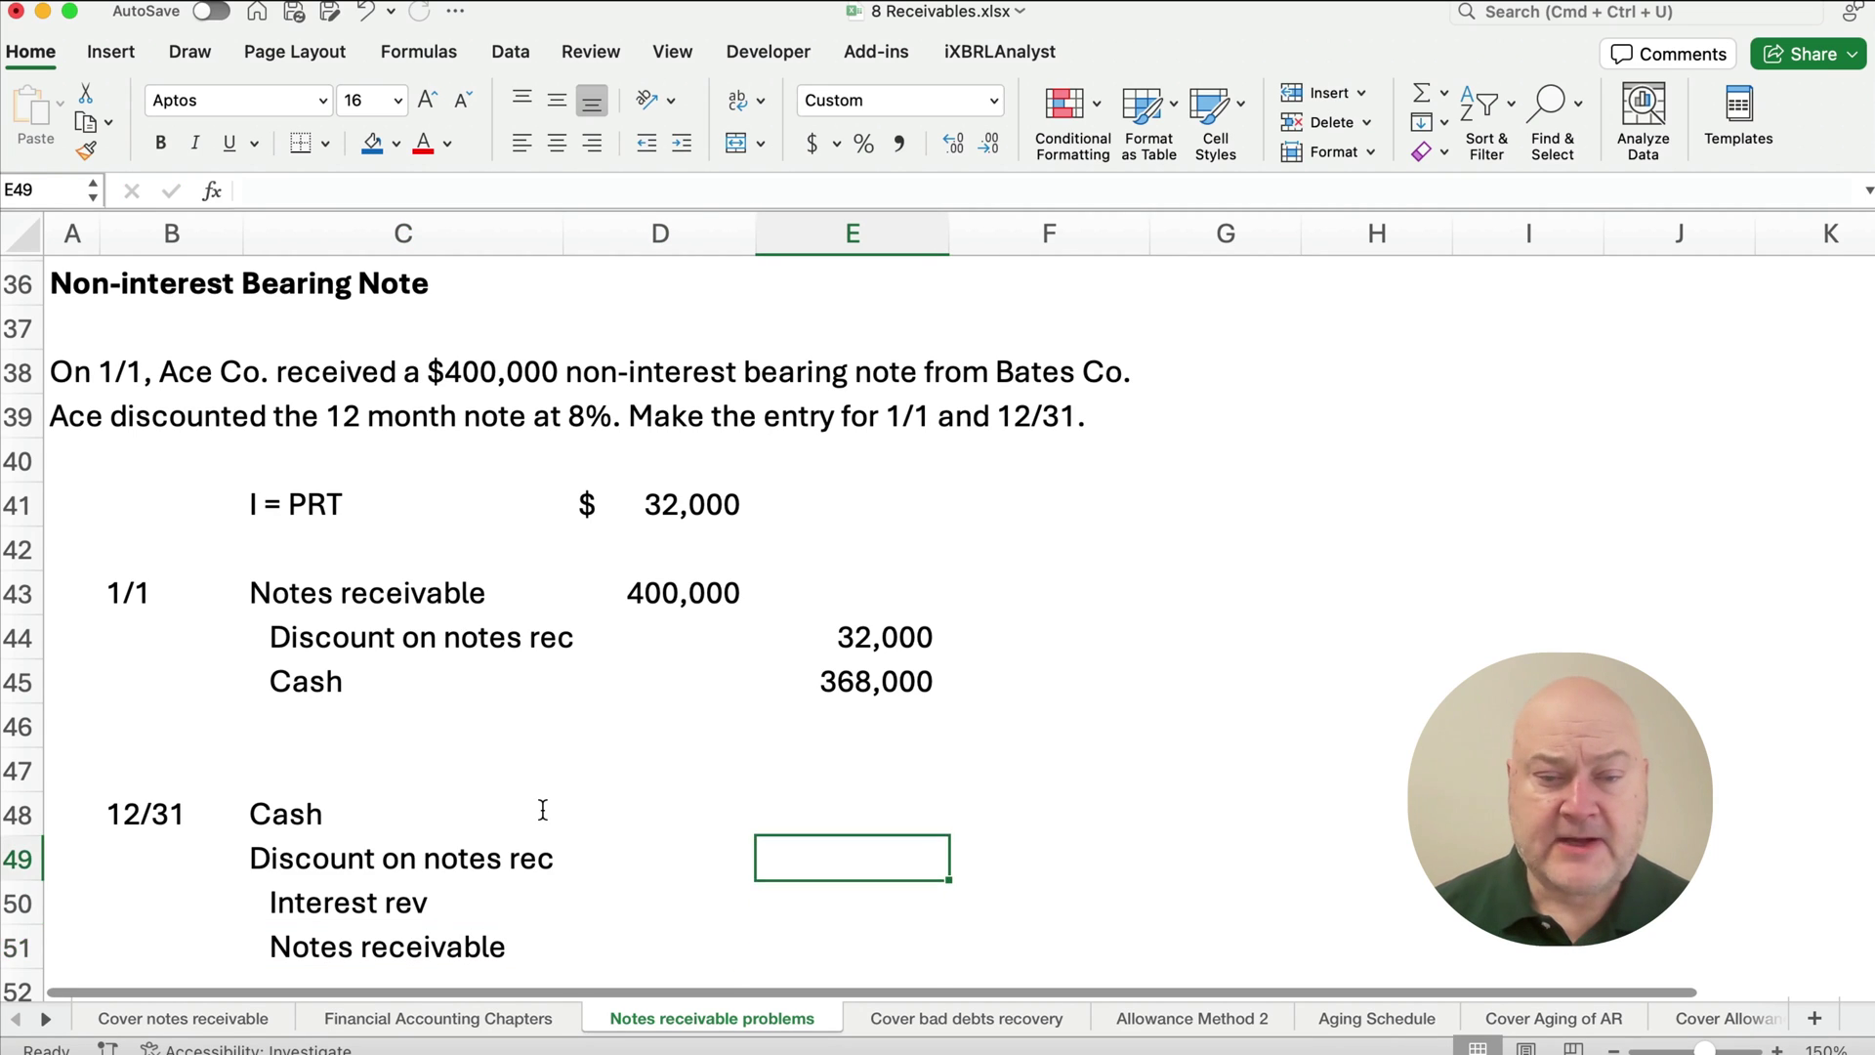
key("Down")
key("Down")
type("=")
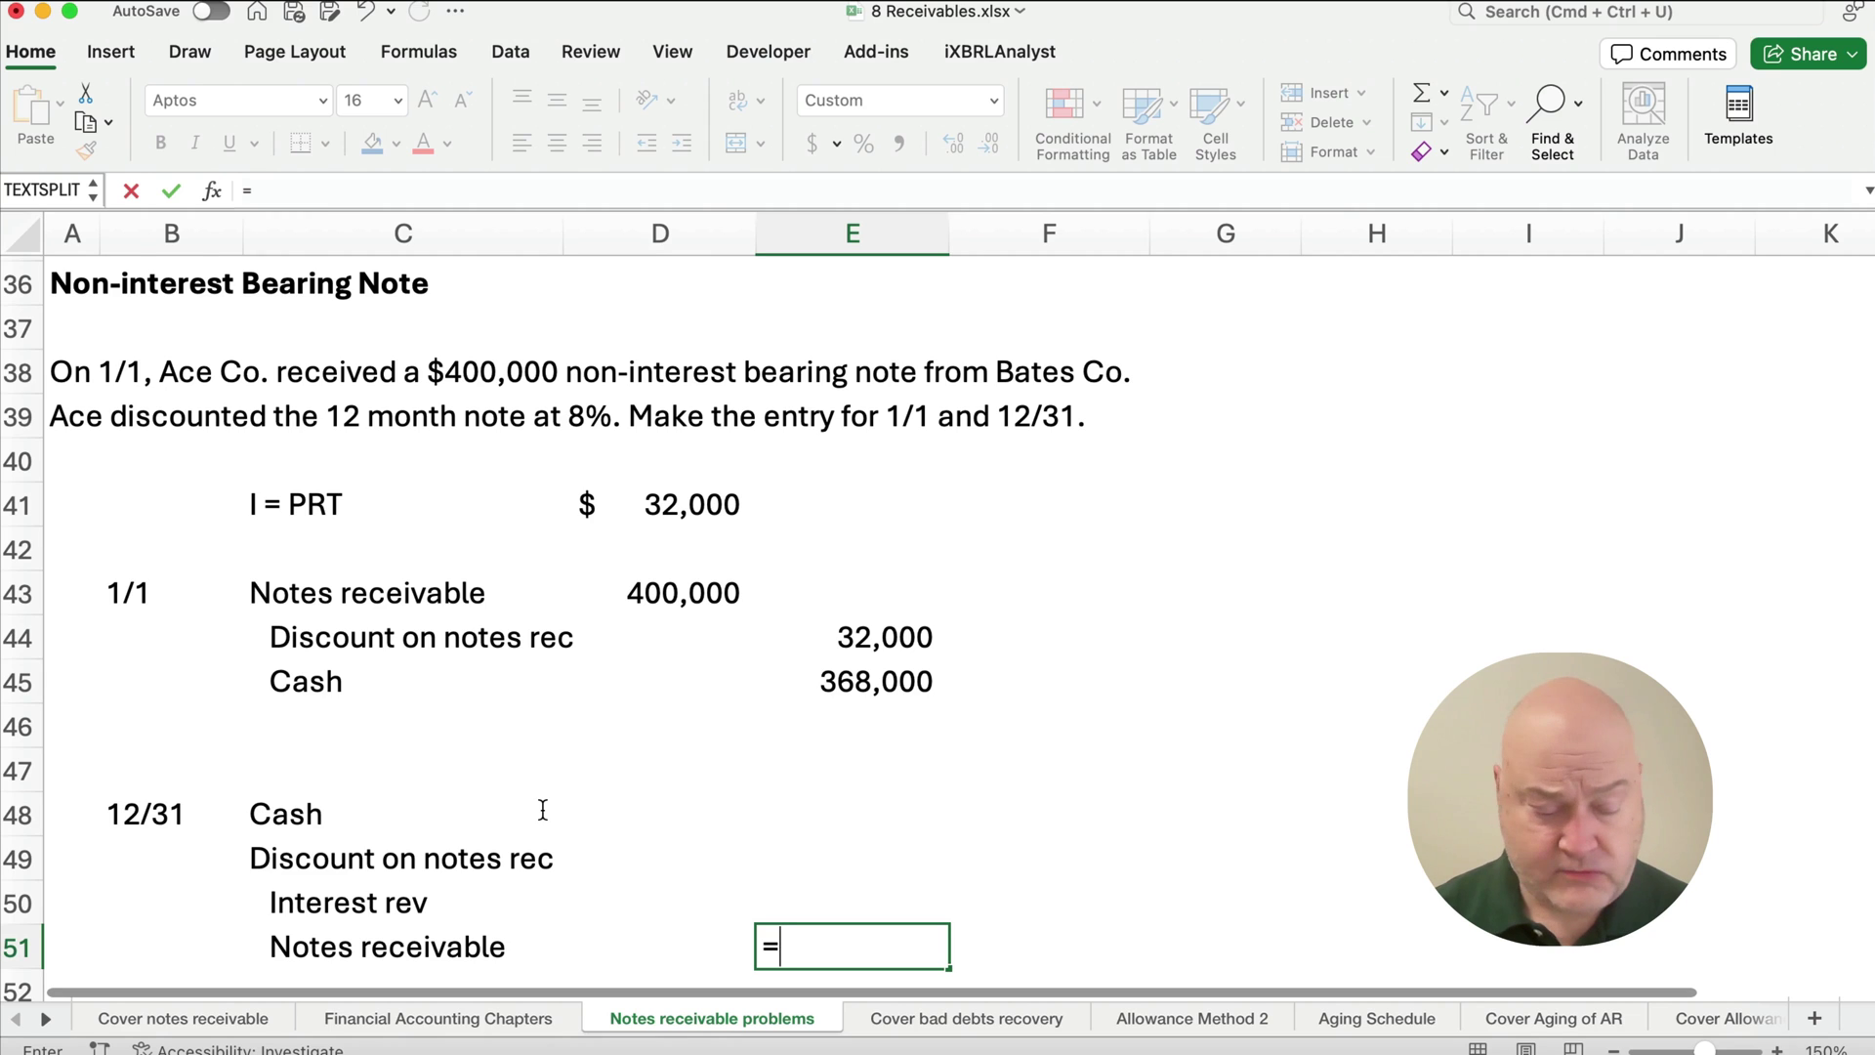
key("BackSpace")
type("400000")
key("Return")
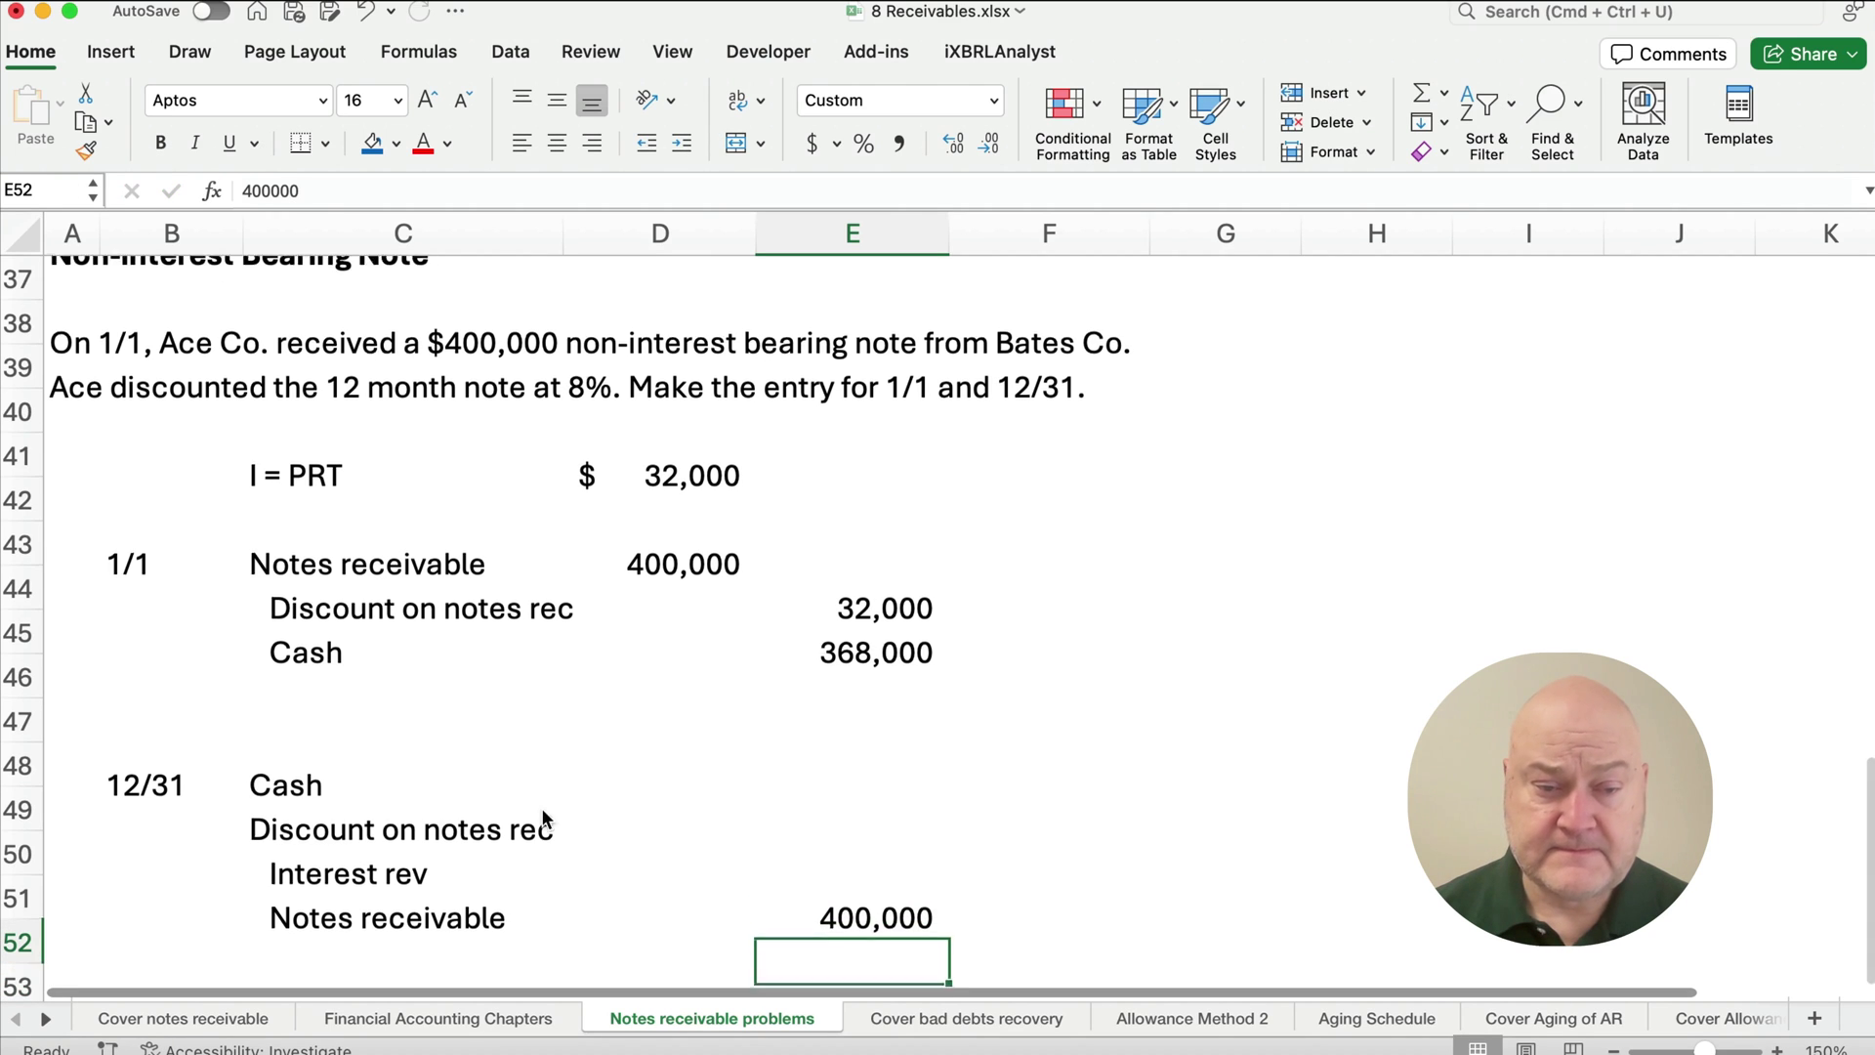
key("Up")
key("Up")
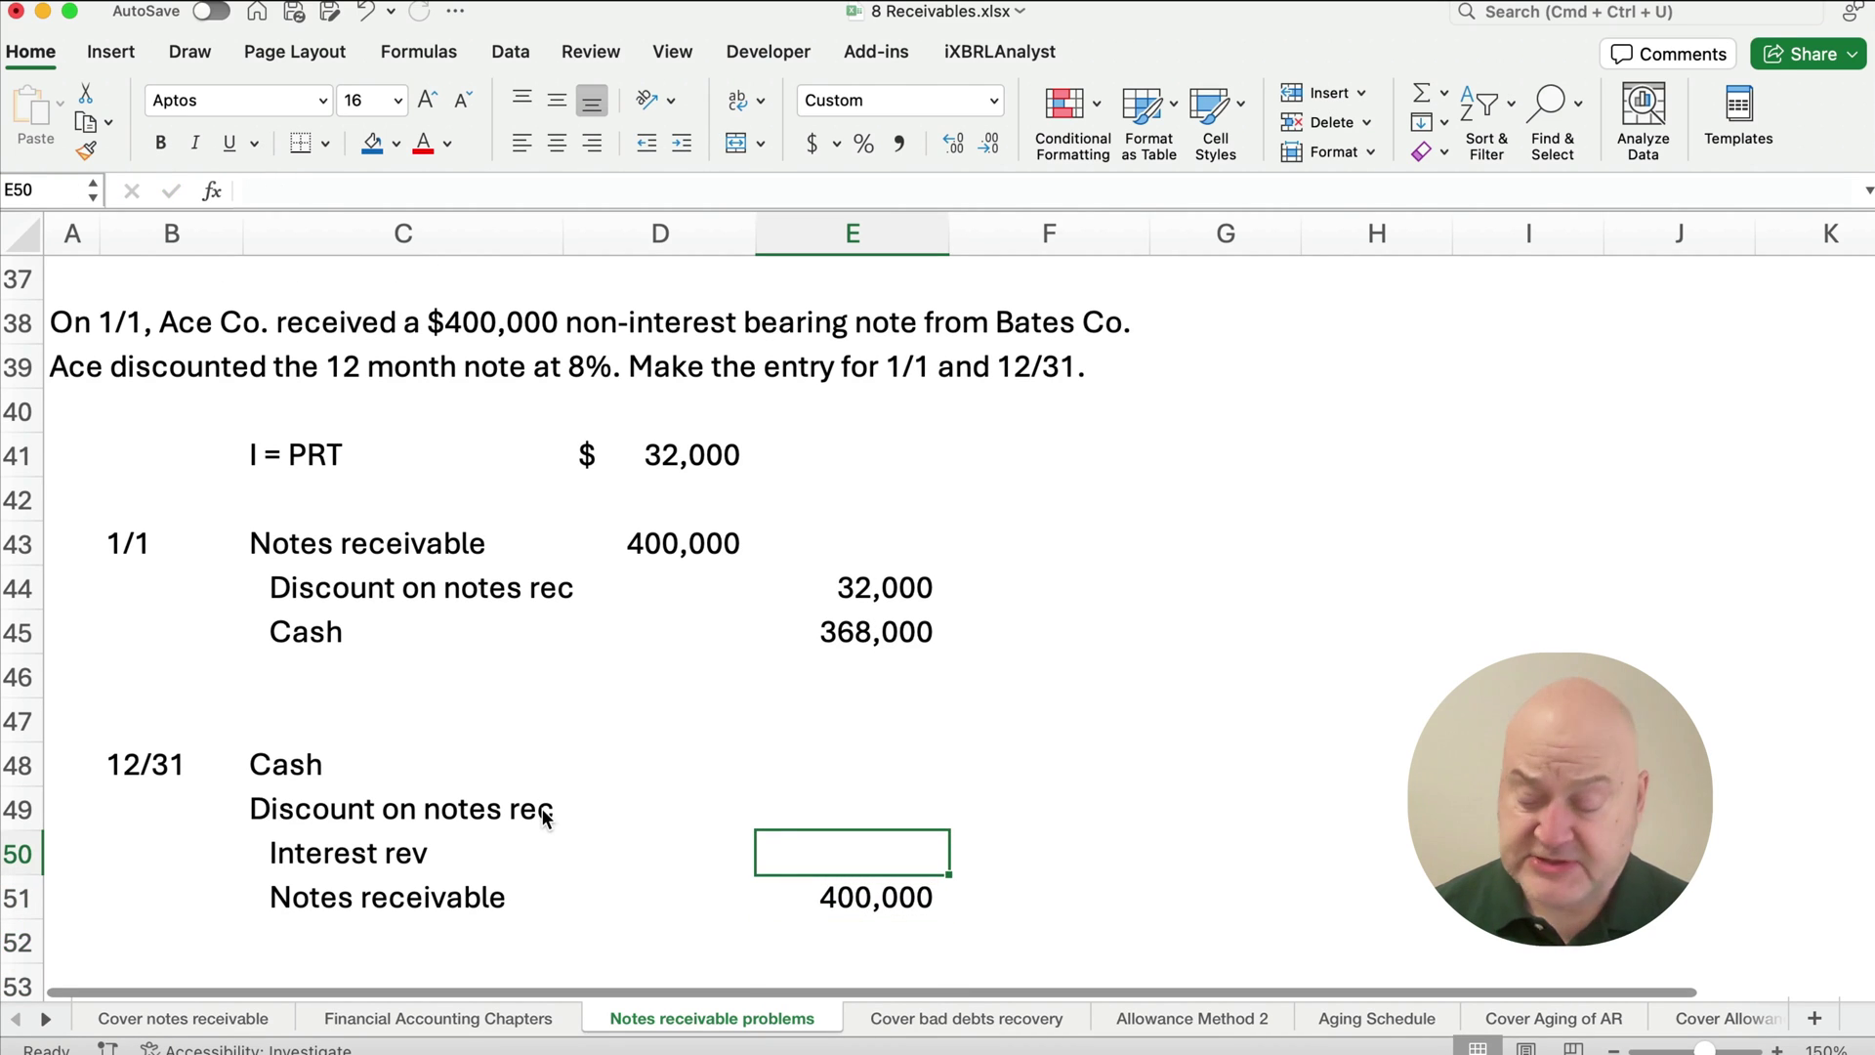
type("32000")
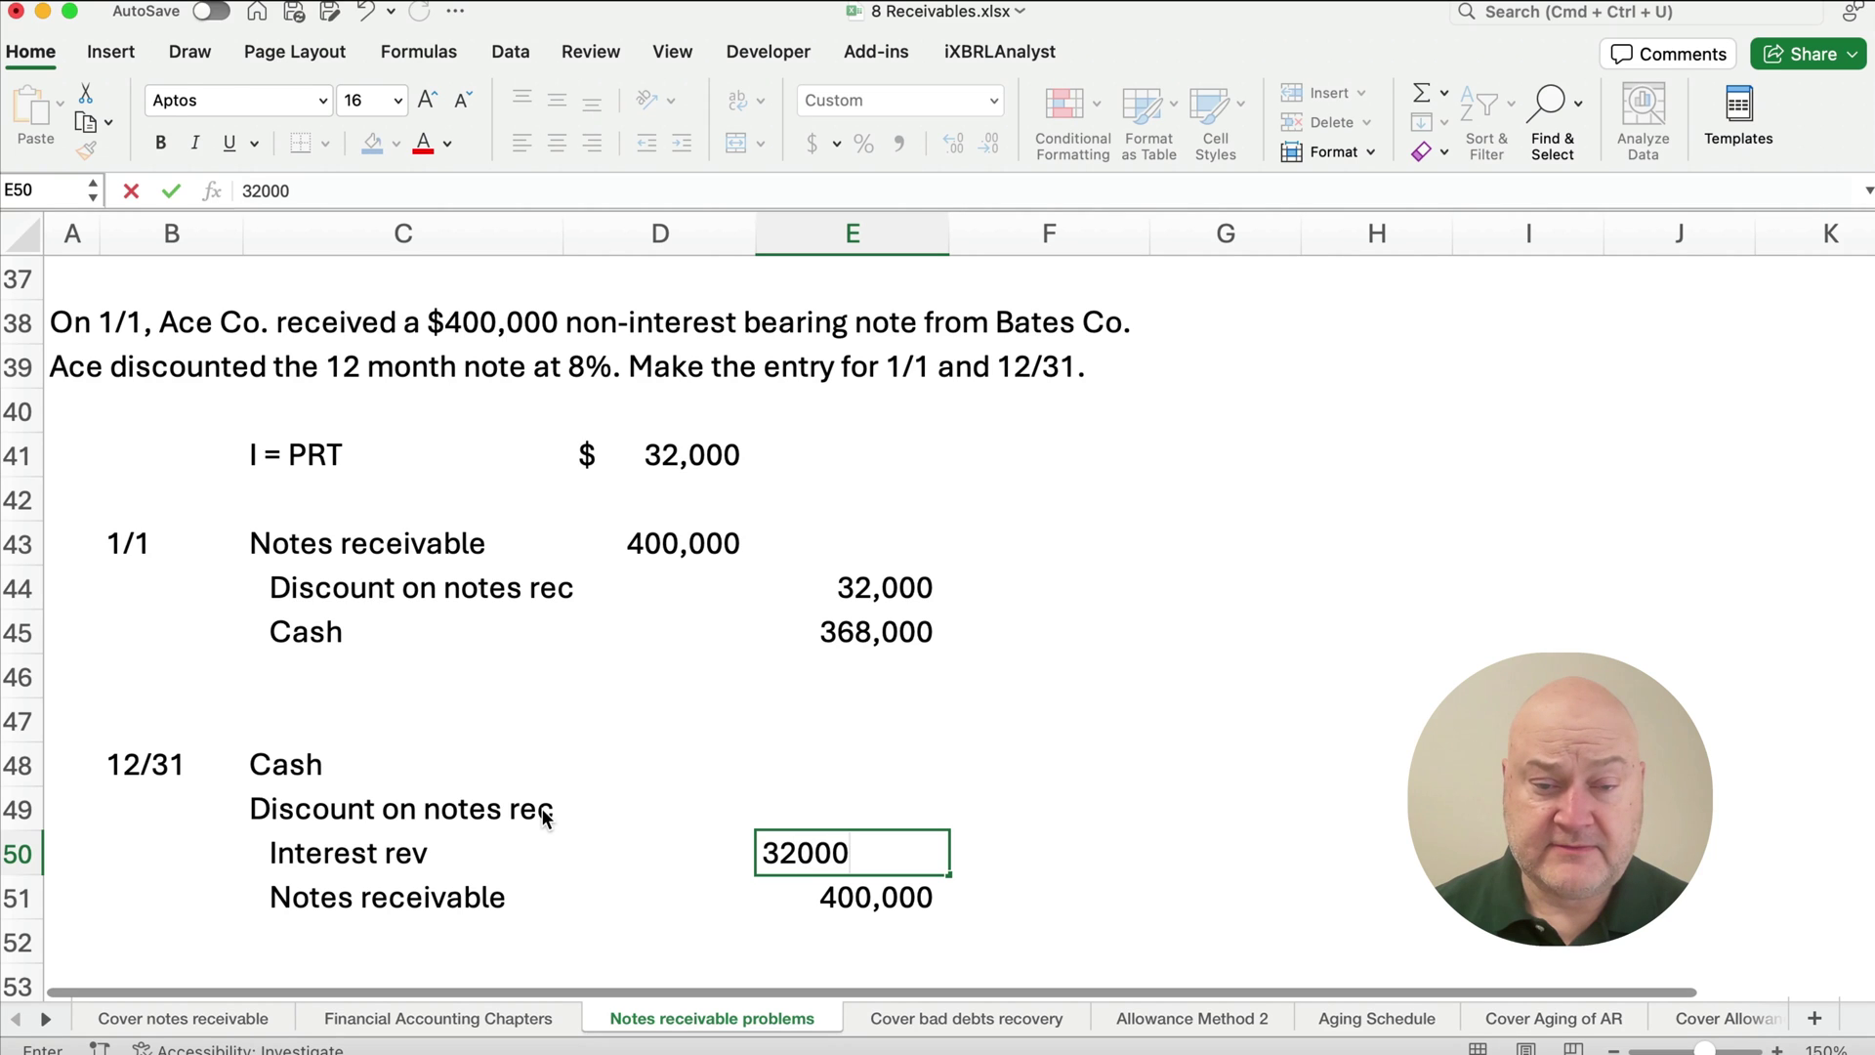
key("Up")
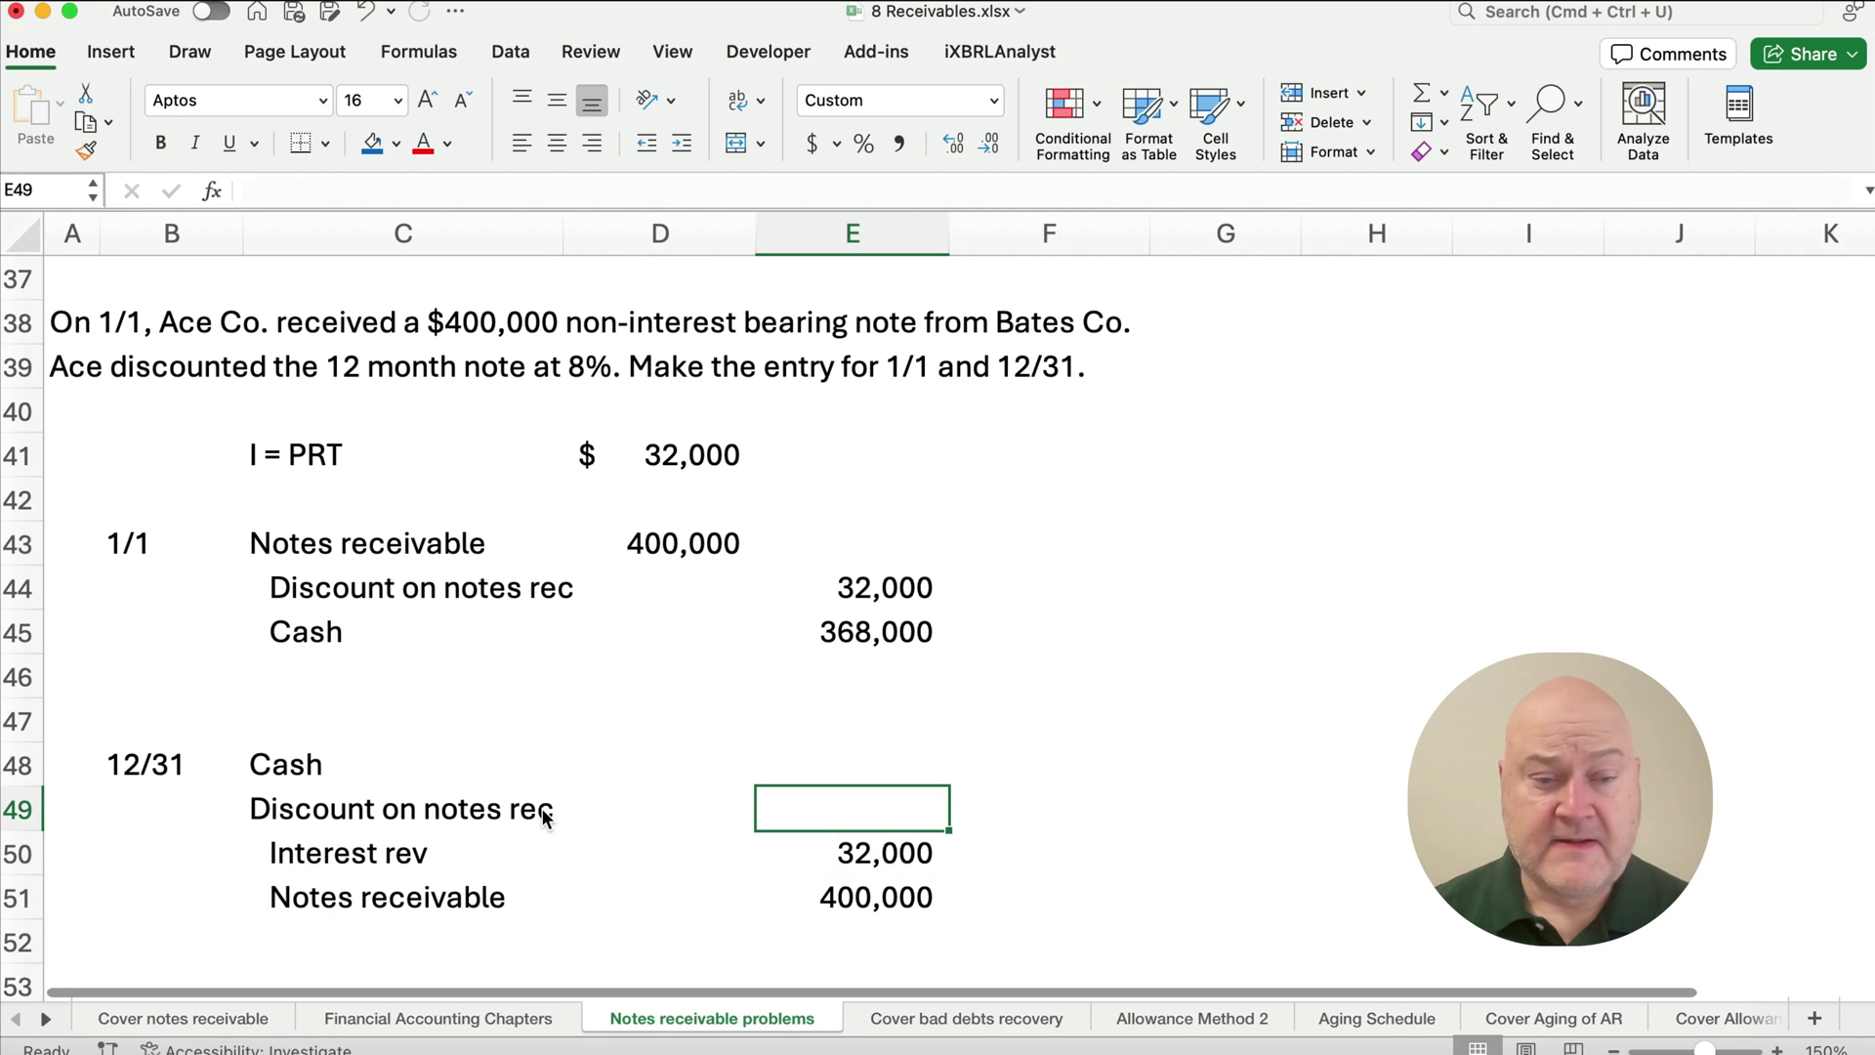
Enter the 12/31 debits: 32,000 discount in D49 and 4,000,000 Cash in D48.
key("Left")
type("32000")
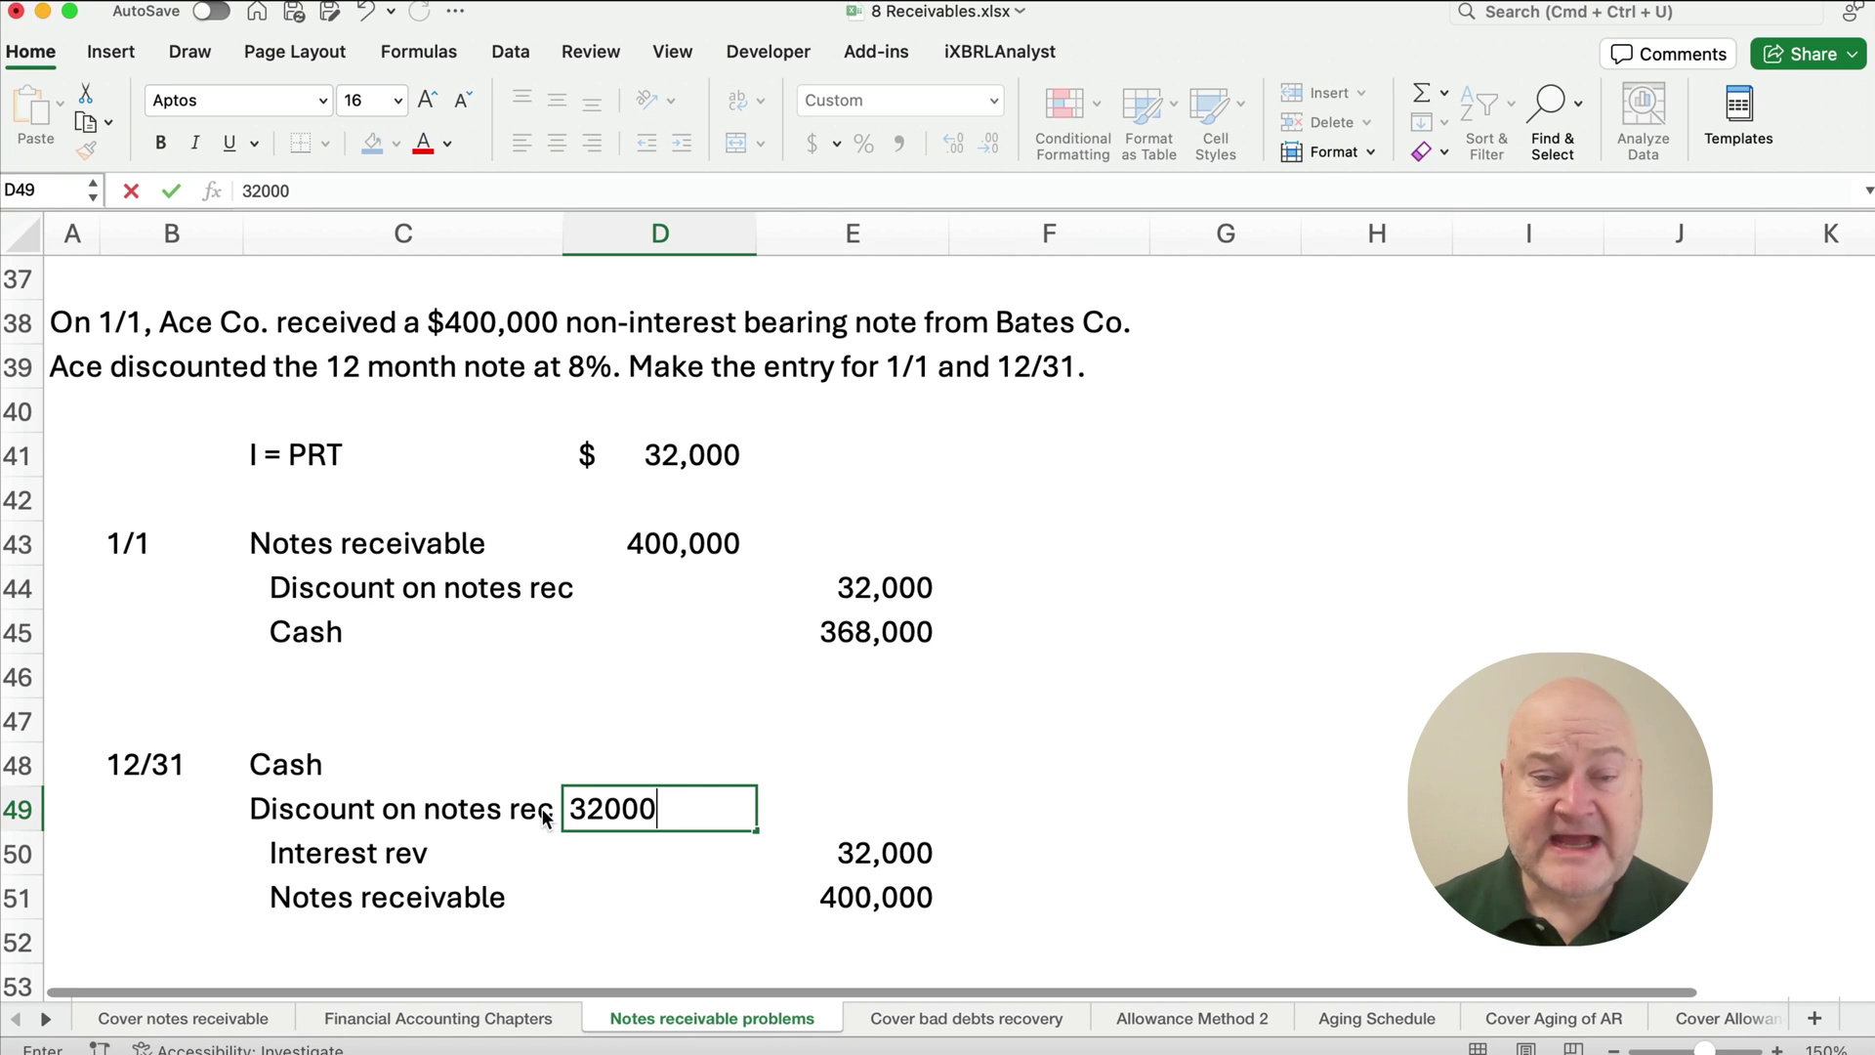
key("Up")
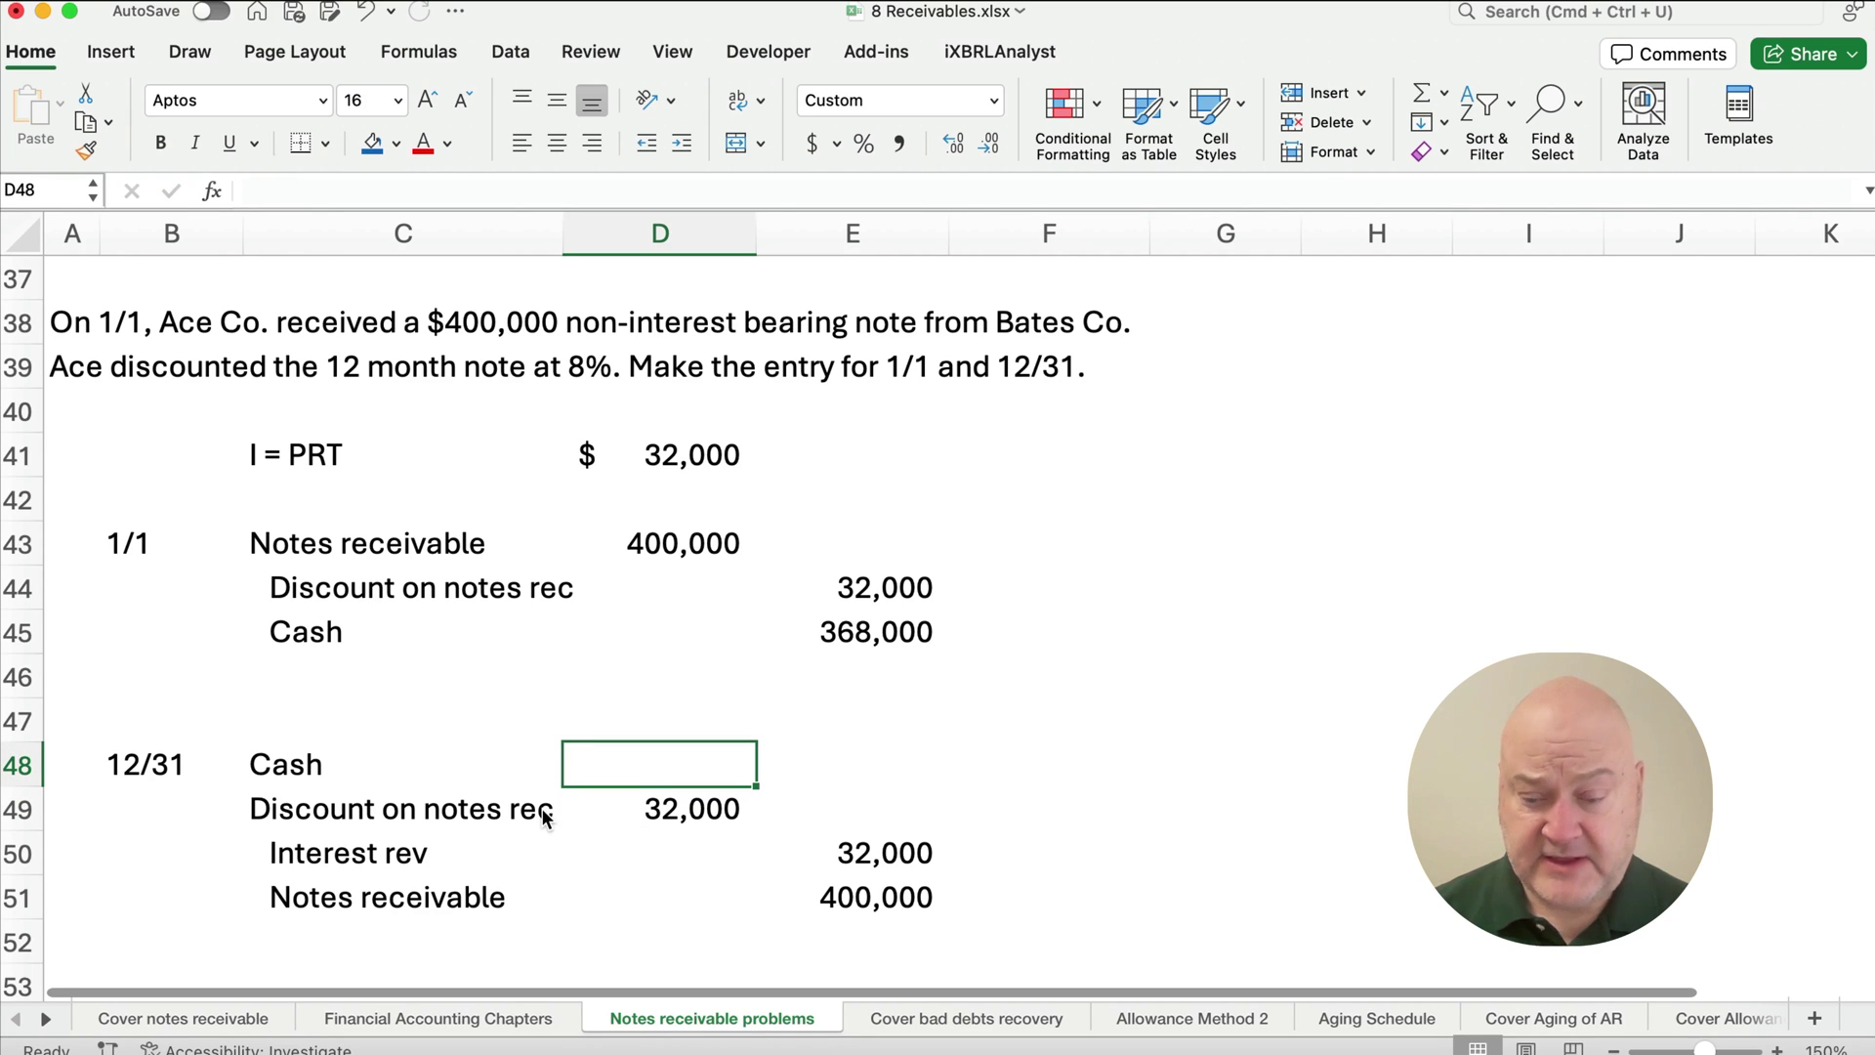
type("4000000")
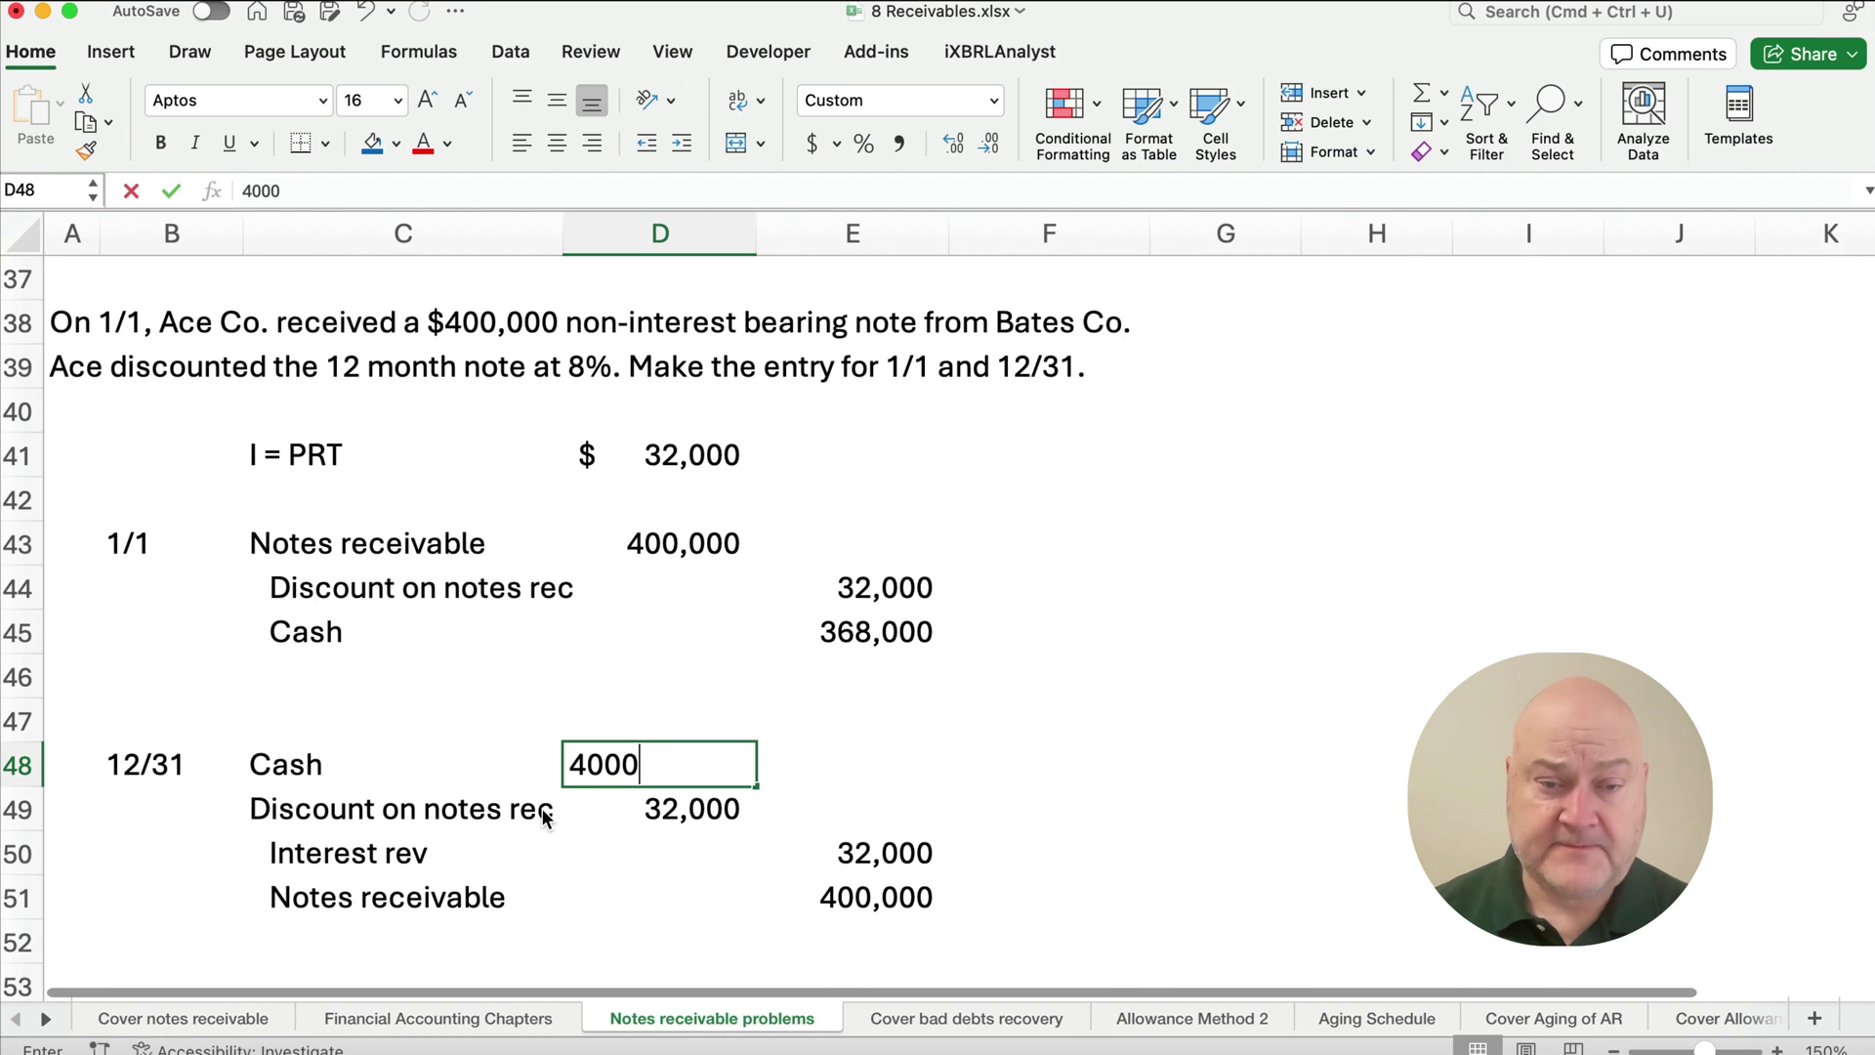
key("Return")
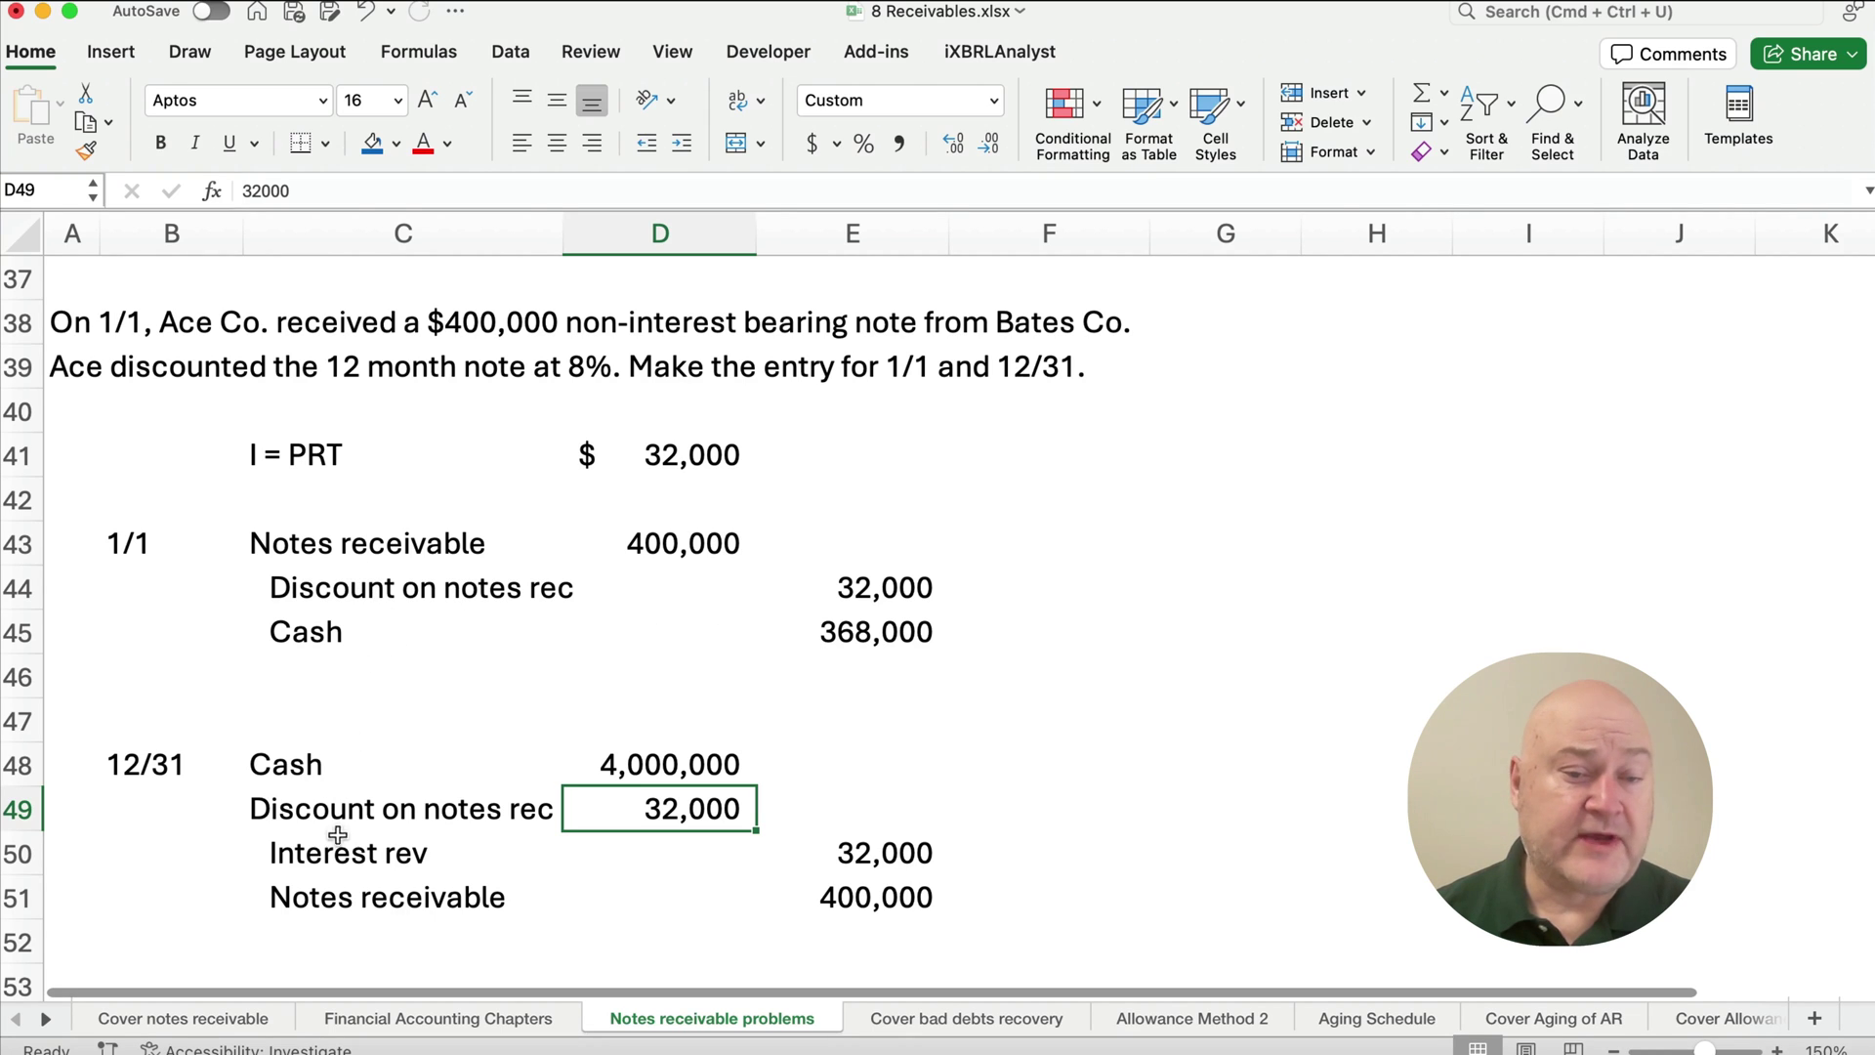
Compare the discount and interest lines, then change the D48 Cash debit to 400,000.
left_click_drag(305, 590, 963, 582)
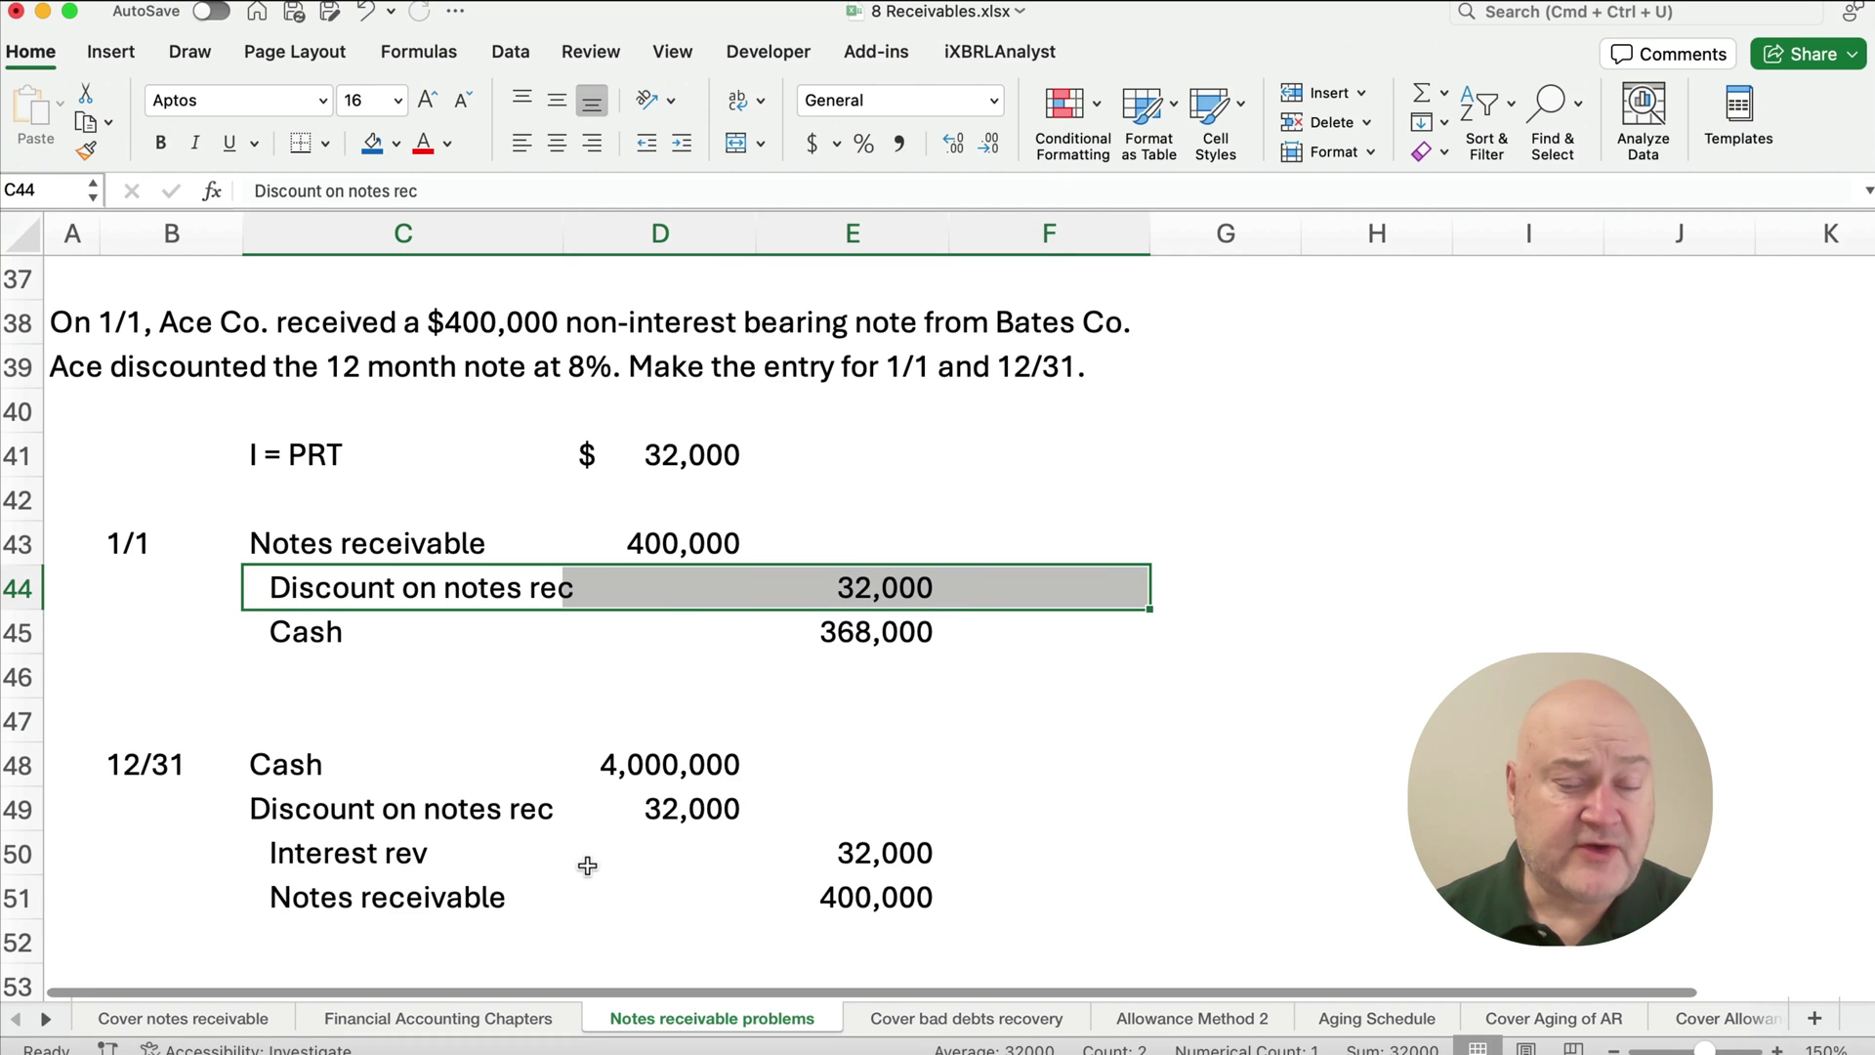
left_click_drag(396, 856, 1006, 852)
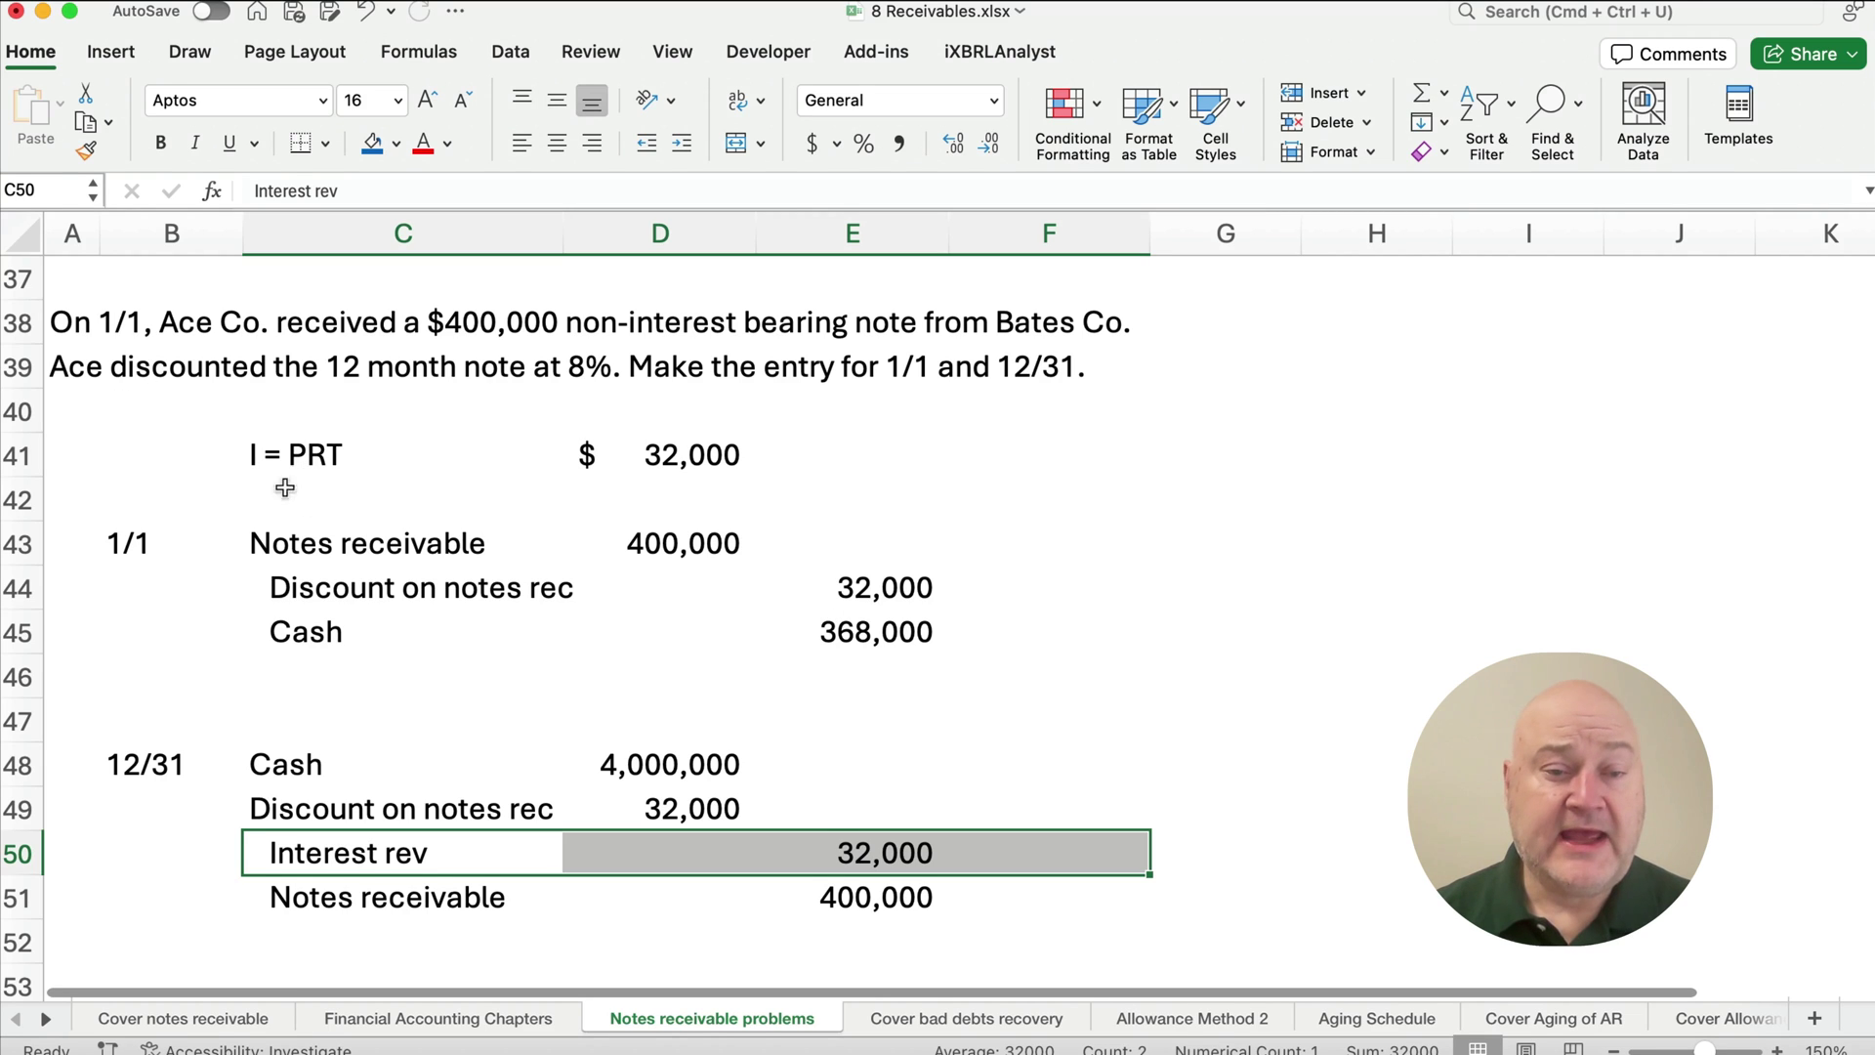
left_click(869, 639)
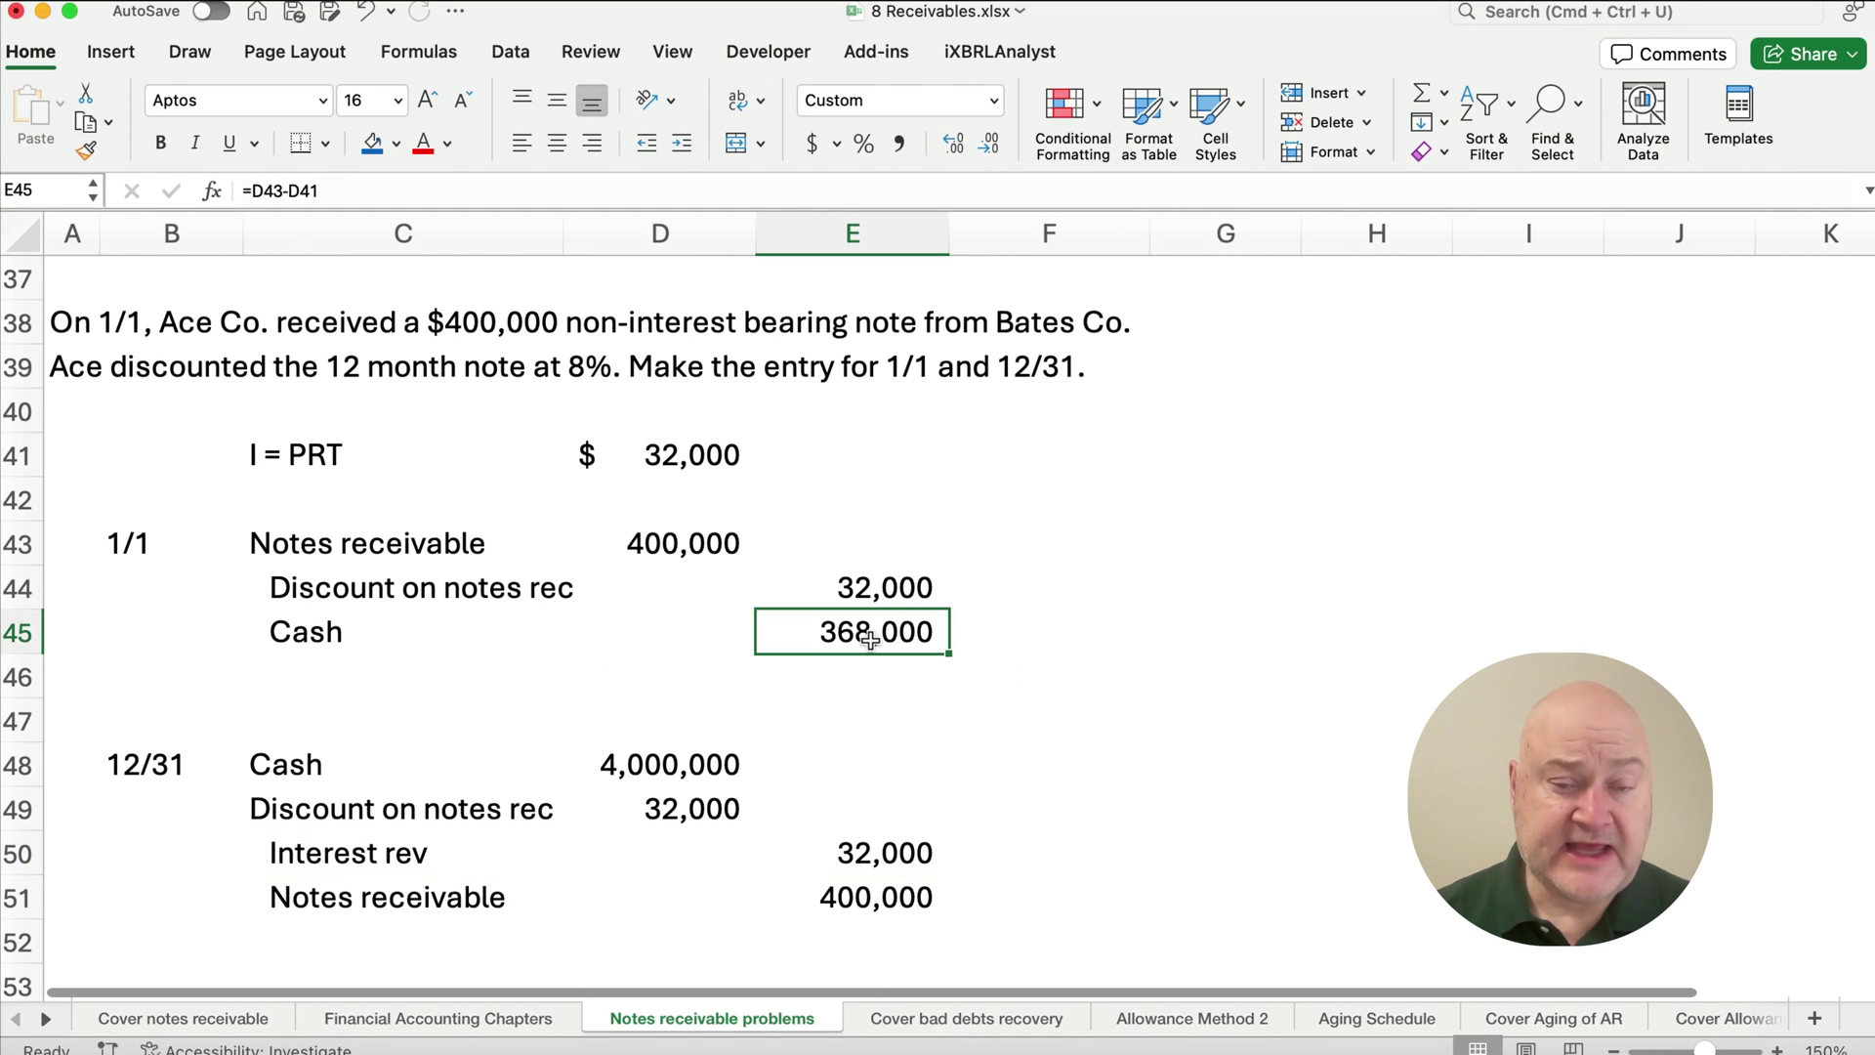
left_click(689, 757)
type("400000")
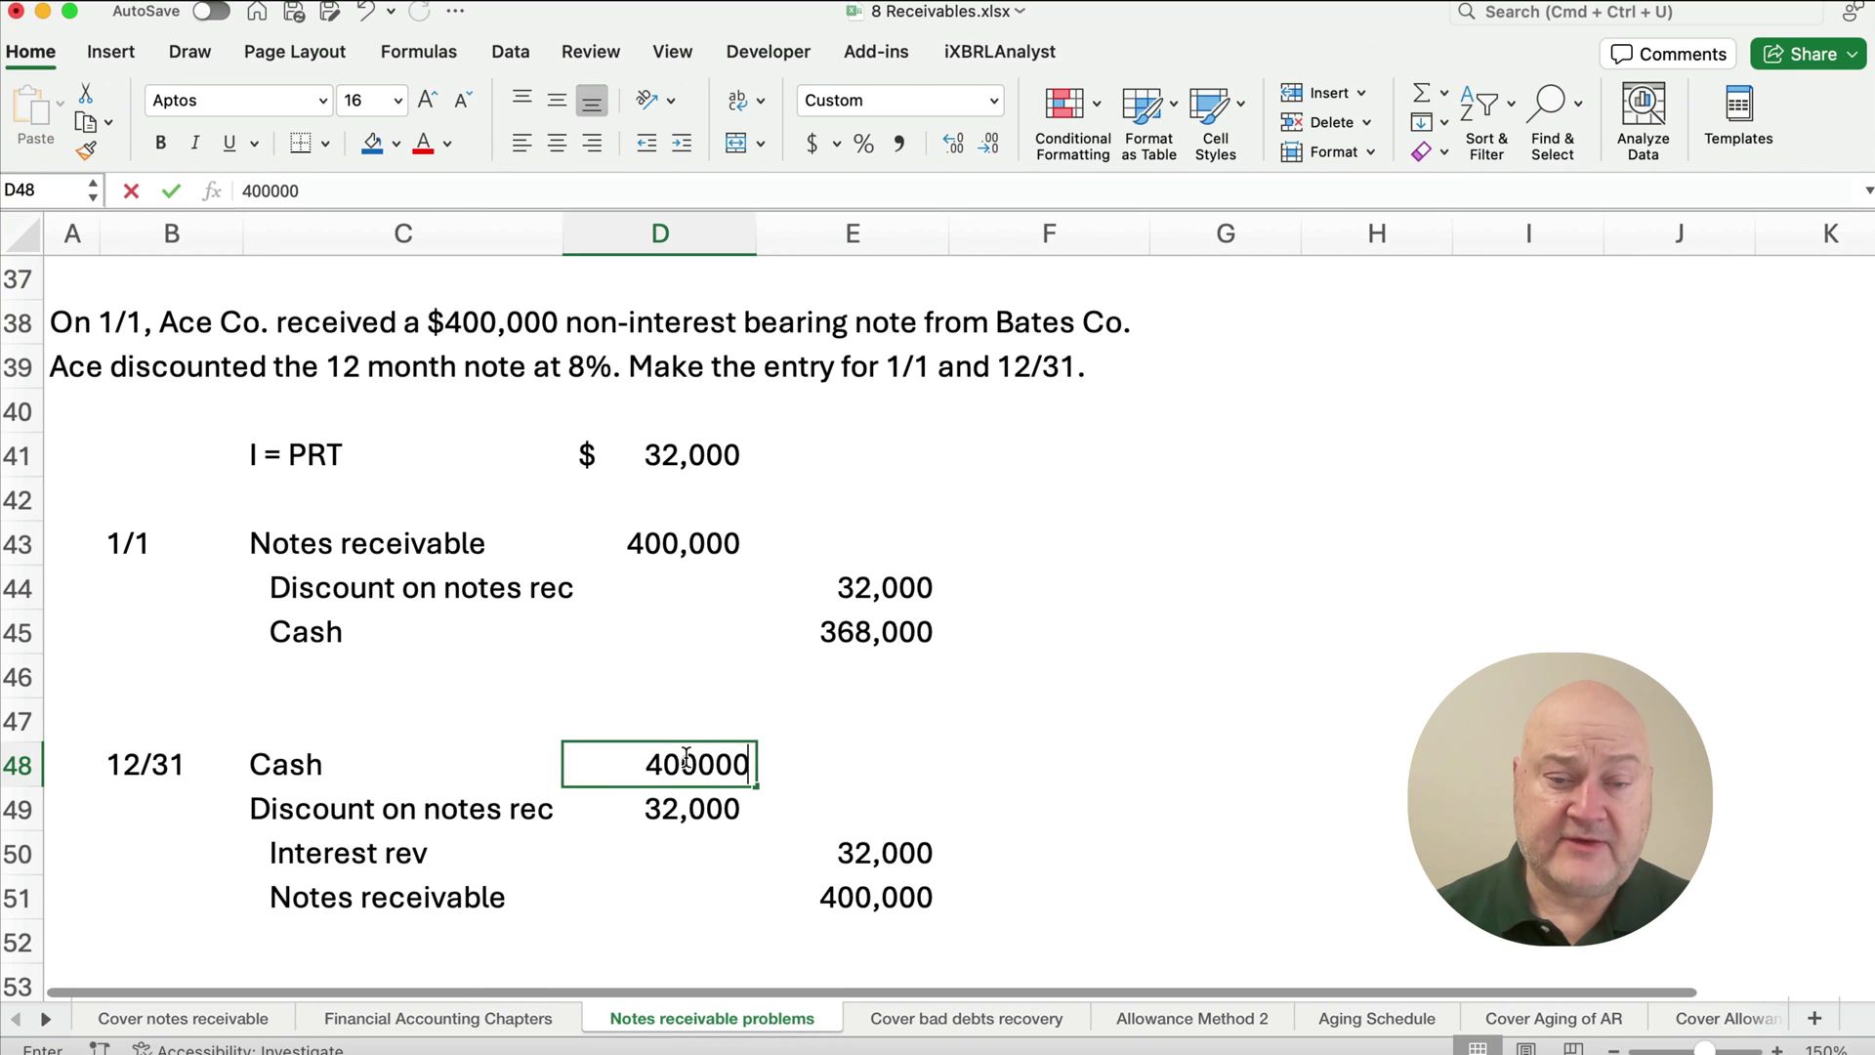
key("Return")
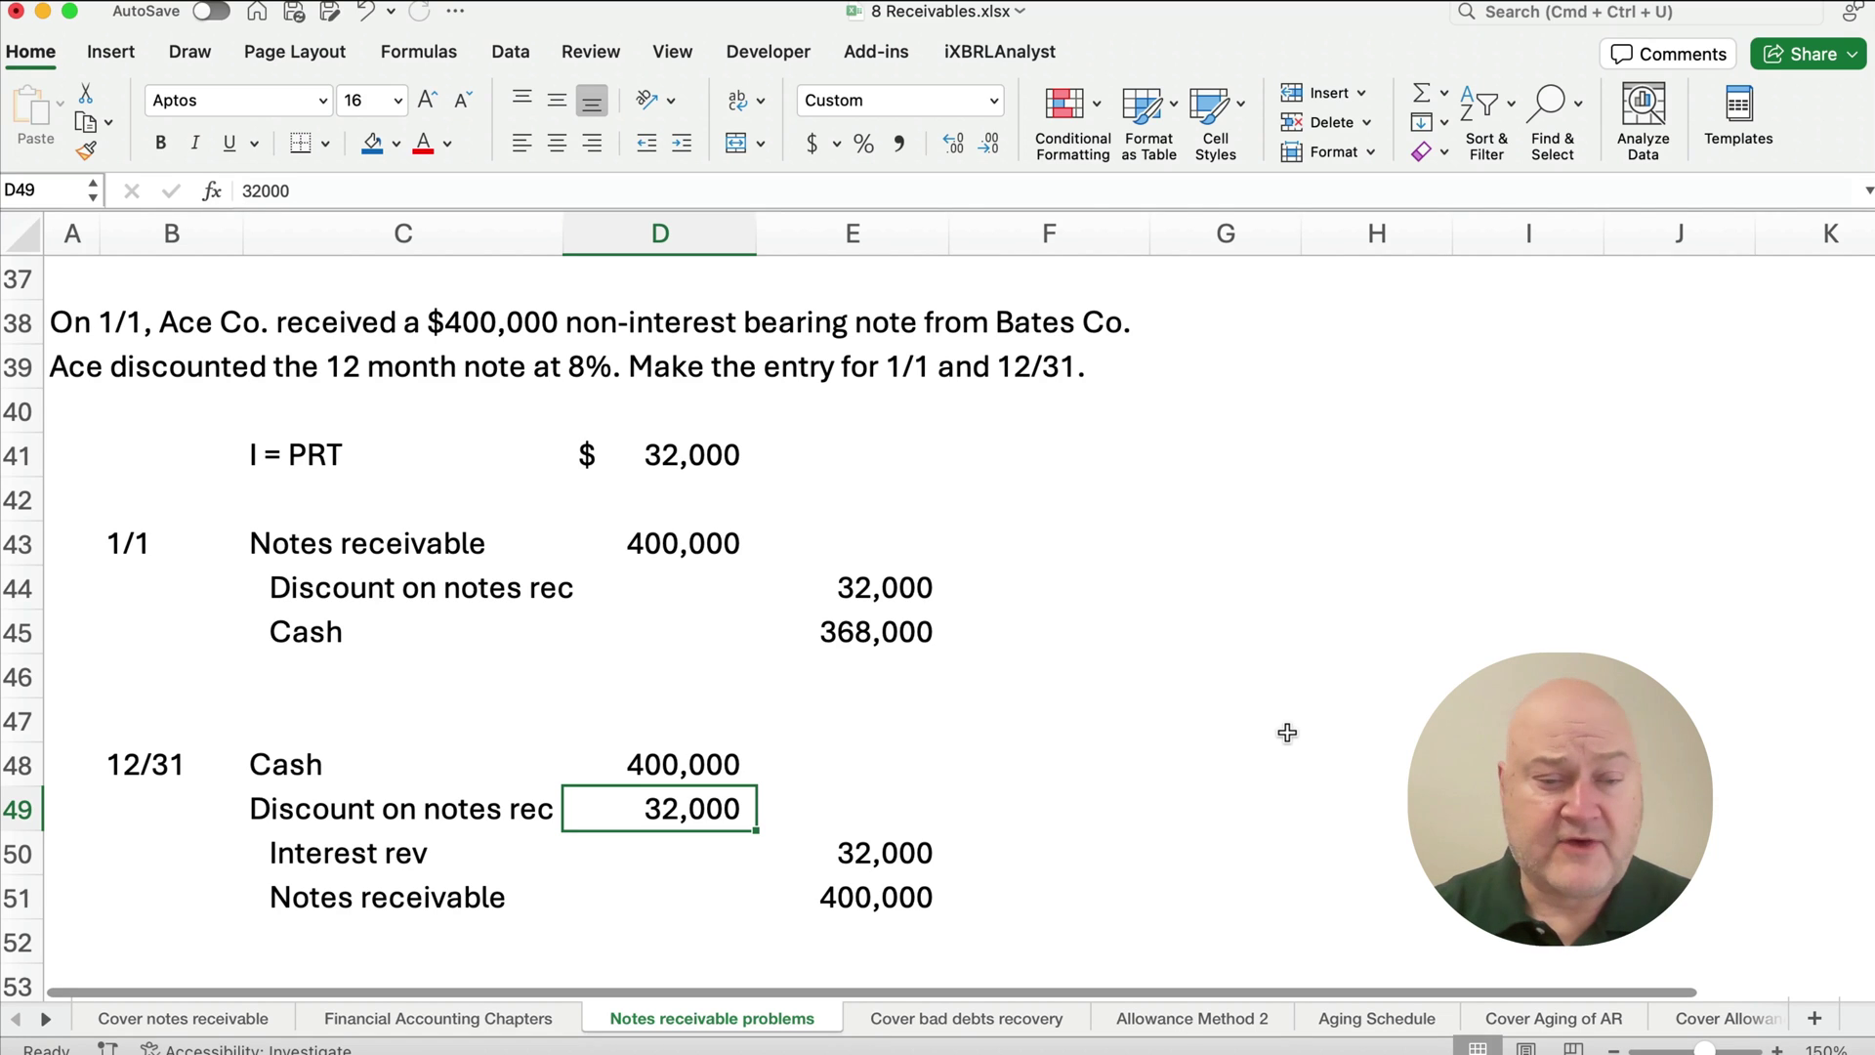
left_click(864, 856)
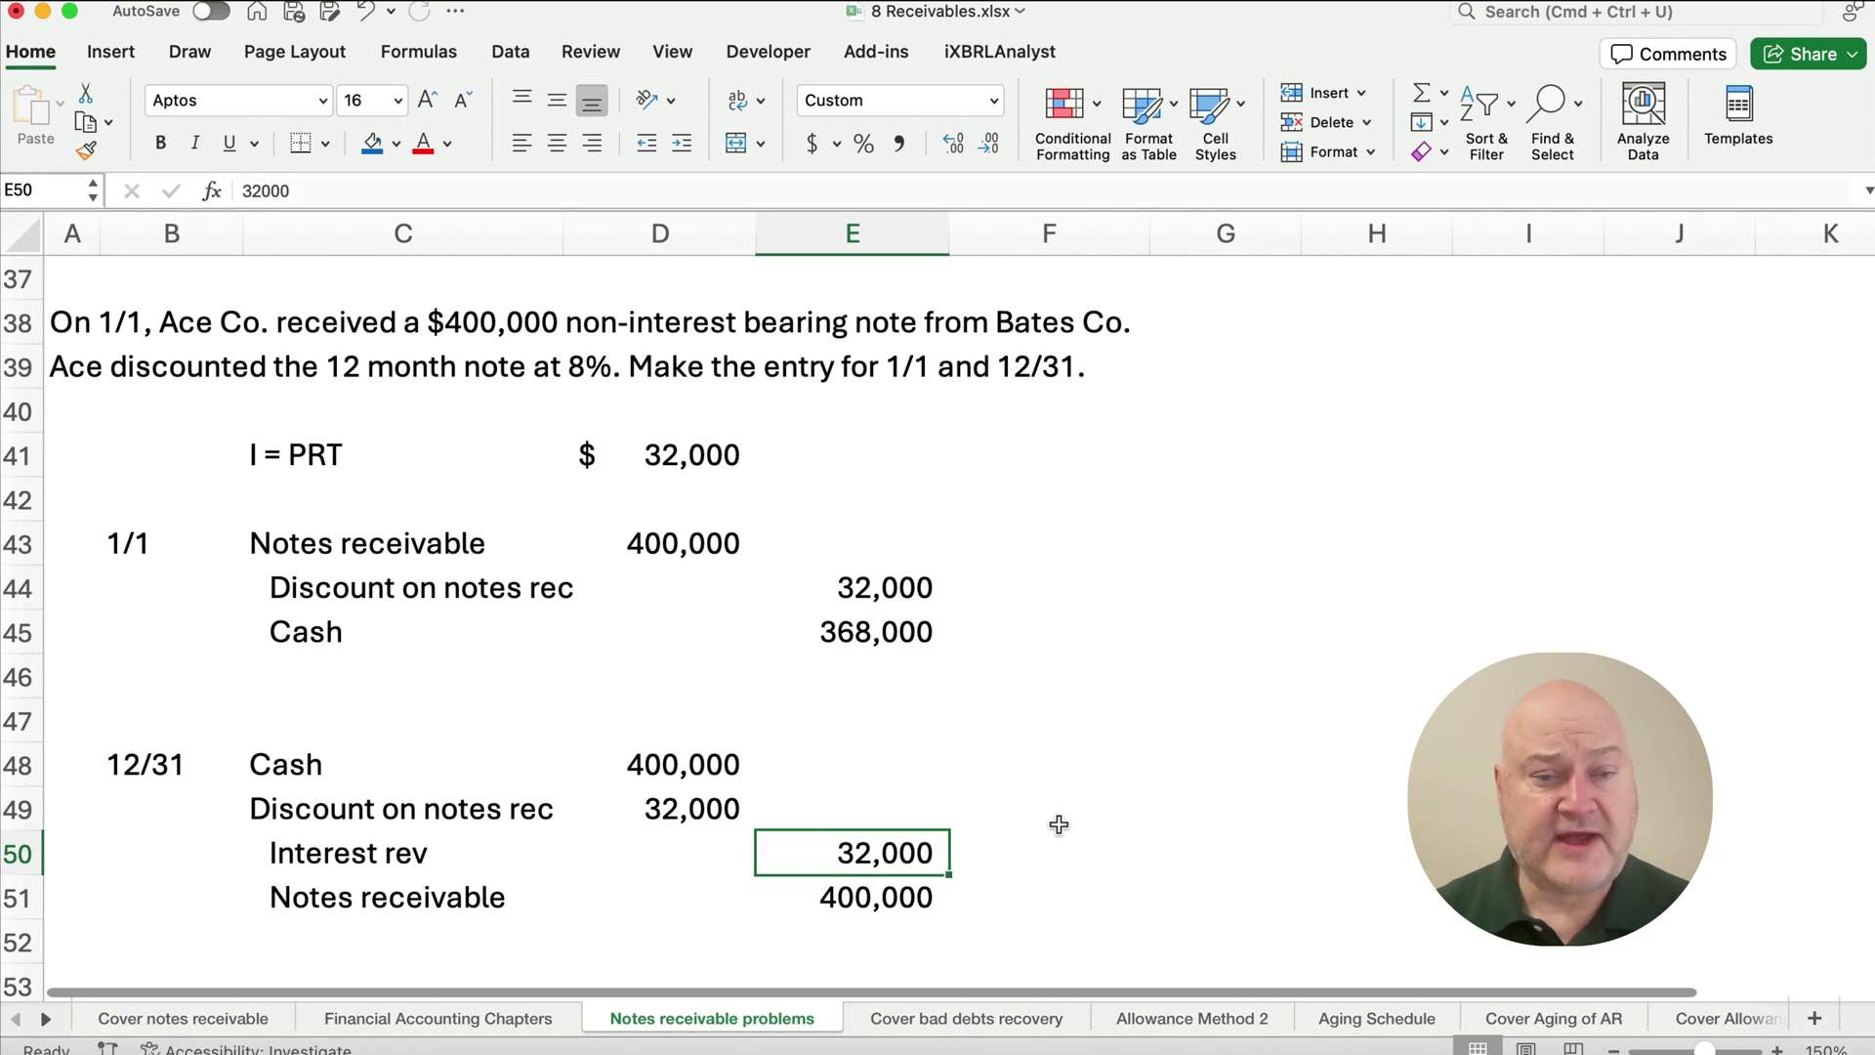
scroll(1141, 821, "up", 1)
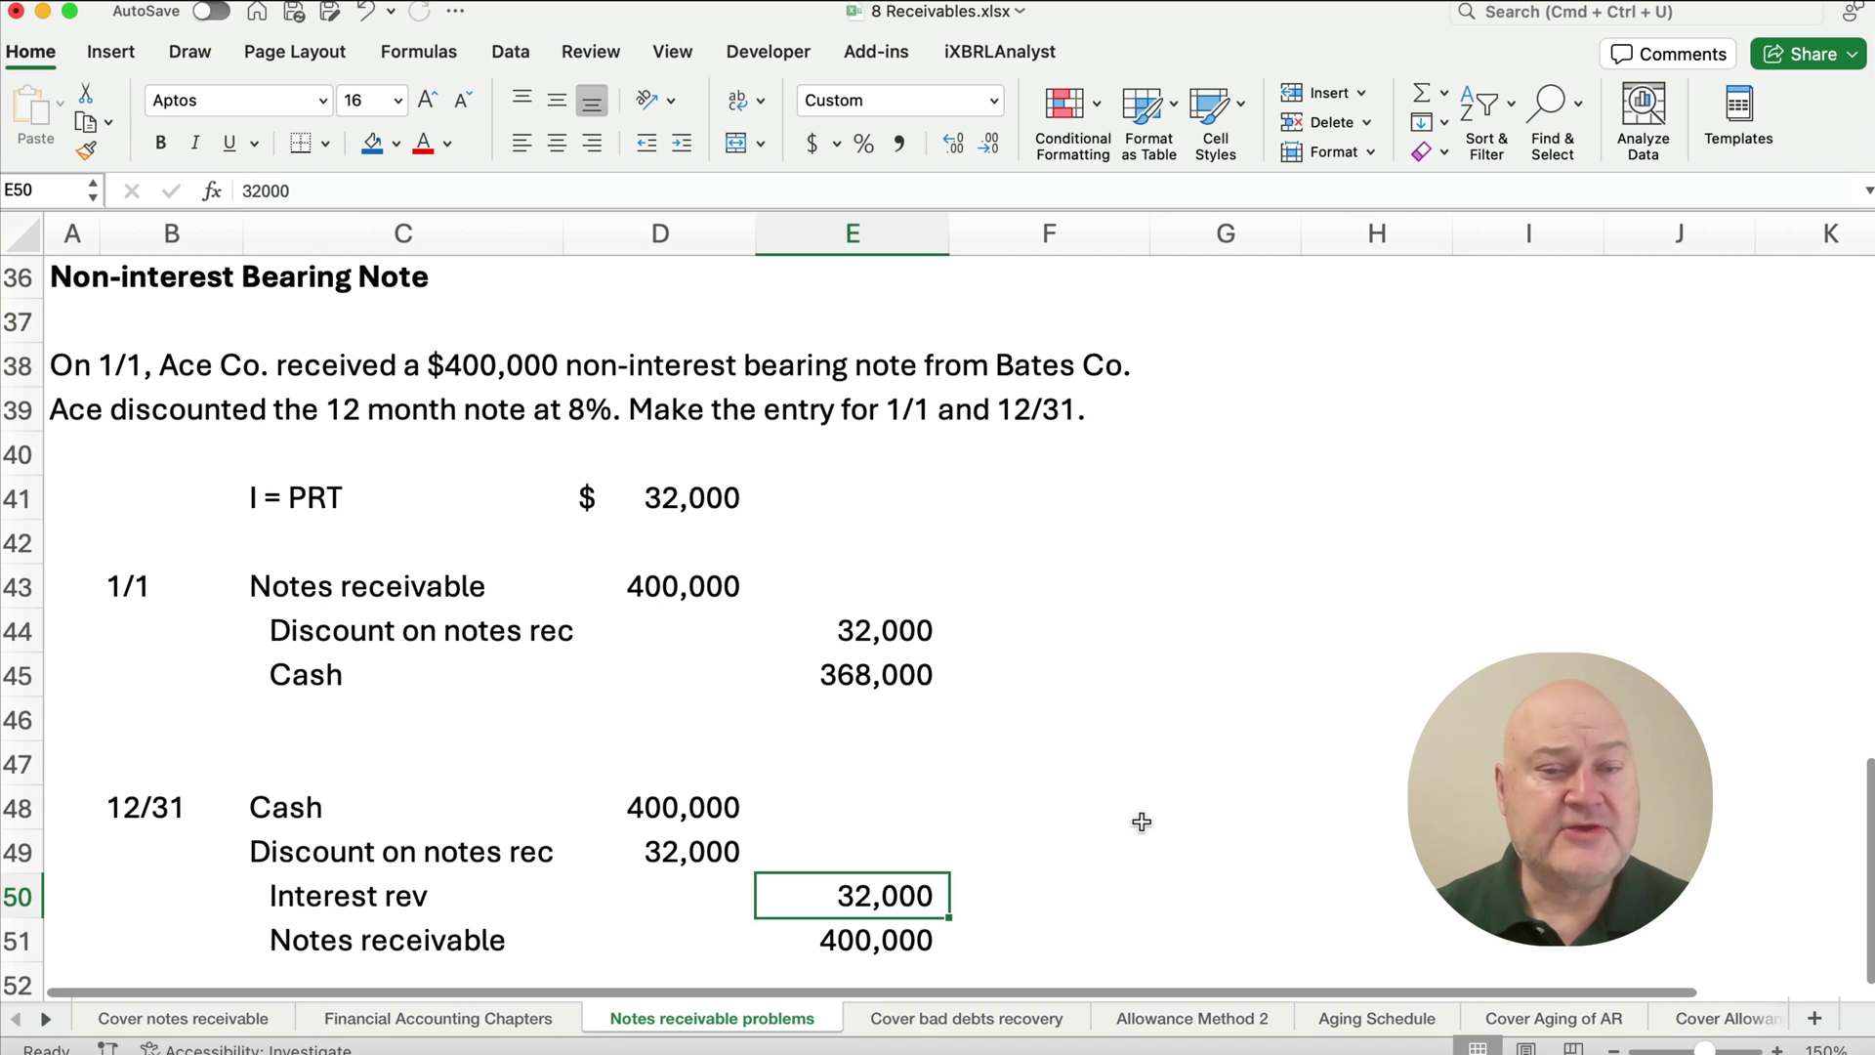